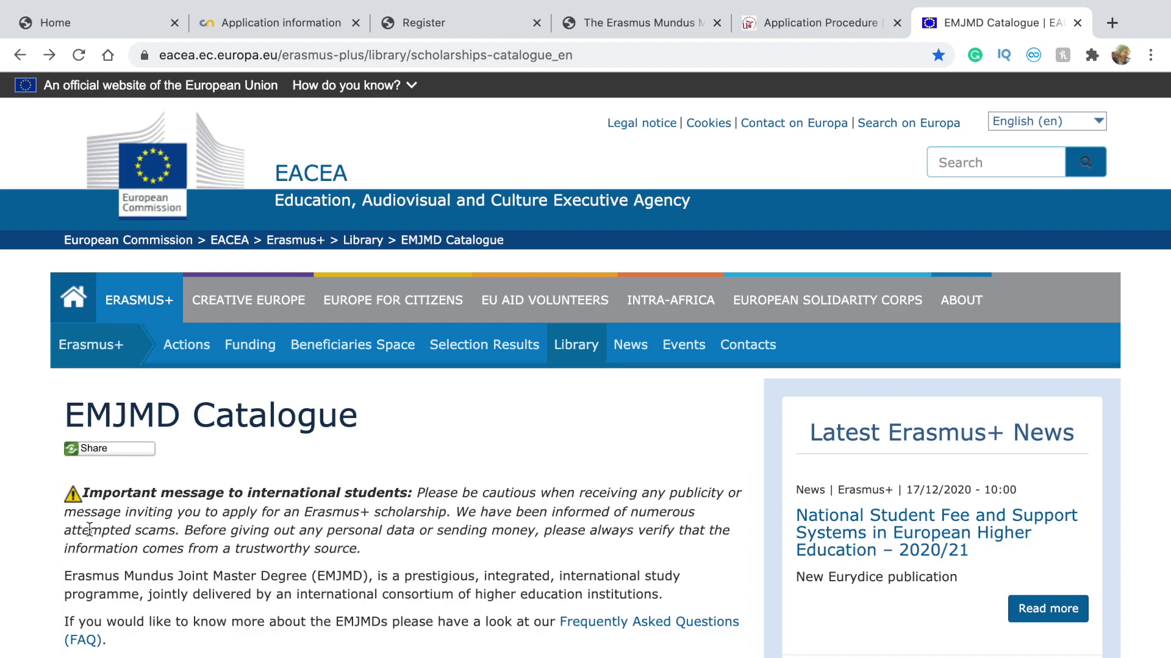
# Examine the EMJMD Catalogue's introductory notes, filter options and list of Physics master's programmes.
pyautogui.scroll(-1, 117, 590)
pyautogui.scroll(1, 207, 409)
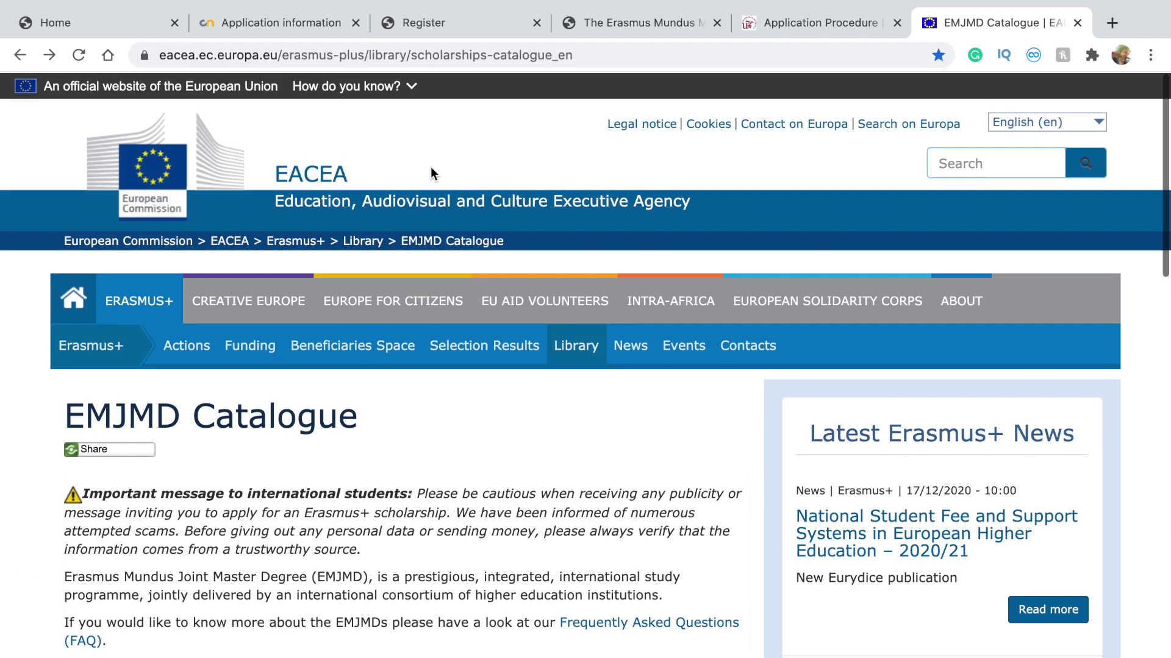
pyautogui.scroll(-1, 241, 474)
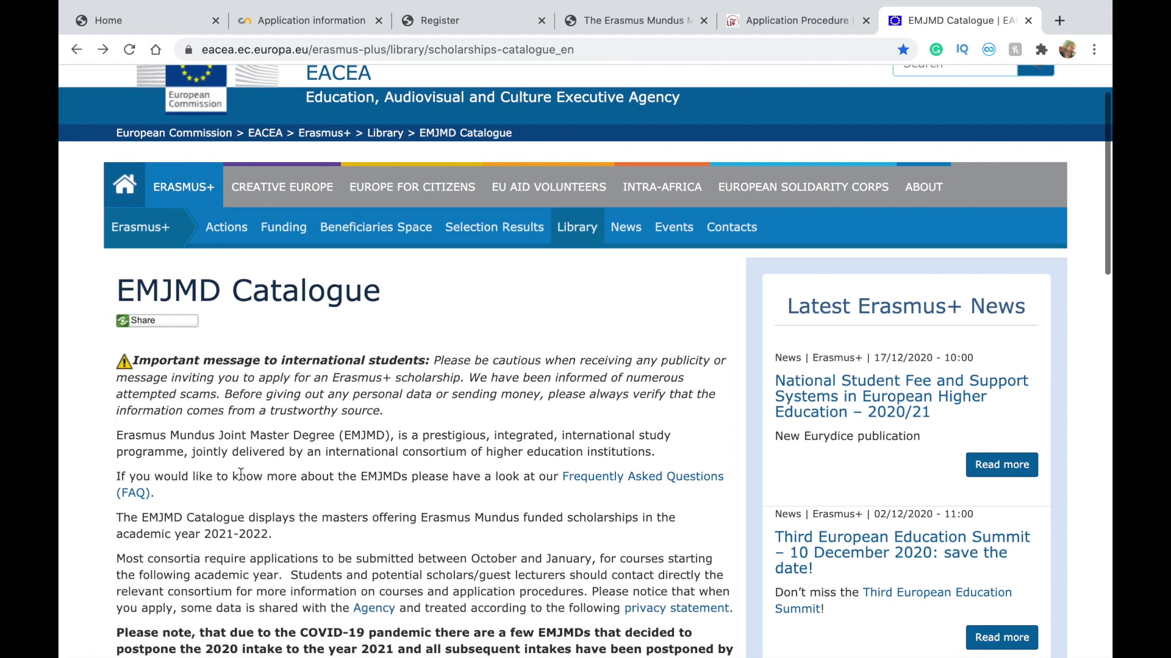
pyautogui.scroll(-5, 241, 474)
pyautogui.scroll(-2, 241, 473)
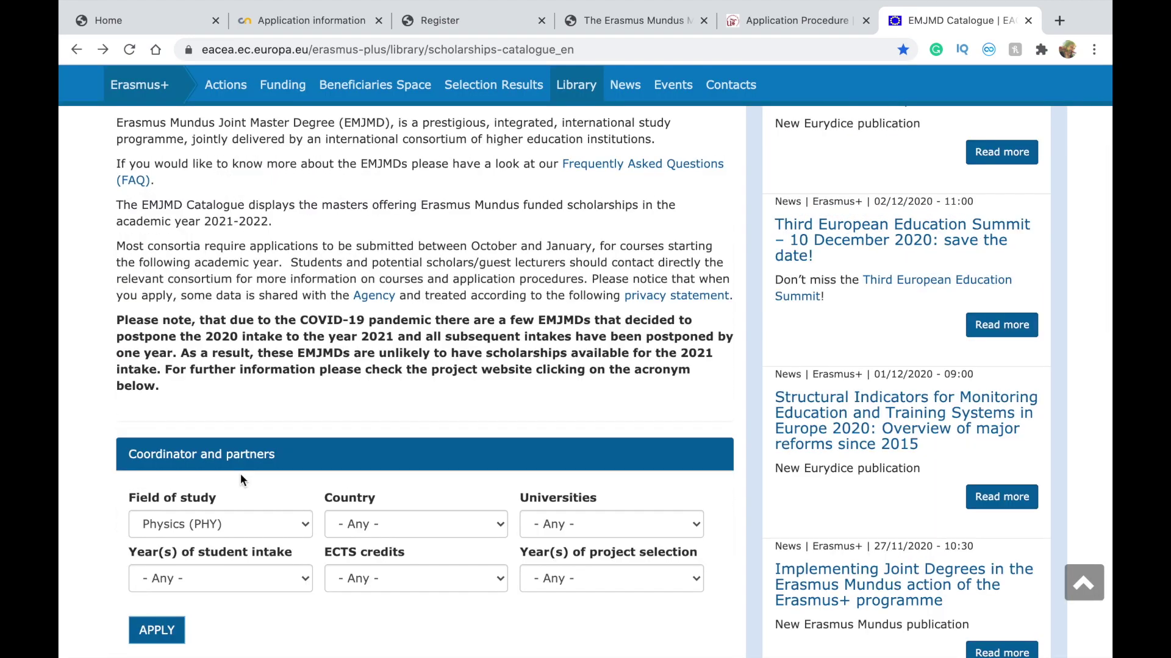
pyautogui.scroll(-4, 240, 473)
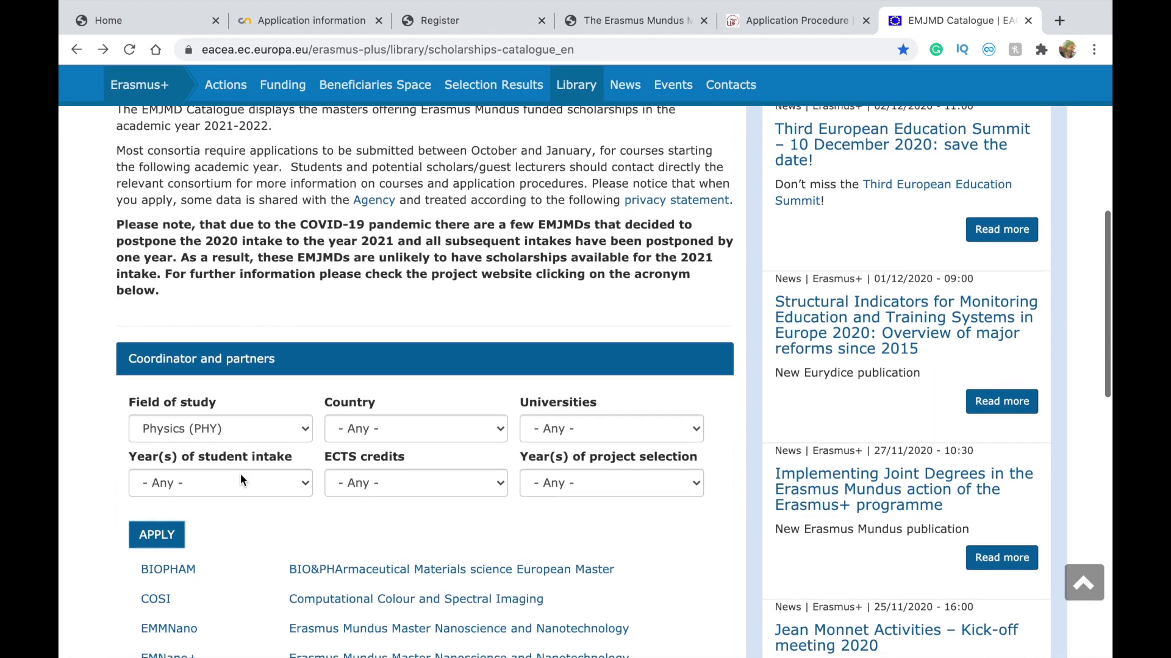
pyautogui.scroll(-4, 240, 480)
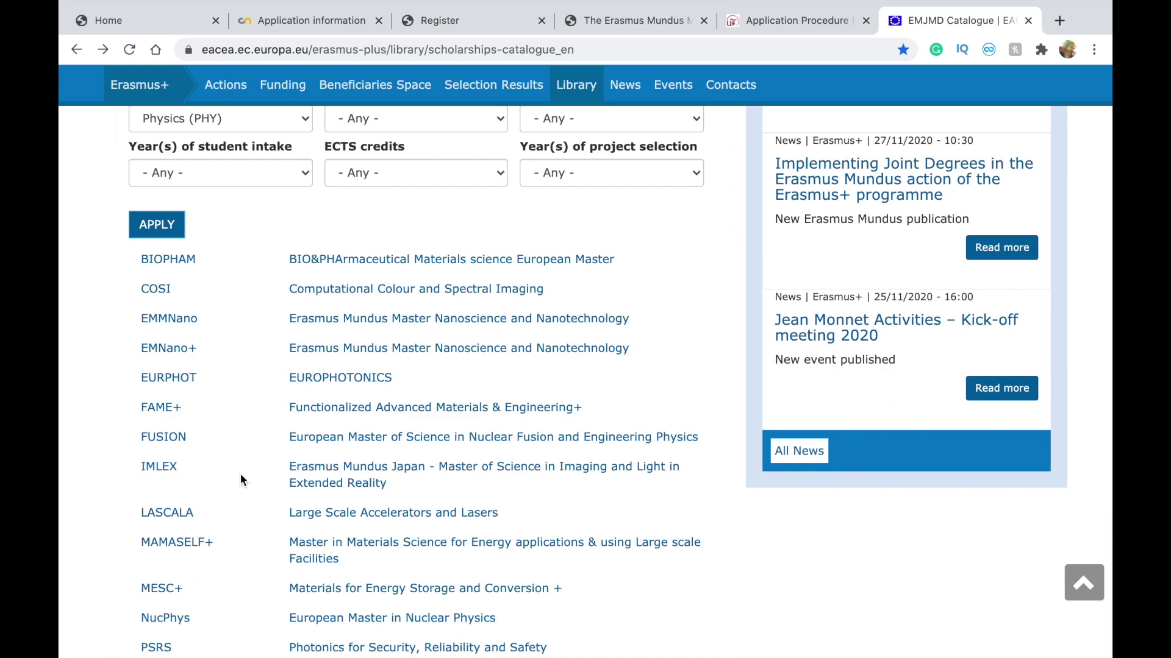
pyautogui.scroll(1, 241, 480)
pyautogui.scroll(-3, 72, 434)
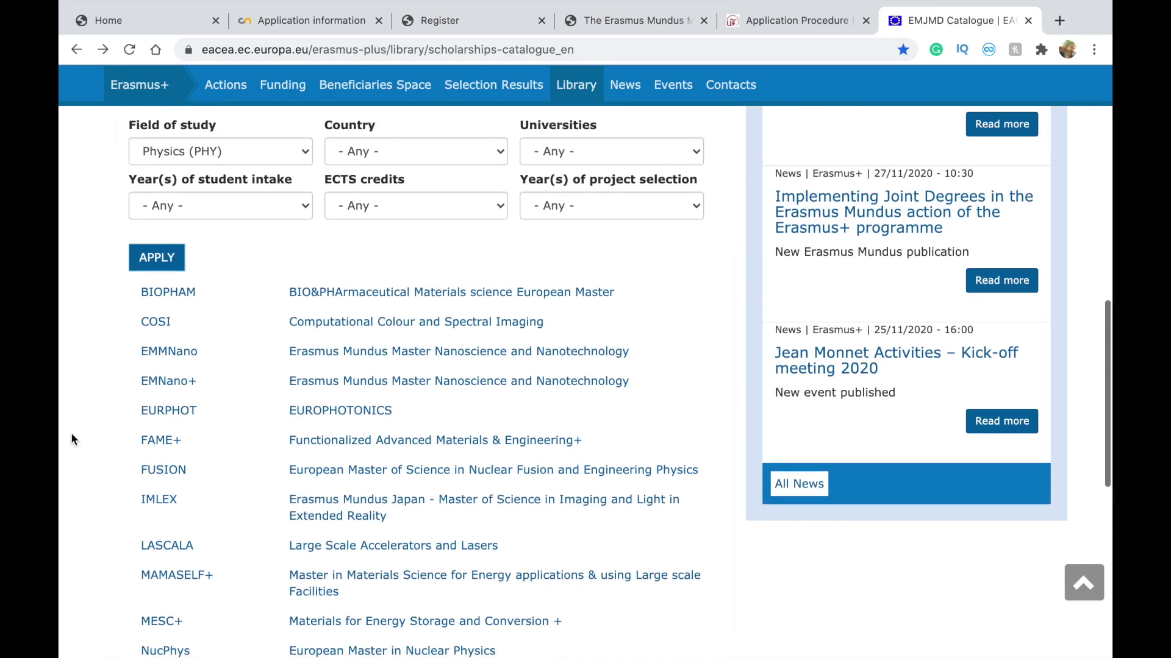
pyautogui.scroll(2, 71, 433)
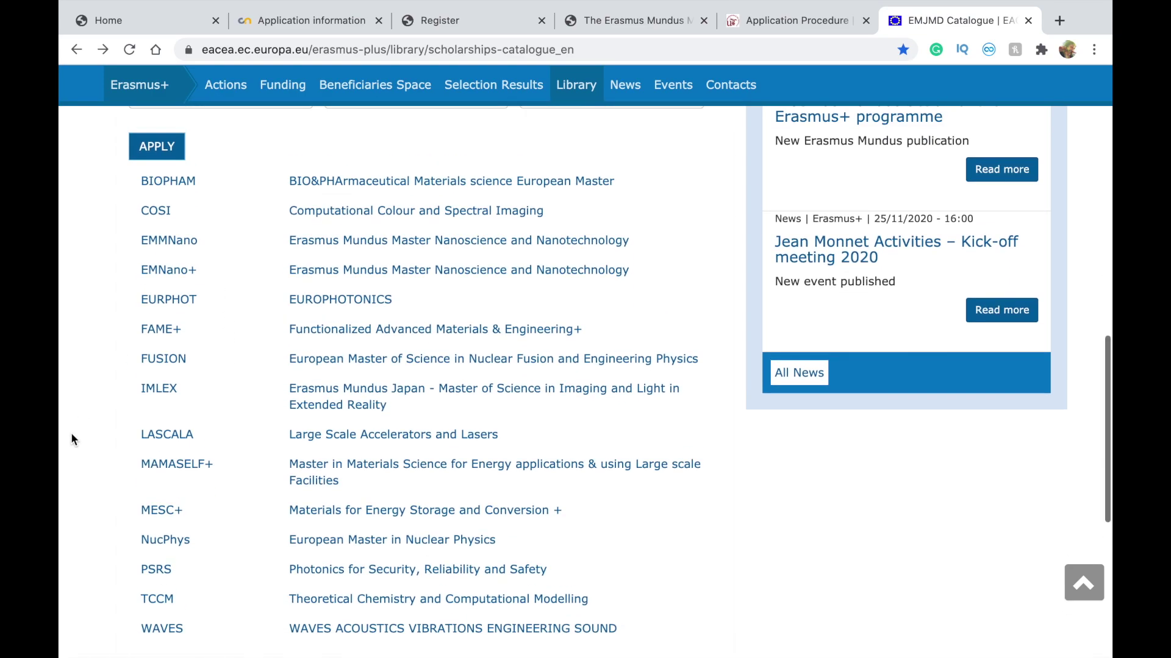
pyautogui.scroll(1, 211, 238)
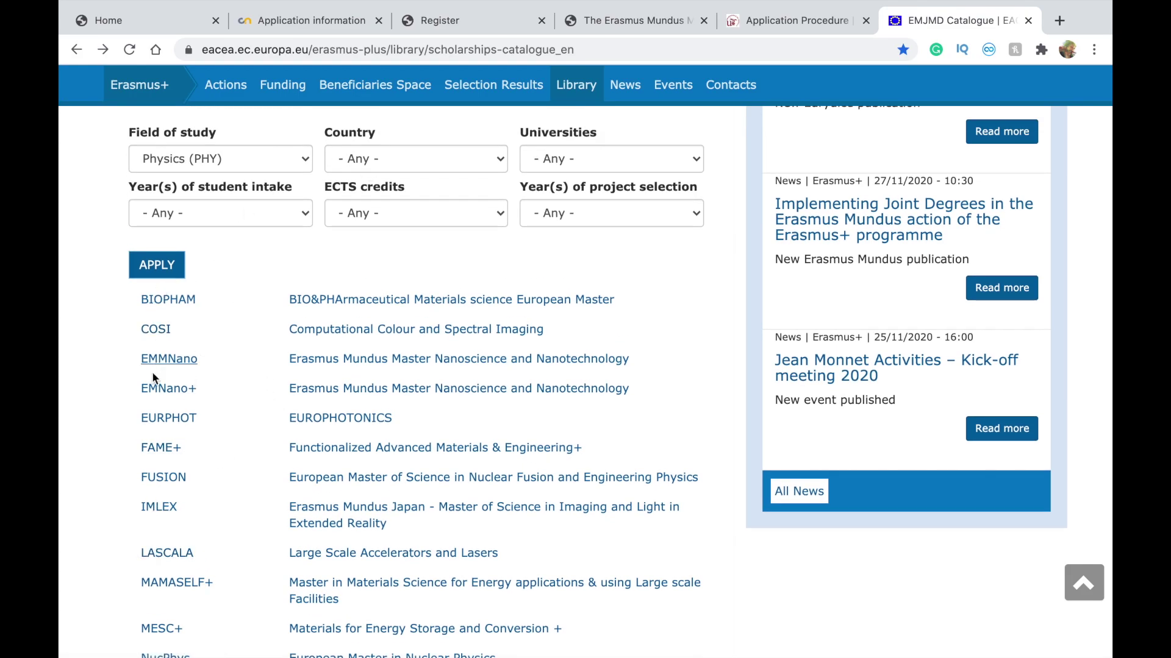
pyautogui.scroll(-2, 153, 369)
pyautogui.scroll(-3, 144, 554)
# Set the catalogue's Field of study filter to Any and apply it.
pyautogui.scroll(9, 144, 554)
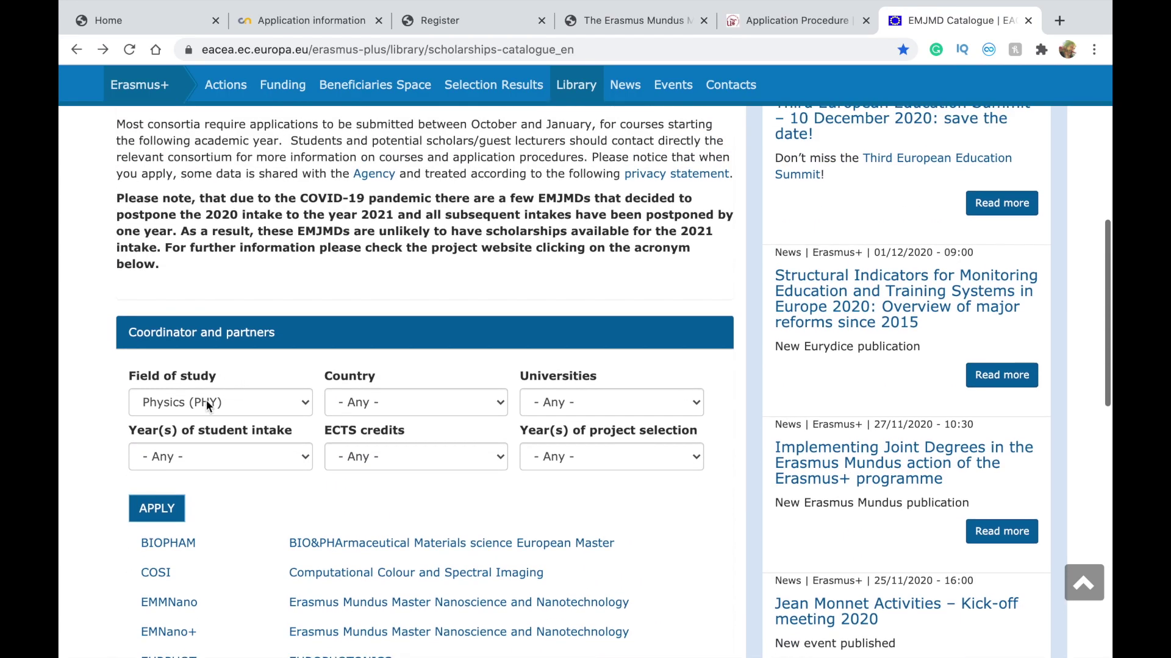
pyautogui.click(208, 403)
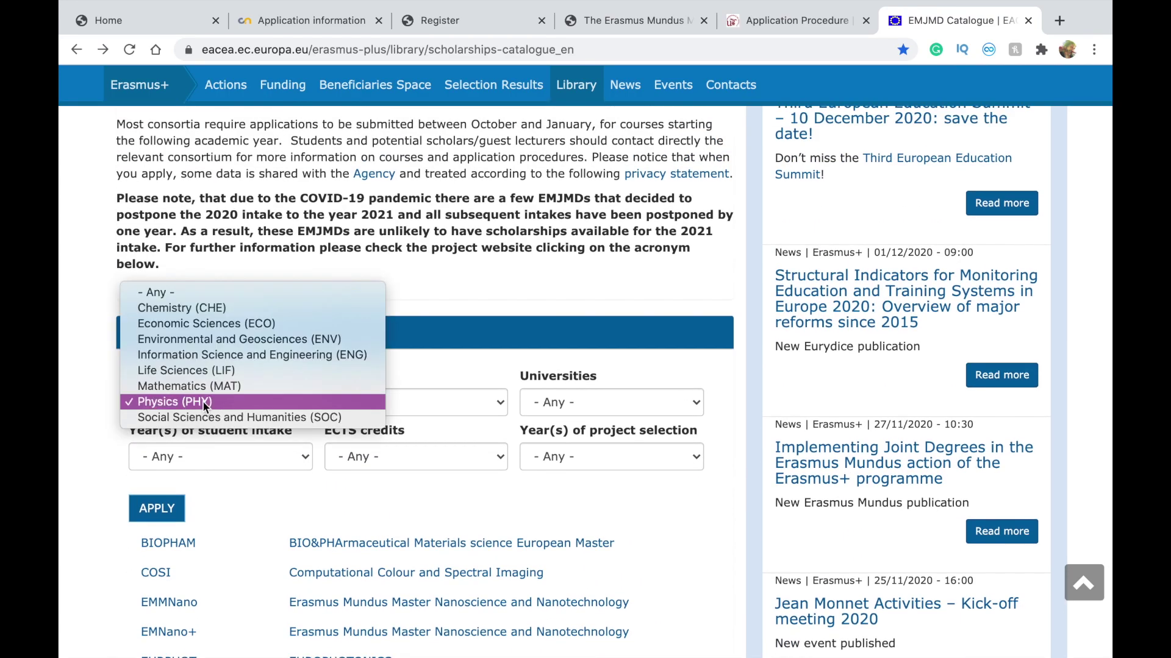
pyautogui.click(202, 297)
pyautogui.click(162, 506)
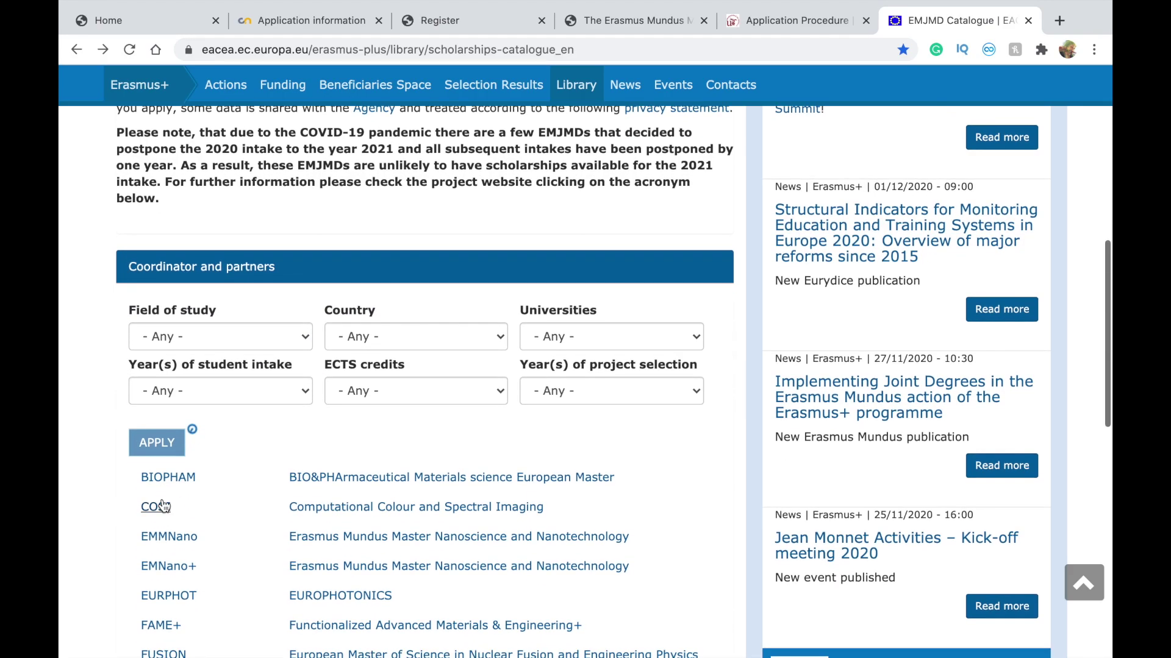
# Switch to the Finder and open the NucPhys folder.
pyautogui.hotkey('ctrl', 'Right')
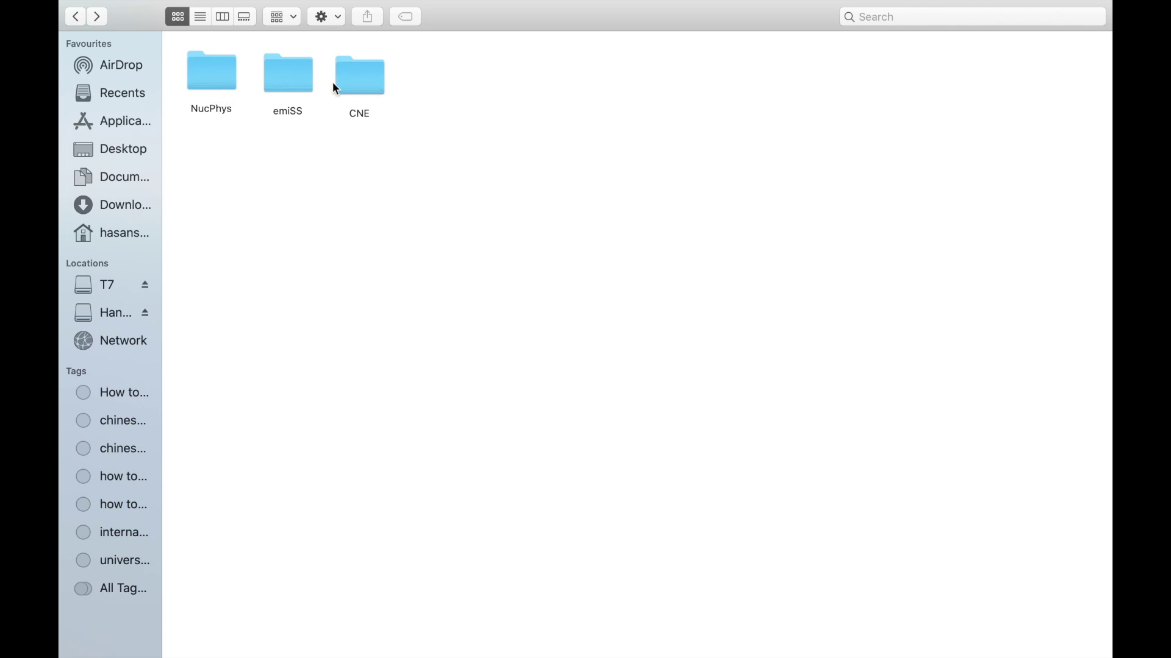
pyautogui.doubleClick(225, 70)
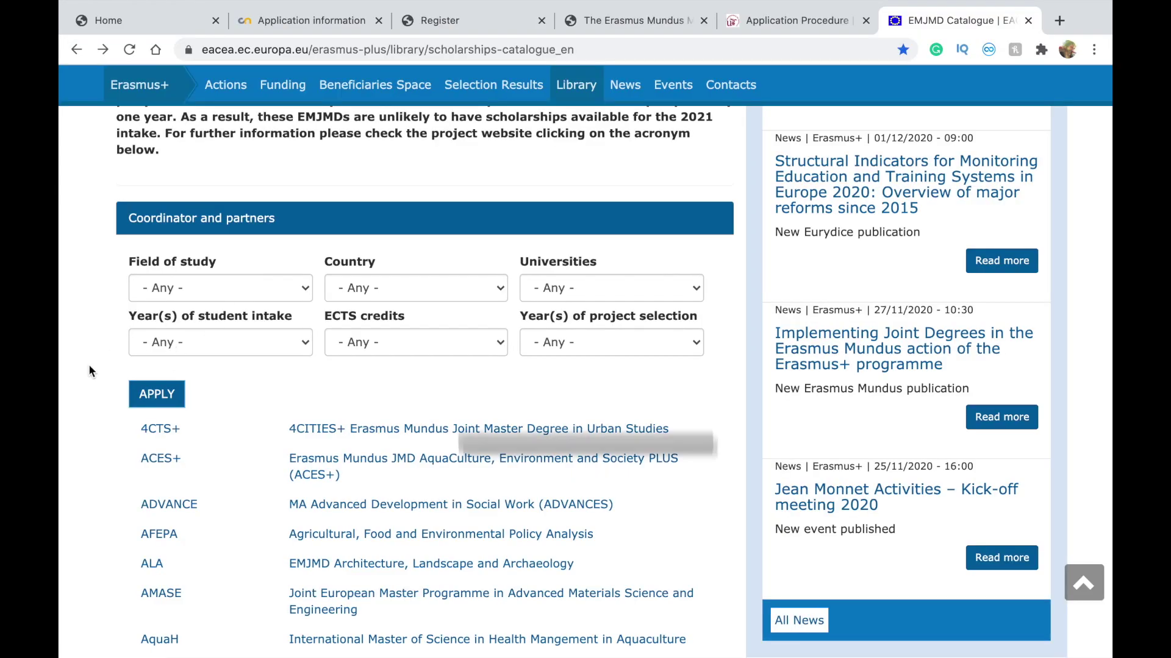
# Filter the catalogue by Information Science and Engineering (ENG) and student intake year 2021, and apply the filters.
pyautogui.scroll(-1, 89, 365)
pyautogui.scroll(-1, 149, 329)
pyautogui.click(232, 214)
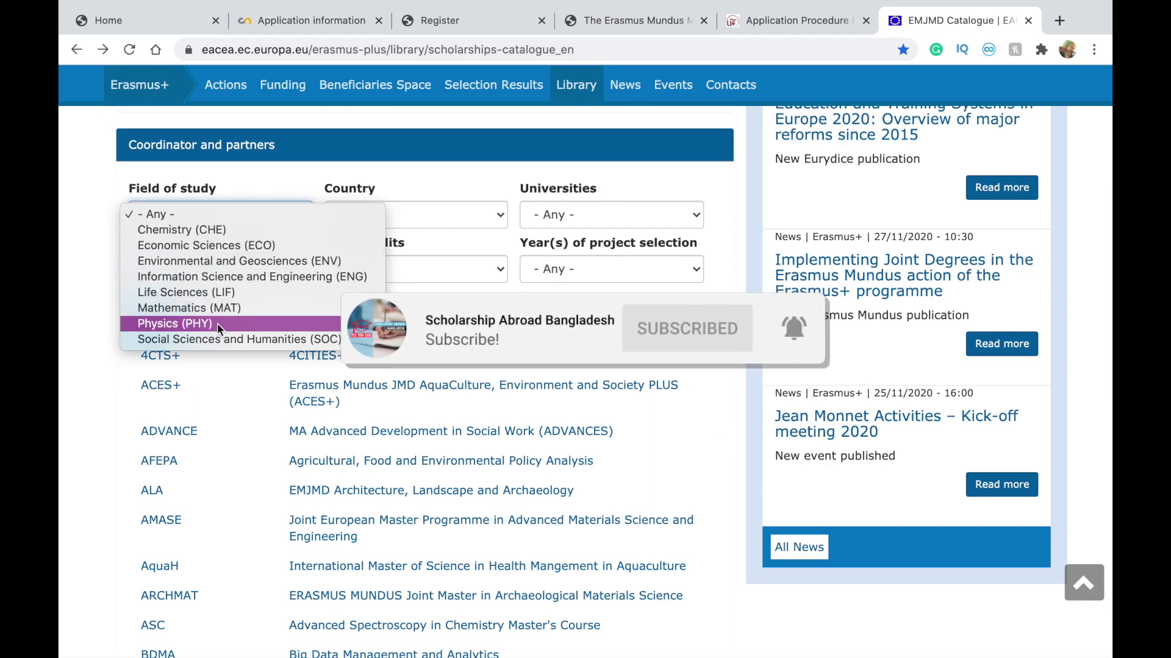
pyautogui.click(235, 276)
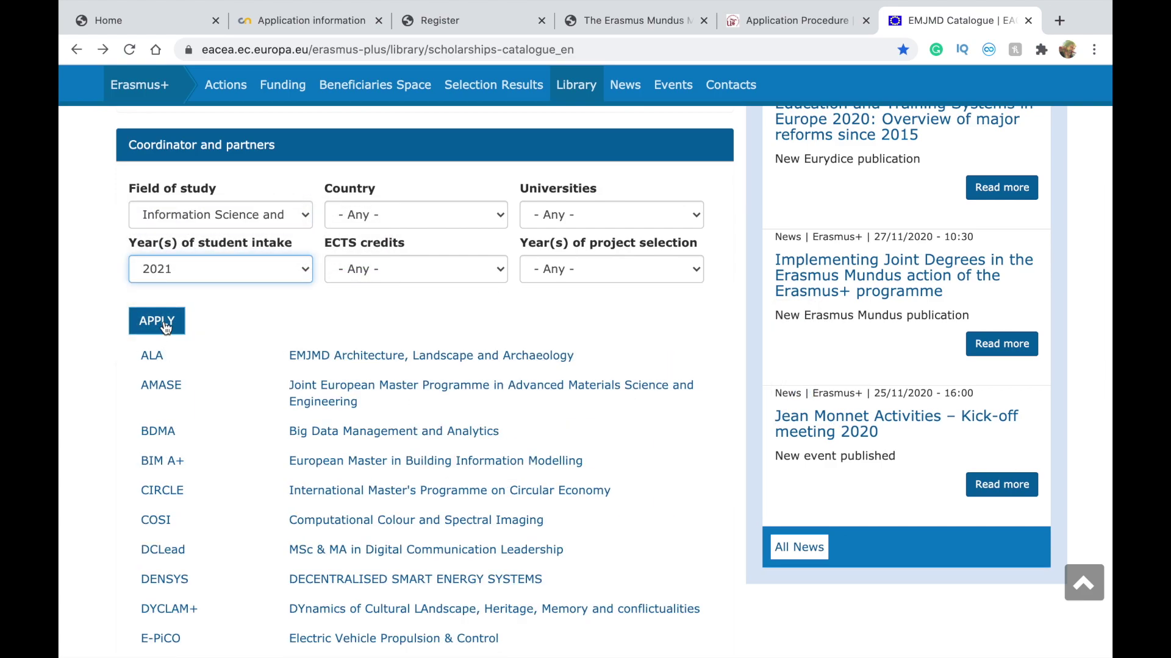
pyautogui.click(174, 323)
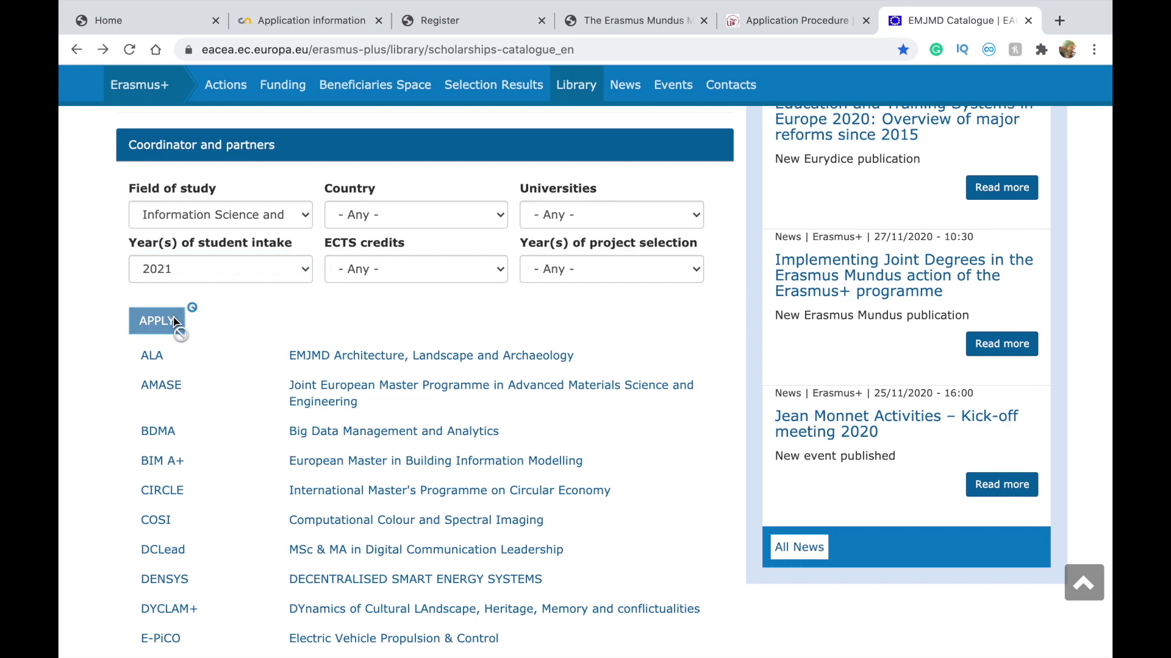
# Browse the filtered programme list and open the EMECS programme's website.
pyautogui.scroll(-8, 92, 486)
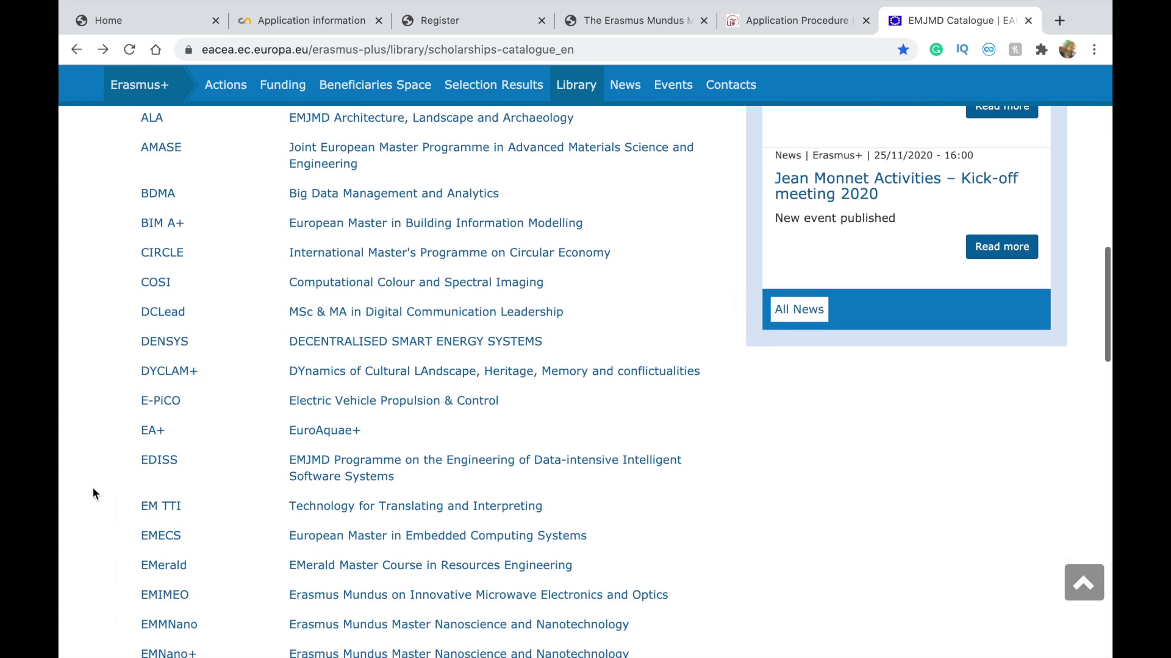
pyautogui.scroll(1, 116, 359)
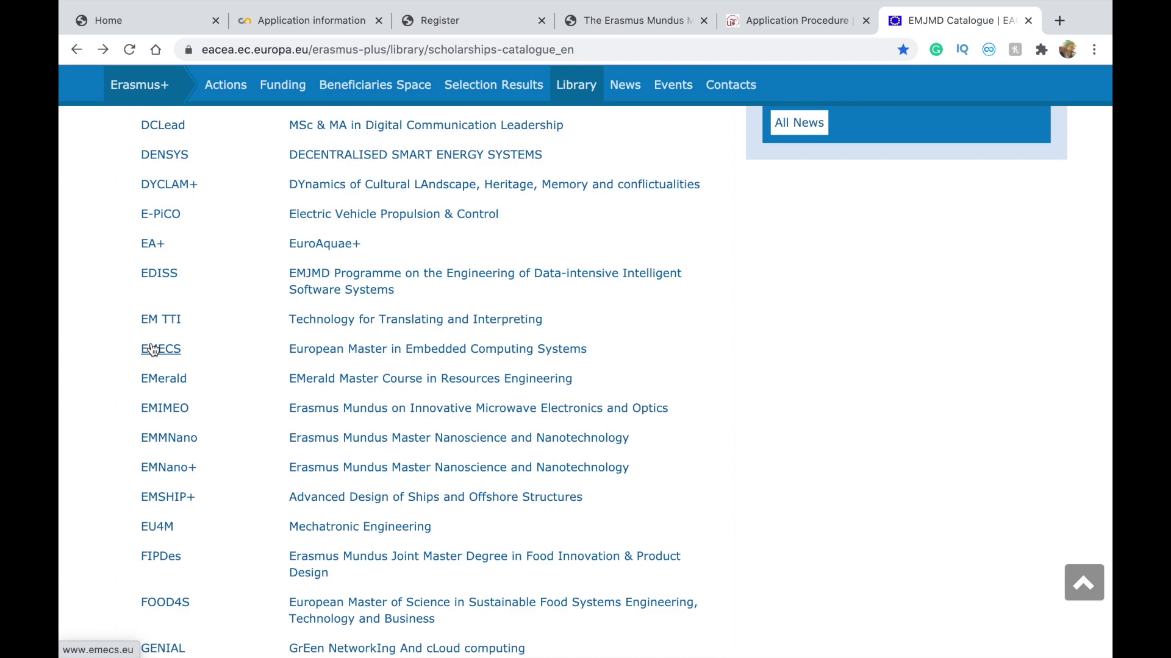
pyautogui.click(162, 353)
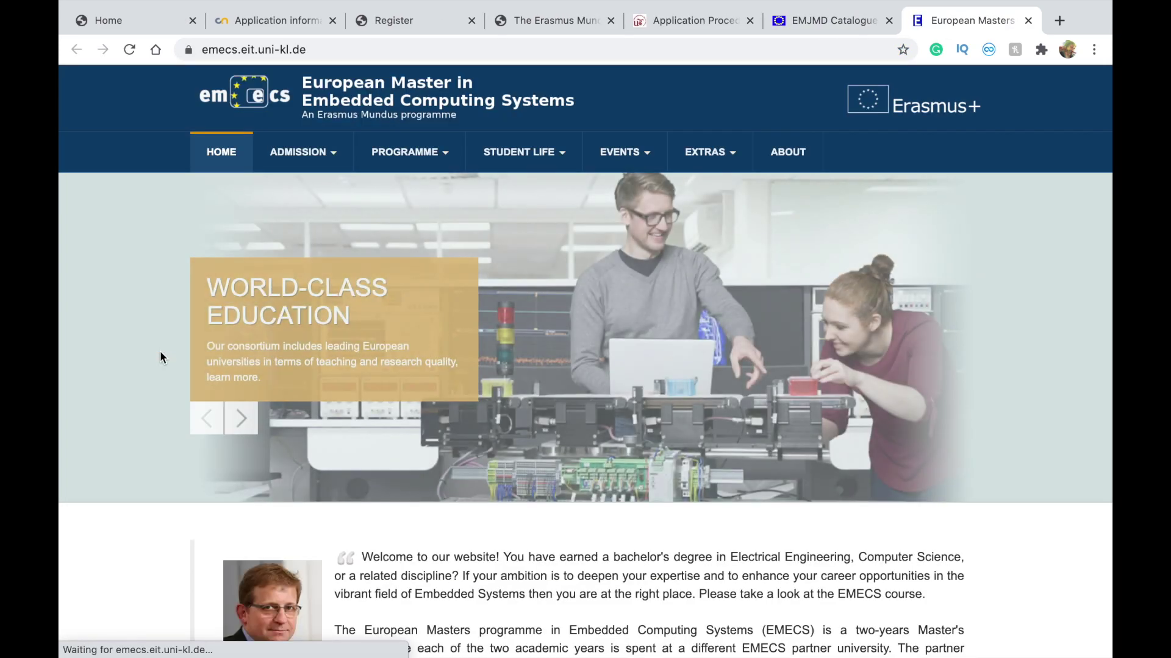
# Look over the EMECS home page and open its Apply now admission page.
pyautogui.scroll(-3, 370, 420)
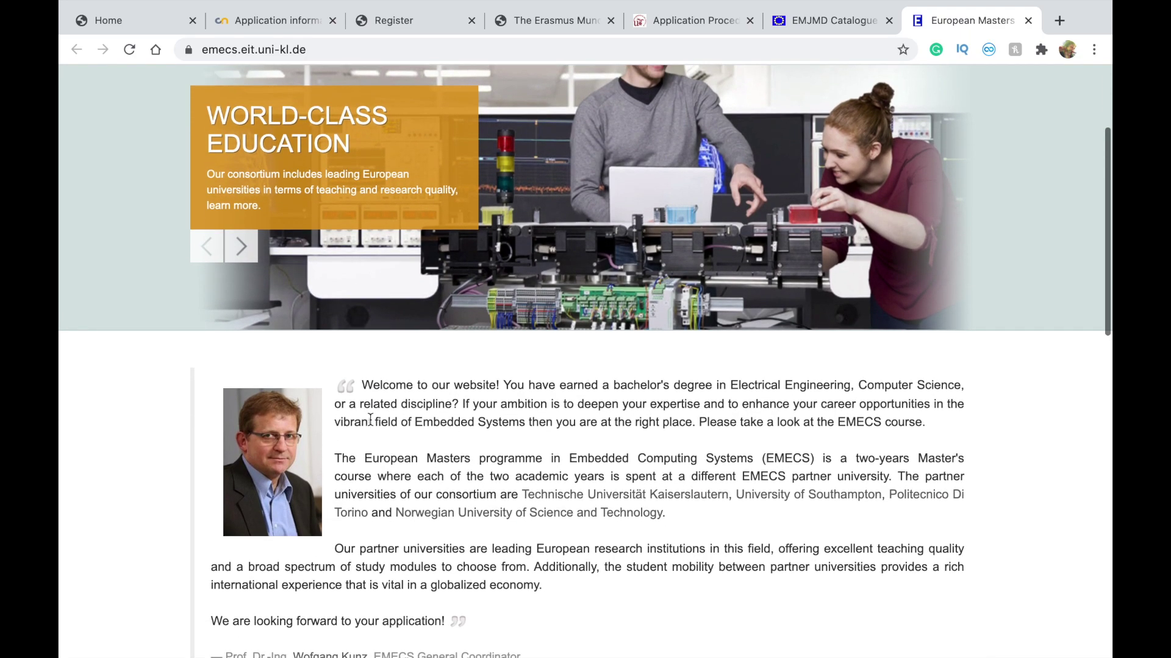
pyautogui.scroll(-5, 370, 419)
pyautogui.scroll(8, 369, 419)
pyautogui.moveTo(440, 158)
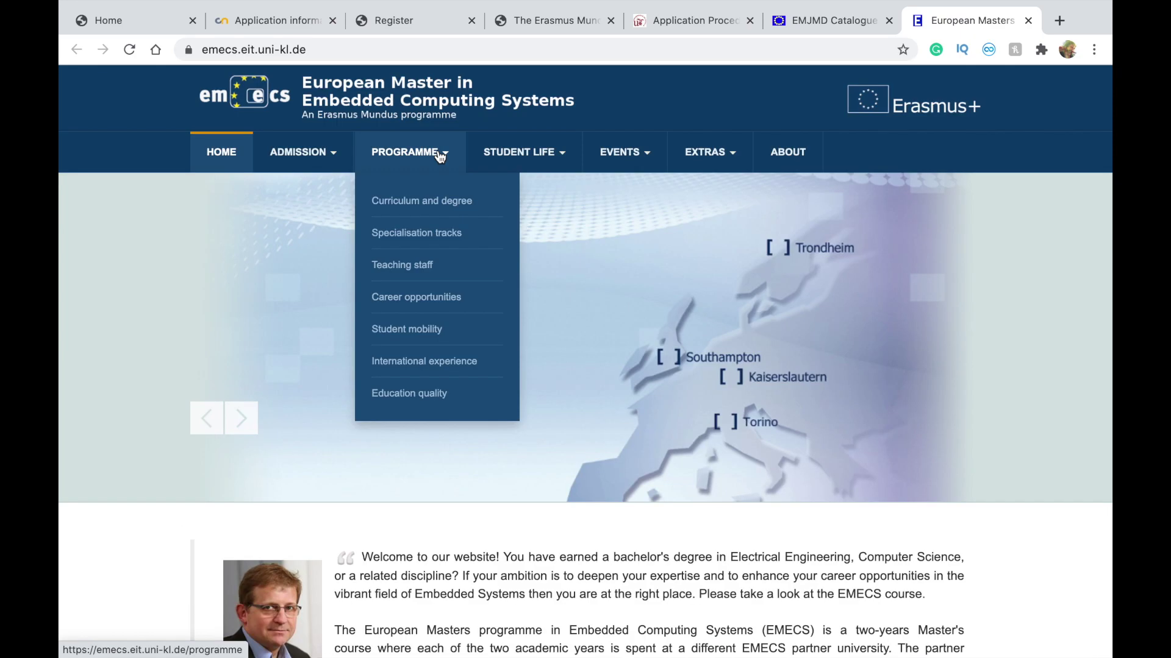
pyautogui.moveTo(310, 166)
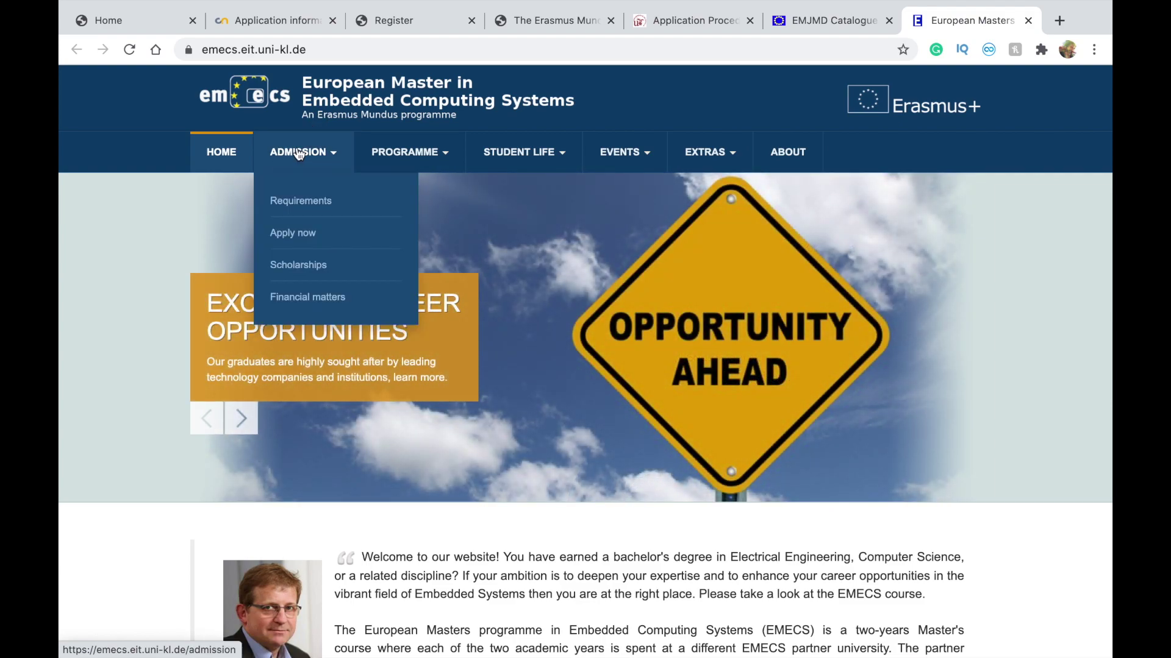
pyautogui.click(297, 238)
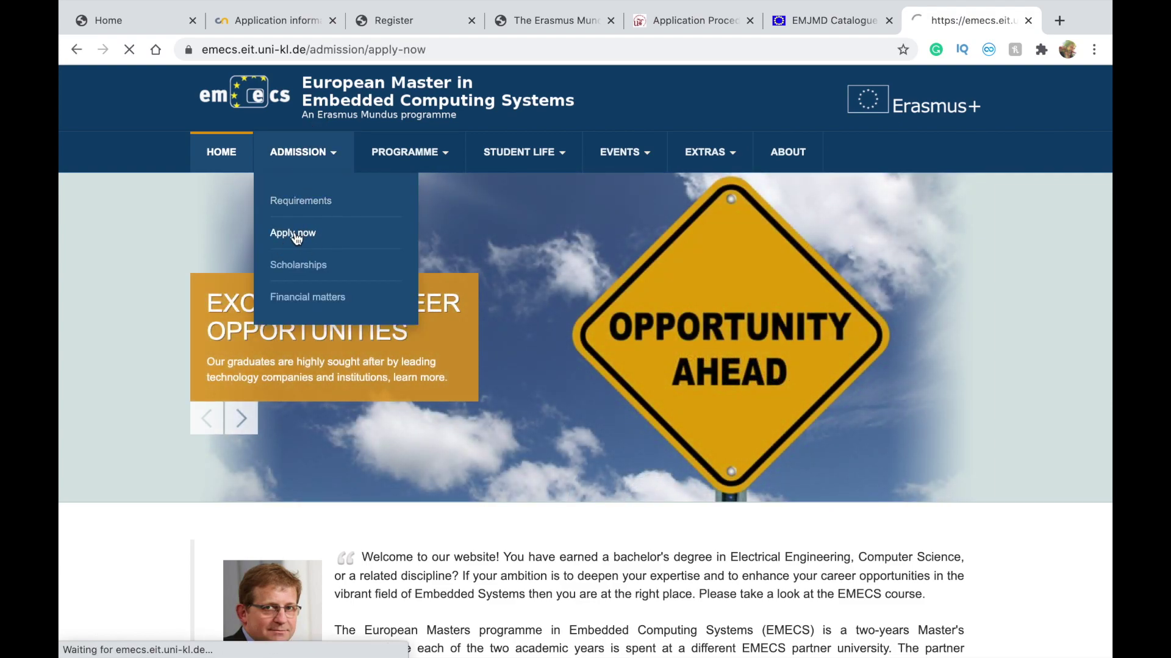
# Read the EMECS application process, required documents and evaluation criteria, highlighting the application submission deadline.
pyautogui.scroll(-1, 248, 468)
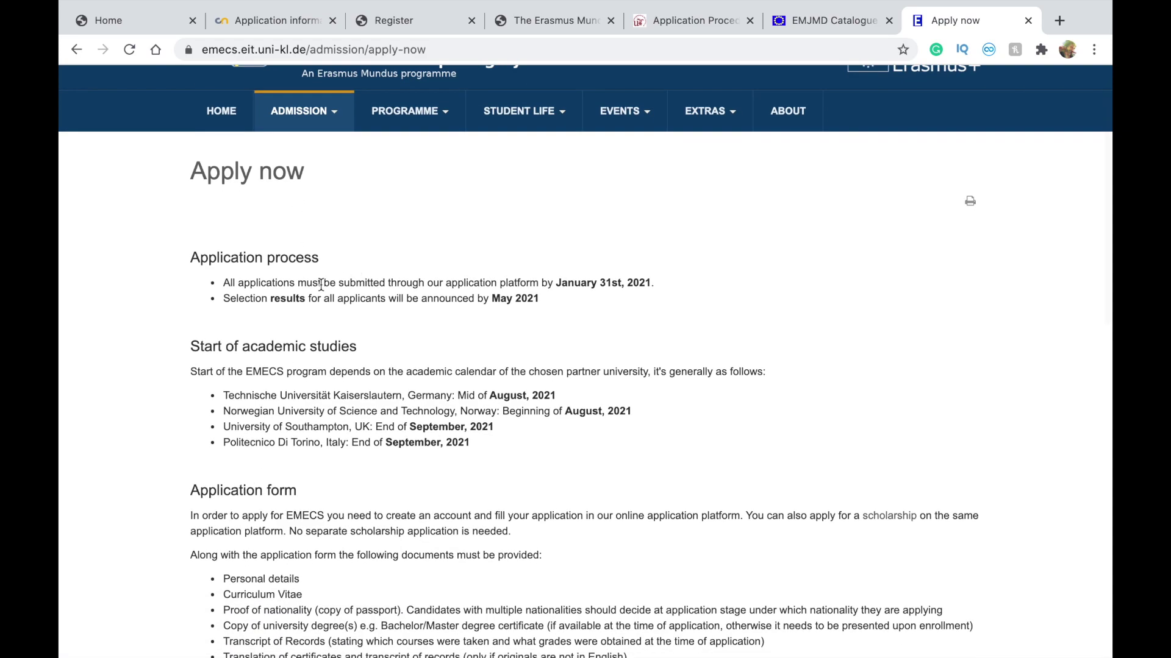
pyautogui.scroll(-3, 321, 285)
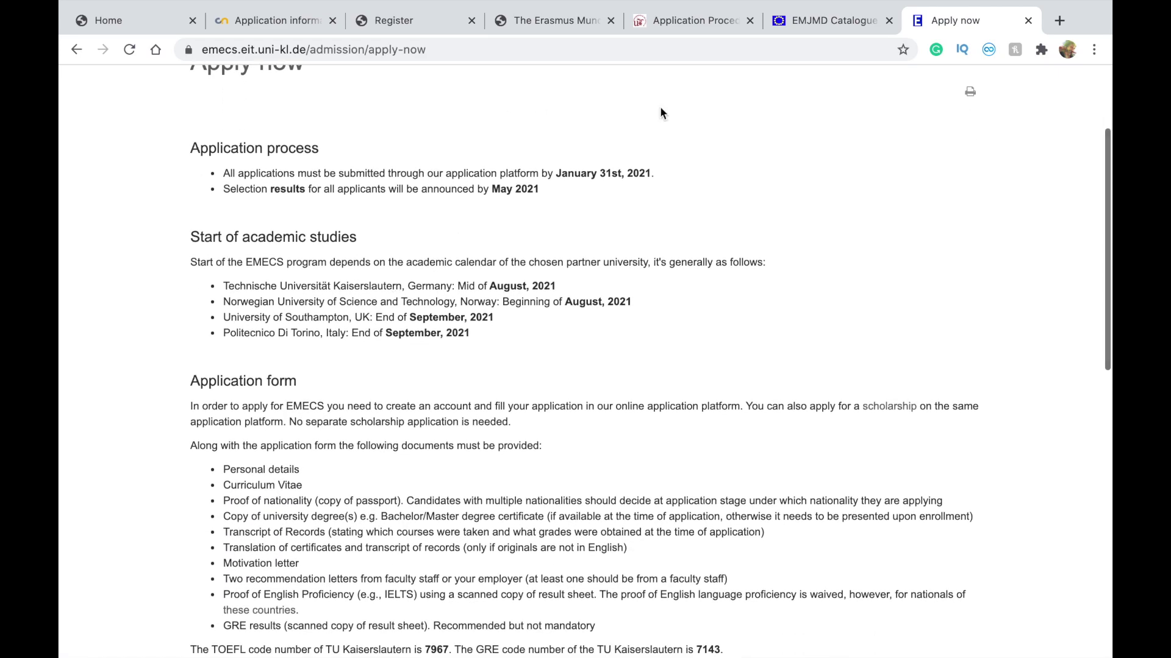
pyautogui.moveTo(658, 173); pyautogui.dragTo(552, 171)
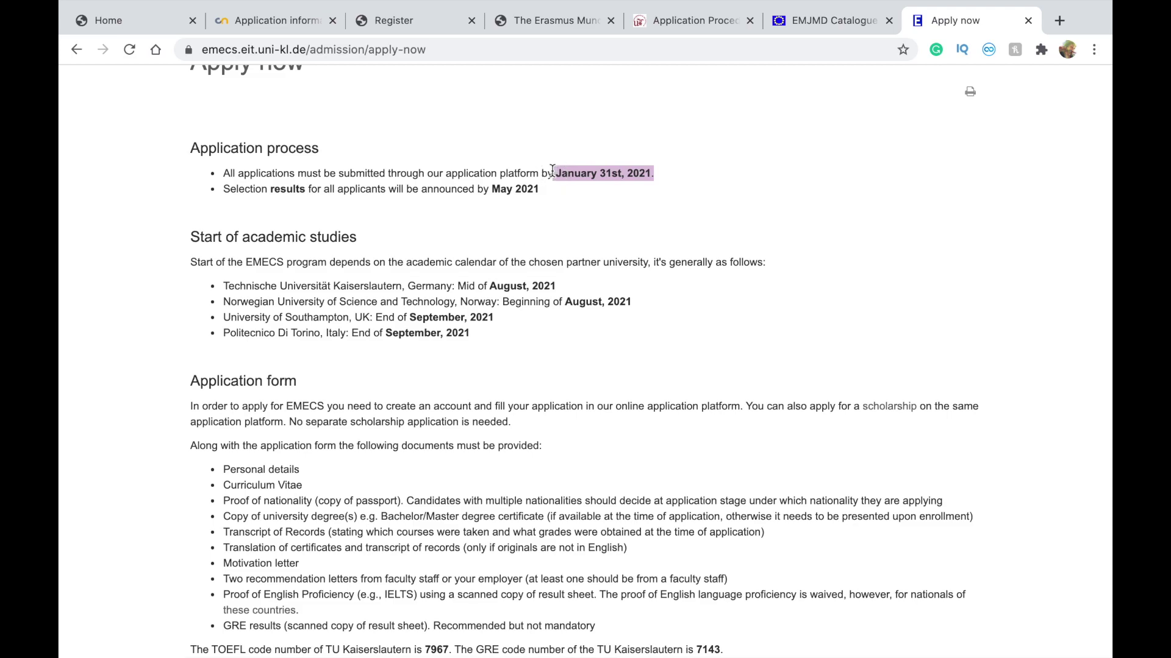
pyautogui.scroll(-8, 366, 176)
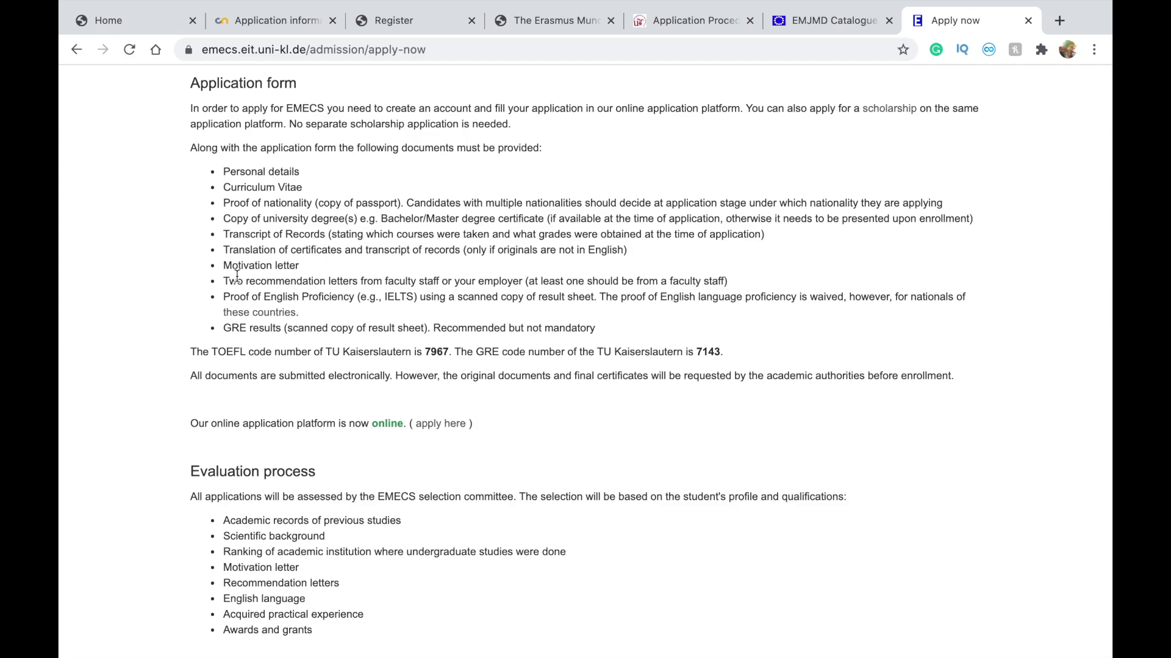
pyautogui.scroll(1, 207, 320)
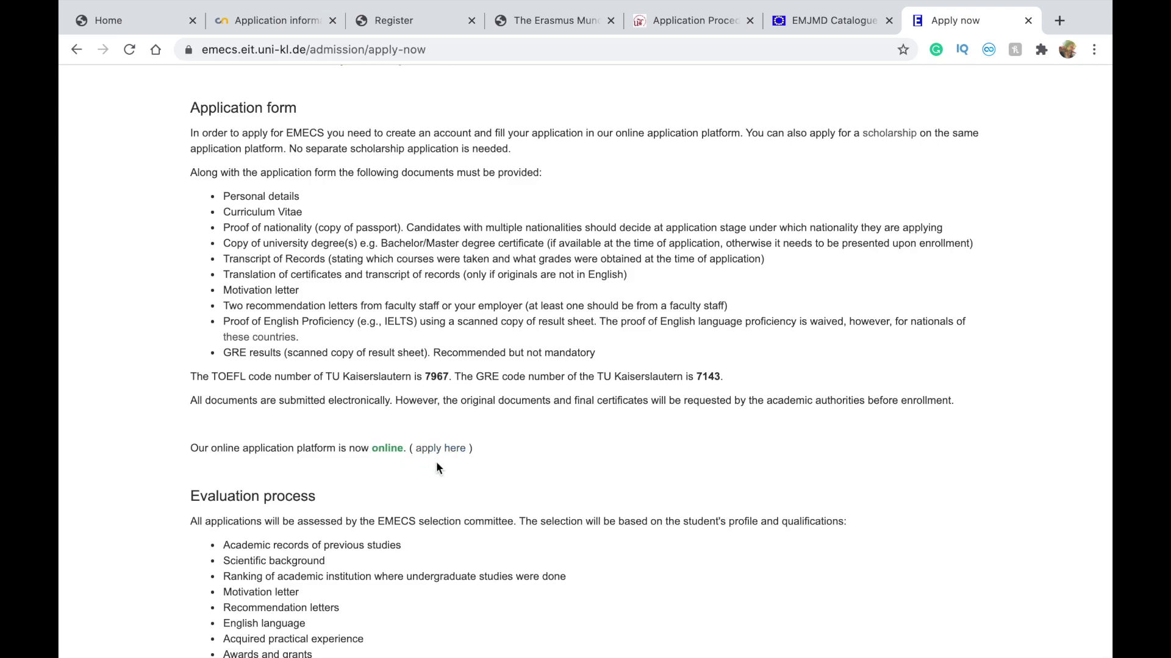
pyautogui.scroll(-1, 433, 460)
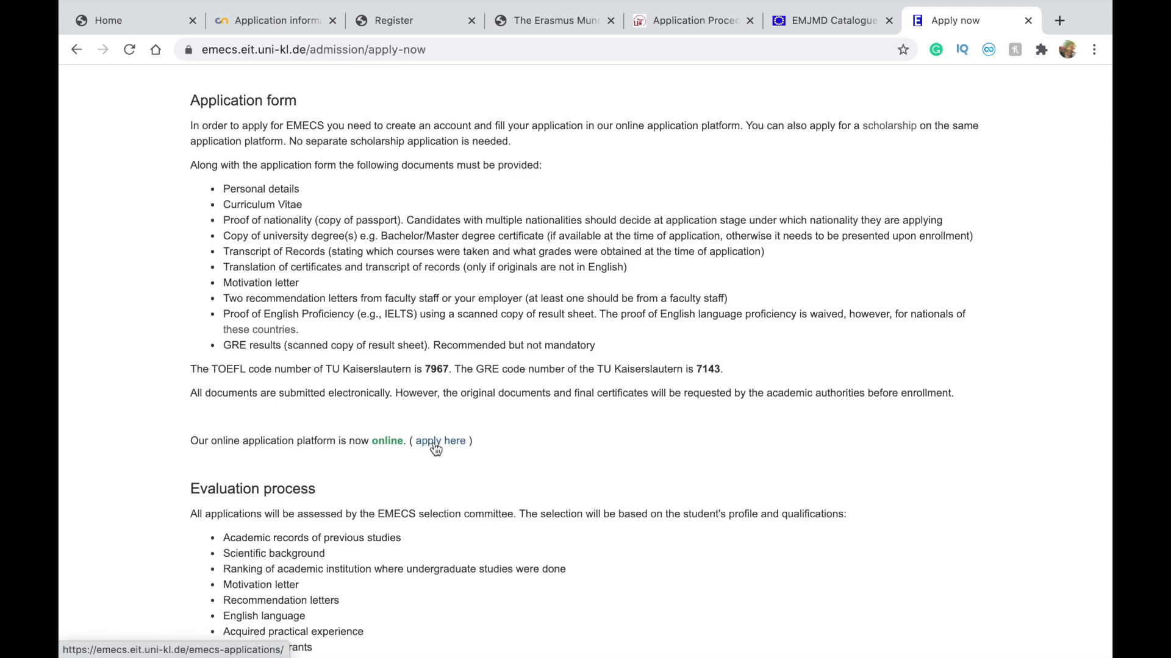
# Open the online application platform and create a new applicant account with the applicant's name, email and password, agreeing to the data consent.
pyautogui.click(441, 443)
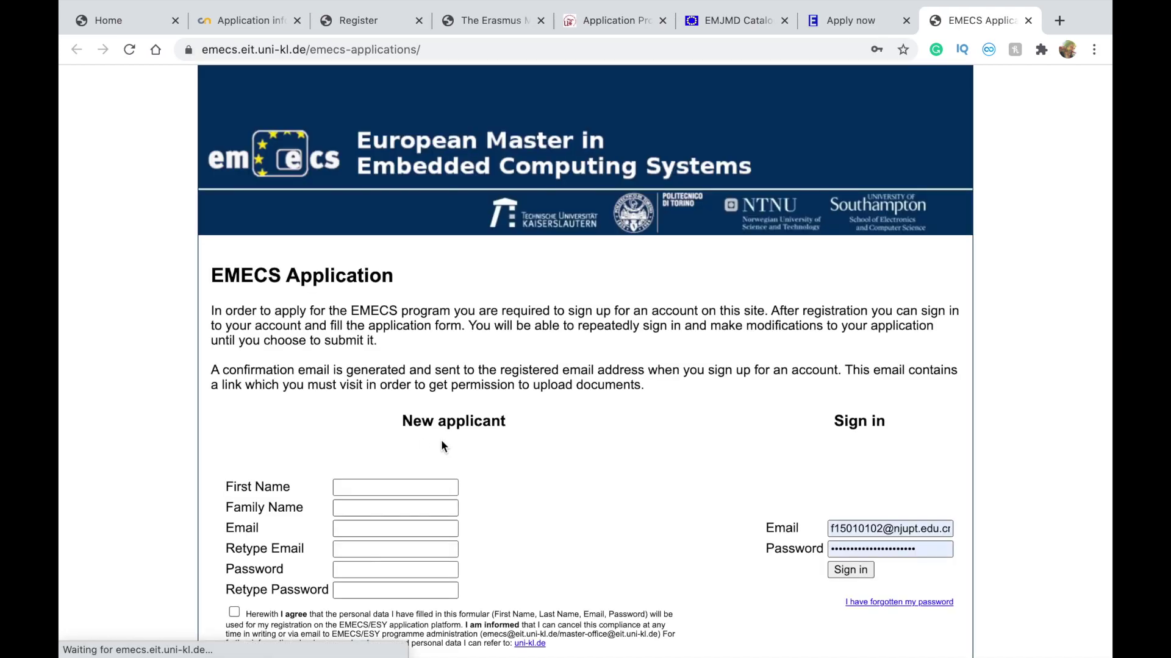
pyautogui.scroll(-1, 443, 447)
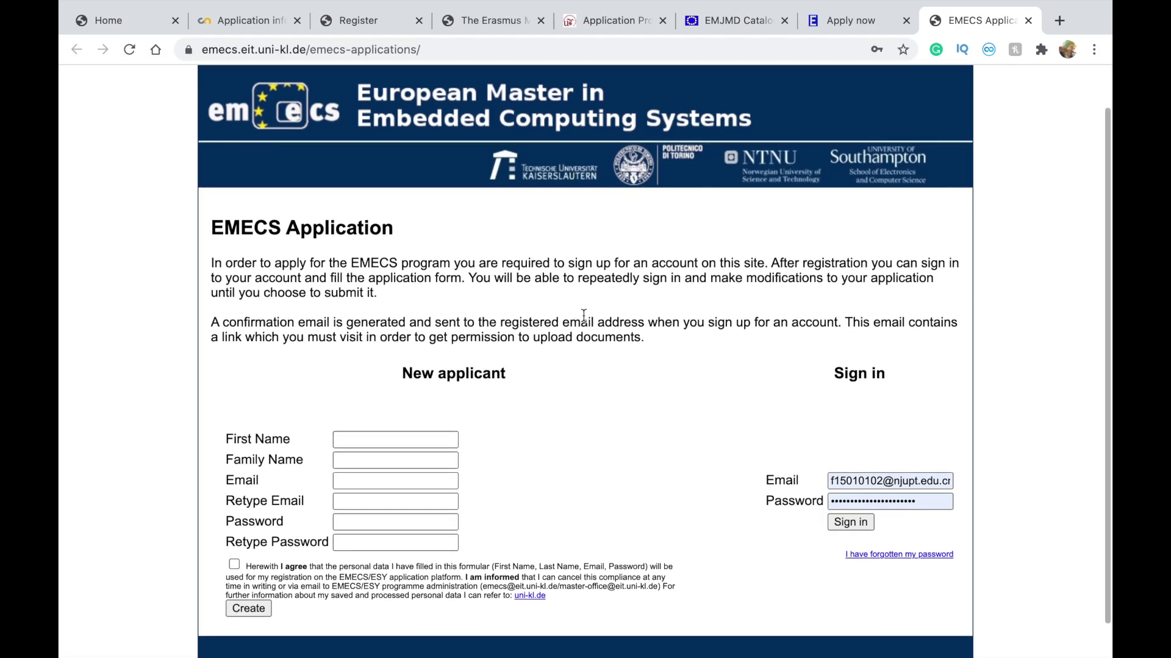
pyautogui.scroll(-1, 570, 329)
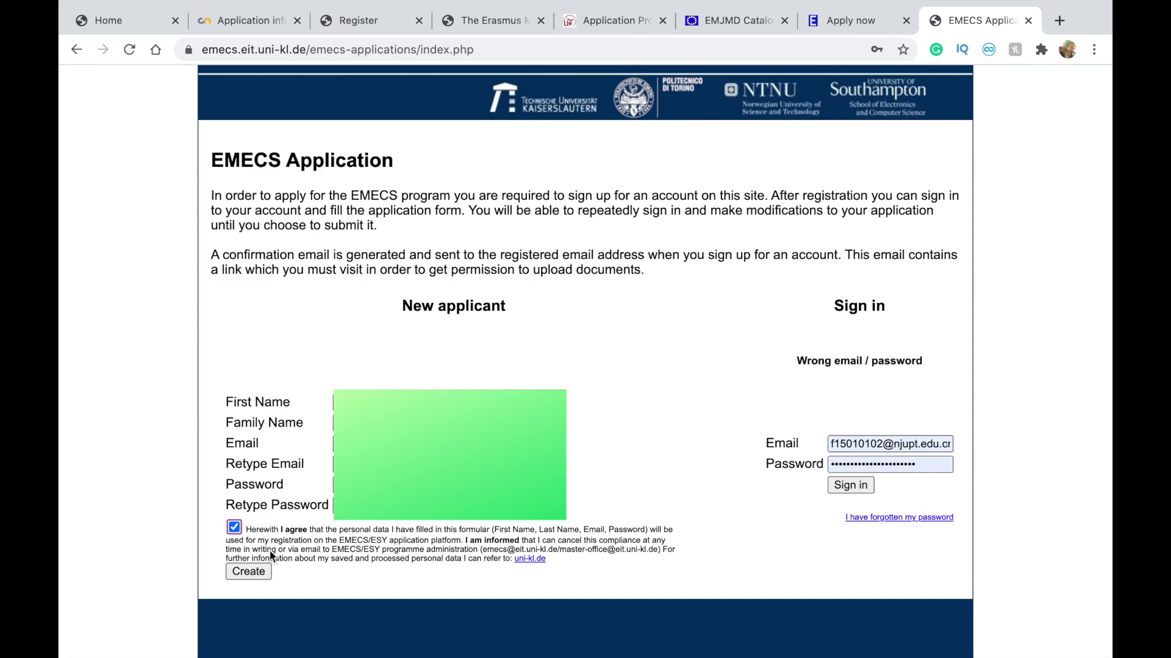
pyautogui.click(256, 571)
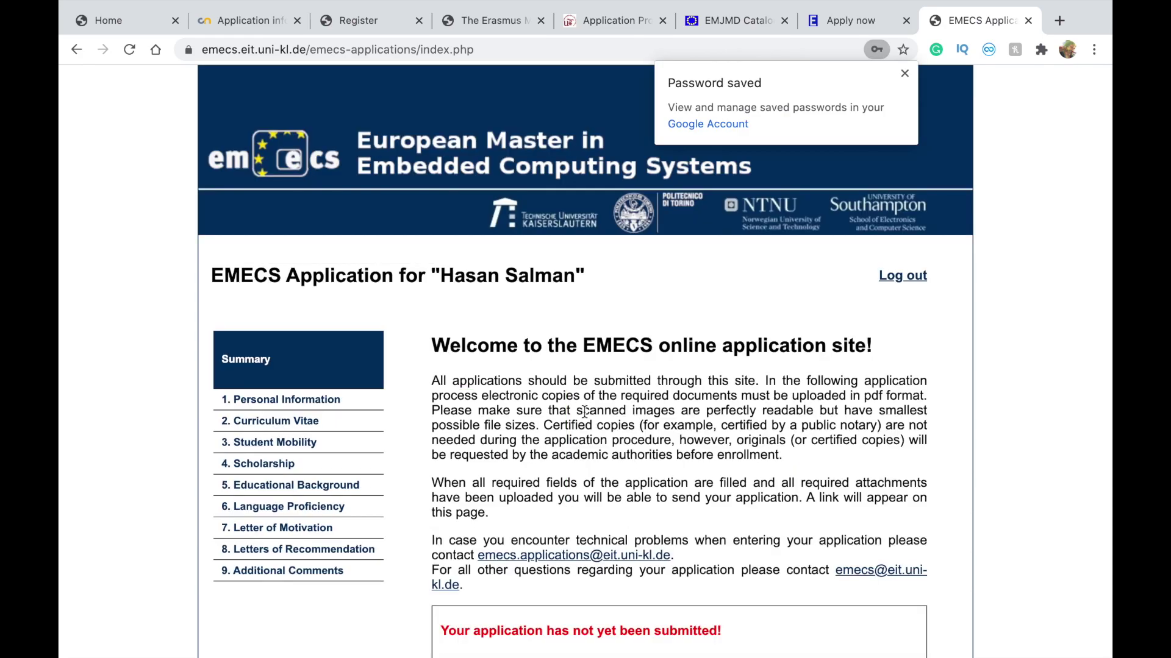
# Review the application site's welcome page, including its instructions, submission status and registered details.
pyautogui.scroll(-2, 598, 314)
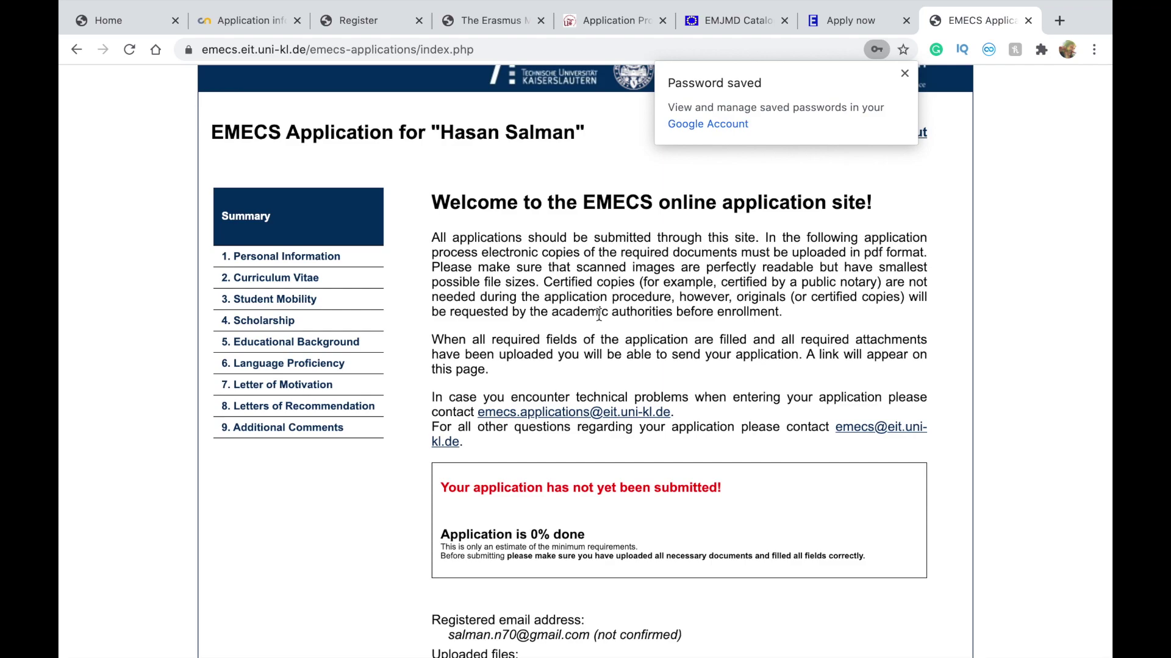
pyautogui.scroll(-2, 599, 314)
pyautogui.scroll(2, 701, 299)
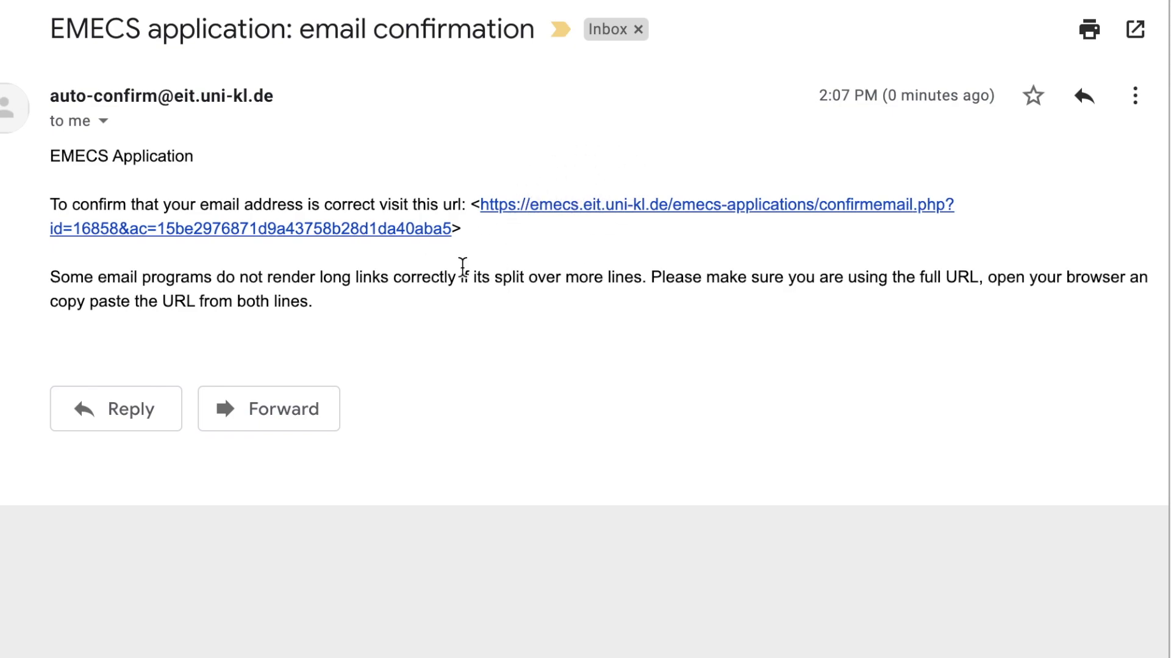
# Confirm the registered email address through the link in the EMECS confirmation email, and return to the online application.
pyautogui.click(603, 212)
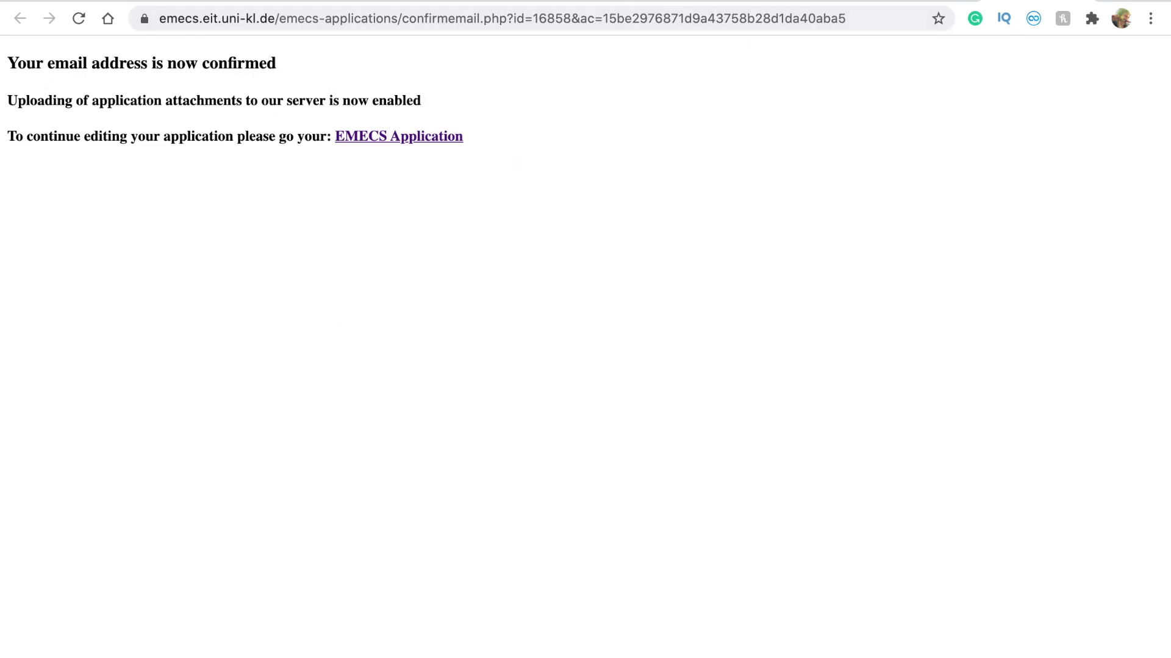
pyautogui.hotkey('ctrl', 'w')
pyautogui.hotkey('ctrl', 'w')
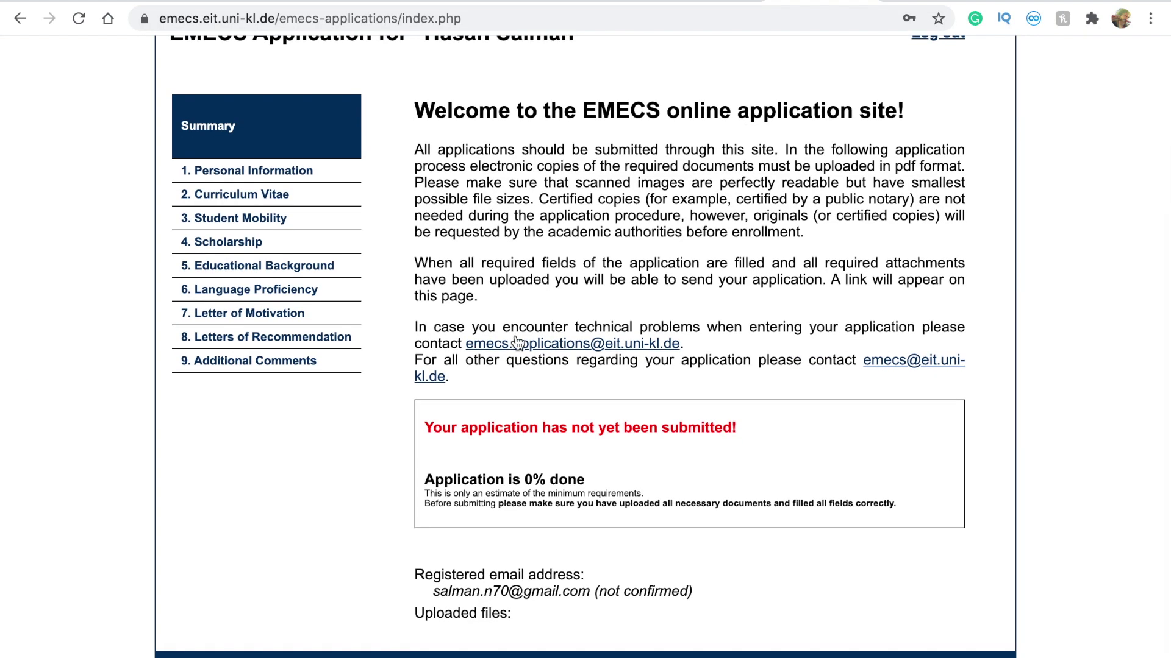
# Review the application summary page, including the submission instructions, technical contact details and completion status.
pyautogui.scroll(1, 496, 293)
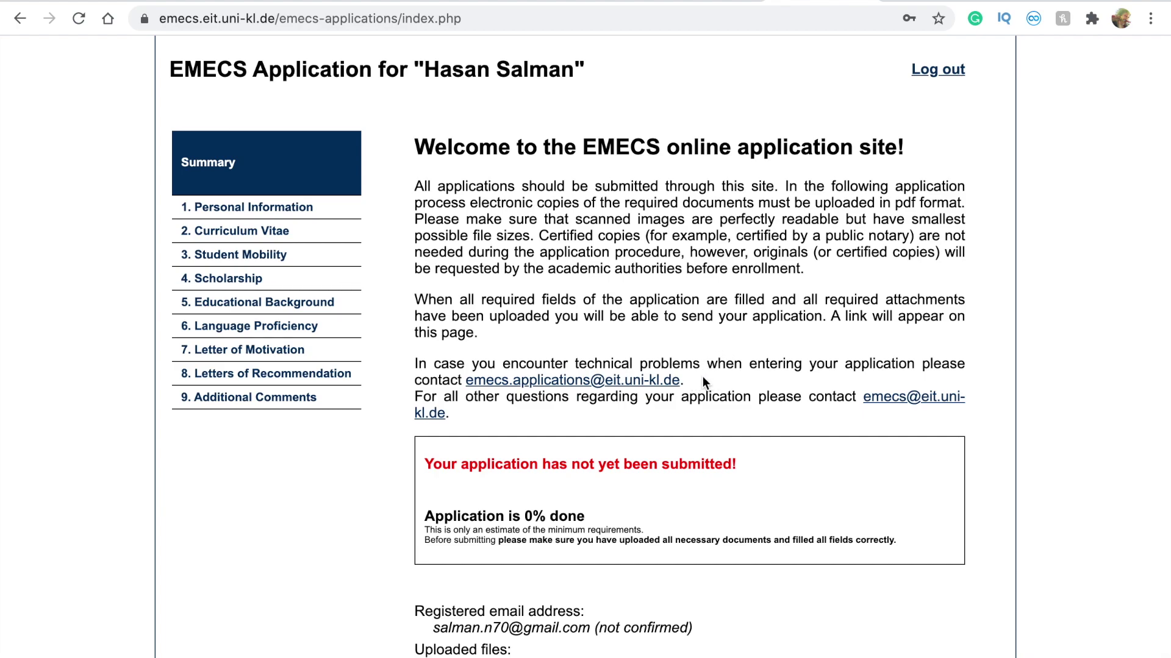
pyautogui.scroll(-2, 702, 380)
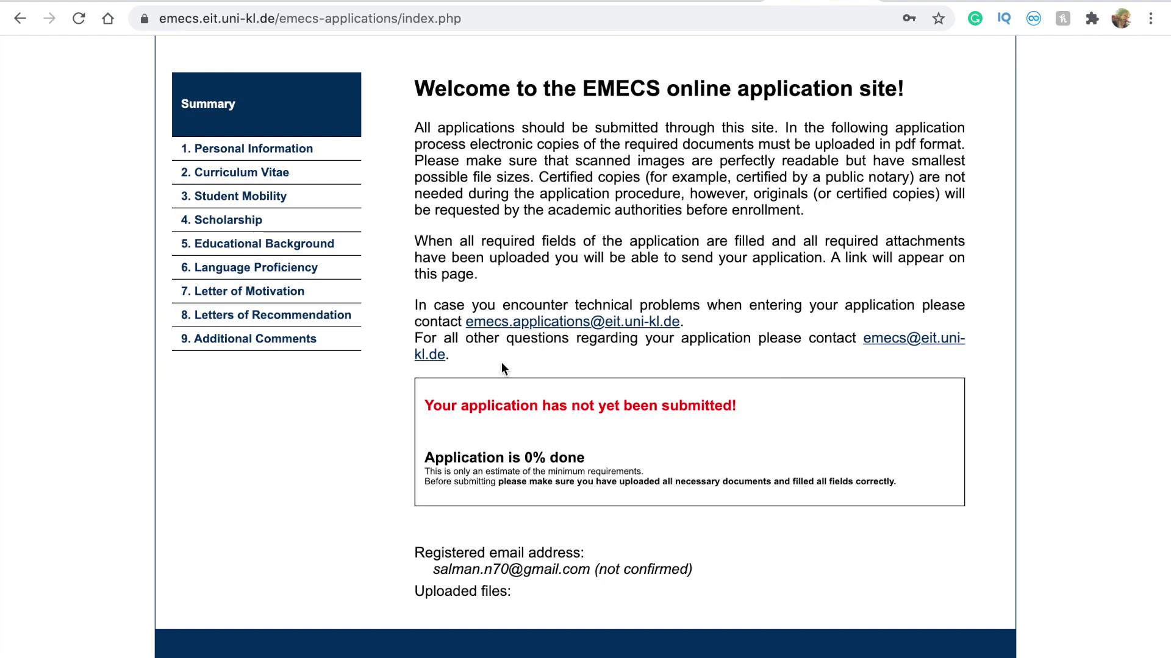
pyautogui.scroll(3, 361, 492)
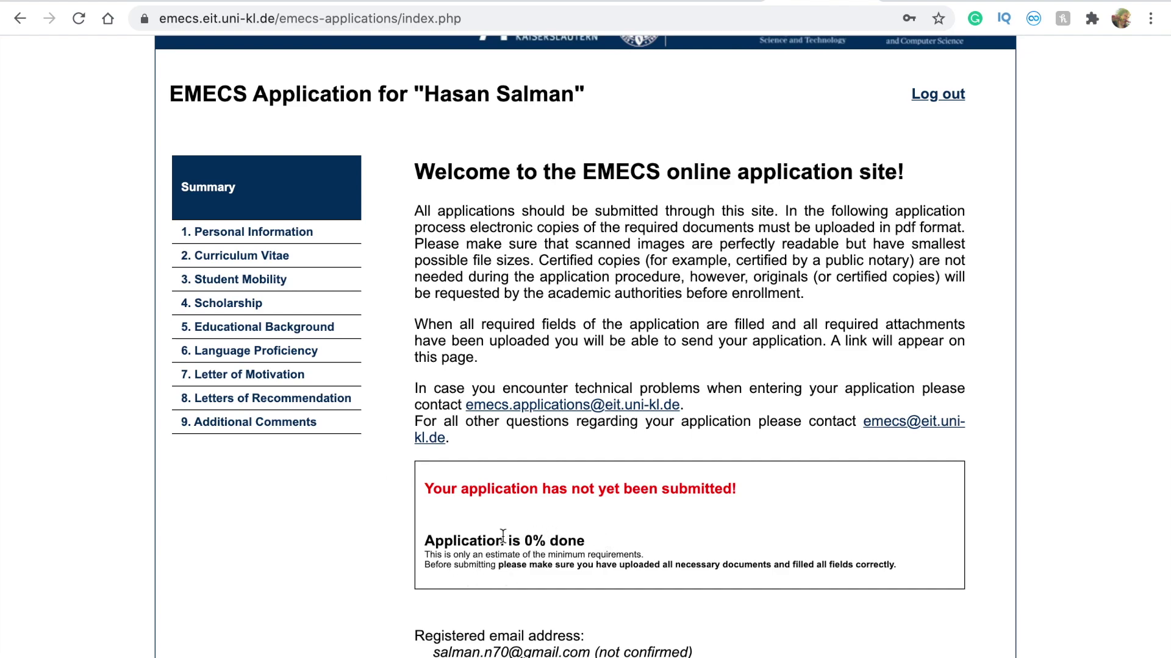
pyautogui.scroll(-1, 528, 573)
pyautogui.scroll(-2, 527, 570)
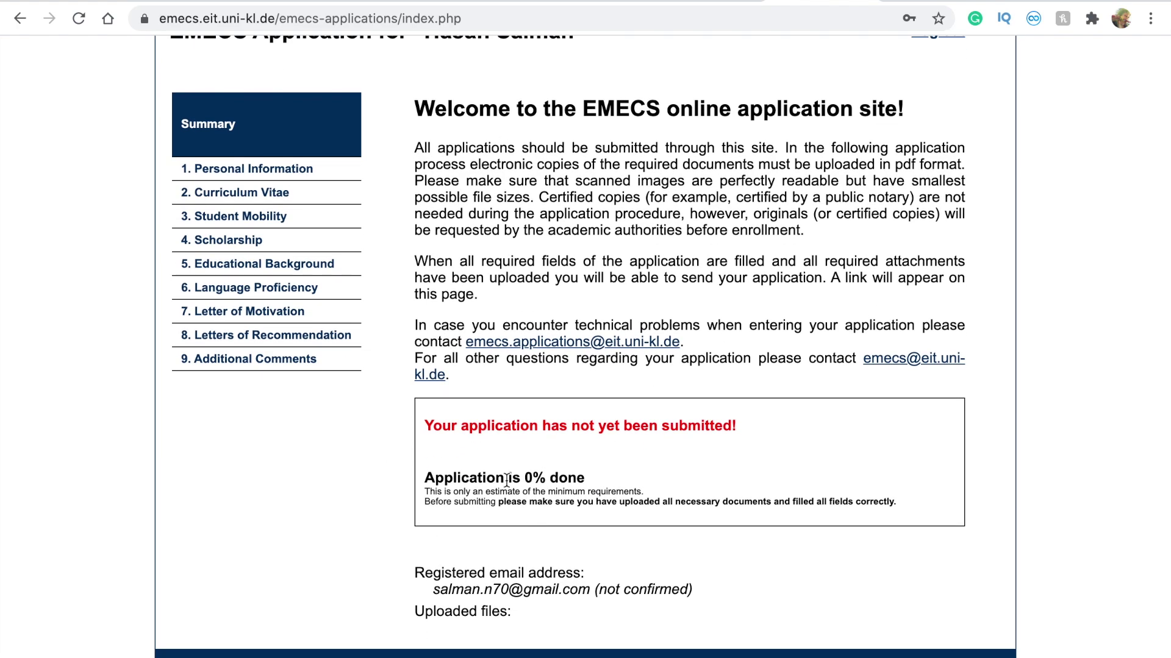
pyautogui.scroll(1, 488, 470)
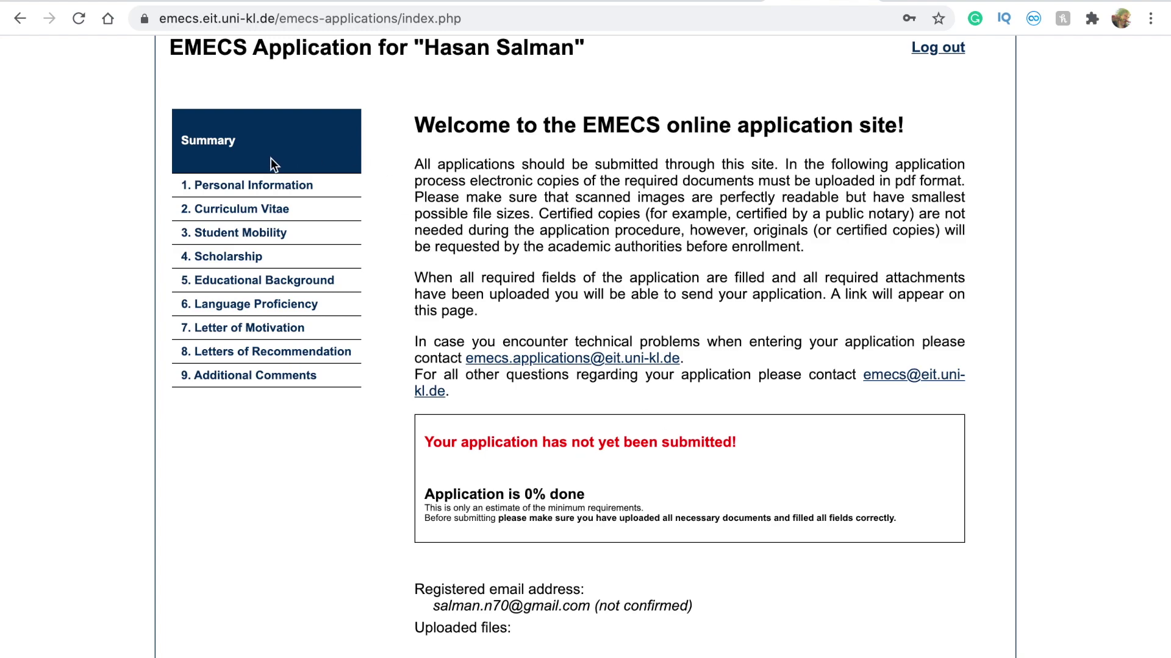
# Open the Personal Information section and examine its personal details, correspondence address and passport copy fields.
pyautogui.click(263, 186)
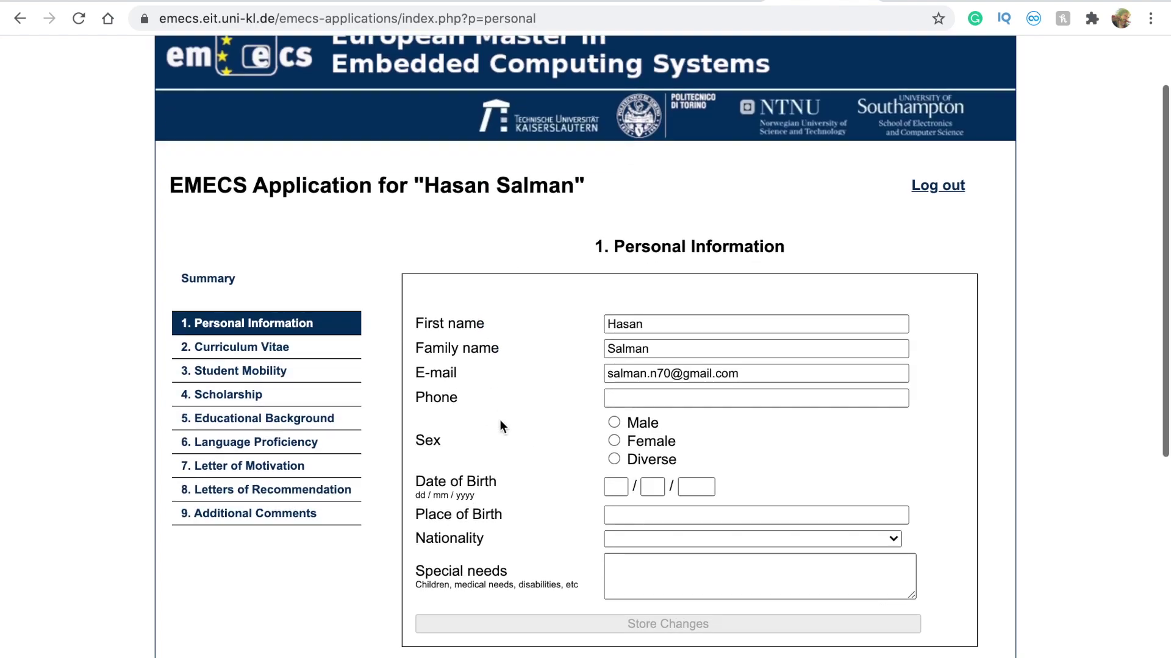
pyautogui.scroll(-6, 500, 419)
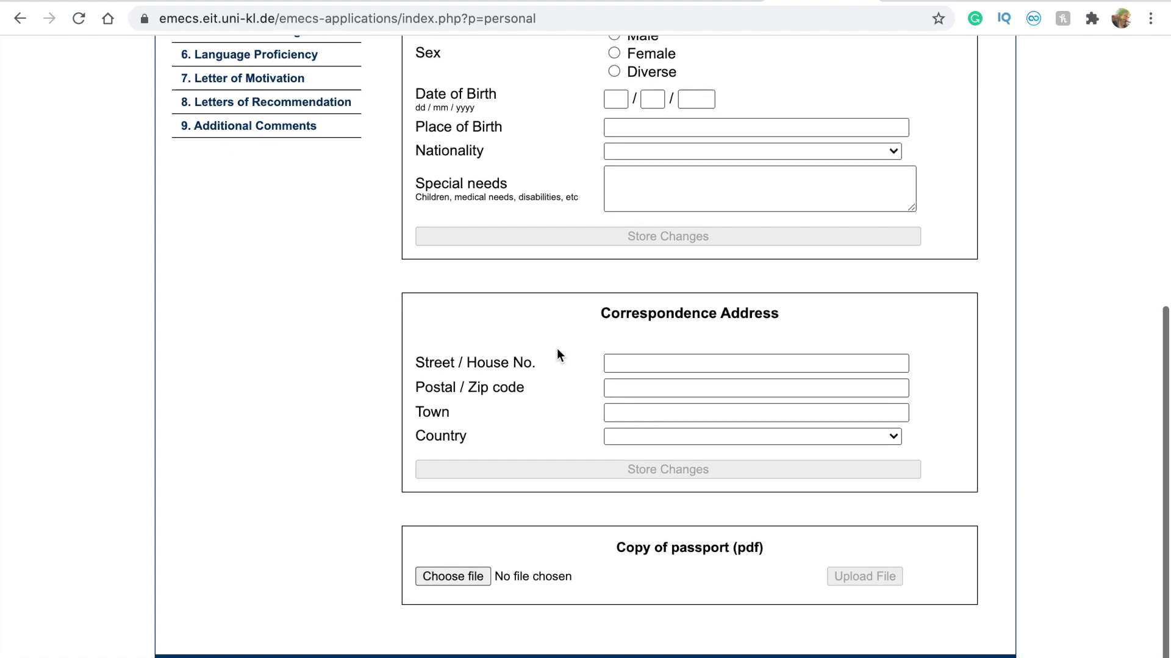
pyautogui.scroll(2, 557, 350)
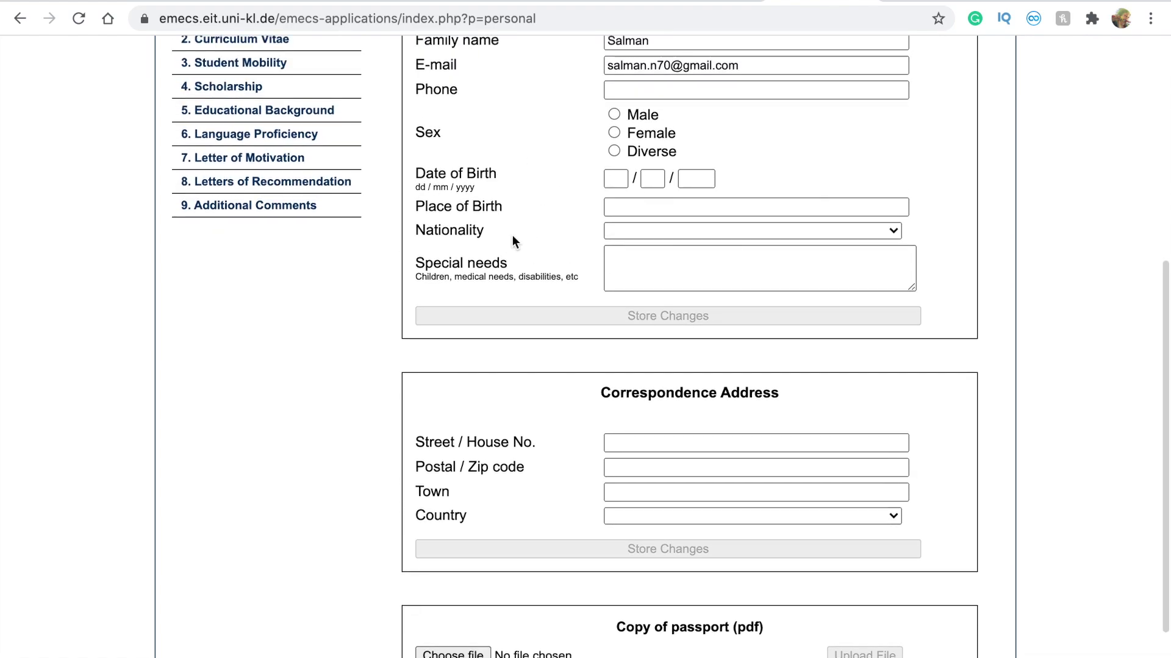
pyautogui.scroll(-2, 512, 235)
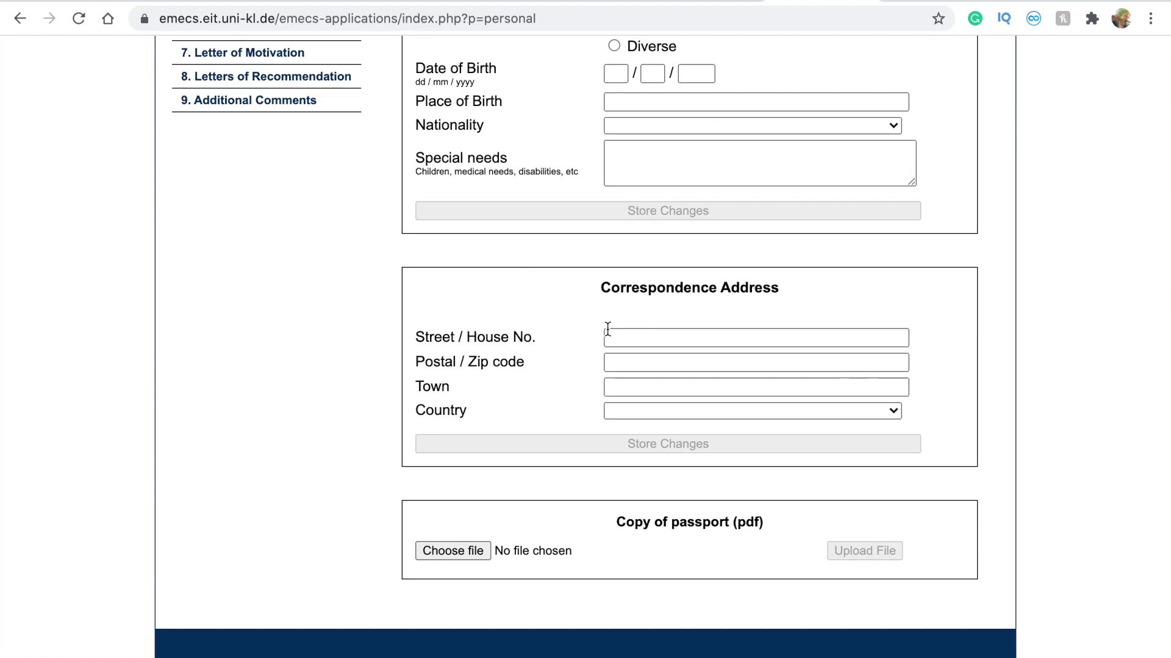
pyautogui.scroll(-1, 556, 360)
pyautogui.scroll(5, 445, 305)
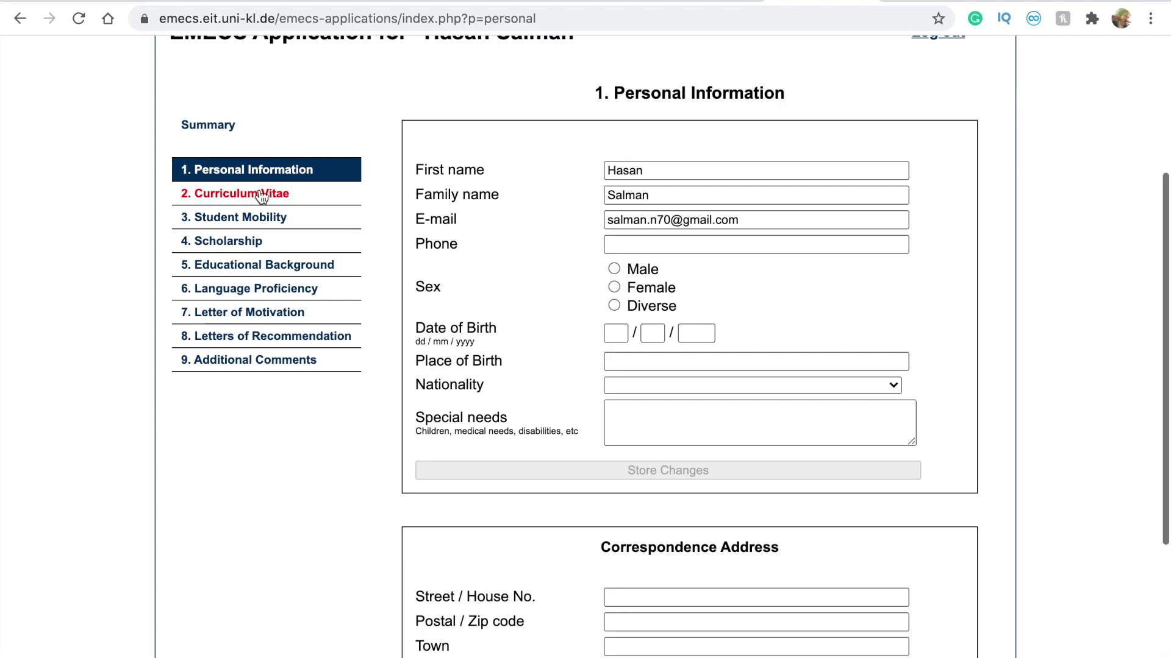
# Upload the CV PDF from the CV folder inside the EMECS documents folder to the Curriculum Vitae section.
pyautogui.click(247, 196)
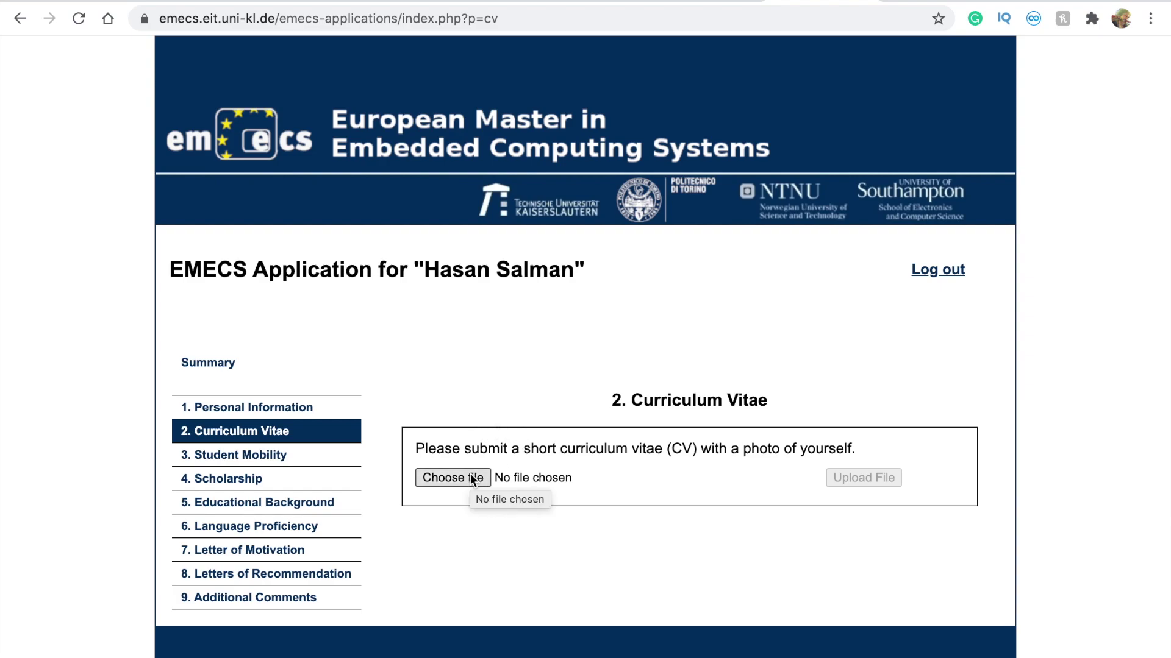
pyautogui.click(452, 485)
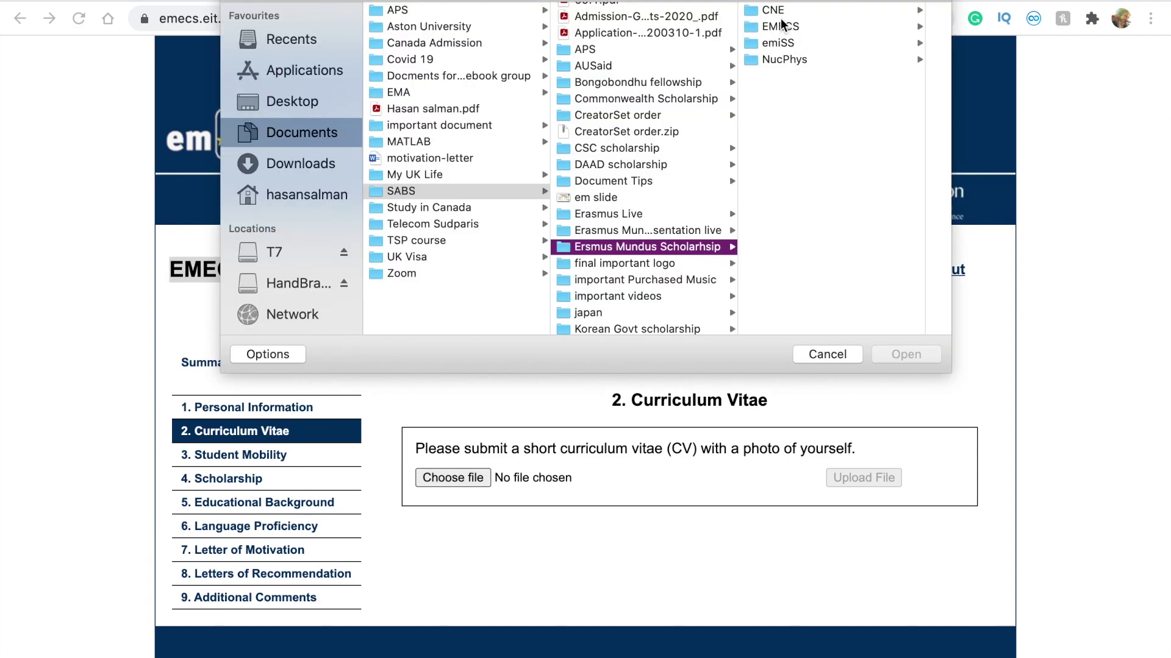
pyautogui.click(772, 31)
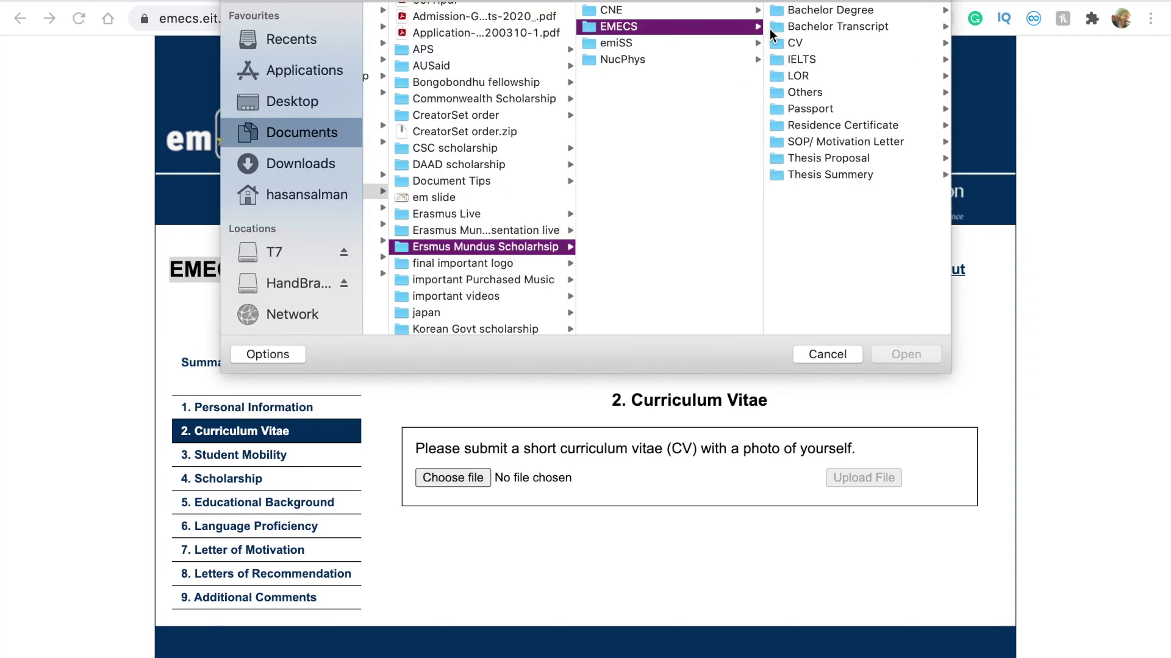
pyautogui.click(807, 41)
pyautogui.click(784, 12)
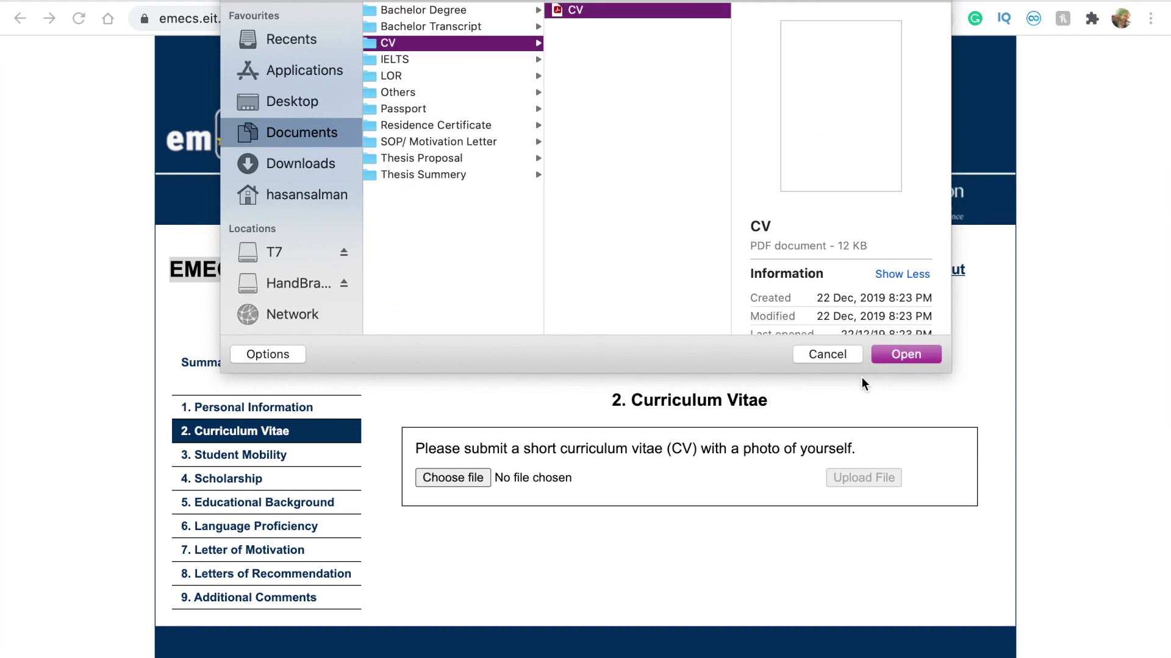
pyautogui.click(906, 354)
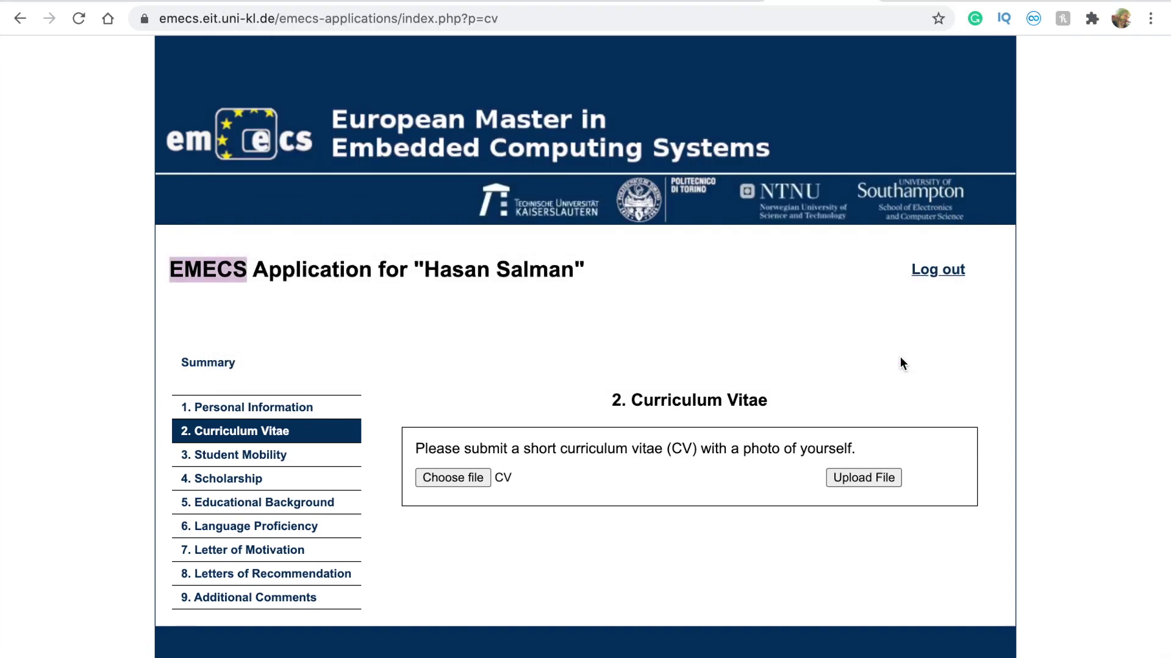
pyautogui.click(872, 475)
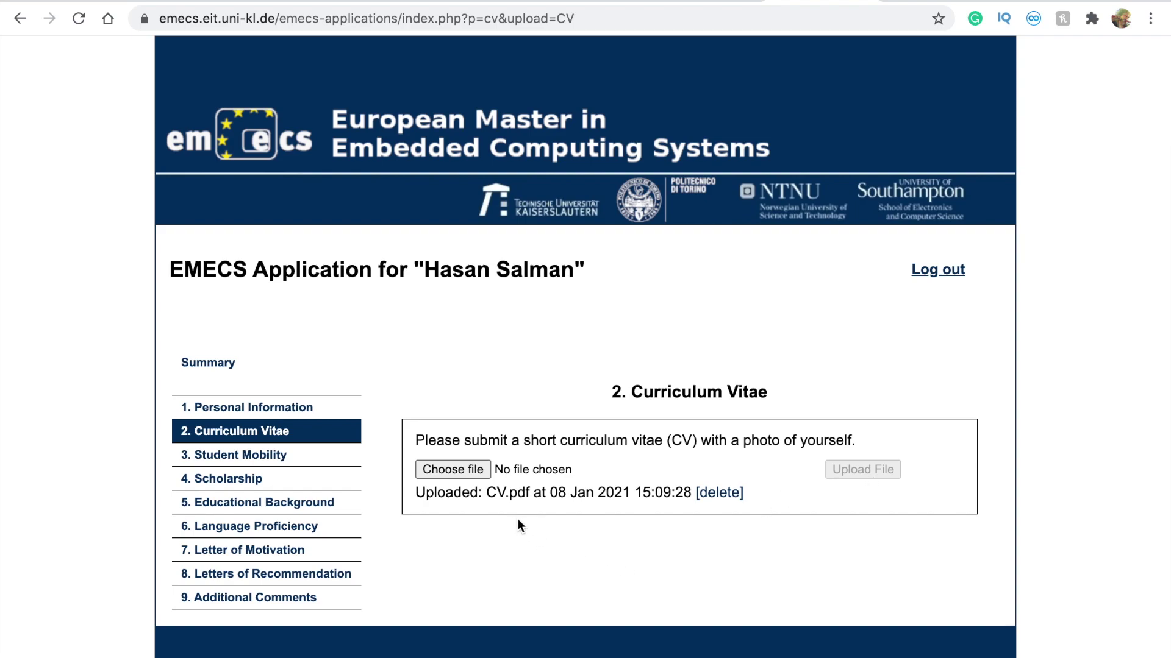
# In Student Mobility, choose Norwegian Univ. of Science and Technology for Year 1 and Univ. of Southampton for Year 2, and store the changes.
pyautogui.scroll(-1, 556, 509)
pyautogui.click(219, 454)
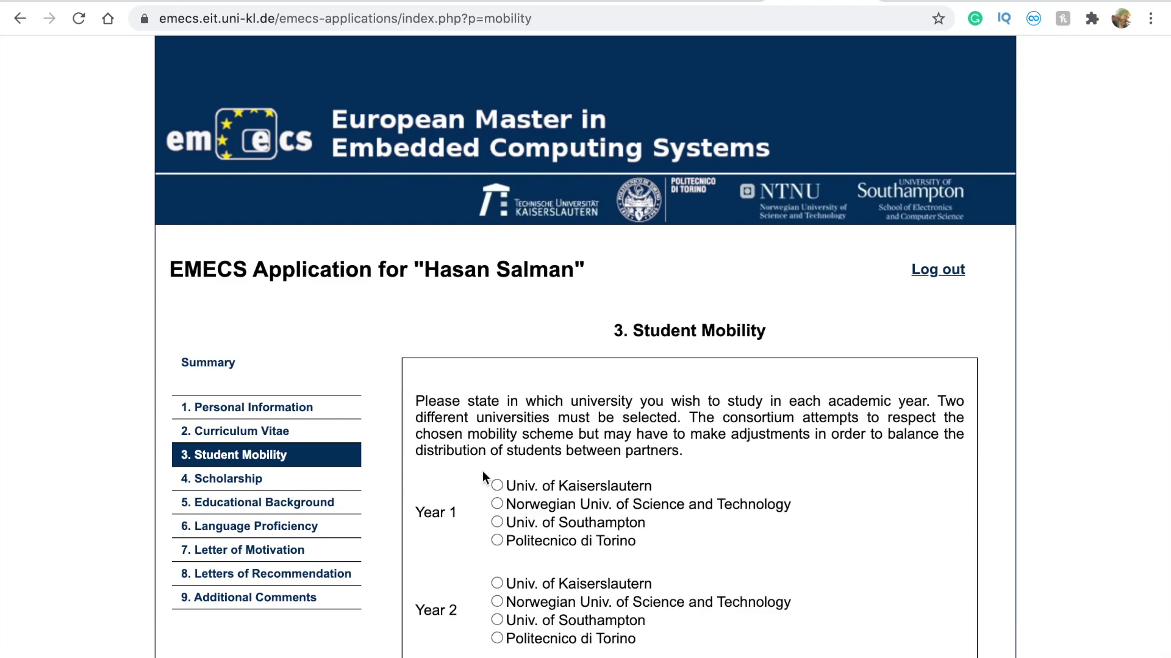
pyautogui.scroll(-4, 482, 471)
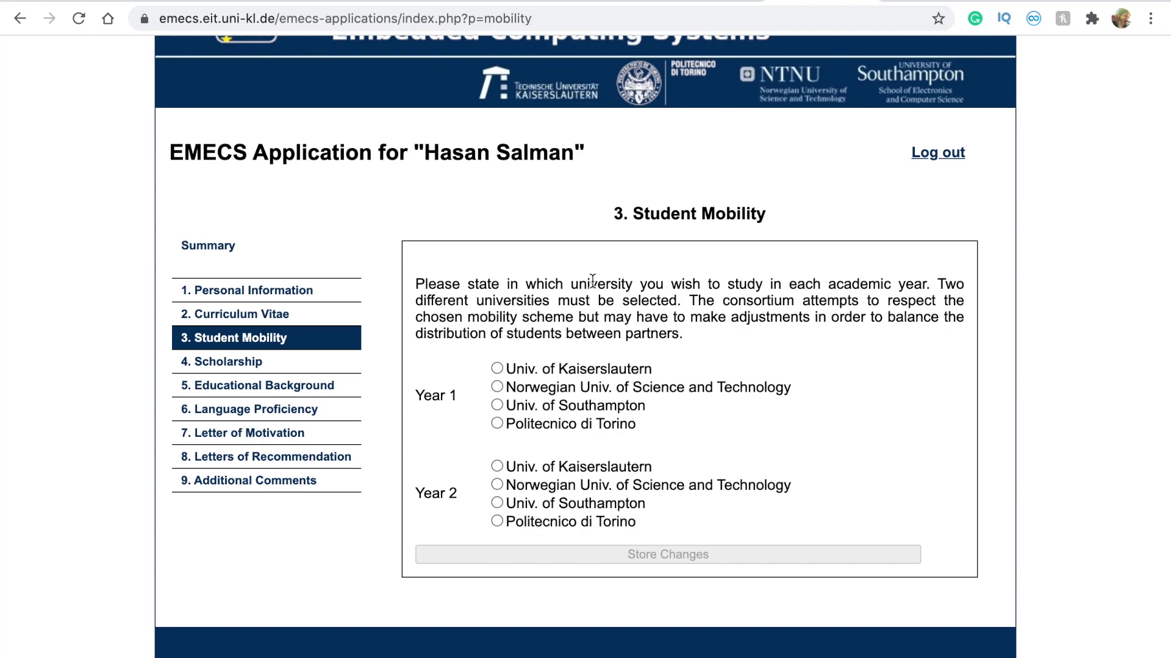
pyautogui.click(497, 389)
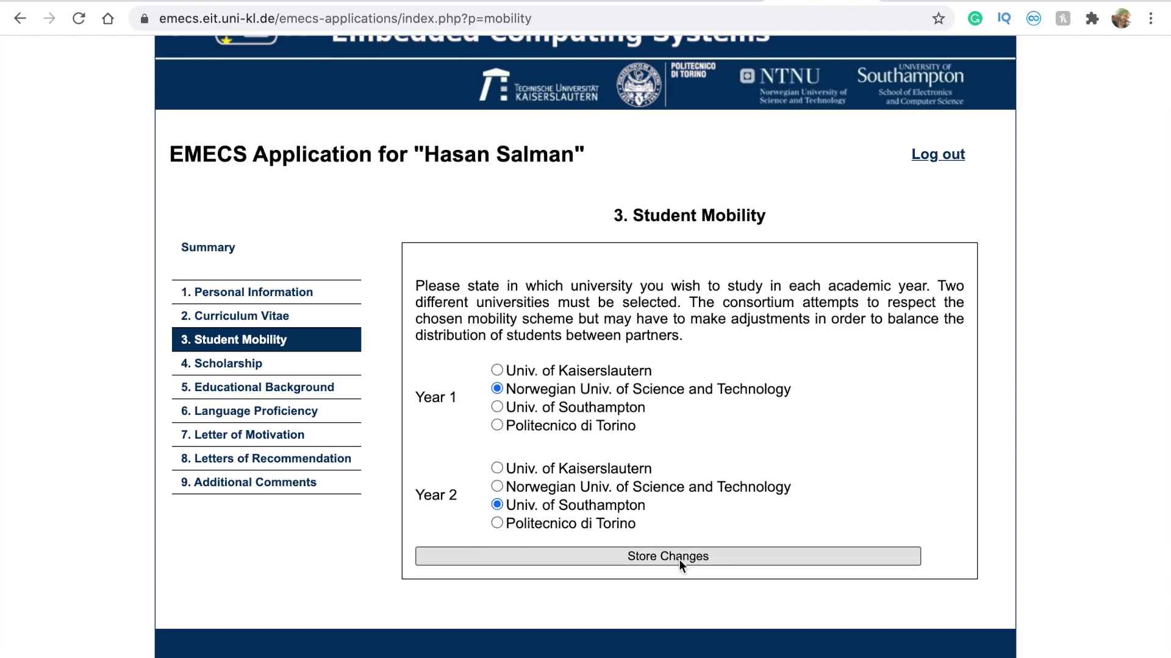
pyautogui.click(704, 555)
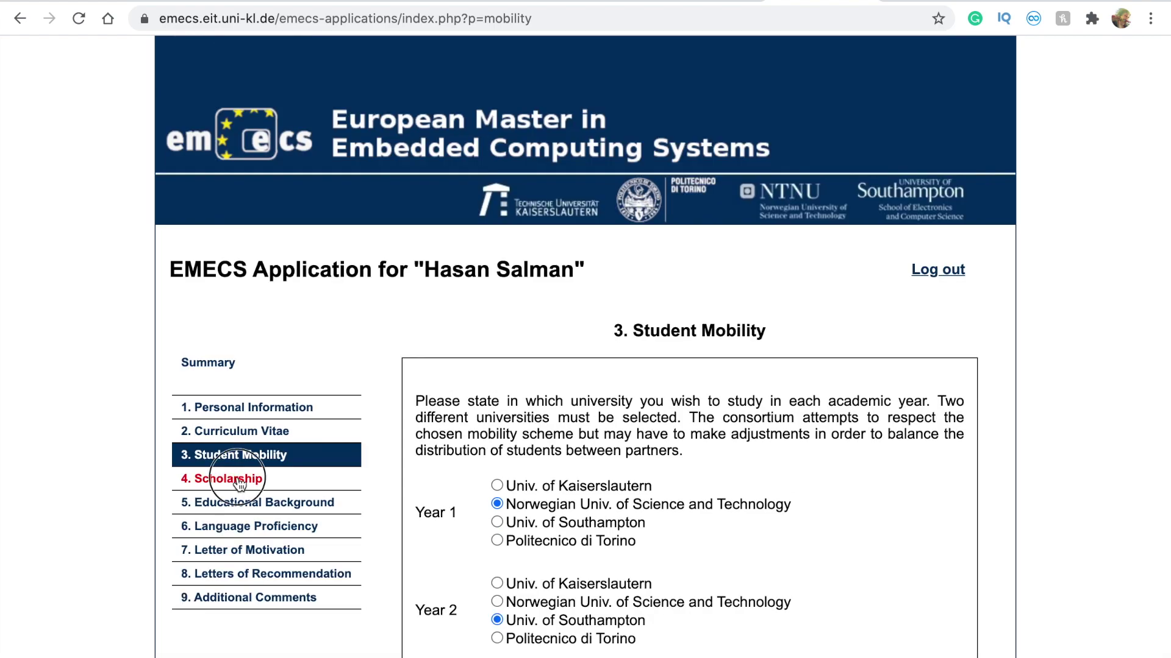
# In the Scholarship section, choose to apply for an EMECS scholarship and store the changes.
pyautogui.click(237, 480)
pyautogui.scroll(-1, 573, 428)
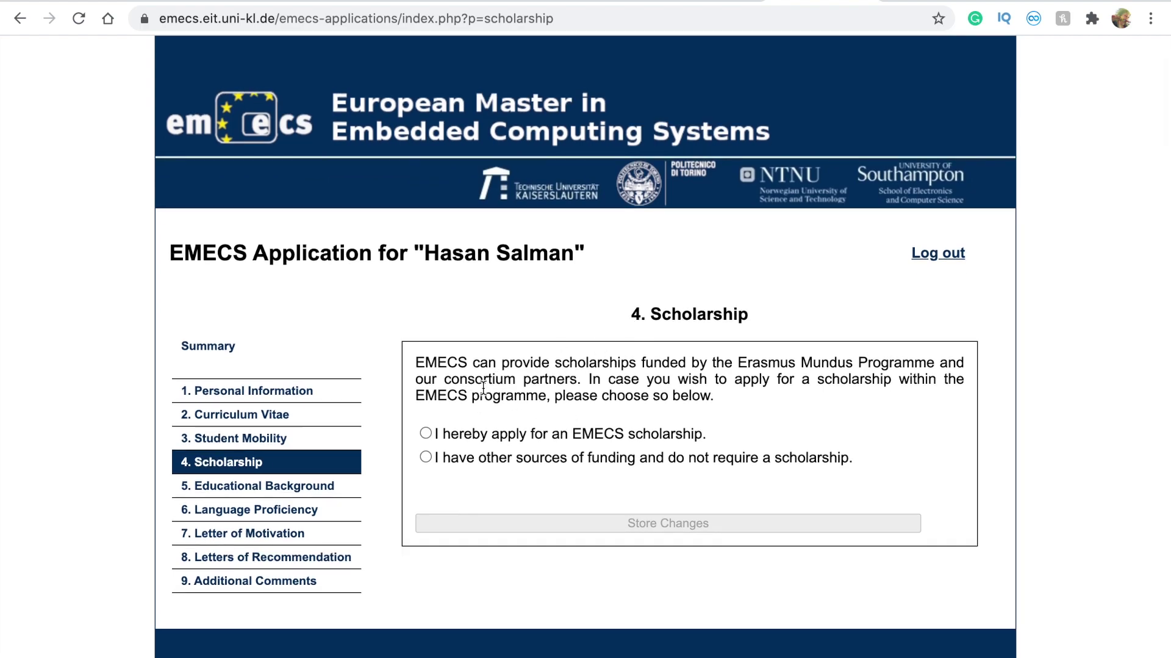
pyautogui.click(426, 433)
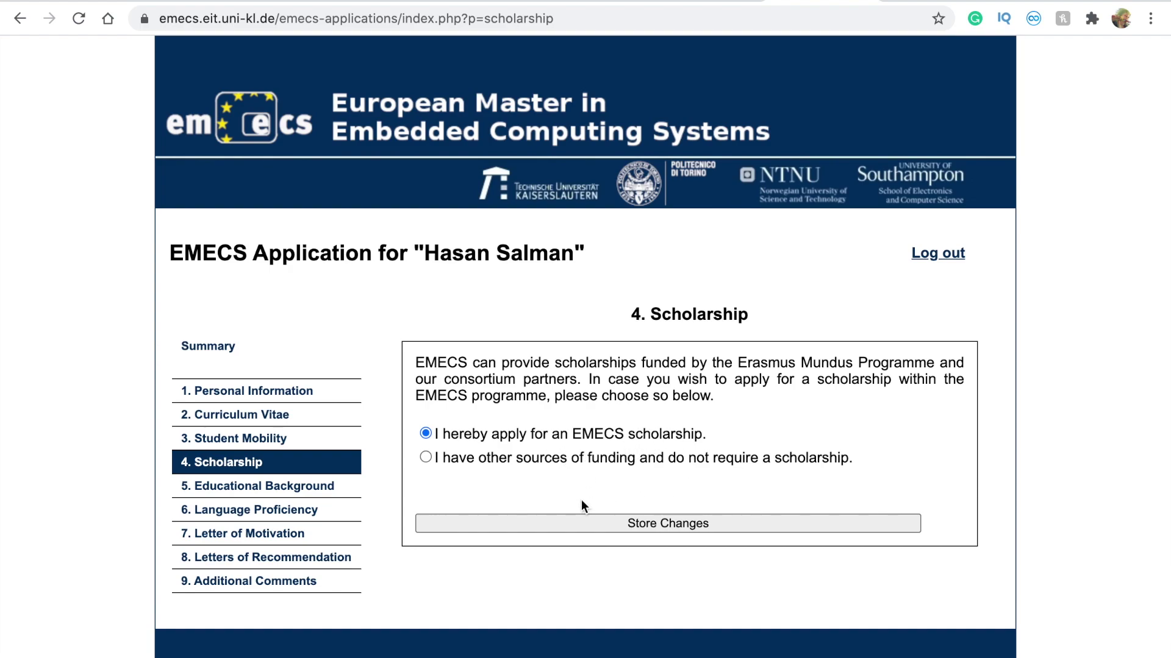
pyautogui.click(424, 468)
pyautogui.click(426, 431)
pyautogui.click(664, 525)
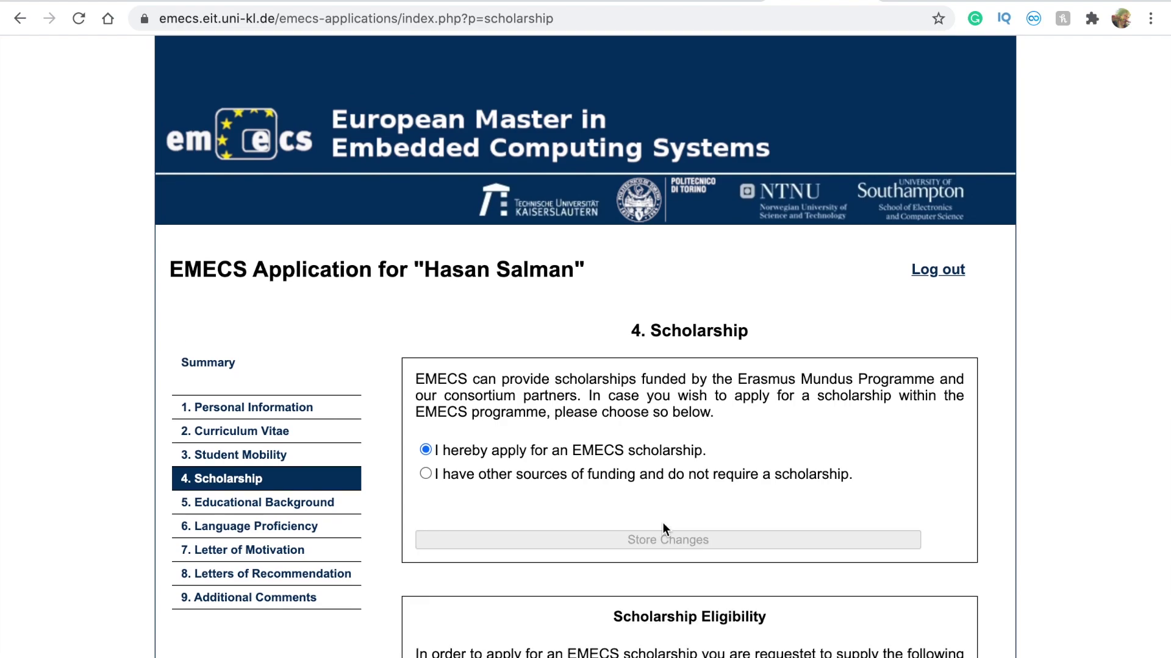
# Set the country of residence to Bangladesh under Scholarship Eligibility.
pyautogui.scroll(-5, 649, 258)
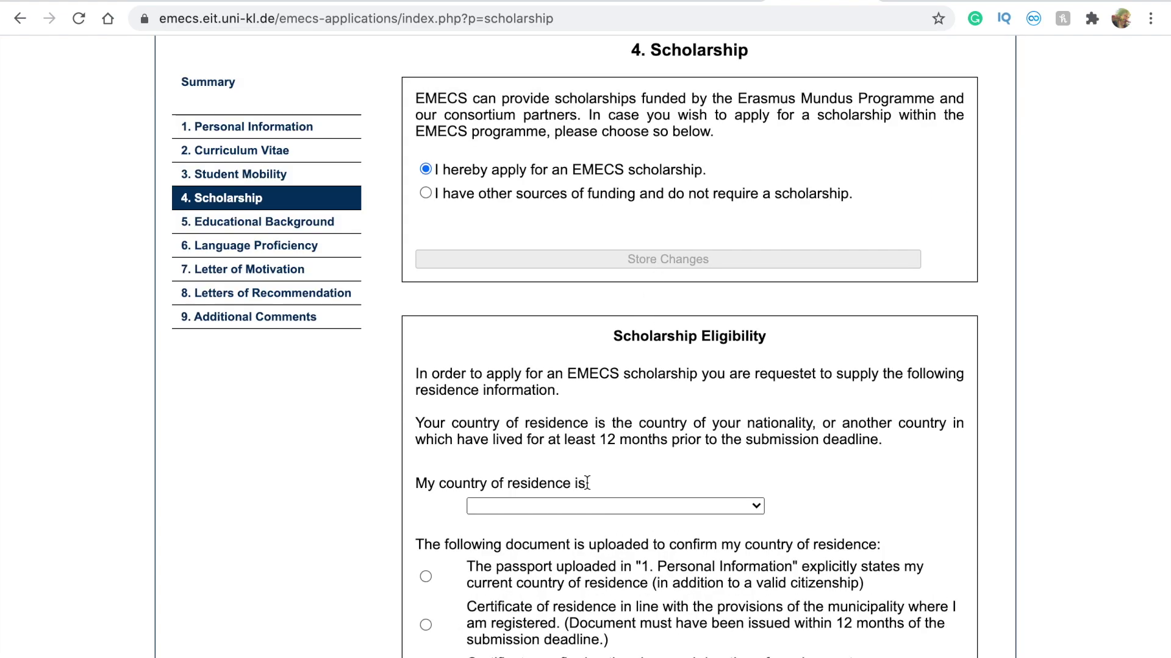
pyautogui.scroll(-3, 587, 482)
pyautogui.scroll(-1, 587, 482)
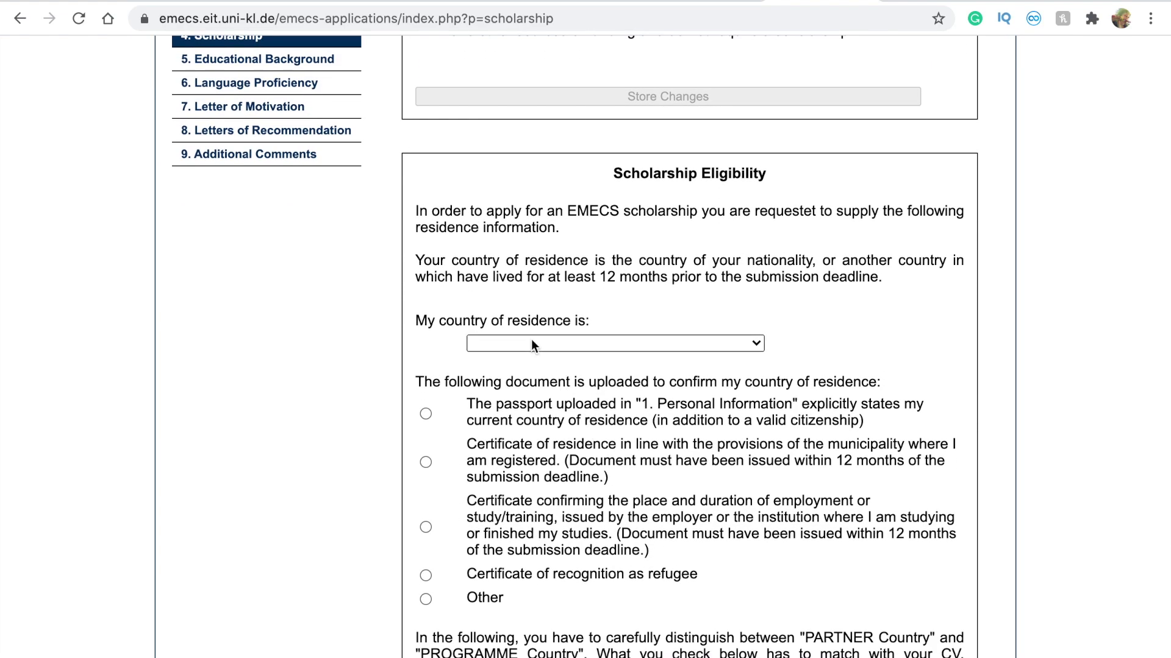
pyautogui.moveTo(415, 323); pyautogui.dragTo(595, 325)
pyautogui.click(595, 325)
pyautogui.click(664, 344)
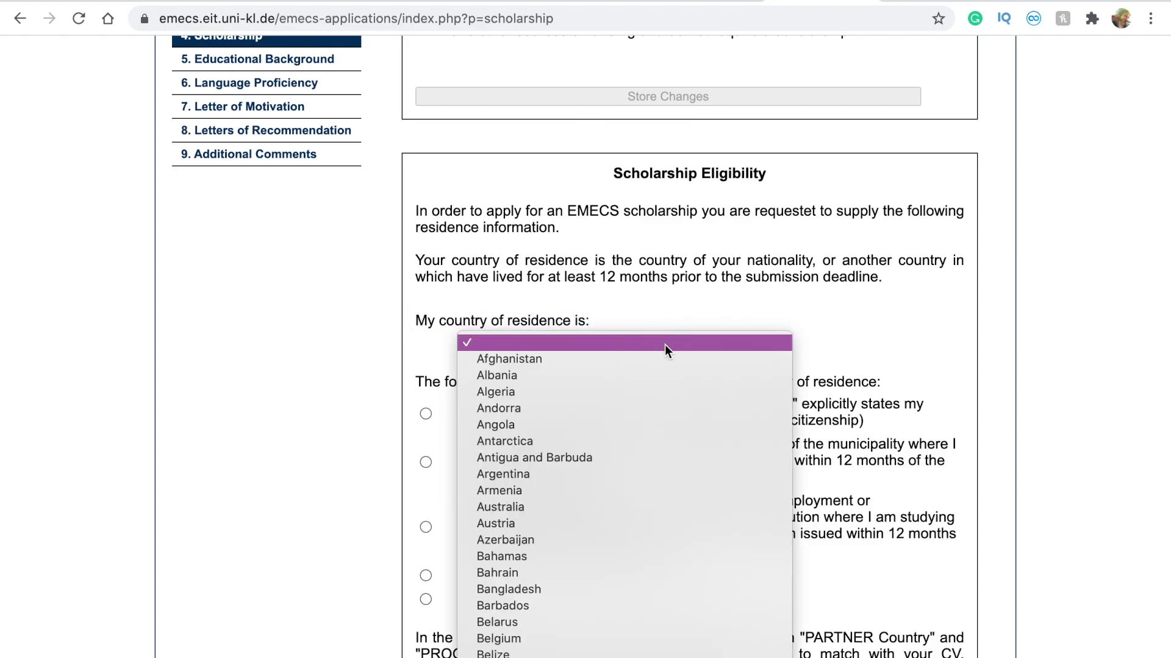
pyautogui.click(580, 589)
# Review the accepted residence documents and choose the passport uploaded in Personal Information as proof of the country of residence.
pyautogui.scroll(-3, 524, 368)
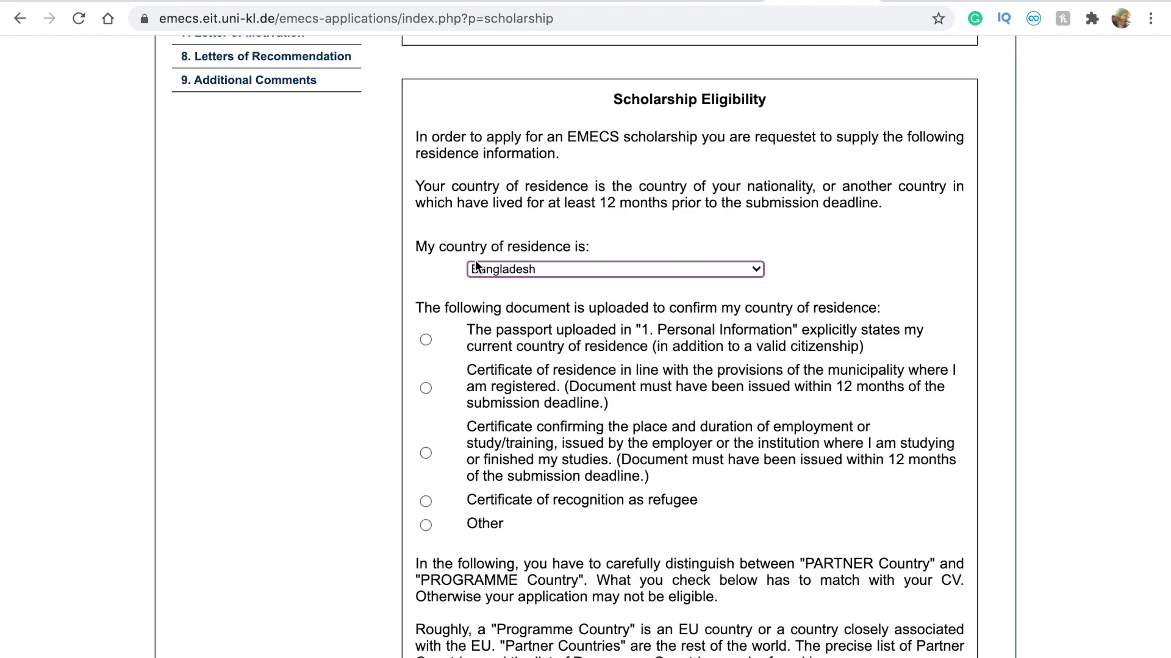
pyautogui.scroll(-2, 557, 239)
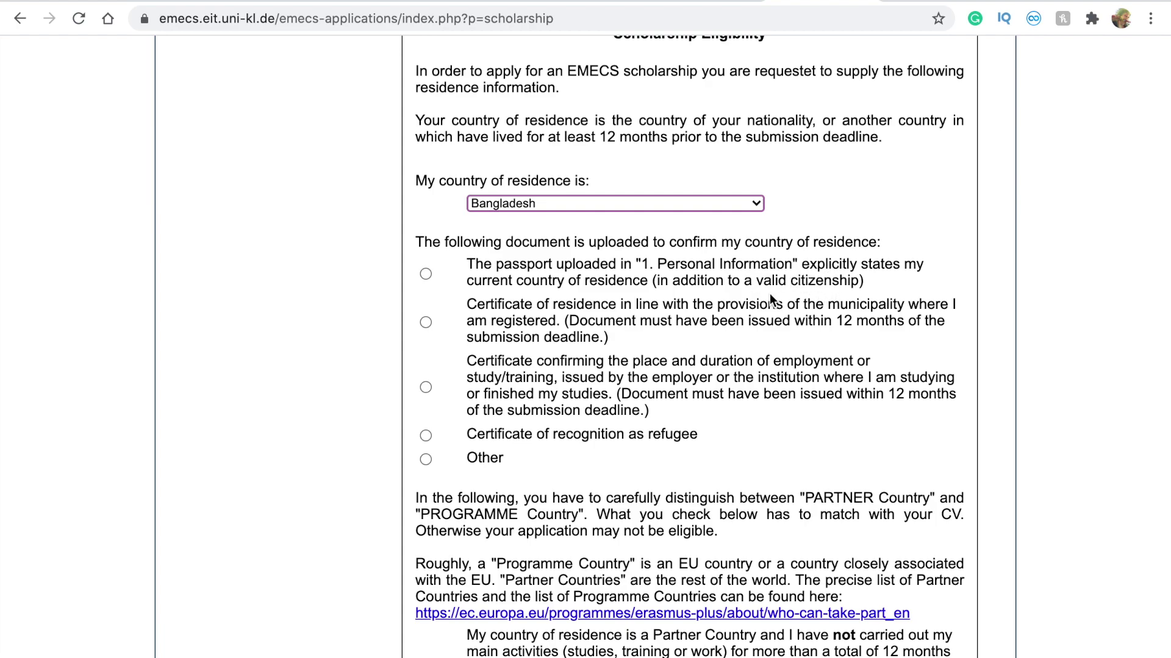
pyautogui.scroll(1, 770, 294)
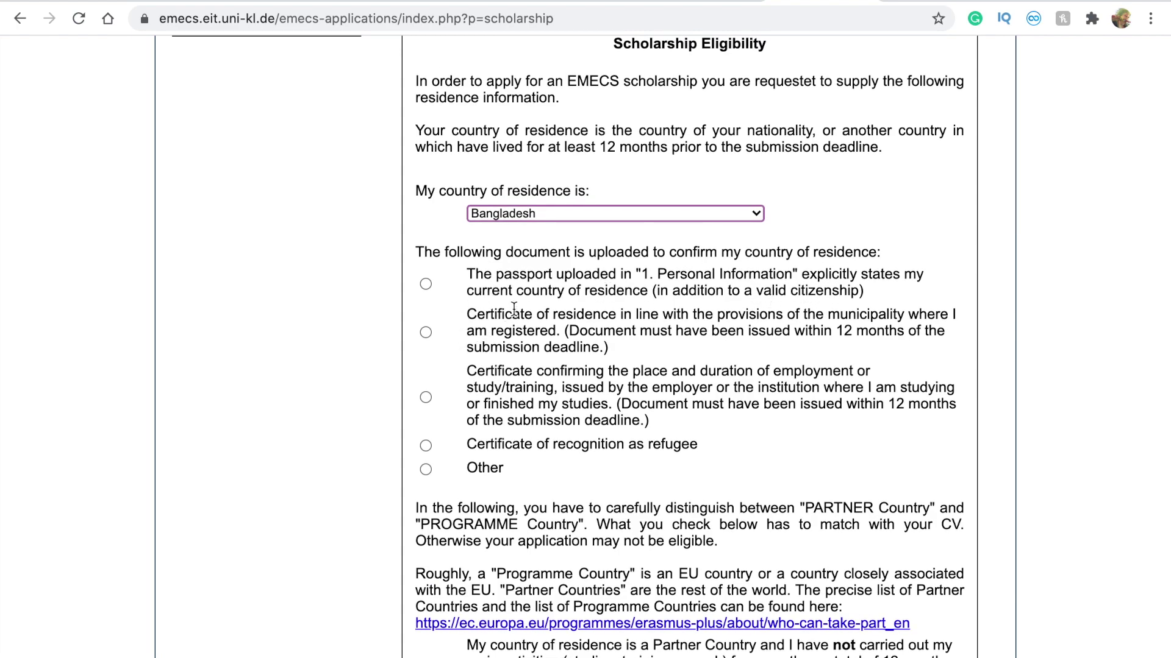
pyautogui.moveTo(469, 314); pyautogui.dragTo(624, 312)
pyautogui.click(613, 349)
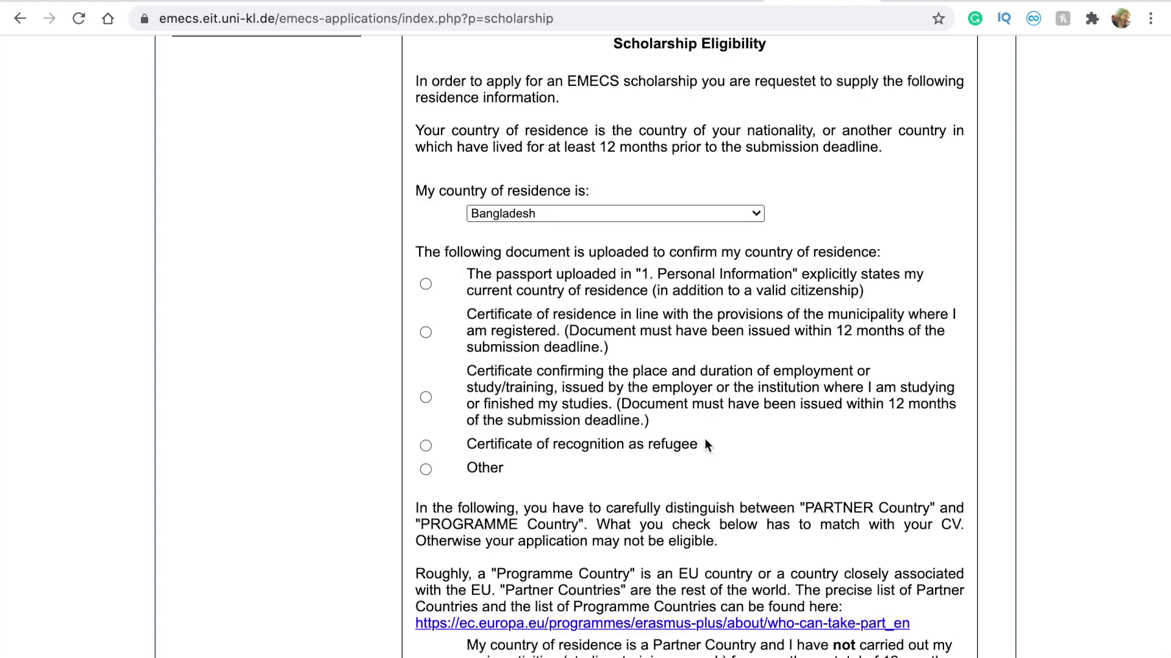
pyautogui.scroll(-1, 704, 438)
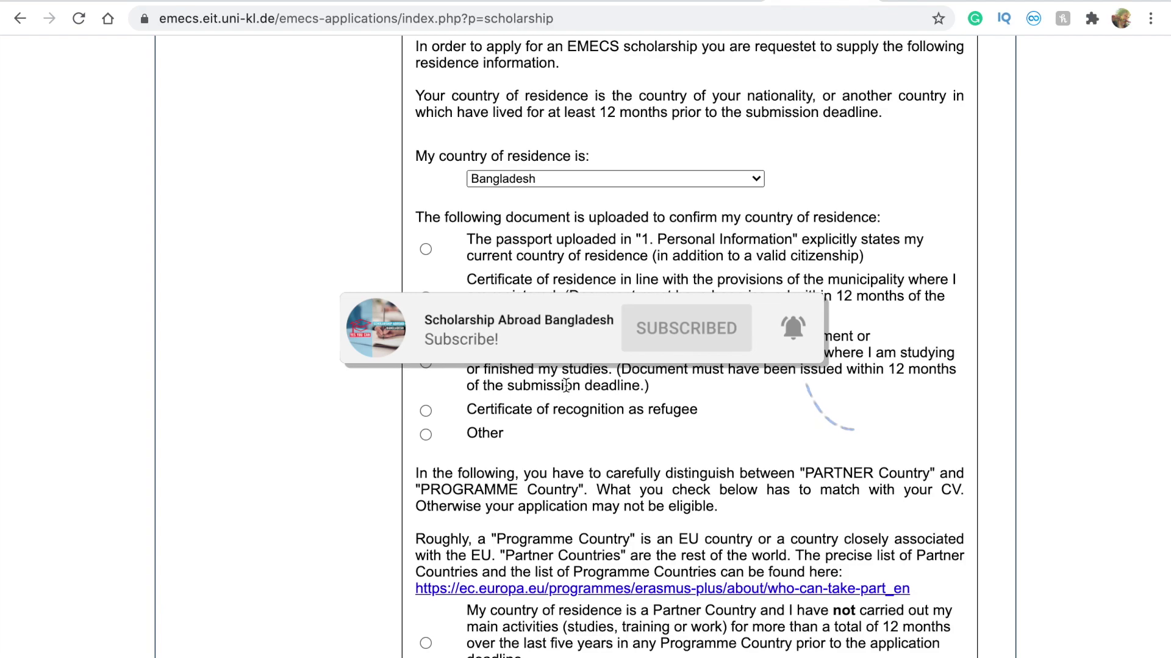
pyautogui.click(425, 249)
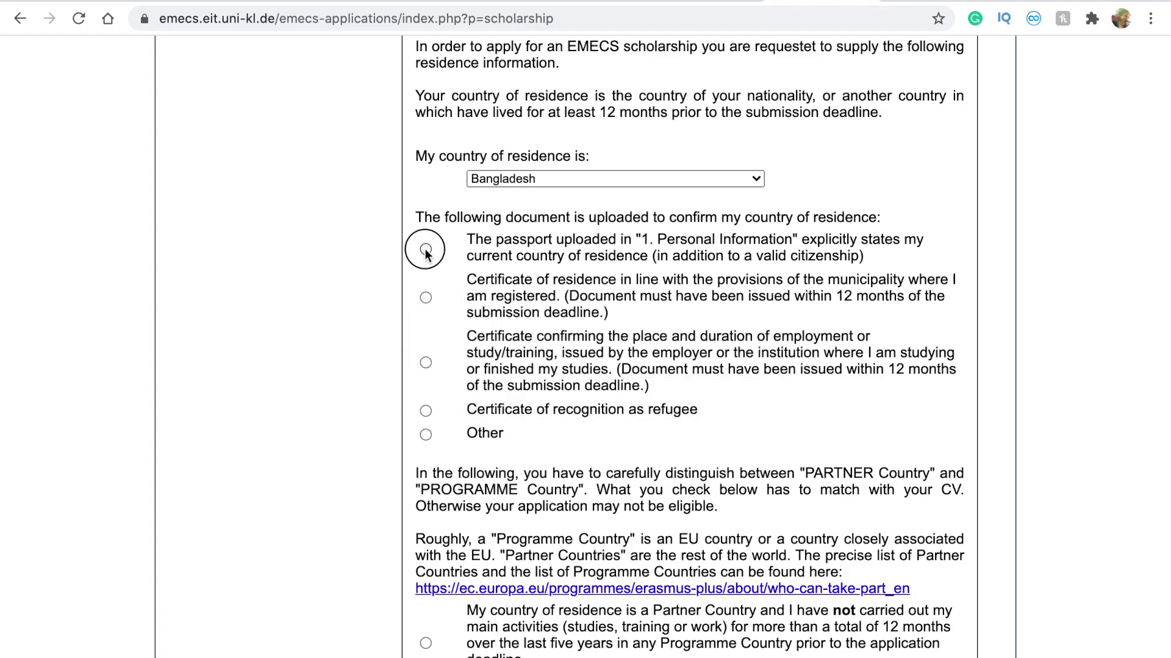
pyautogui.scroll(-5, 478, 330)
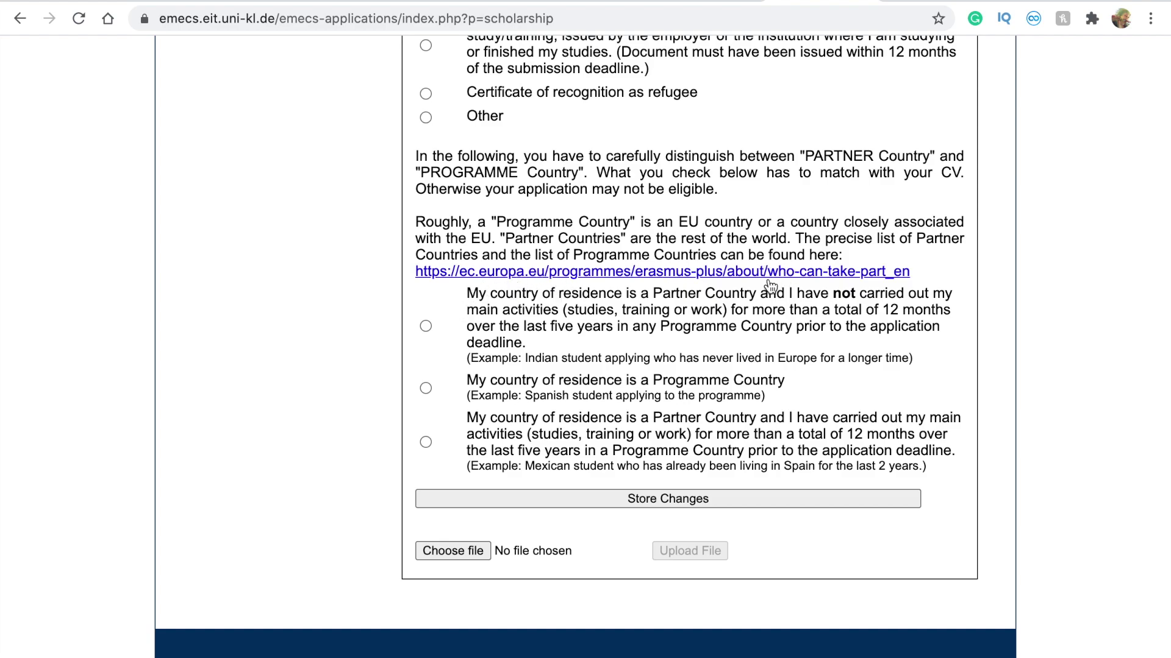
# Declare a Partner Country residence without more than 12 months of main activities in any Programme Country, and store the changes.
pyautogui.moveTo(749, 294); pyautogui.dragTo(648, 300)
pyautogui.moveTo(785, 380); pyautogui.dragTo(655, 380)
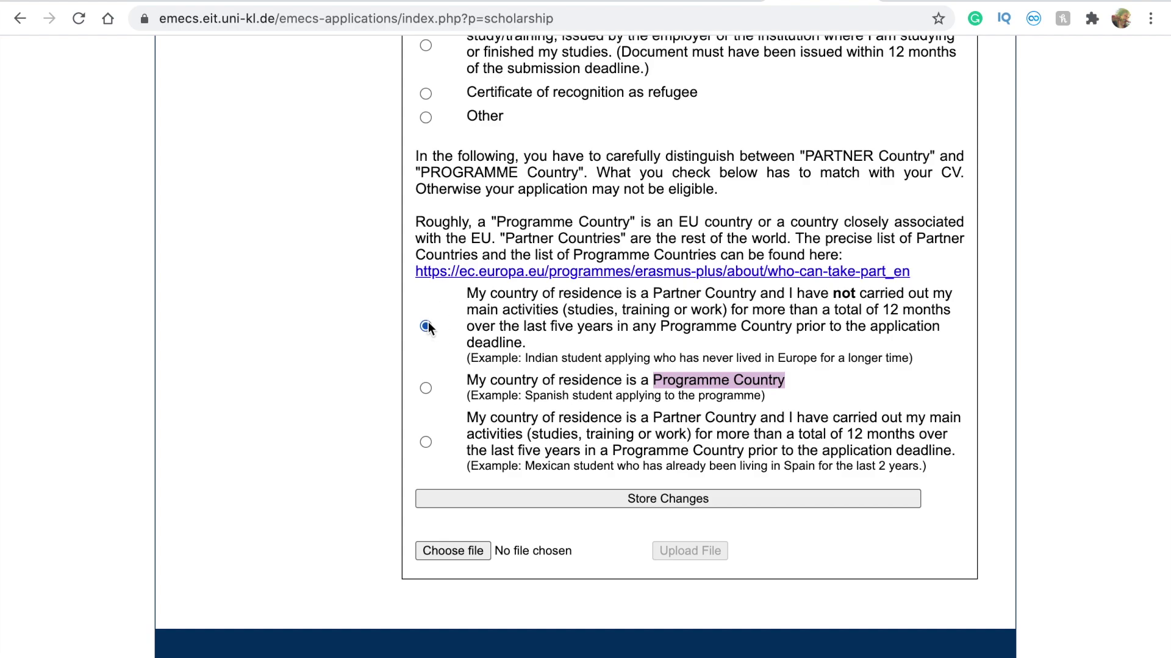
pyautogui.click(657, 498)
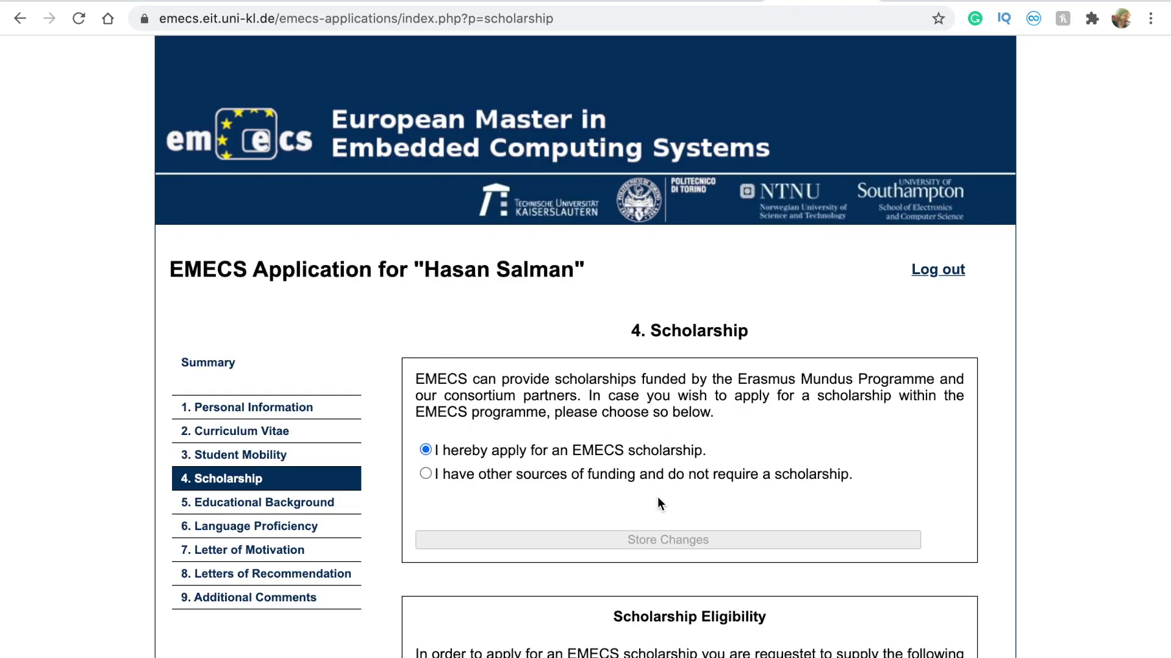
# Upload the Passport PDF from the Passport folder as the document confirming the country of residence.
pyautogui.scroll(-10, 657, 497)
pyautogui.scroll(-5, 658, 482)
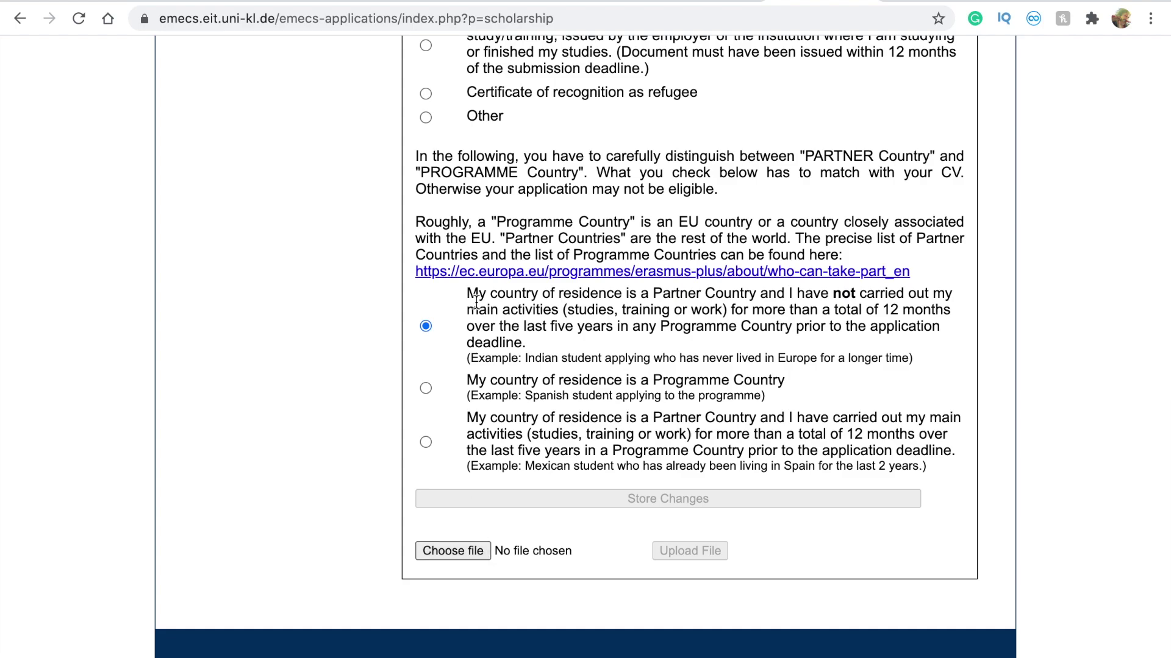
pyautogui.scroll(4, 477, 304)
pyautogui.scroll(1, 478, 307)
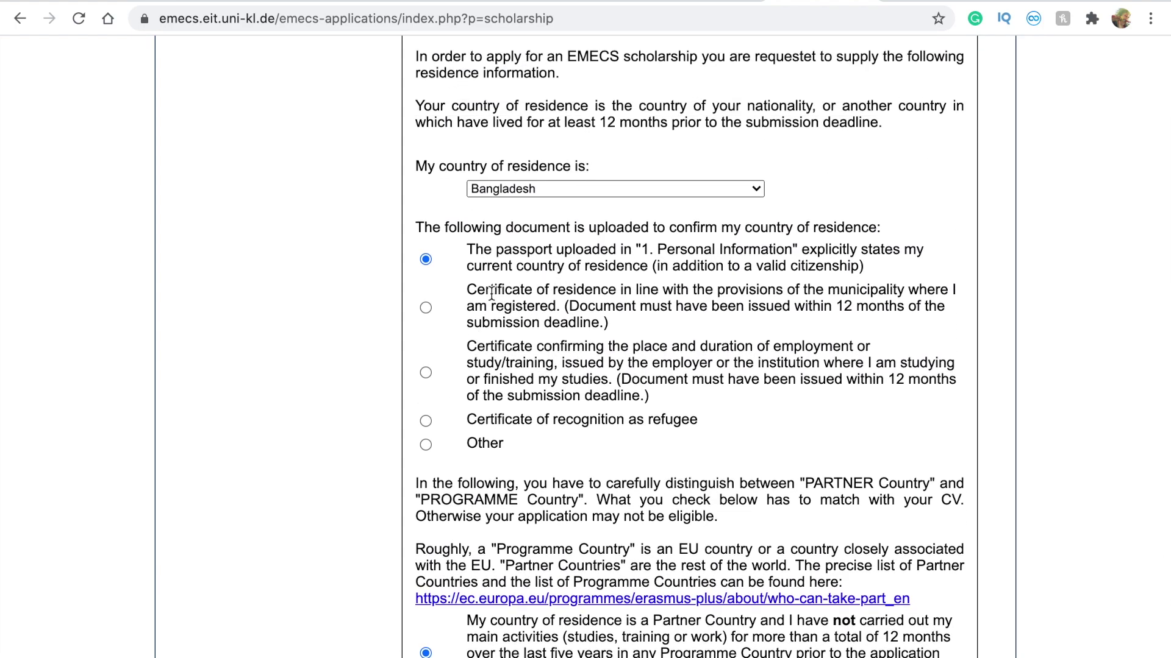
pyautogui.moveTo(864, 267); pyautogui.dragTo(472, 248)
pyautogui.scroll(-5, 487, 426)
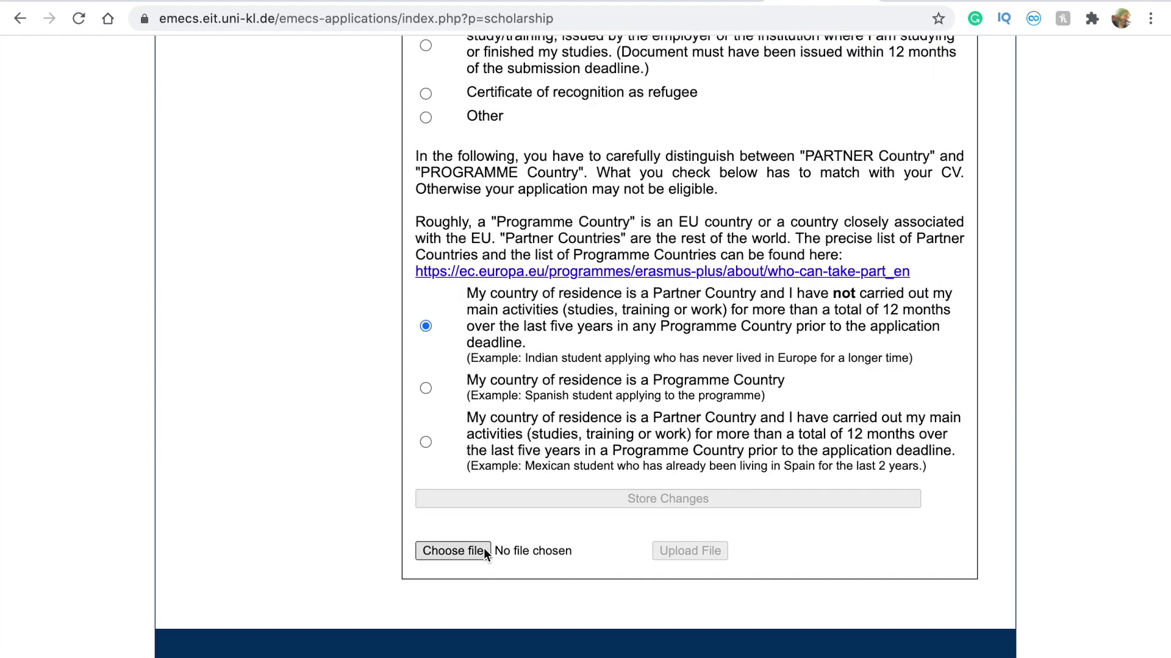
pyautogui.click(484, 550)
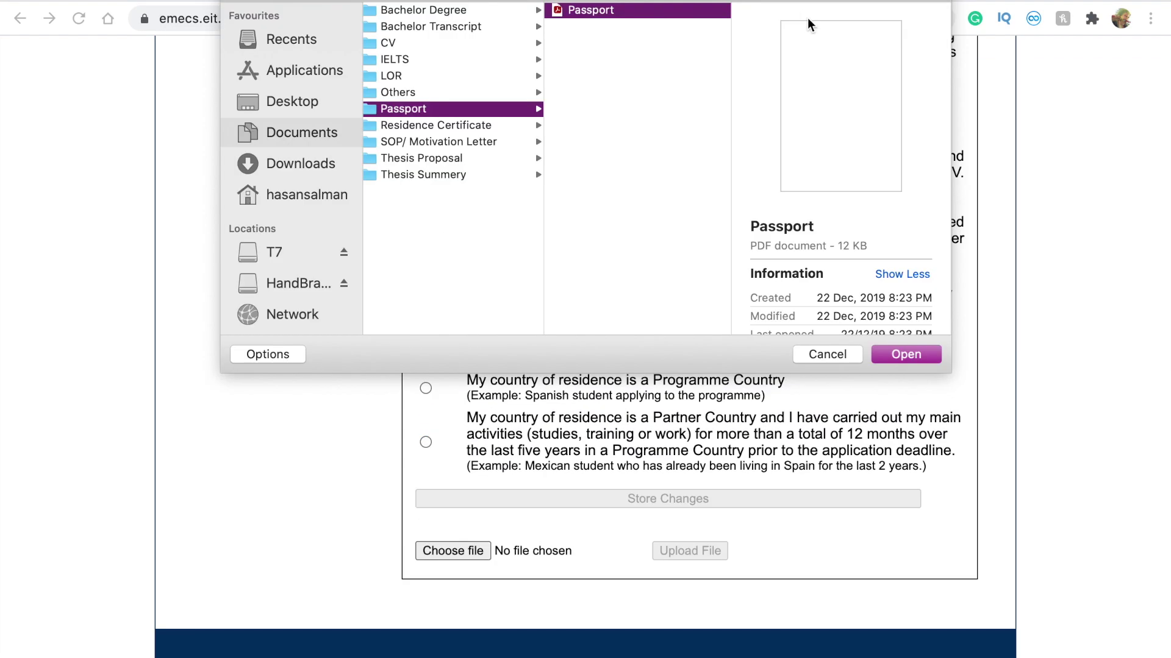
pyautogui.click(896, 352)
pyautogui.click(679, 553)
pyautogui.scroll(-13, 606, 467)
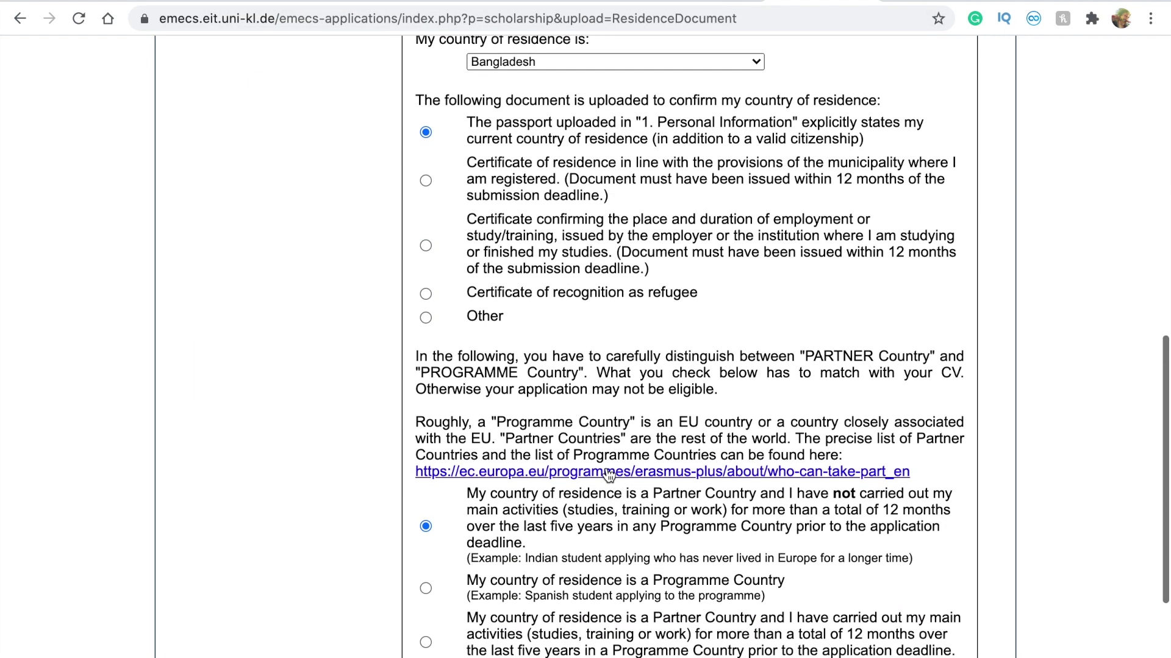
# Open the Educational Background section and examine the highest-degree fields from the university name to the type of degree.
pyautogui.scroll(14, 606, 467)
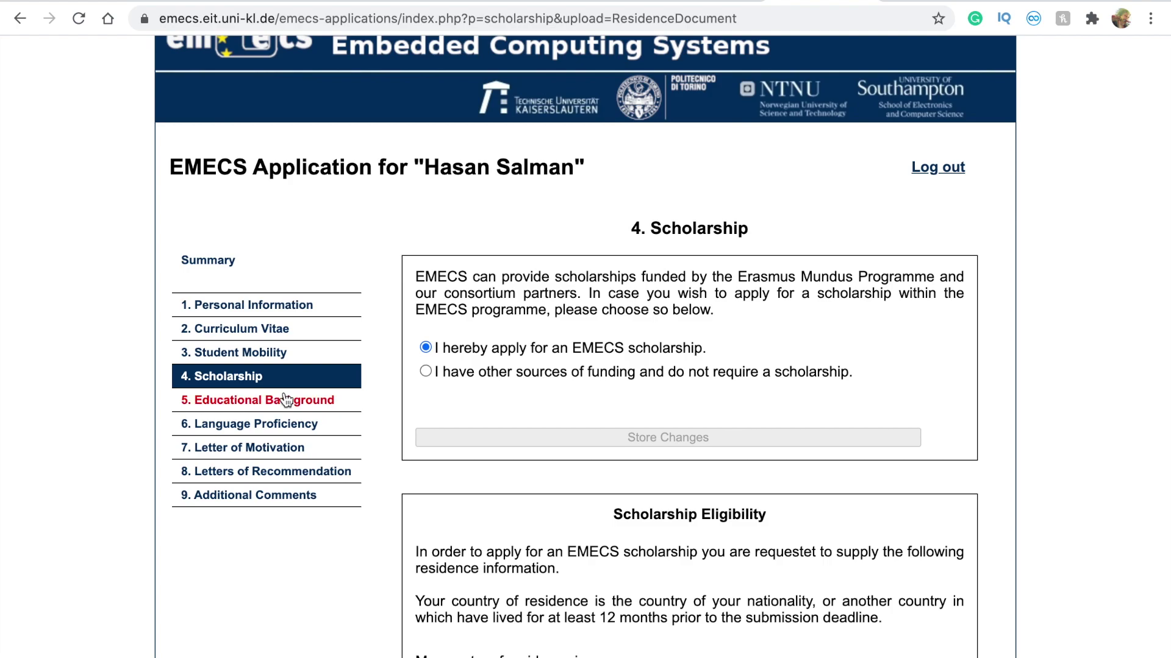
pyautogui.click(281, 397)
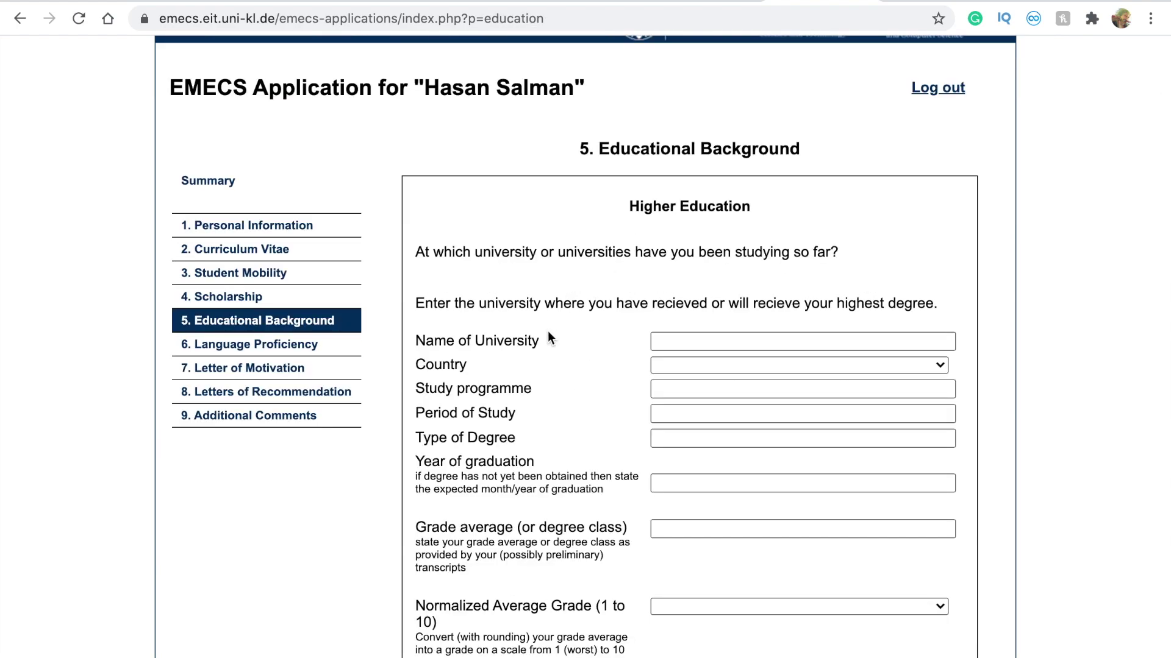
pyautogui.scroll(-3, 612, 263)
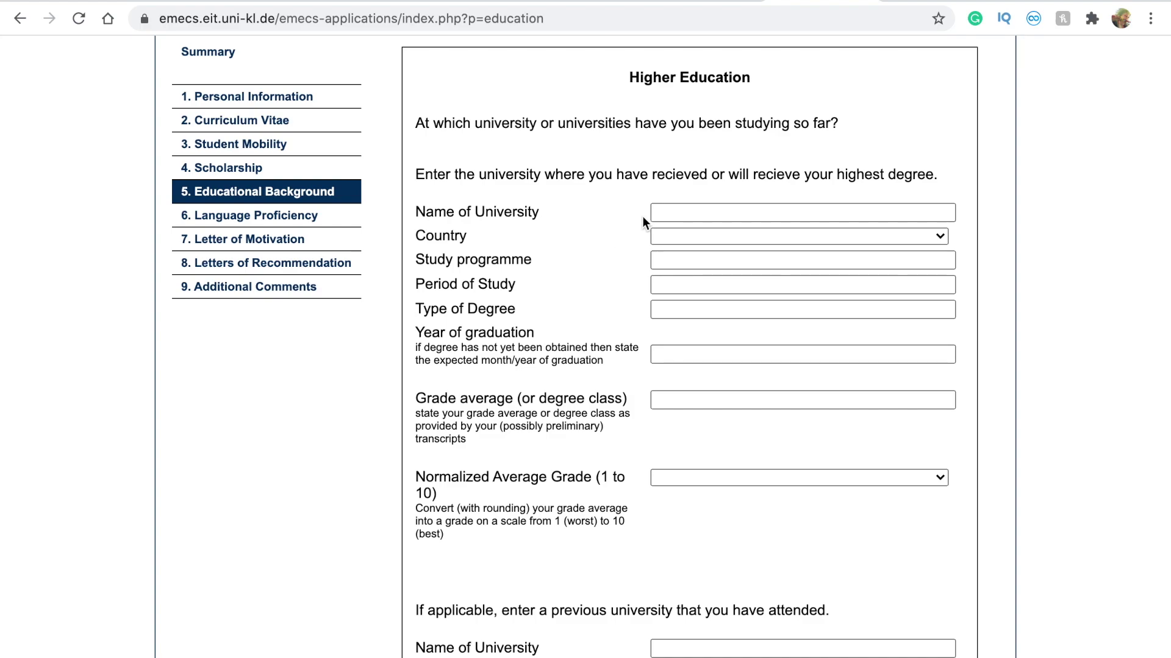
pyautogui.scroll(-1, 443, 278)
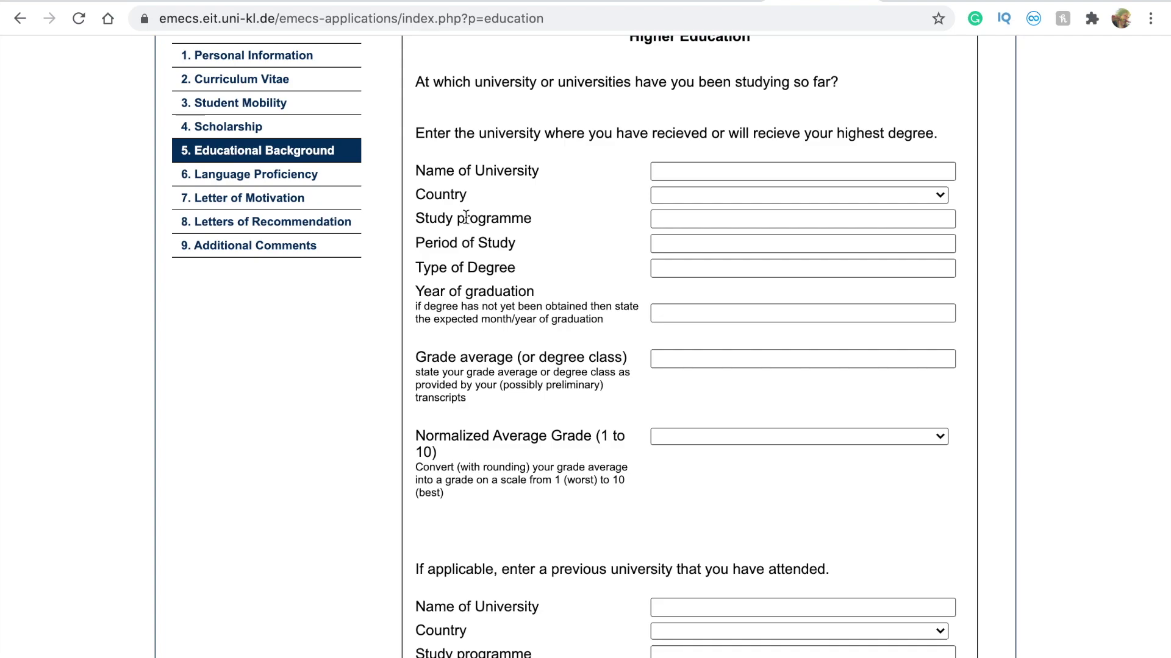
pyautogui.doubleClick(420, 194)
pyautogui.scroll(-2, 464, 303)
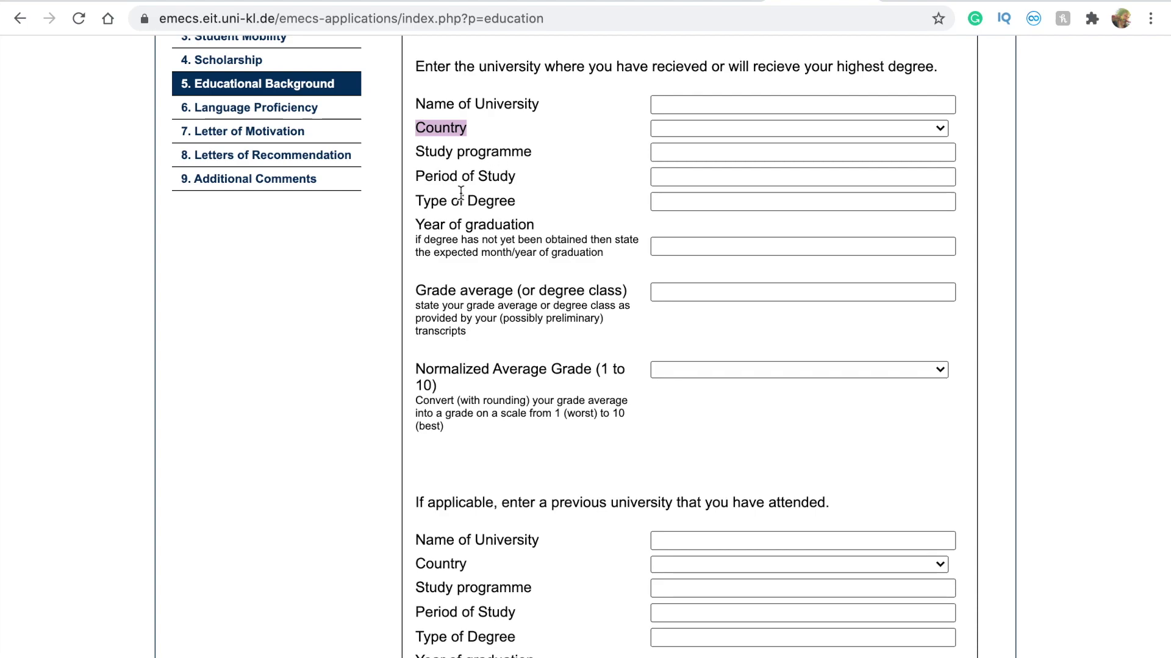
pyautogui.tripleClick(416, 181)
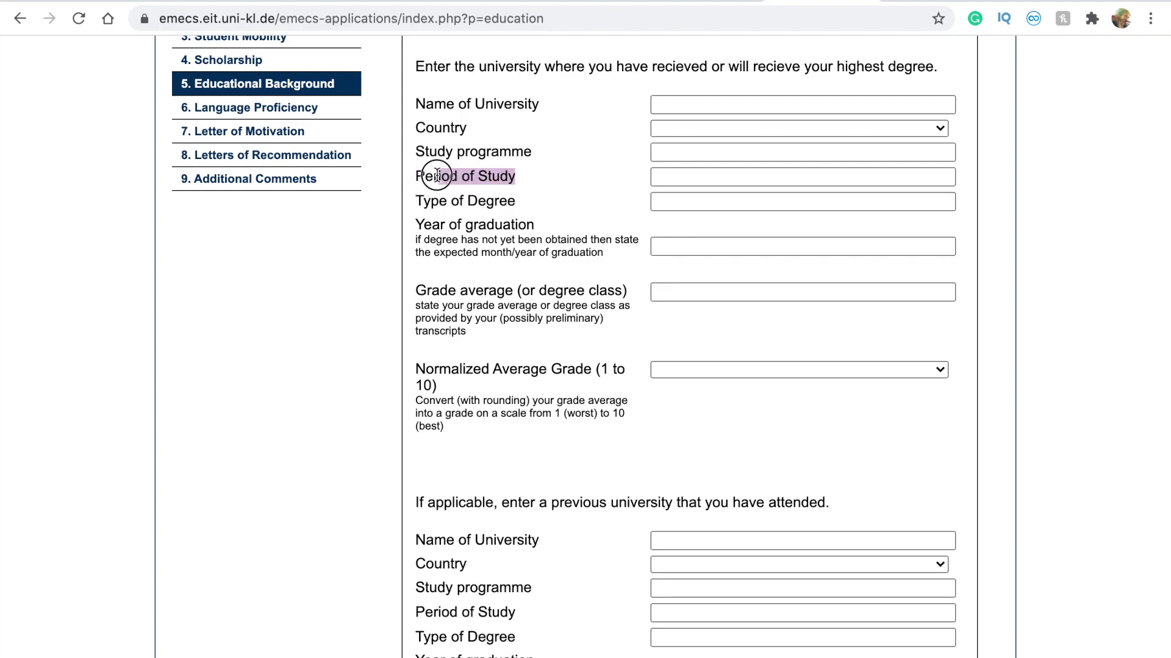
pyautogui.click(484, 225)
pyautogui.moveTo(515, 203); pyautogui.dragTo(422, 199)
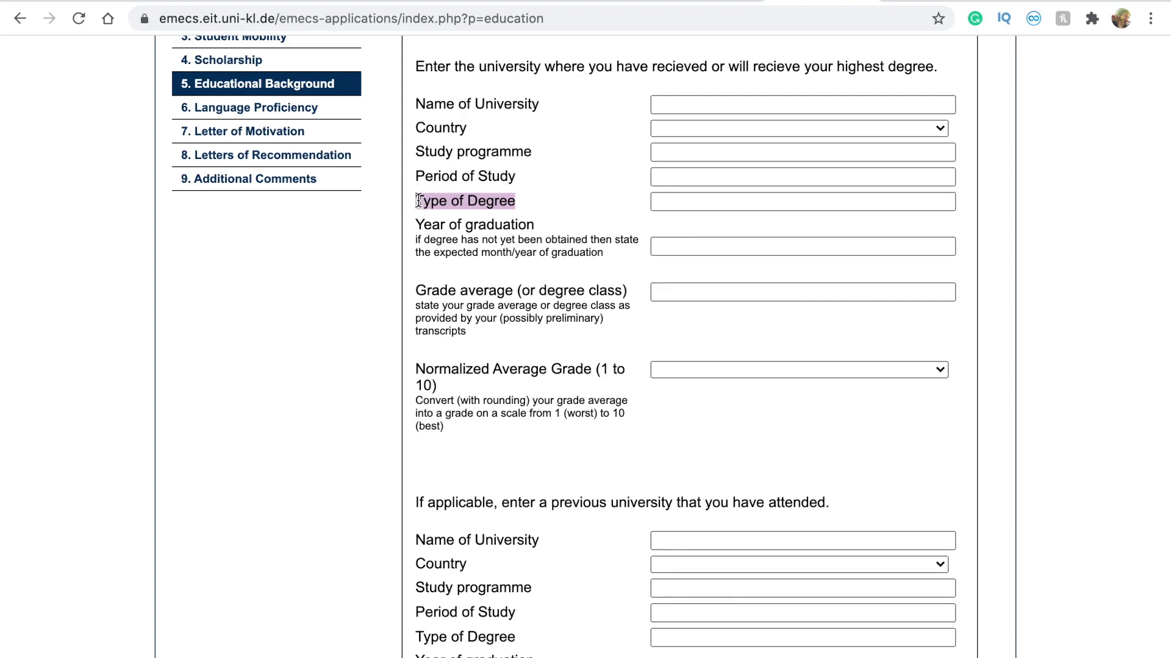
pyautogui.click(521, 201)
# Read the instructions for the highest degree's year of graduation, grade average and normalized average grade from 1 to 10.
pyautogui.scroll(-1, 521, 202)
pyautogui.moveTo(424, 160); pyautogui.dragTo(536, 163)
pyautogui.click(472, 180)
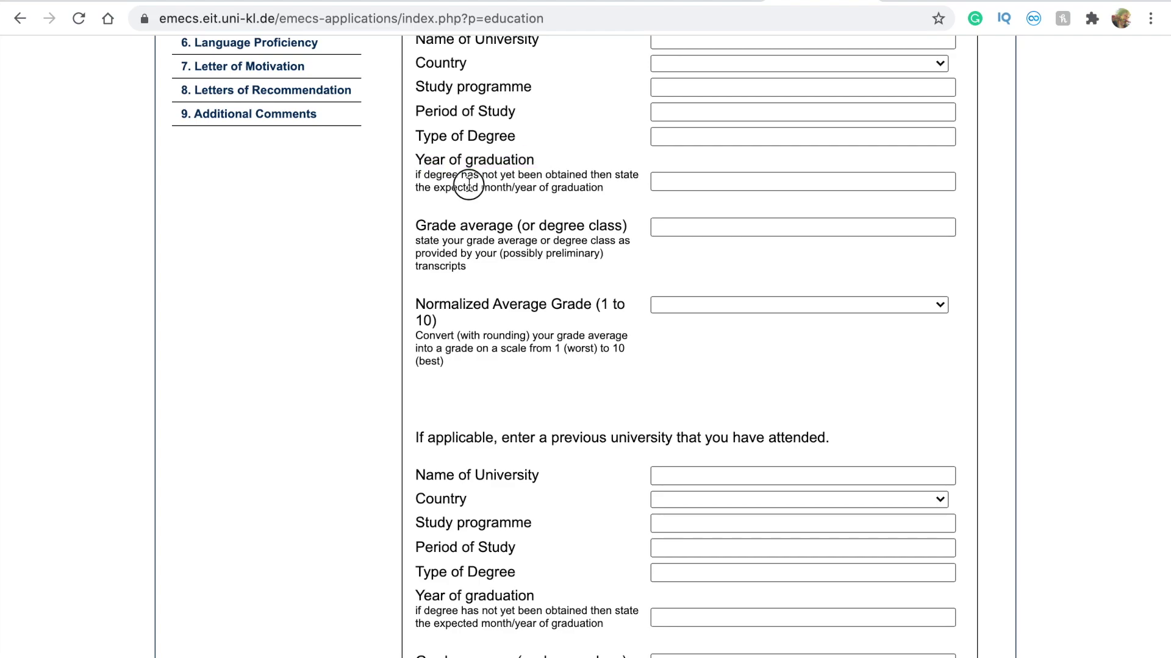
pyautogui.moveTo(606, 189); pyautogui.dragTo(406, 176)
pyautogui.moveTo(414, 154); pyautogui.dragTo(410, 175)
pyautogui.click(470, 208)
pyautogui.scroll(-1, 522, 212)
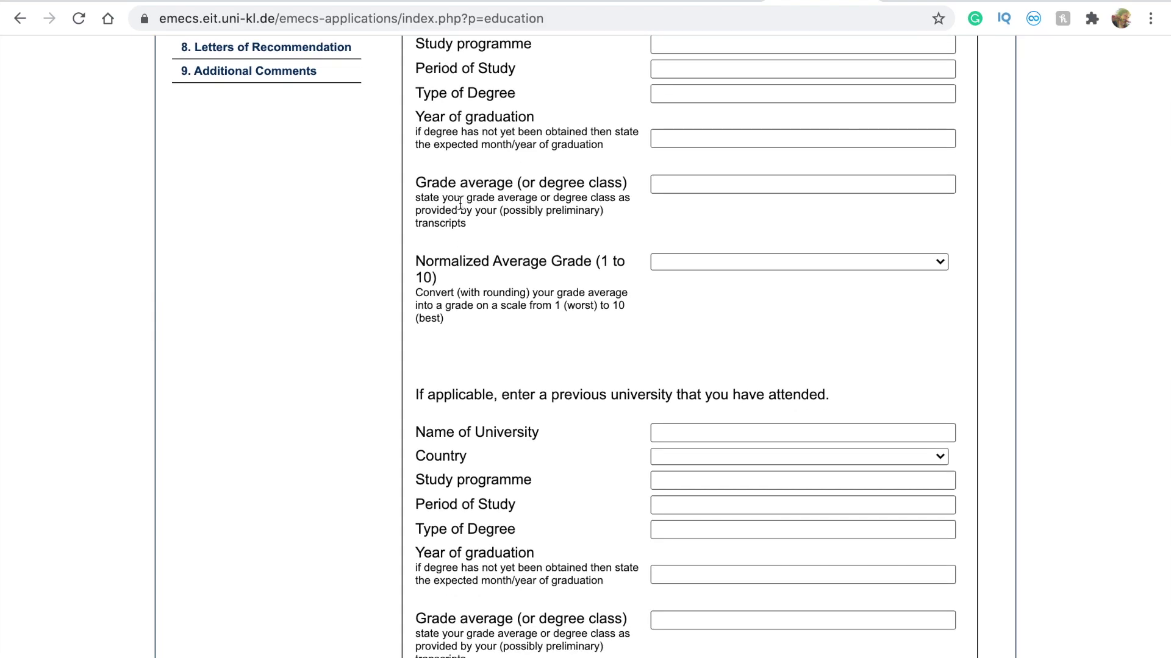
pyautogui.click(724, 182)
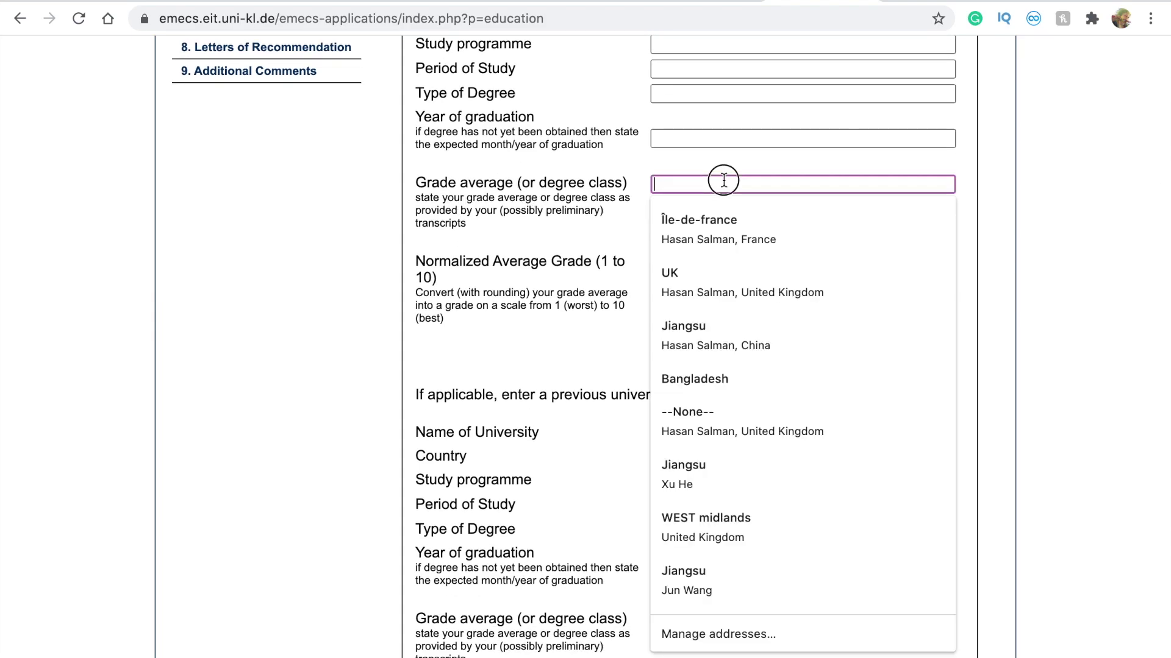
pyautogui.click(597, 228)
pyautogui.click(668, 202)
pyautogui.scroll(-1, 576, 264)
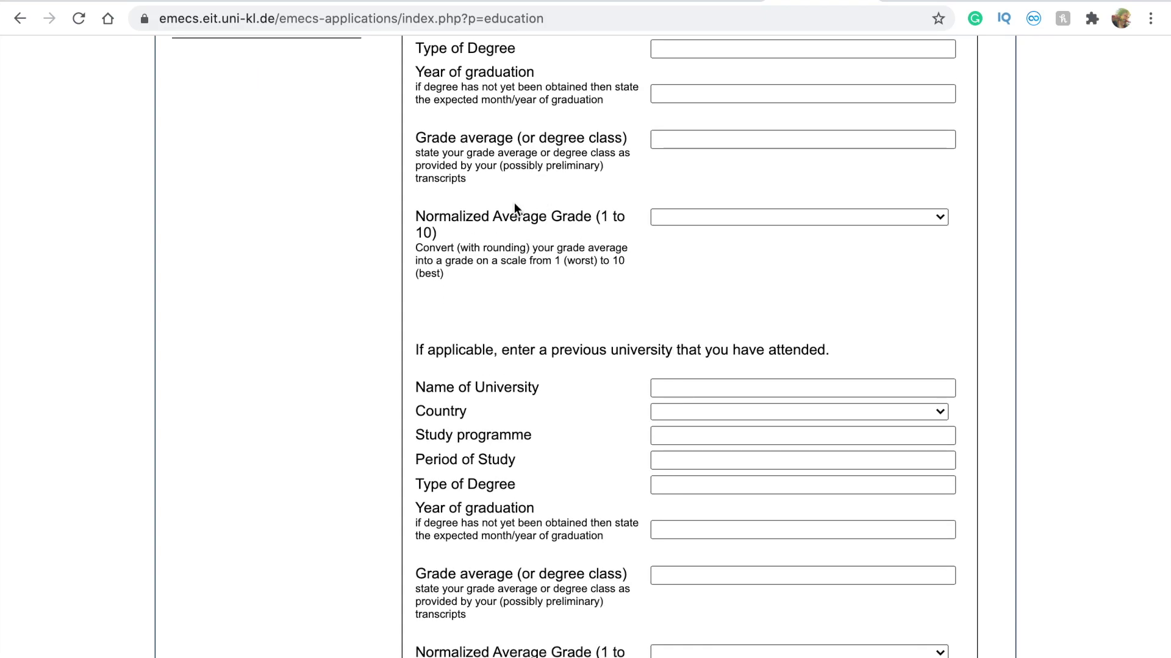
pyautogui.click(432, 233)
pyautogui.moveTo(432, 233); pyautogui.dragTo(416, 221)
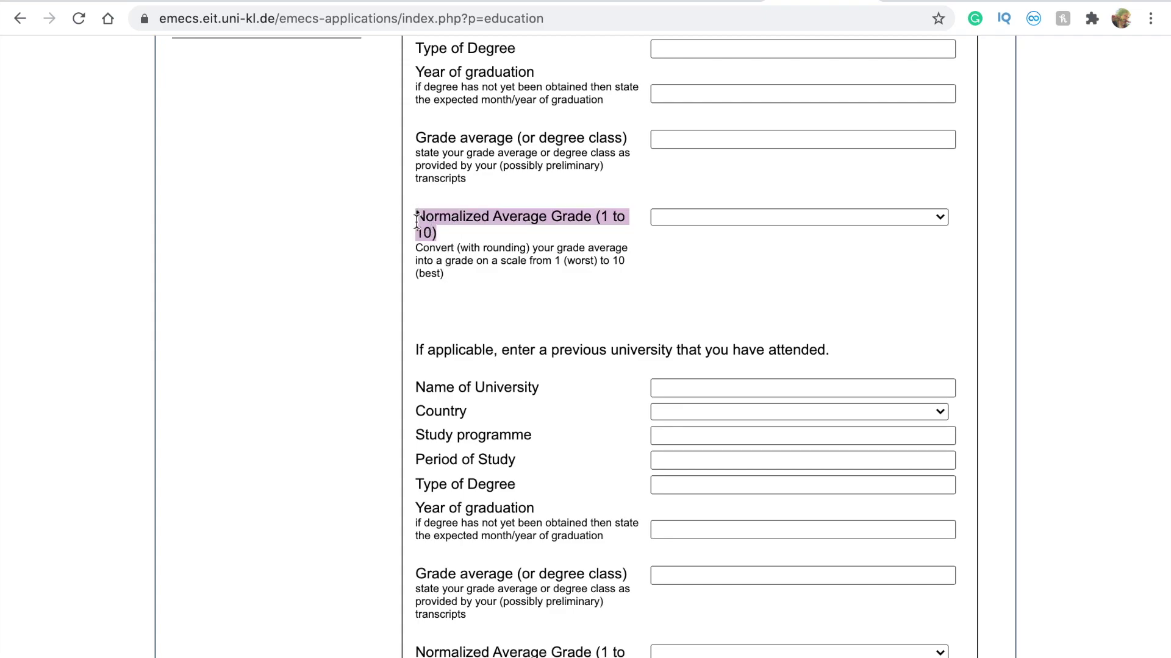
pyautogui.click(455, 278)
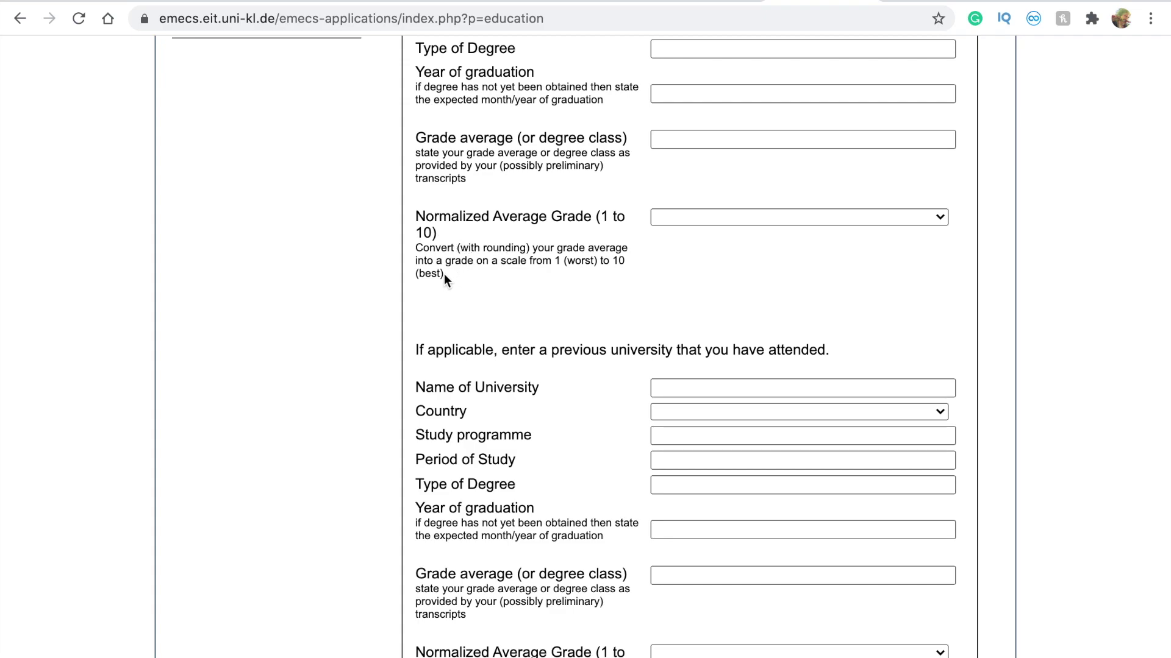
pyautogui.moveTo(551, 262); pyautogui.dragTo(598, 263)
pyautogui.click(486, 293)
# Review the fields for a previously attended university and the requirements for submitting the degree certificate and transcripts.
pyautogui.scroll(-4, 473, 255)
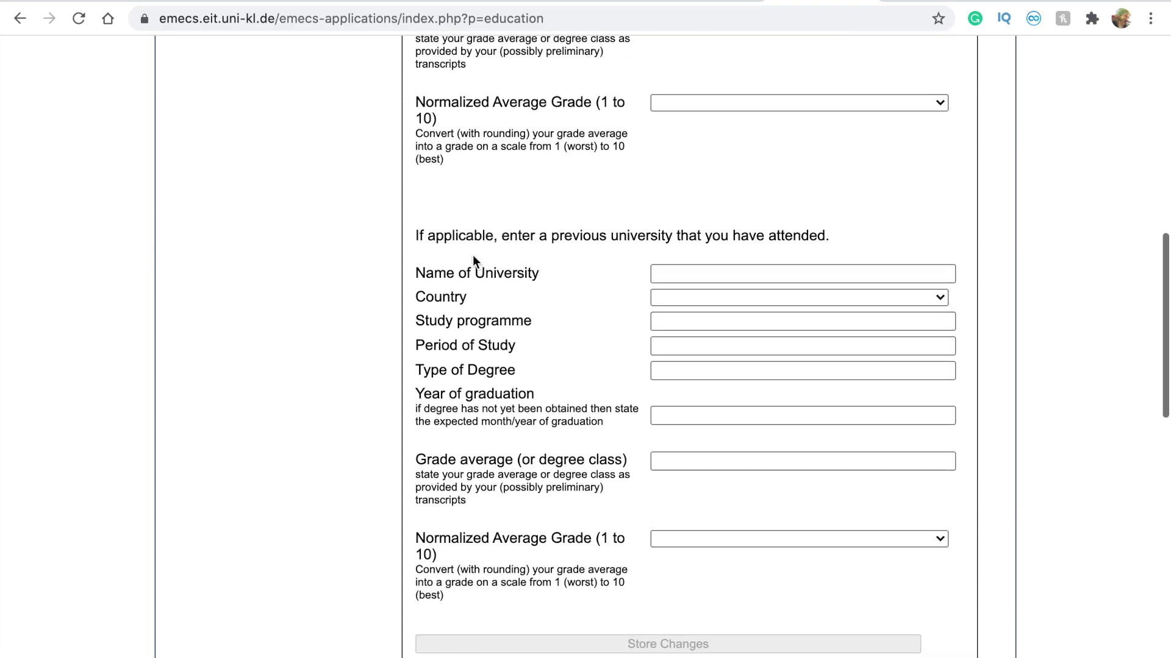
pyautogui.scroll(-4, 474, 256)
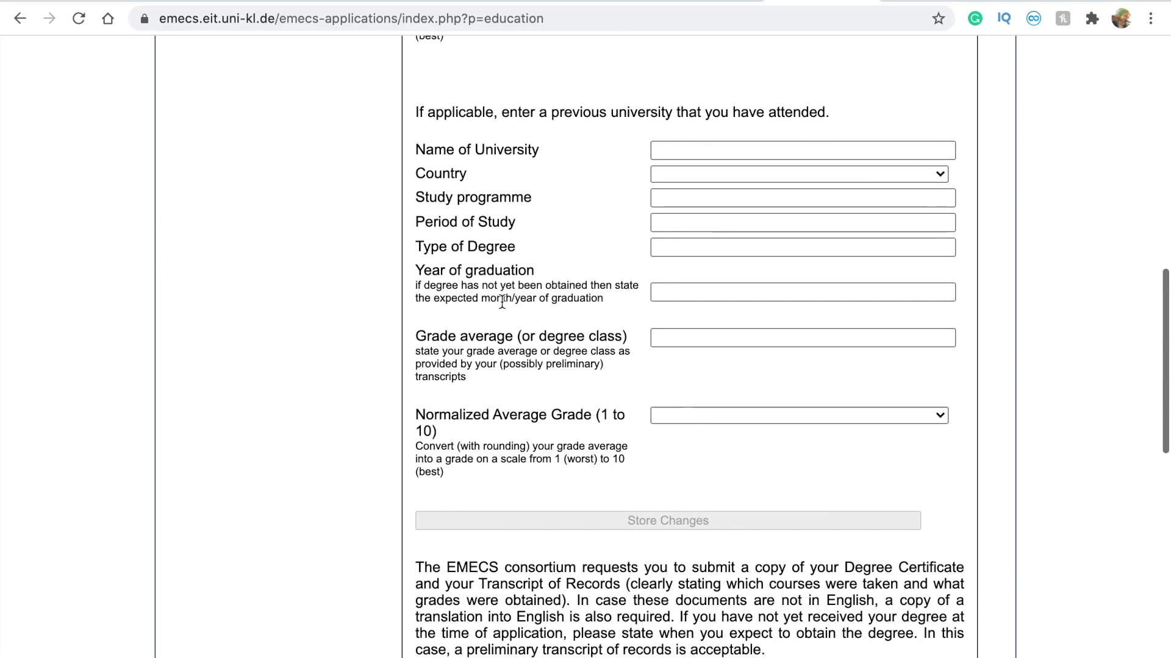
pyautogui.scroll(-3, 501, 301)
pyautogui.scroll(2, 501, 301)
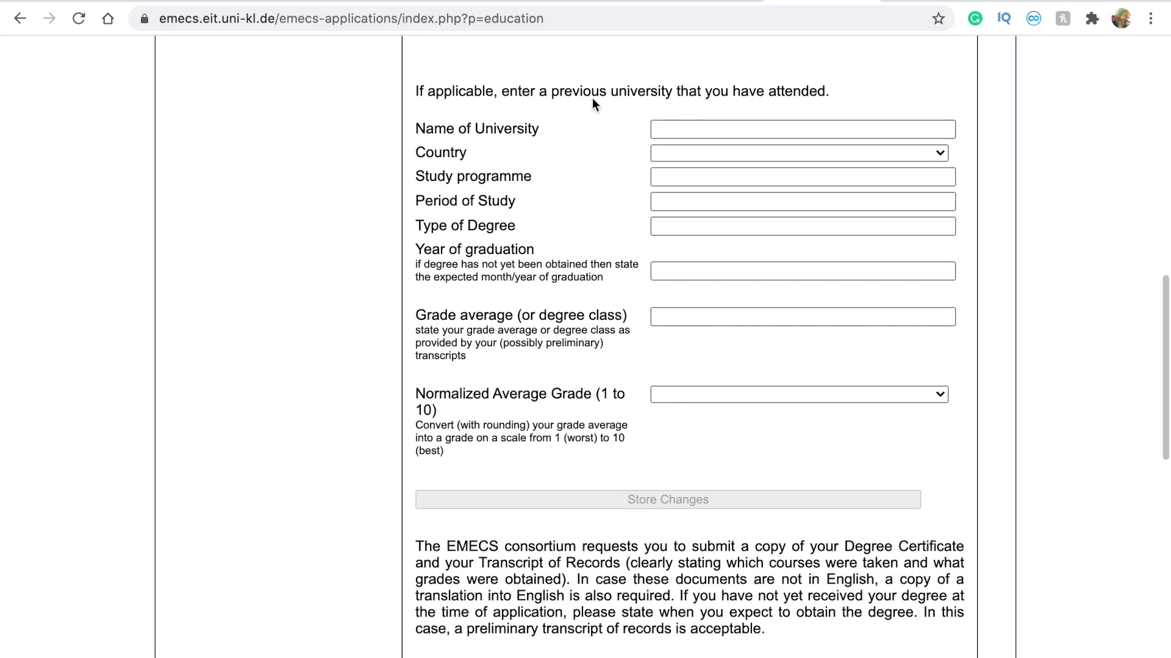
pyautogui.scroll(-3, 483, 210)
pyautogui.scroll(-3, 483, 210)
pyautogui.scroll(4, 483, 210)
pyautogui.scroll(-4, 515, 127)
pyautogui.scroll(-10, 512, 183)
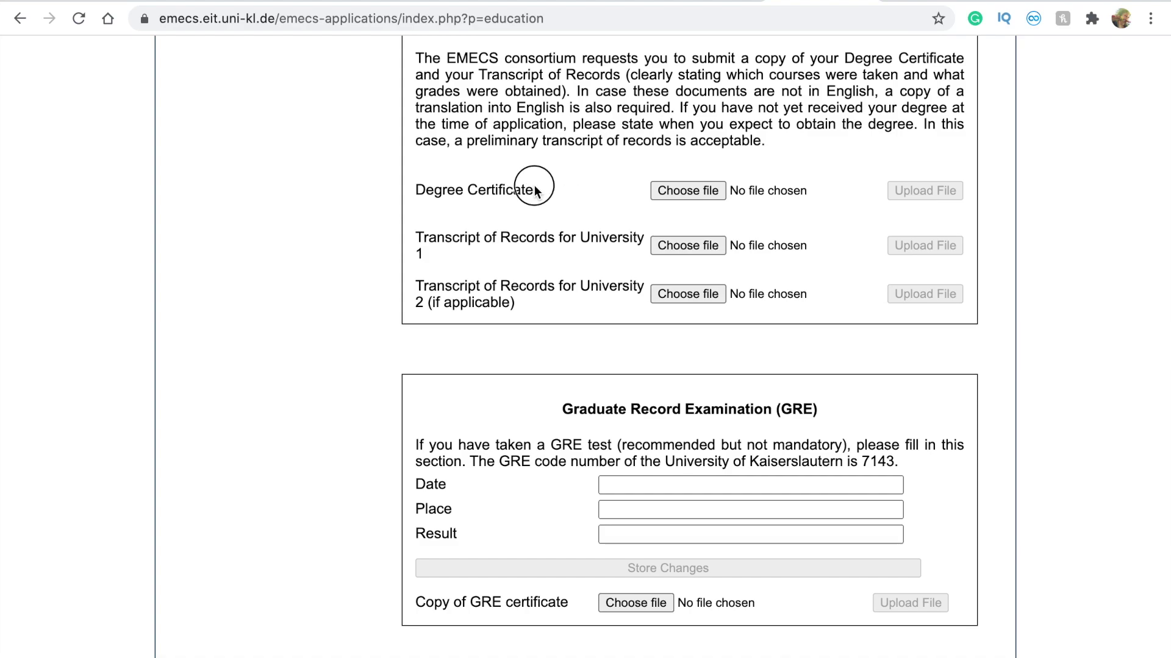
# Upload Surname_FirstName_Bsc_certificate.pdf as the Degree Certificate.
pyautogui.moveTo(535, 191); pyautogui.dragTo(417, 192)
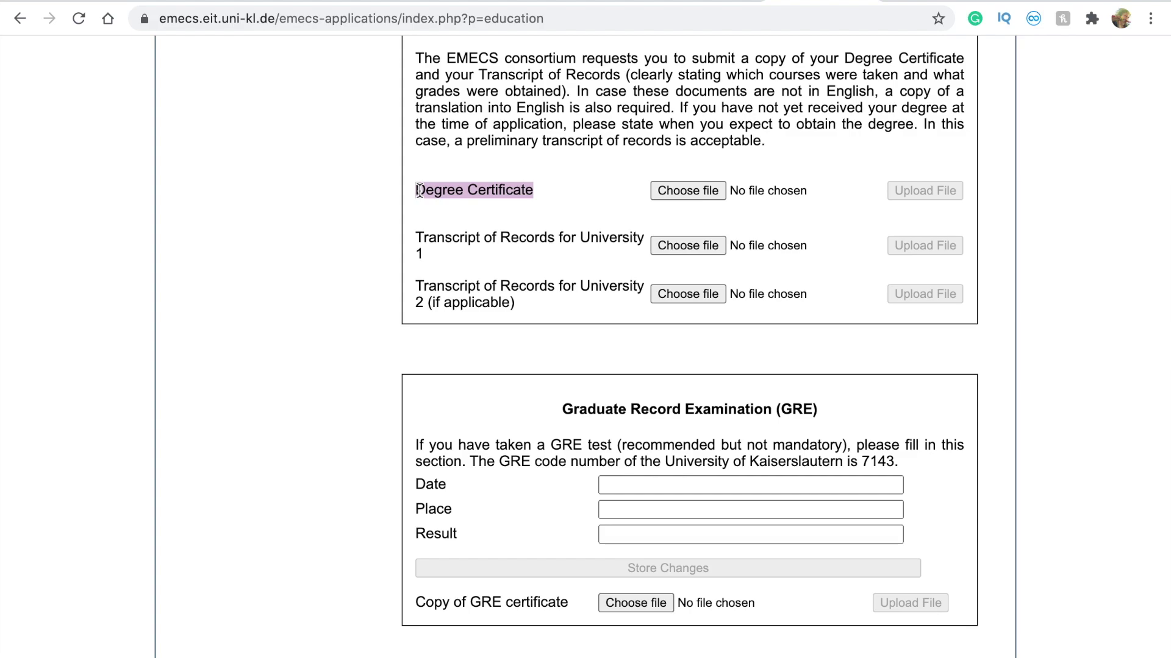
pyautogui.click(456, 191)
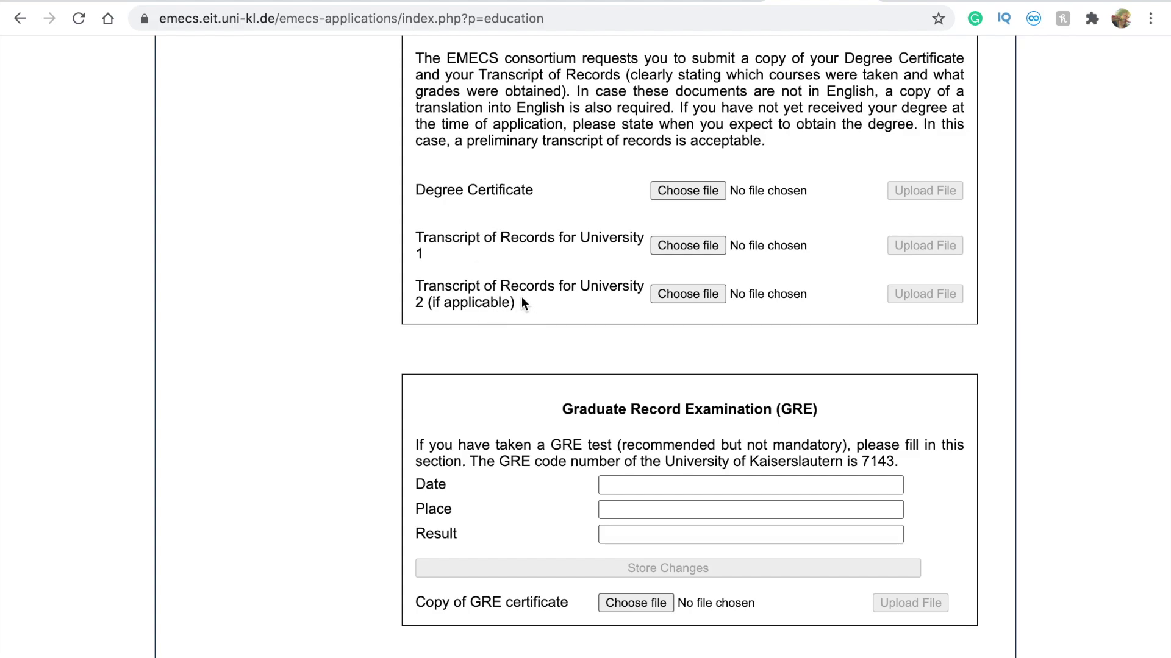
pyautogui.scroll(1, 521, 296)
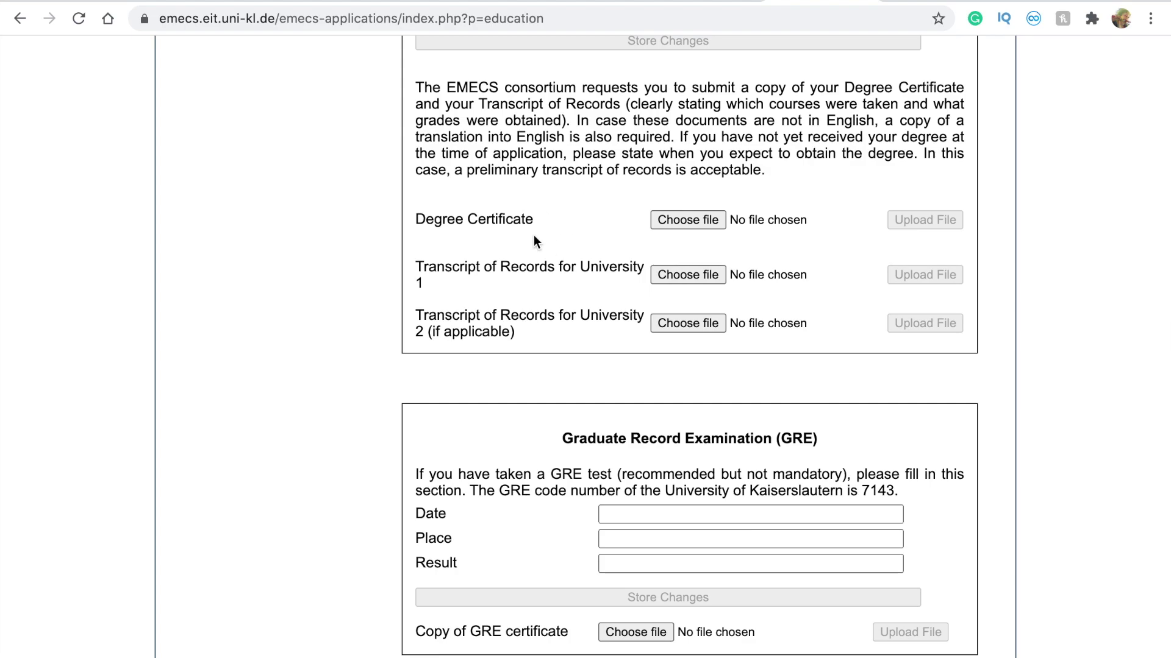
pyautogui.moveTo(540, 229); pyautogui.dragTo(417, 229)
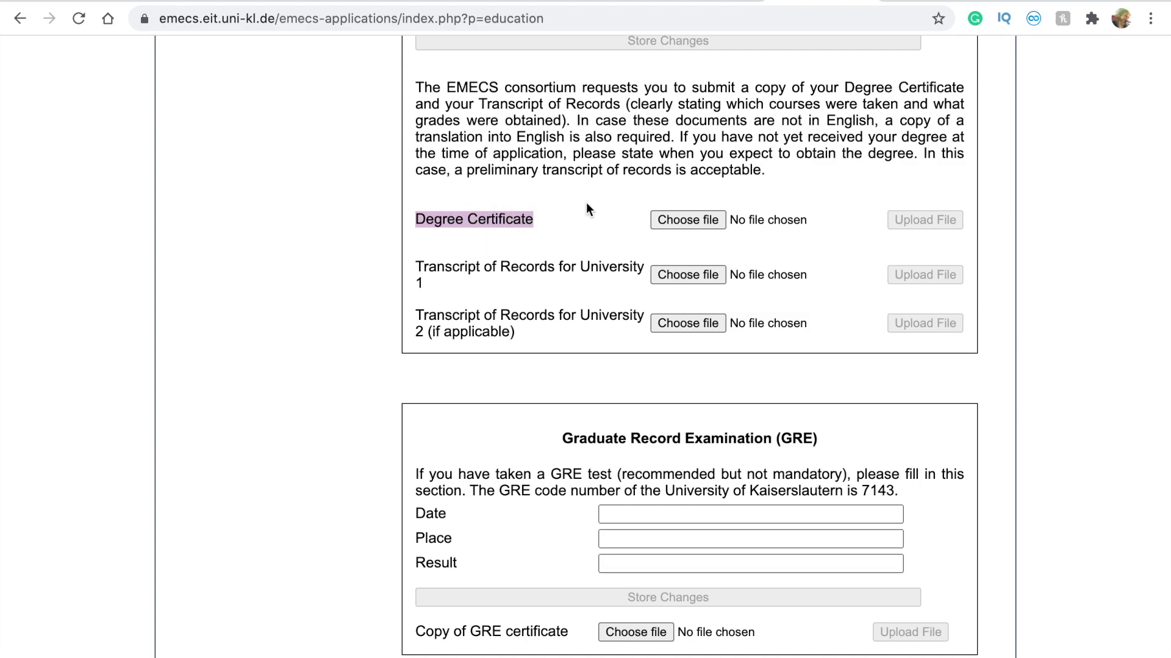
pyautogui.click(682, 219)
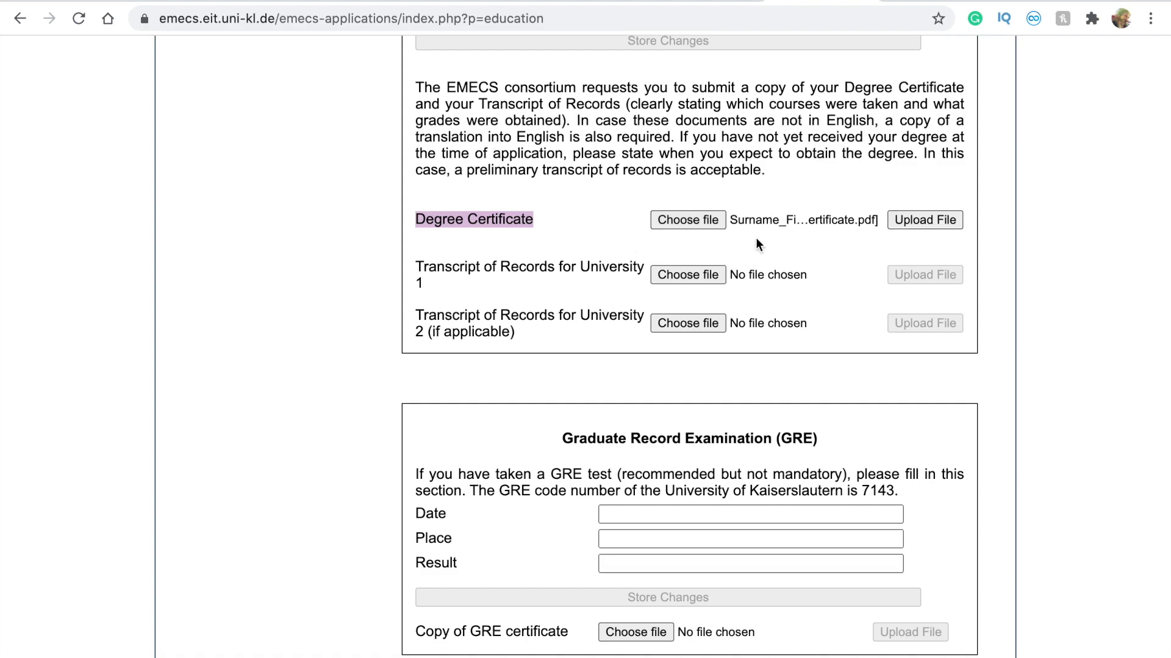
pyautogui.click(927, 220)
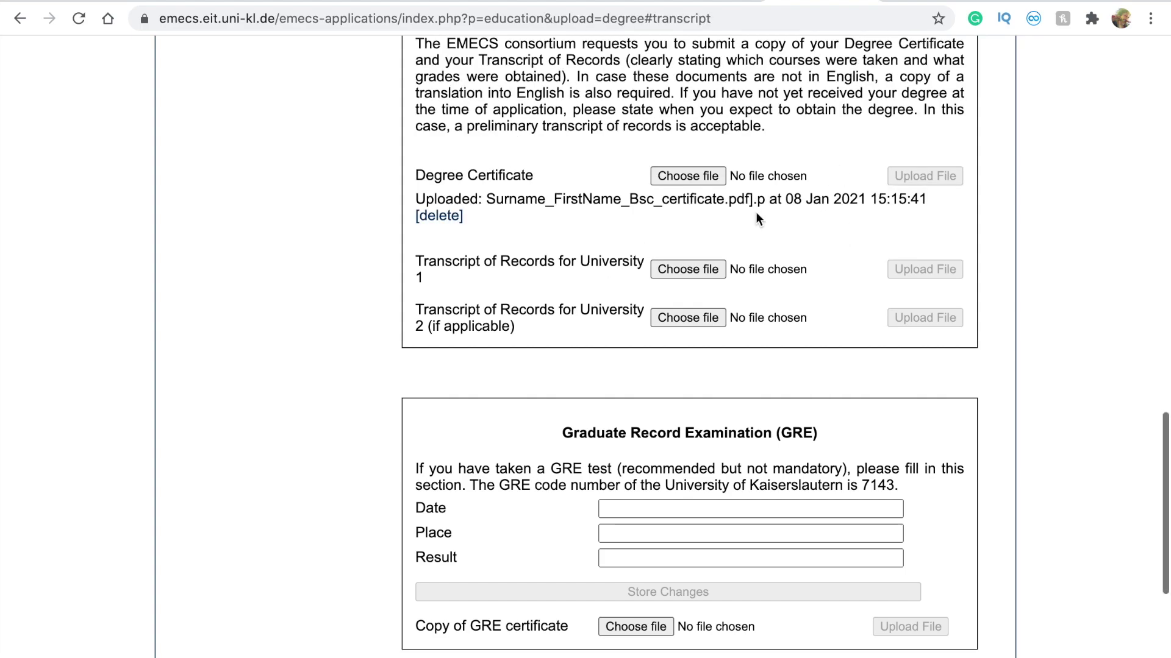
# Examine the Graduate Record Examination section, including whether the test is mandatory, and the Other Activities section.
pyautogui.scroll(-6, 557, 266)
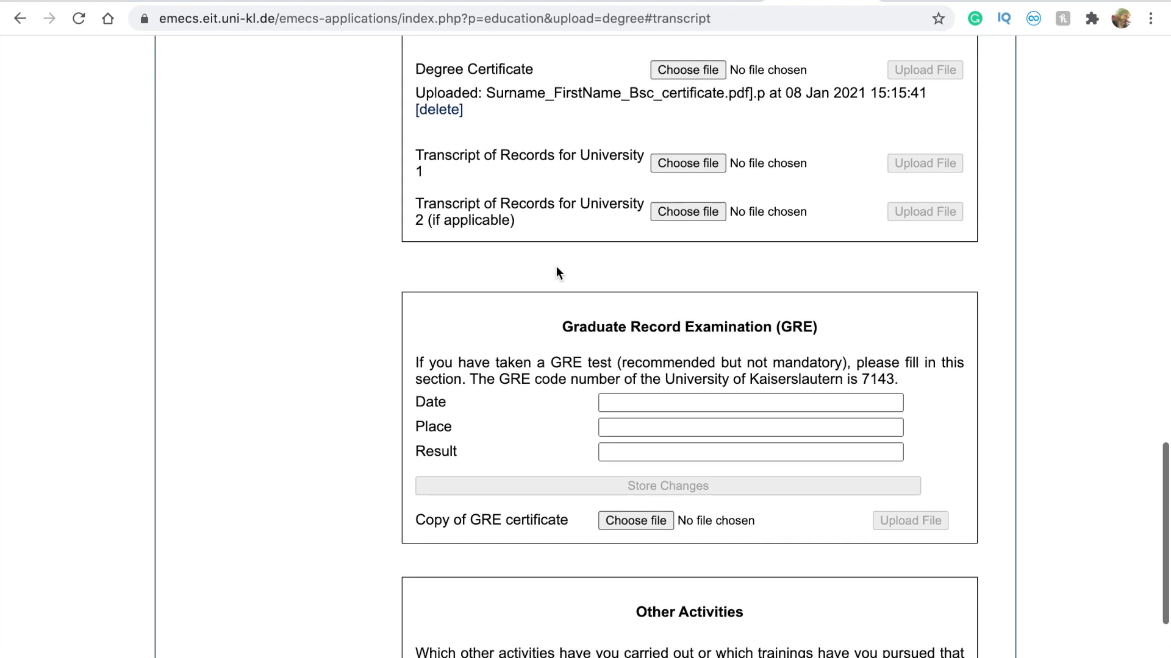
pyautogui.scroll(4, 556, 266)
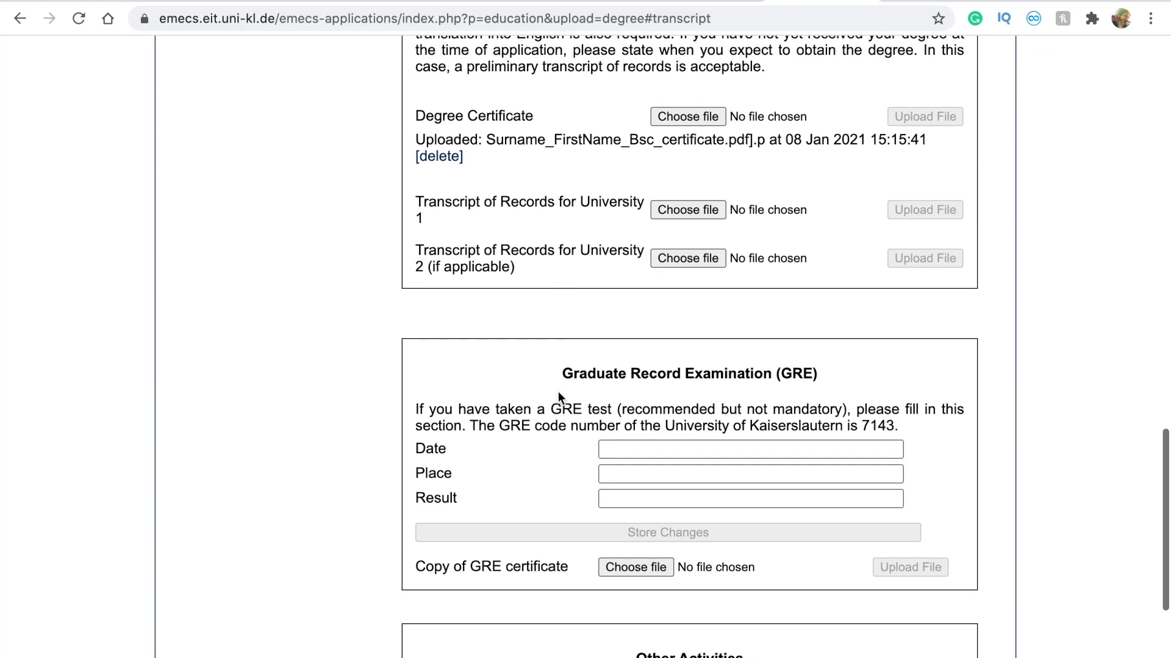
pyautogui.scroll(-4, 558, 391)
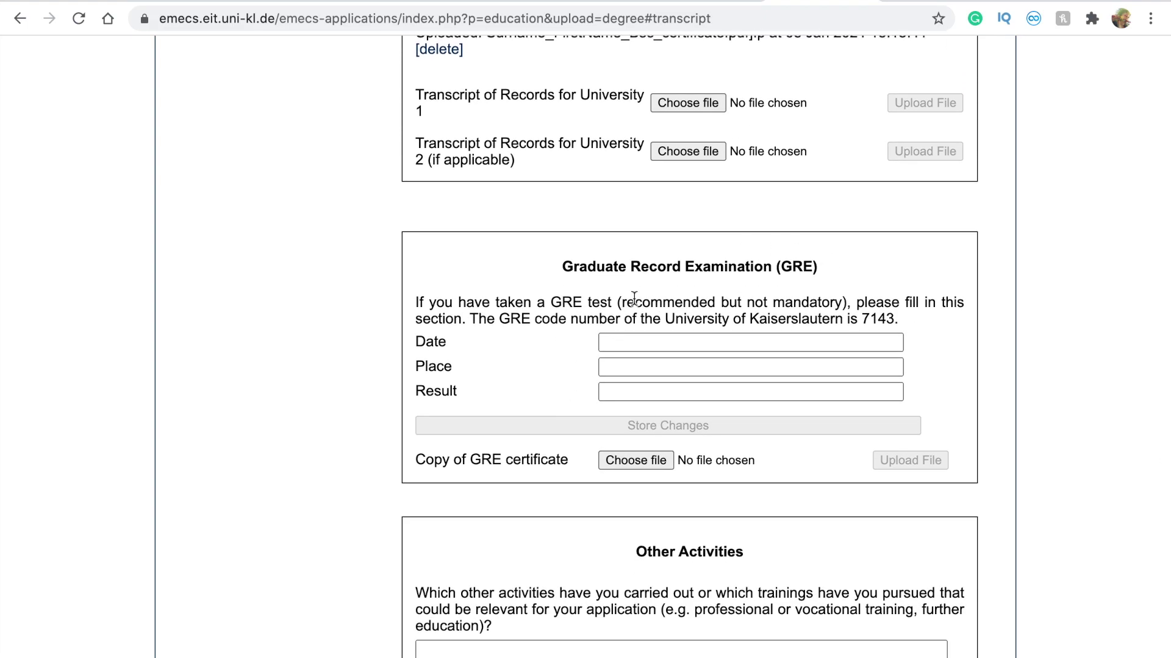
pyautogui.moveTo(847, 303); pyautogui.dragTo(409, 304)
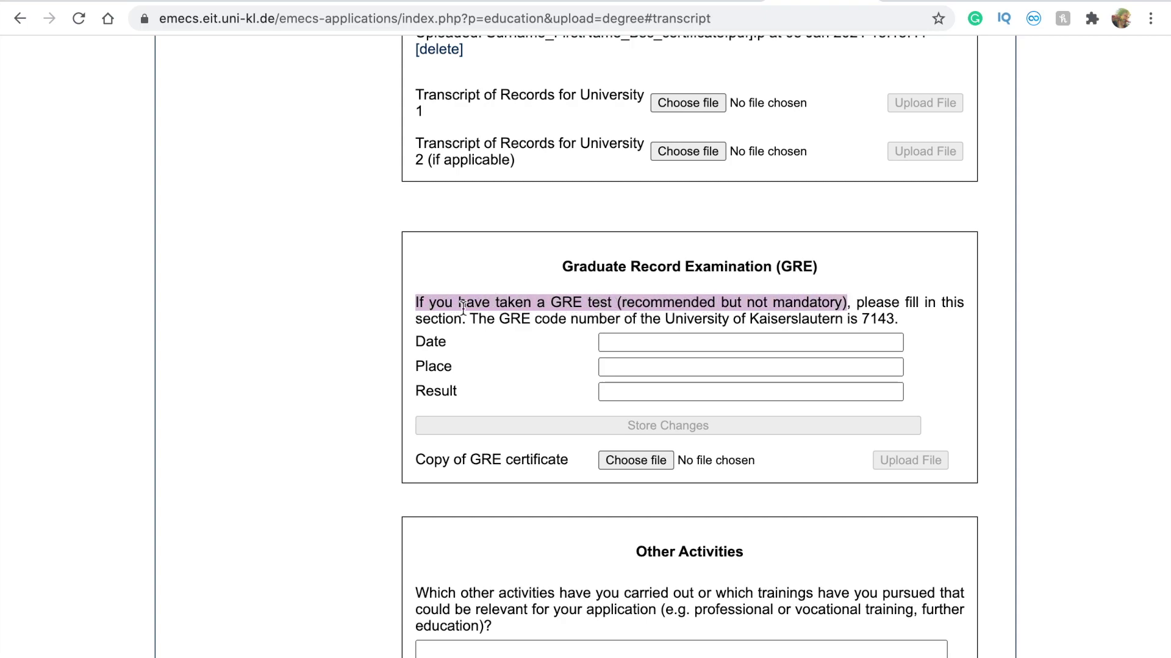
pyautogui.scroll(-1, 515, 353)
pyautogui.click(543, 365)
pyautogui.scroll(-3, 681, 294)
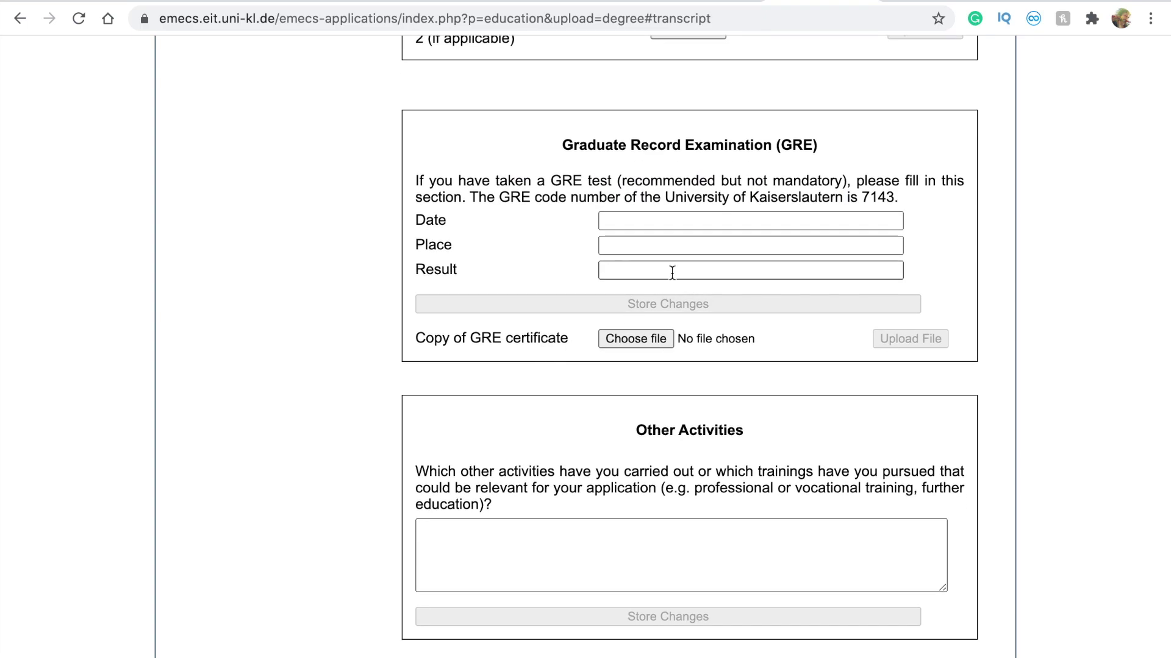
# Store the Other Activities section with its text field left empty.
pyautogui.scroll(-2, 567, 402)
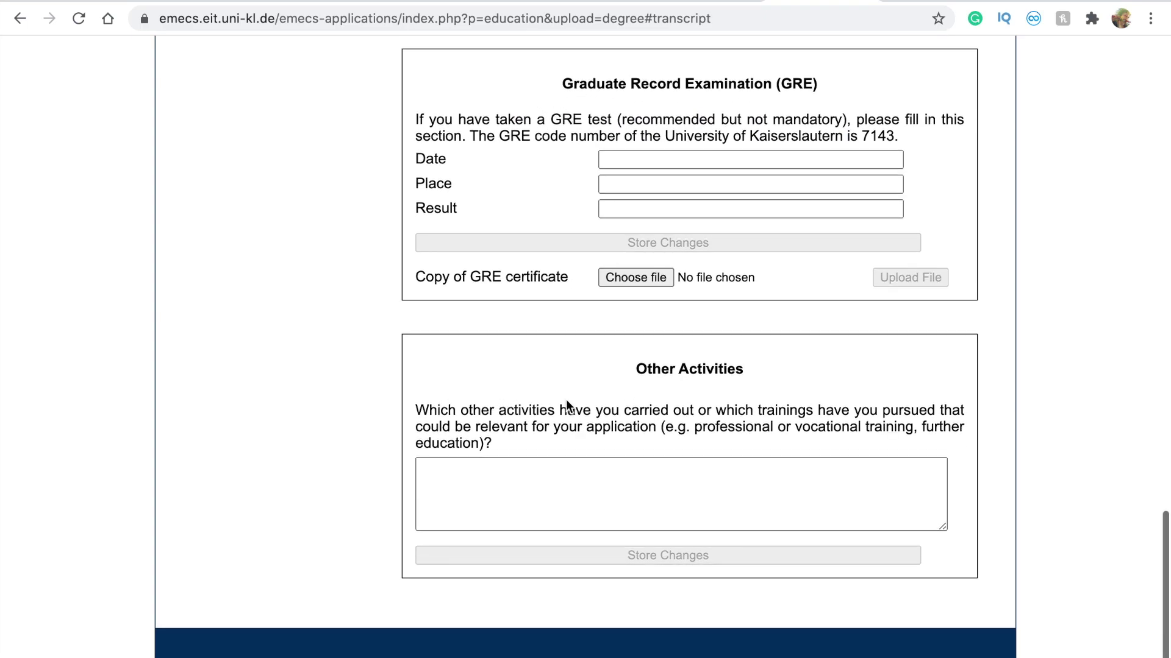
pyautogui.click(450, 496)
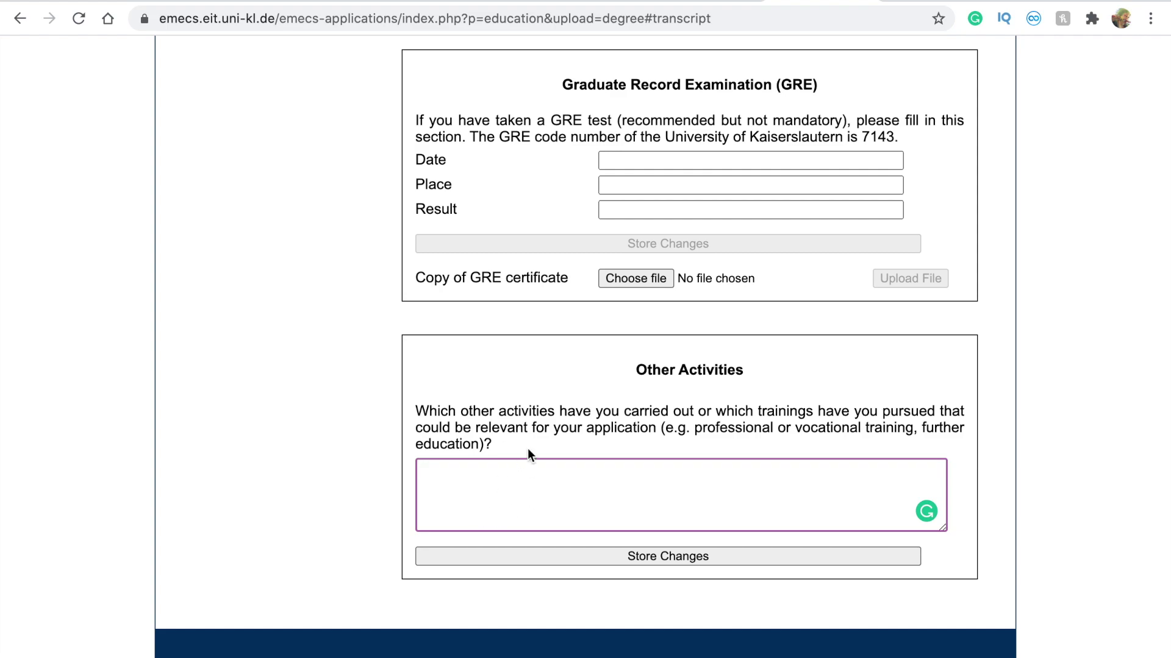
pyautogui.click(672, 556)
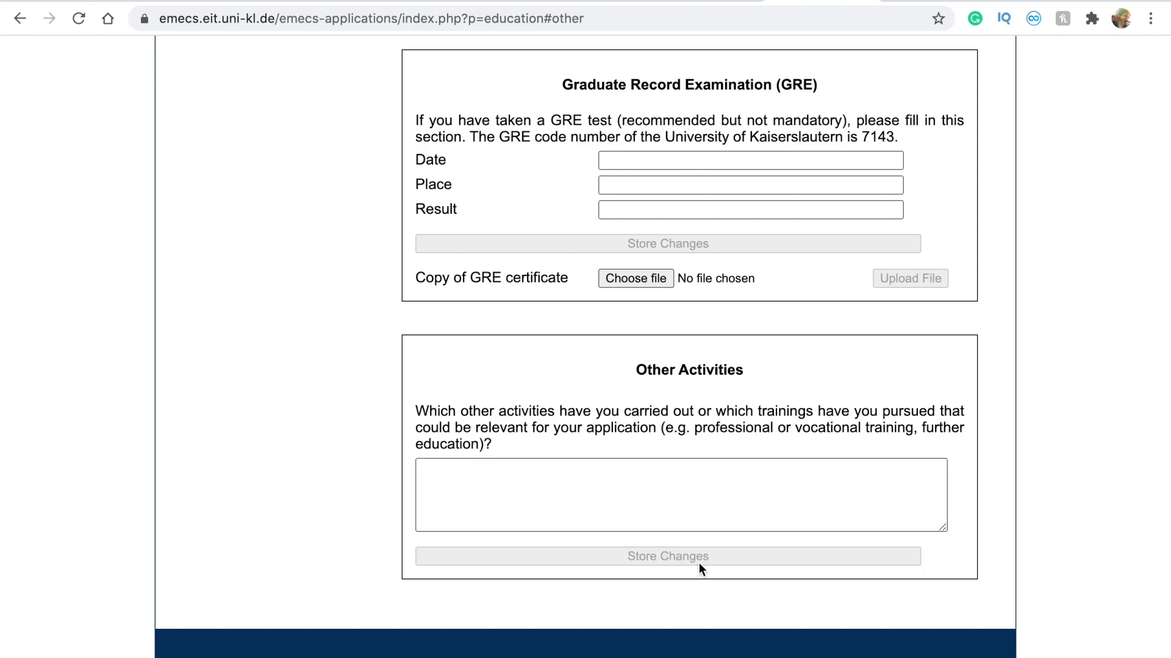
# Open the Language Proficiency section of the application and choose IELTS as the English test.
pyautogui.scroll(12, 729, 510)
pyautogui.scroll(15, 729, 510)
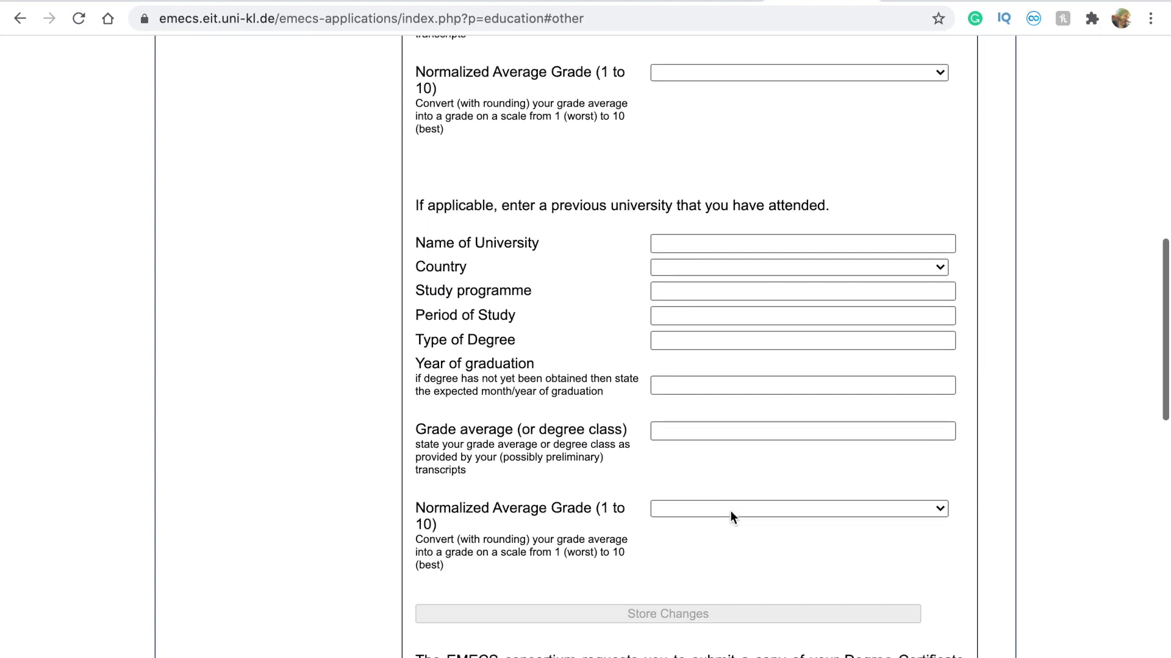
pyautogui.scroll(-2, 610, 536)
pyautogui.scroll(-2, 427, 536)
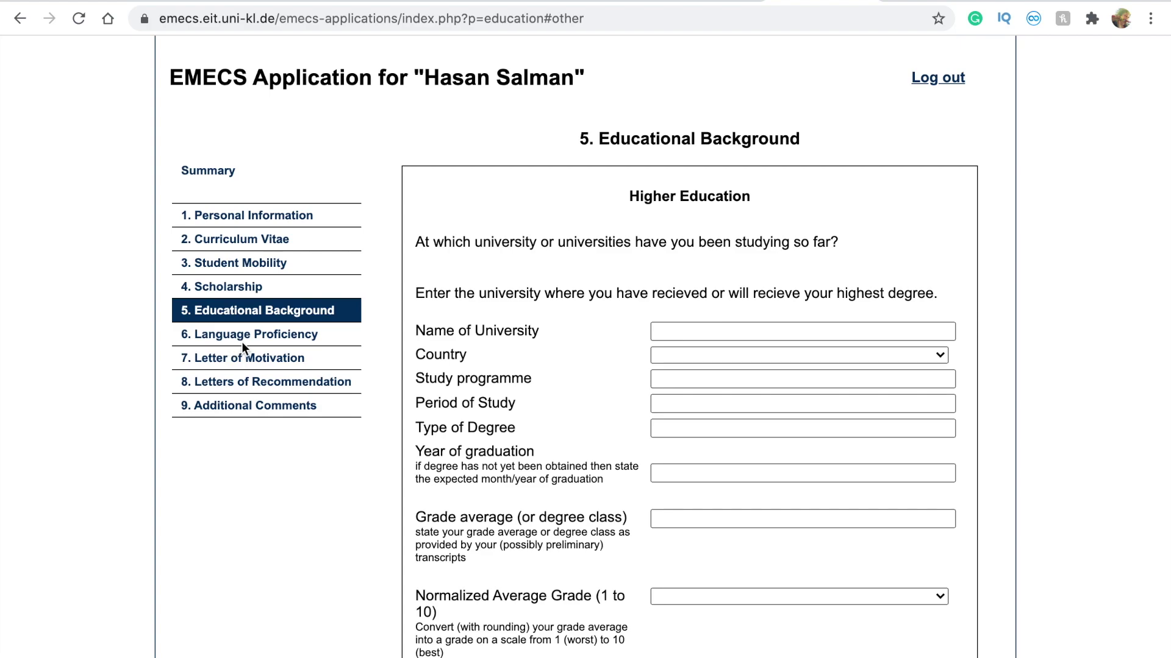
pyautogui.click(279, 336)
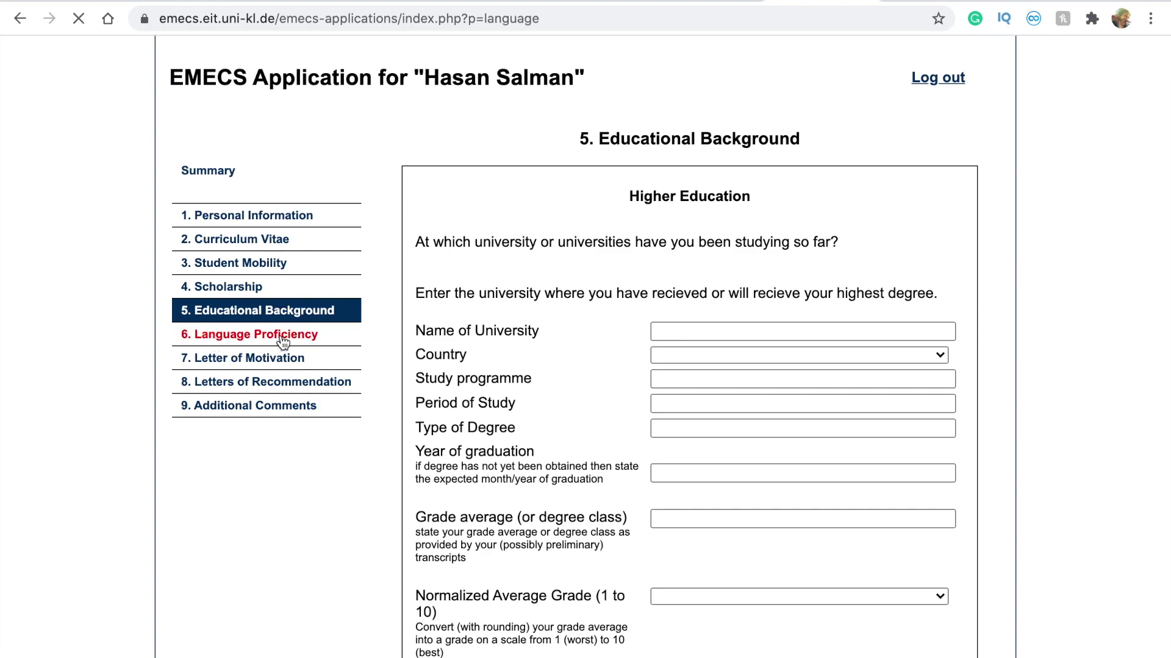
pyautogui.scroll(-2, 528, 395)
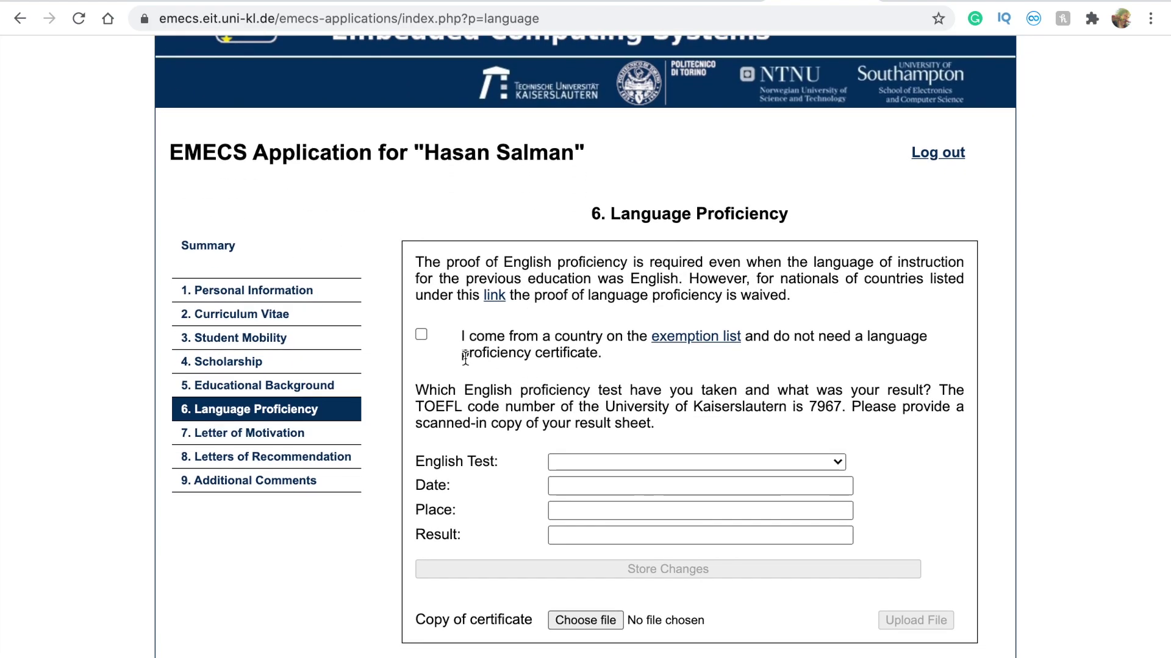
pyautogui.scroll(-1, 465, 358)
pyautogui.click(616, 429)
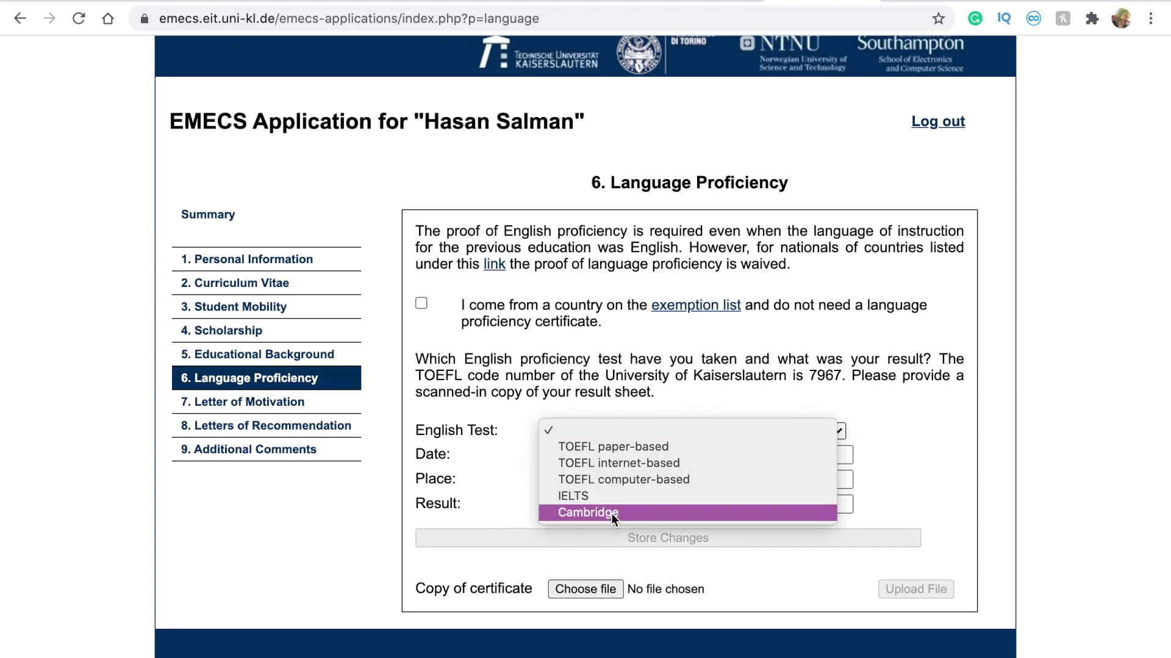
pyautogui.click(611, 498)
# Enter the test date 23-06-2020, place dhaka and result 7, store them, and upload IELTS.pdf as the certificate copy.
pyautogui.click(584, 455)
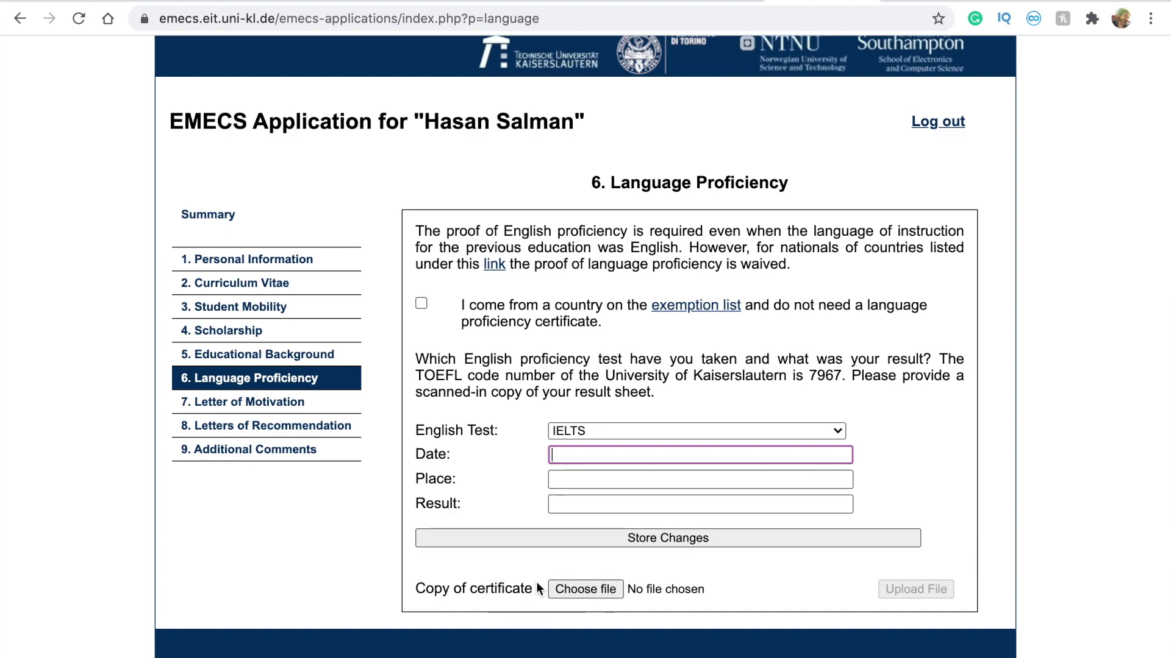
pyautogui.click(567, 589)
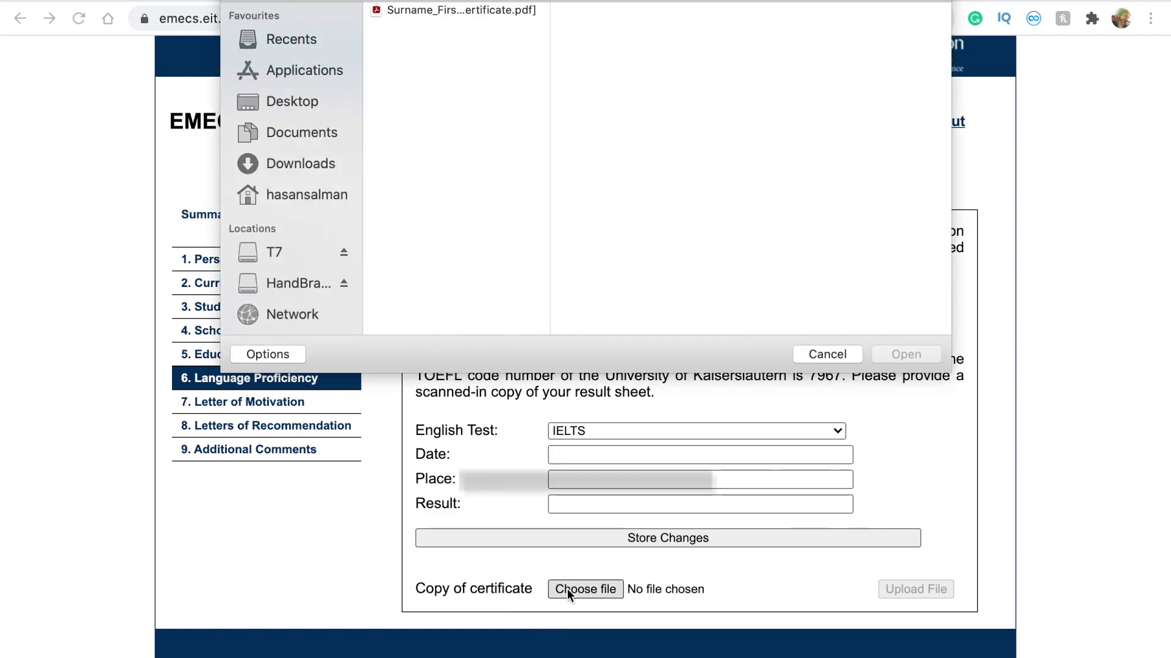
pyautogui.press('Return')
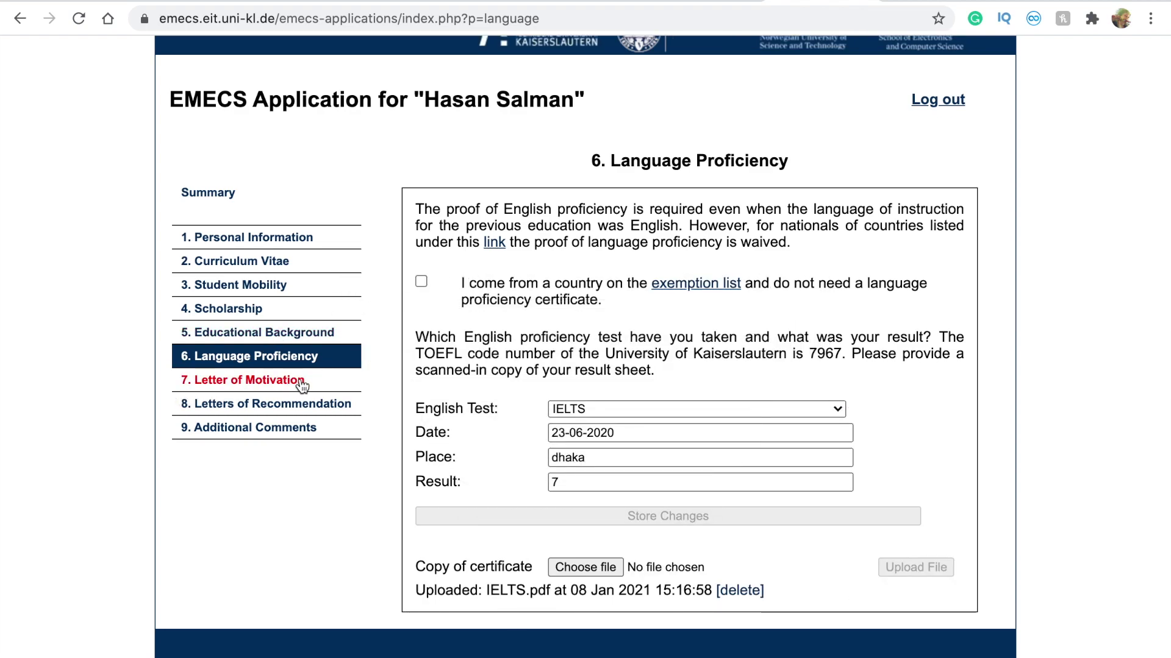
# Upload SOP.pdf in the Letter of Motivation section.
pyautogui.click(291, 381)
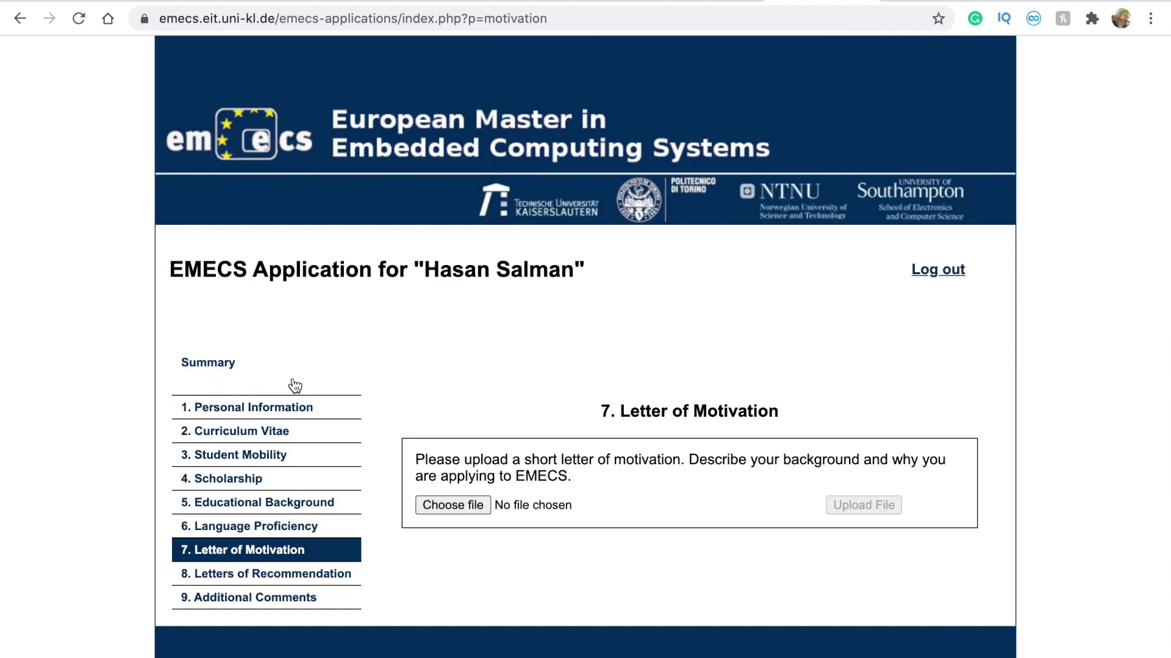
pyautogui.scroll(1, 549, 387)
pyautogui.click(455, 505)
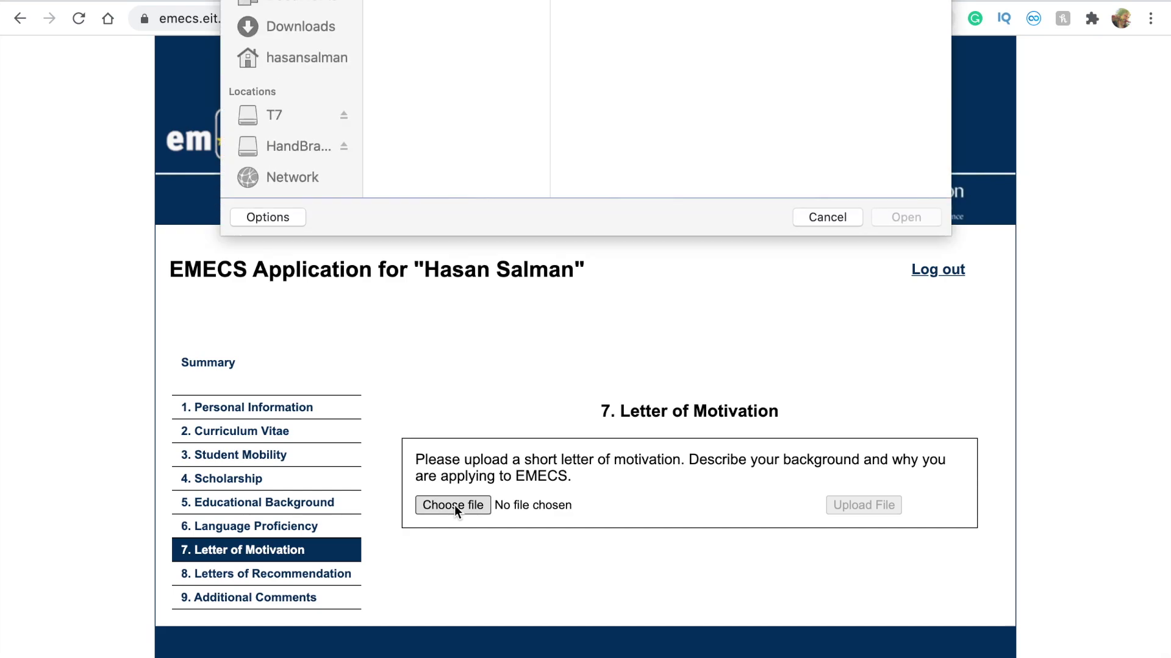
pyautogui.click(576, 4)
pyautogui.click(576, 5)
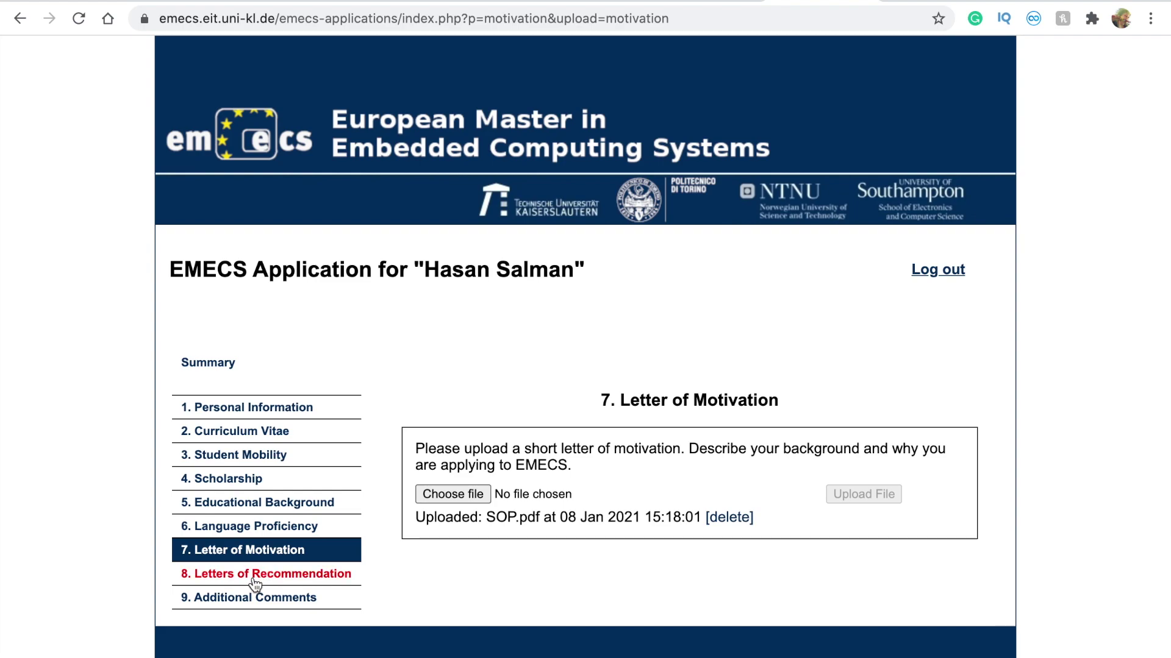
# Open the Letters of Recommendation section and read how many letters are required and how they can be submitted.
pyautogui.click(311, 577)
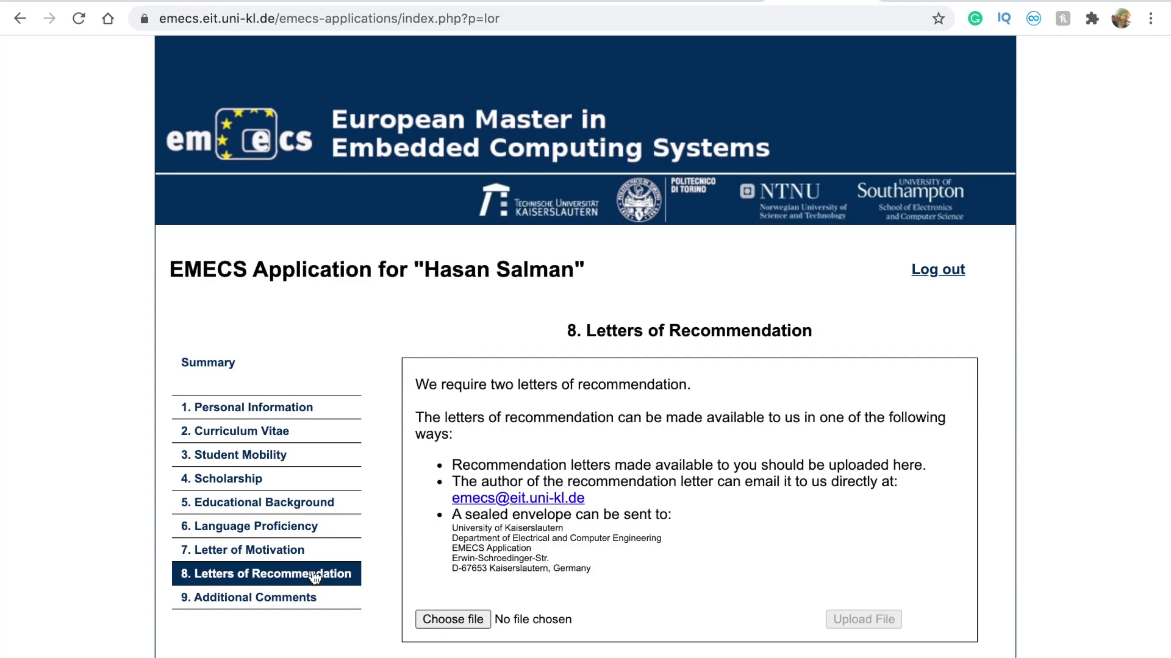
pyautogui.scroll(-1, 676, 440)
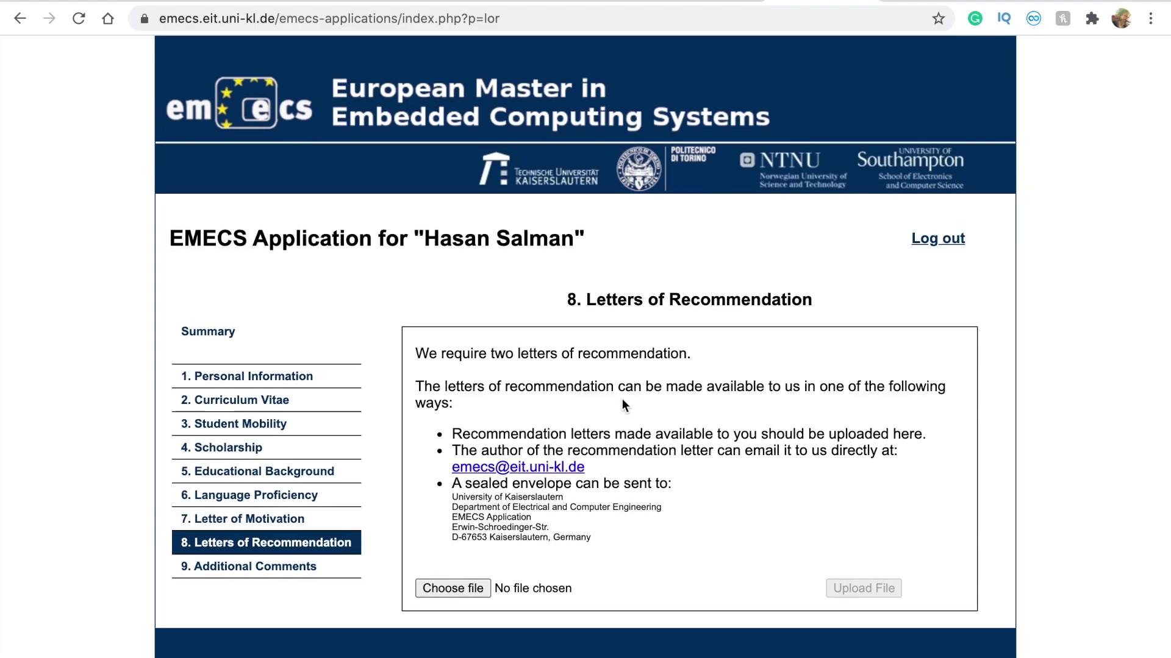
pyautogui.moveTo(695, 358); pyautogui.dragTo(432, 355)
pyautogui.click(432, 355)
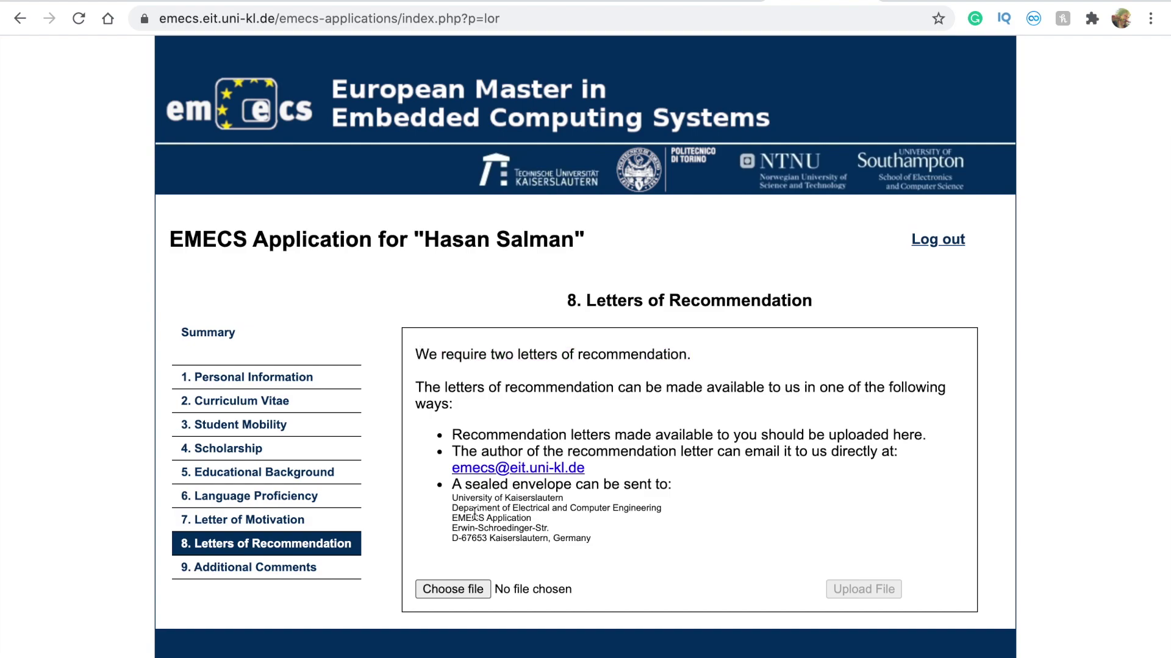
# Upload LOR 1 from the LOR folder inside EMECS as a recommendation letter.
pyautogui.click(458, 588)
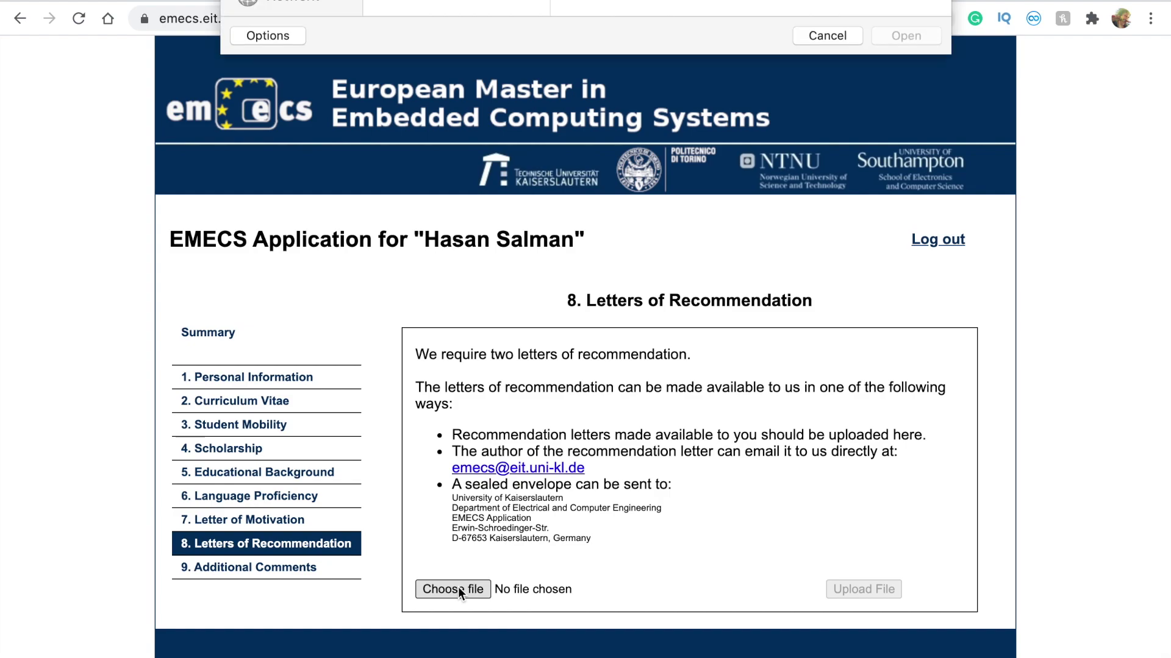
pyautogui.click(516, 1)
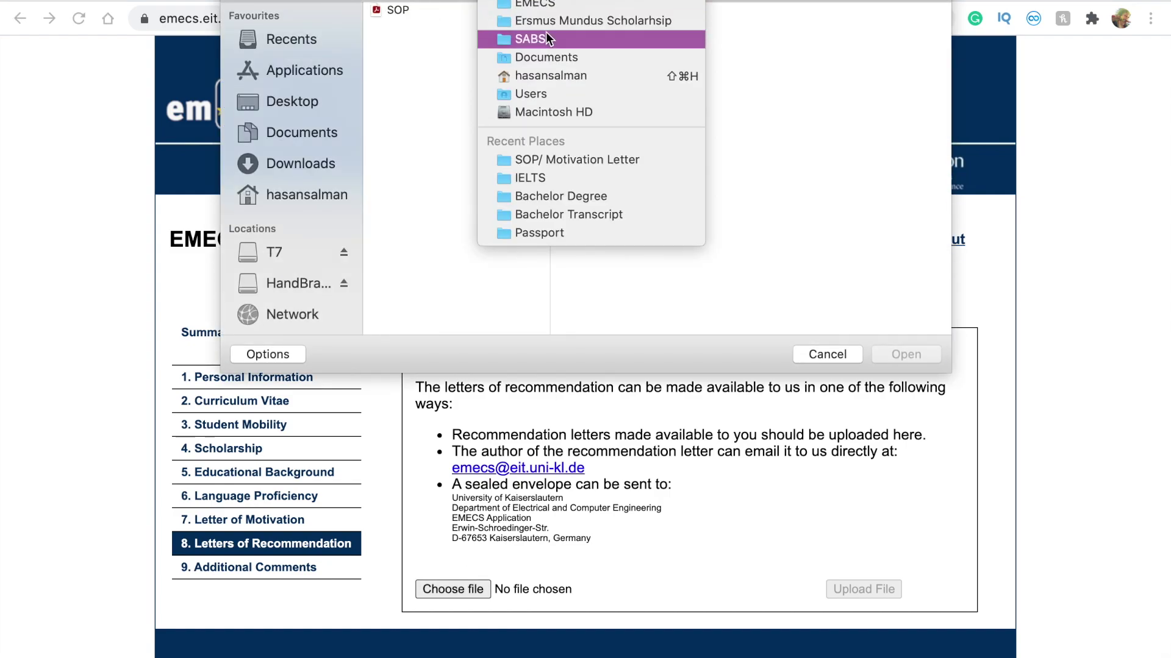
pyautogui.click(599, 11)
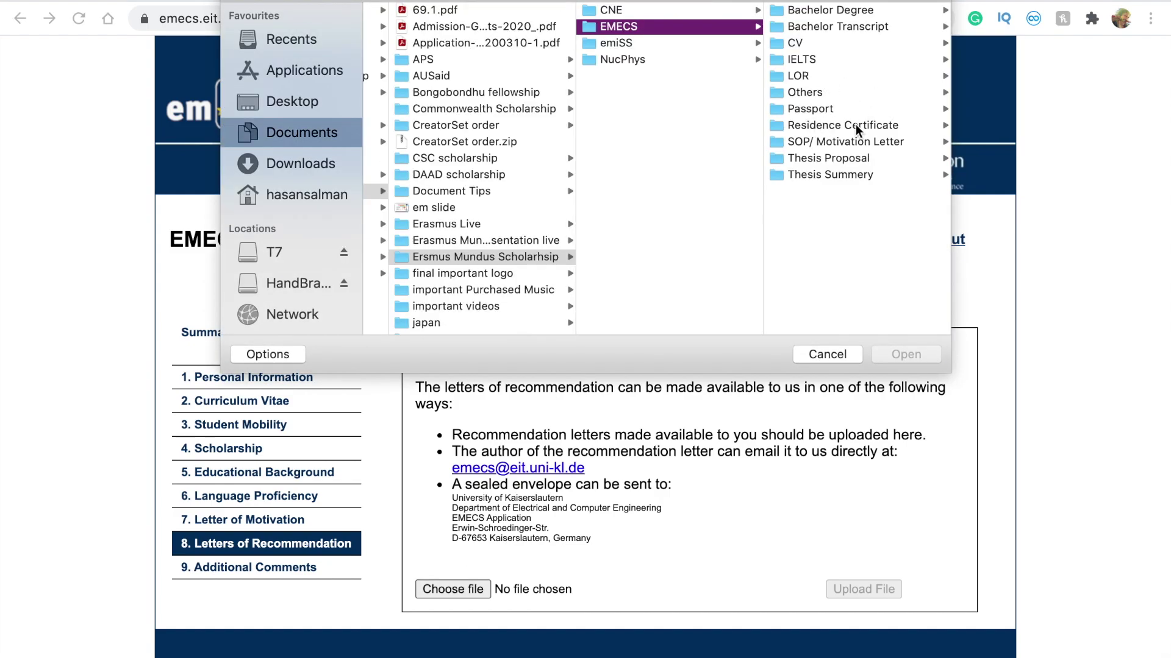
pyautogui.click(805, 76)
pyautogui.click(610, 10)
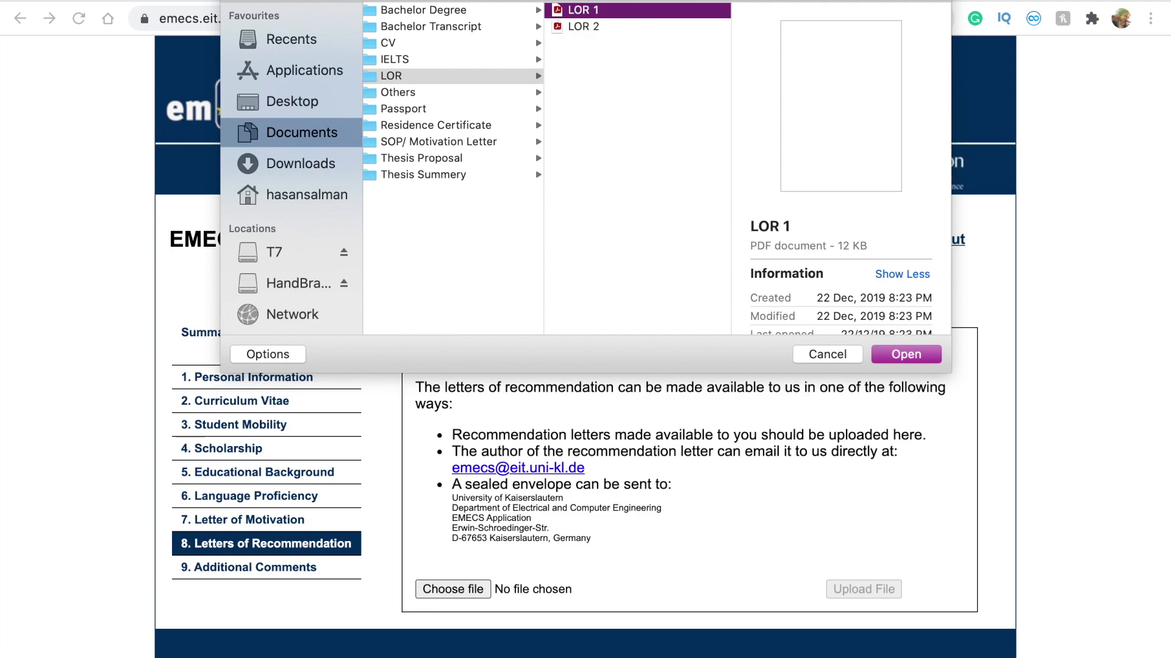
pyautogui.click(896, 357)
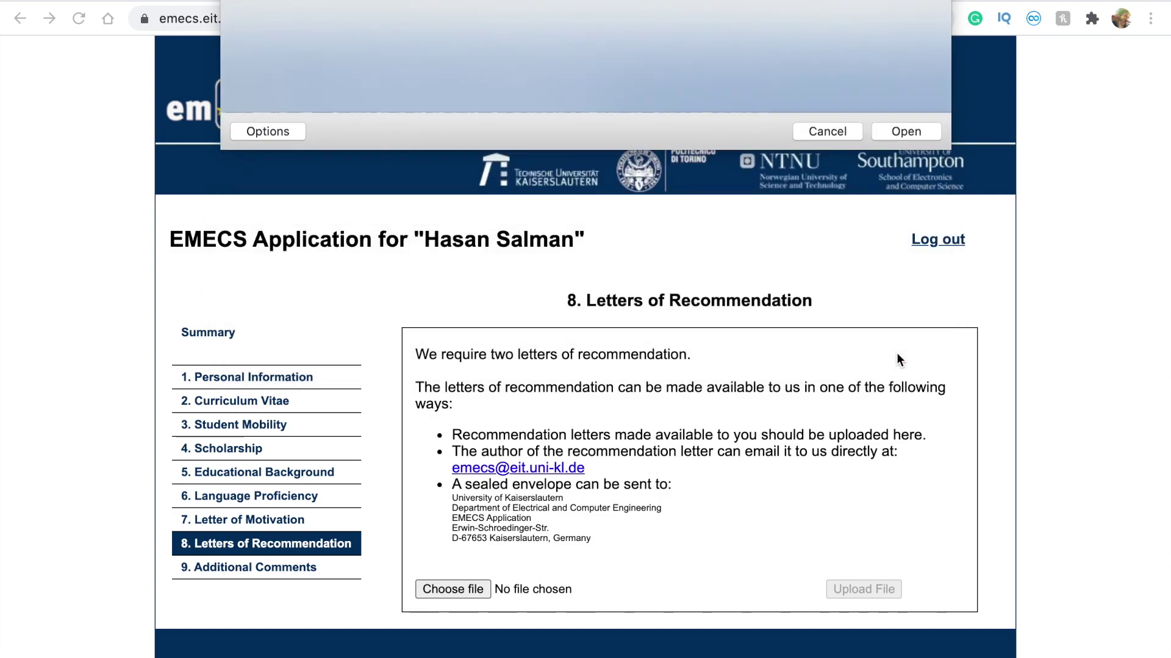
pyautogui.click(866, 589)
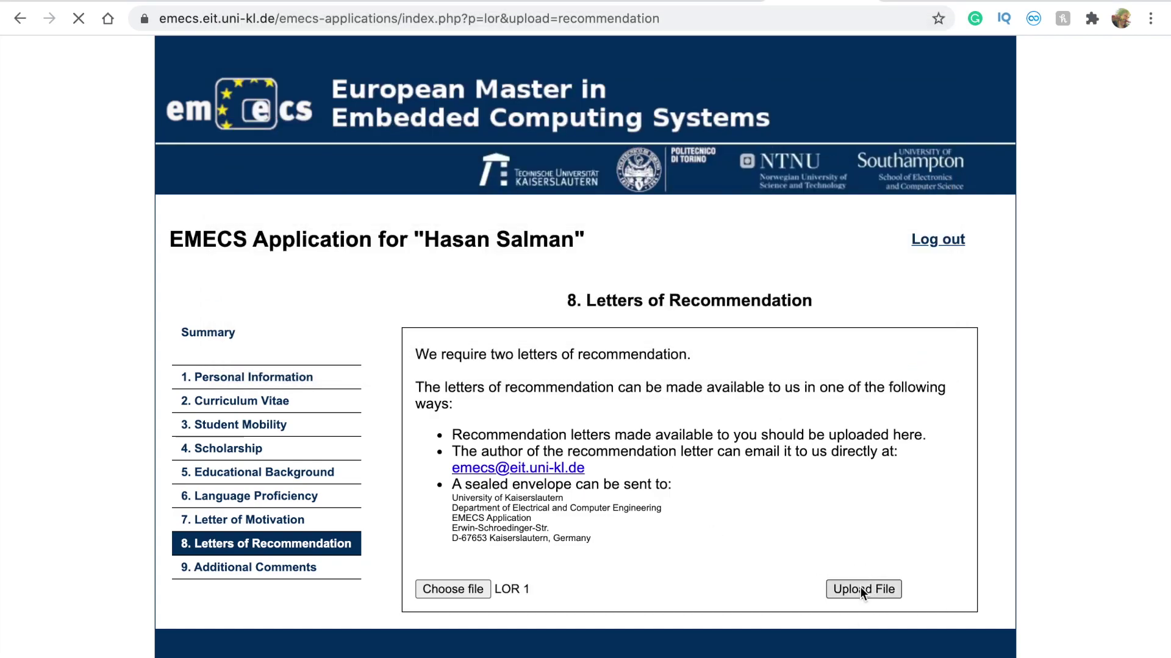
pyautogui.scroll(-1, 575, 550)
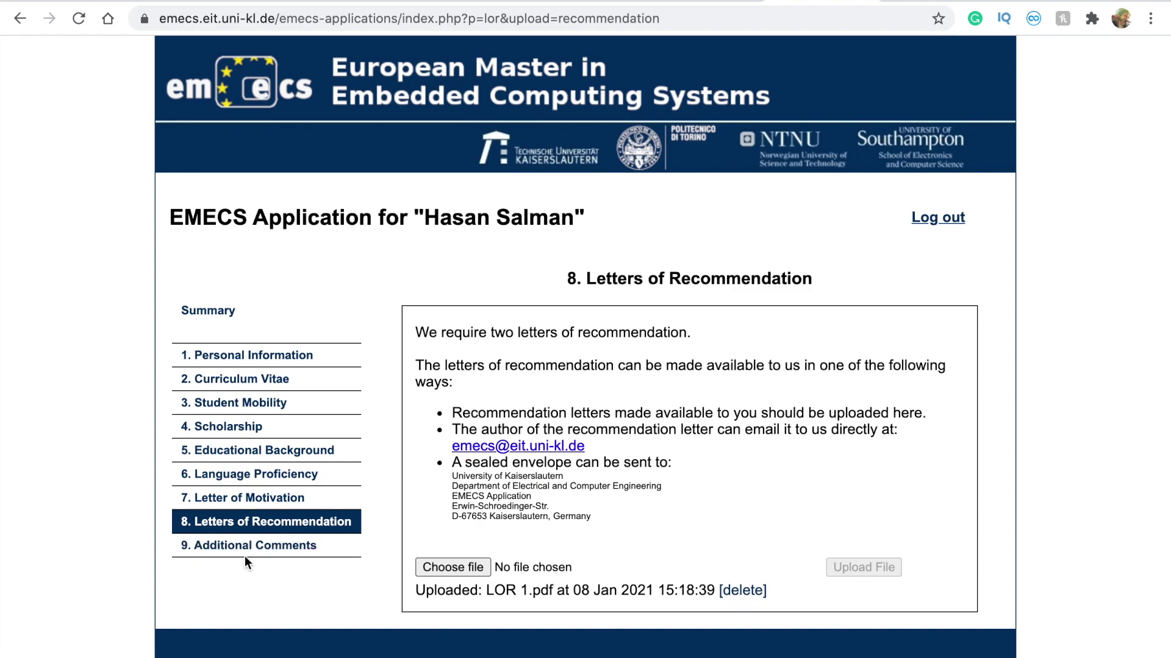
# Enter the placeholder text "rjrjrjjrjrjr" in the Additional Comments section and store it.
pyautogui.click(288, 548)
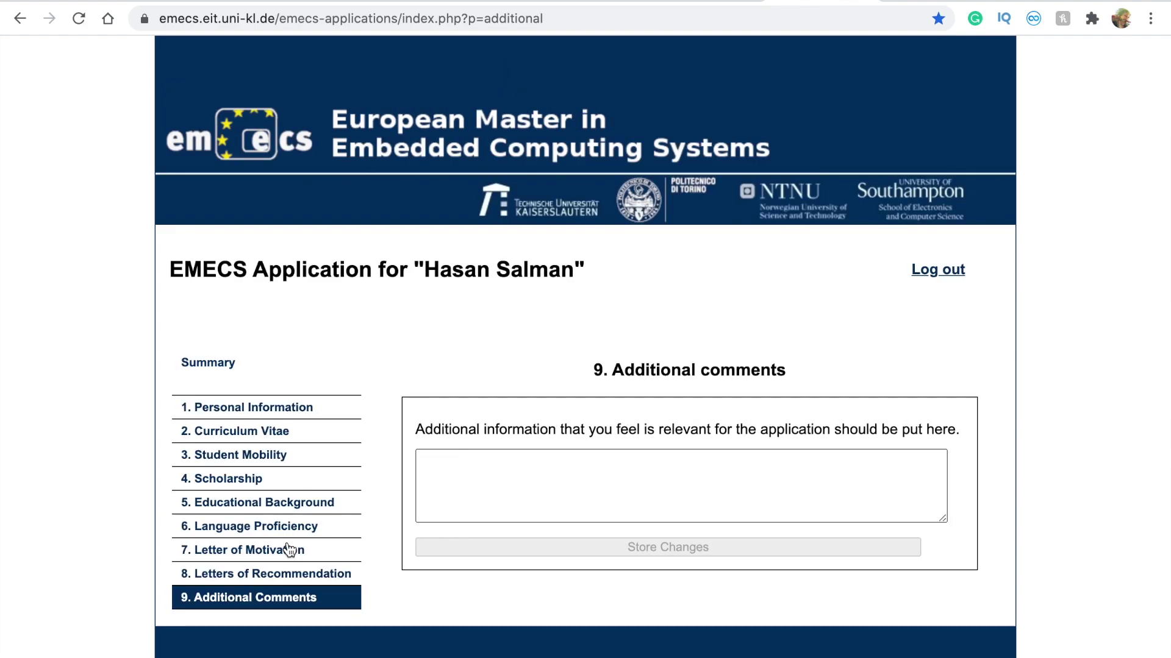
pyautogui.click(541, 471)
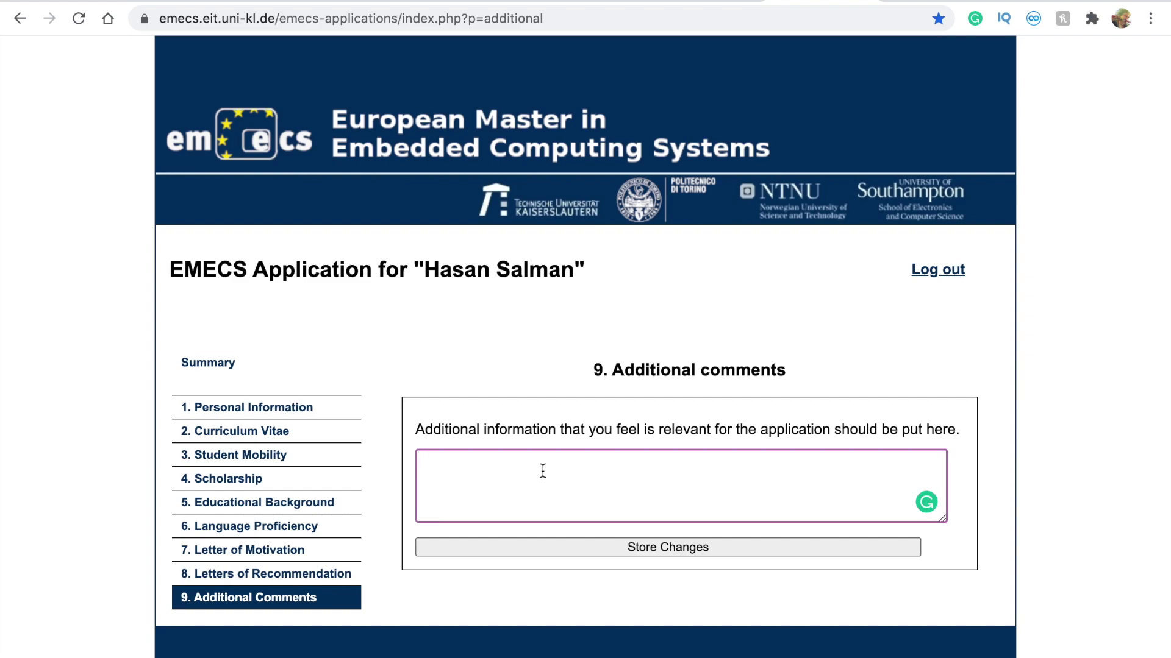
pyautogui.write('rjrjrjjrjrjr')
pyautogui.click(660, 544)
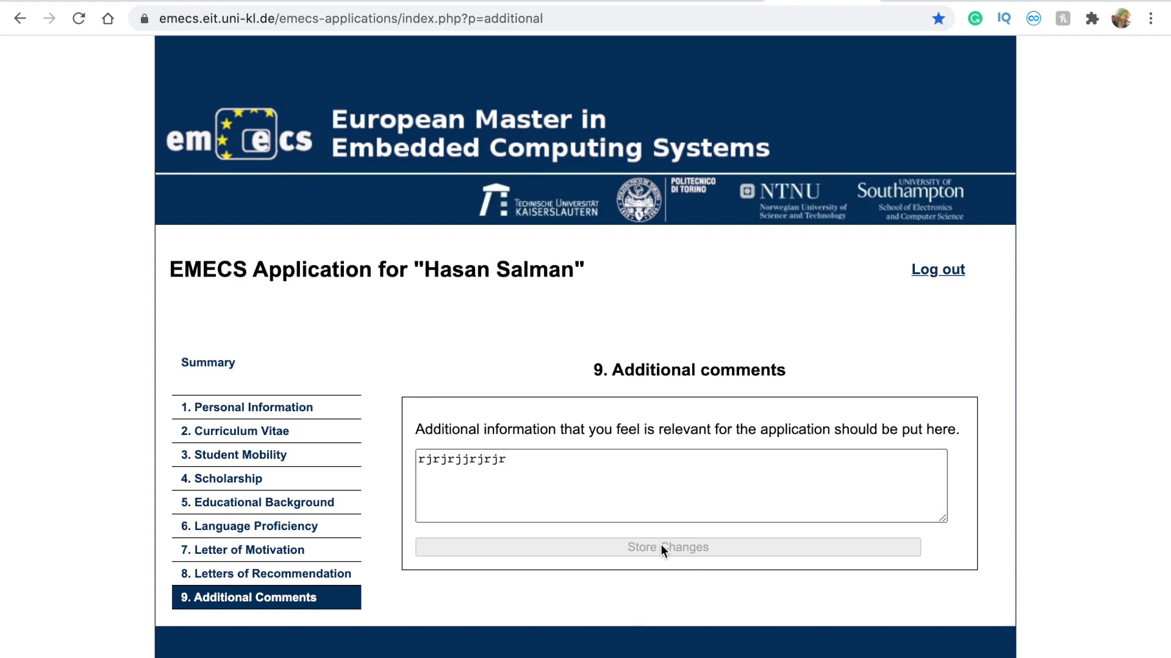
# Open the application Summary and review the completion status, missing required information and uploaded files.
pyautogui.click(214, 366)
pyautogui.scroll(-7, 484, 418)
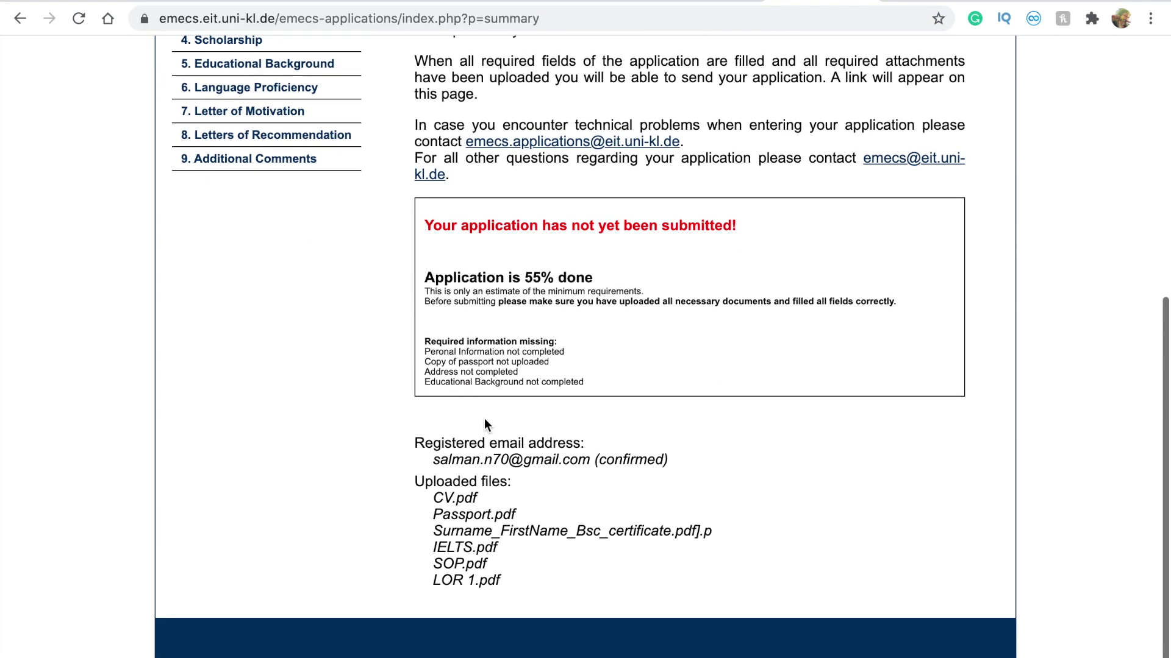
pyautogui.scroll(3, 350, 357)
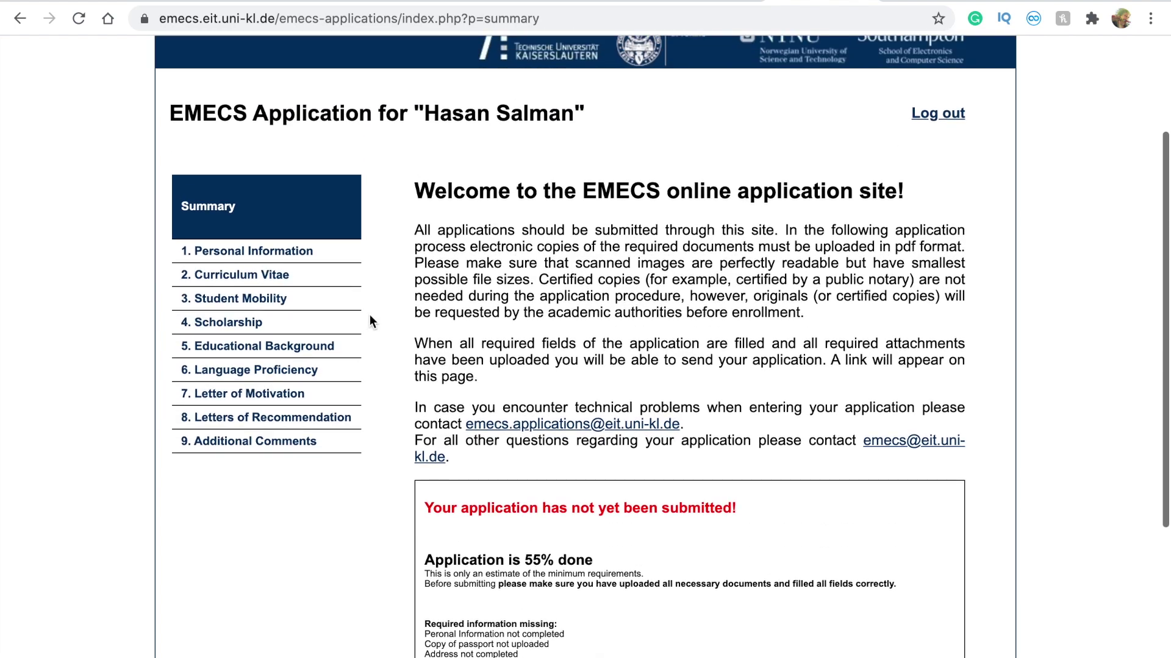
pyautogui.scroll(-1, 434, 474)
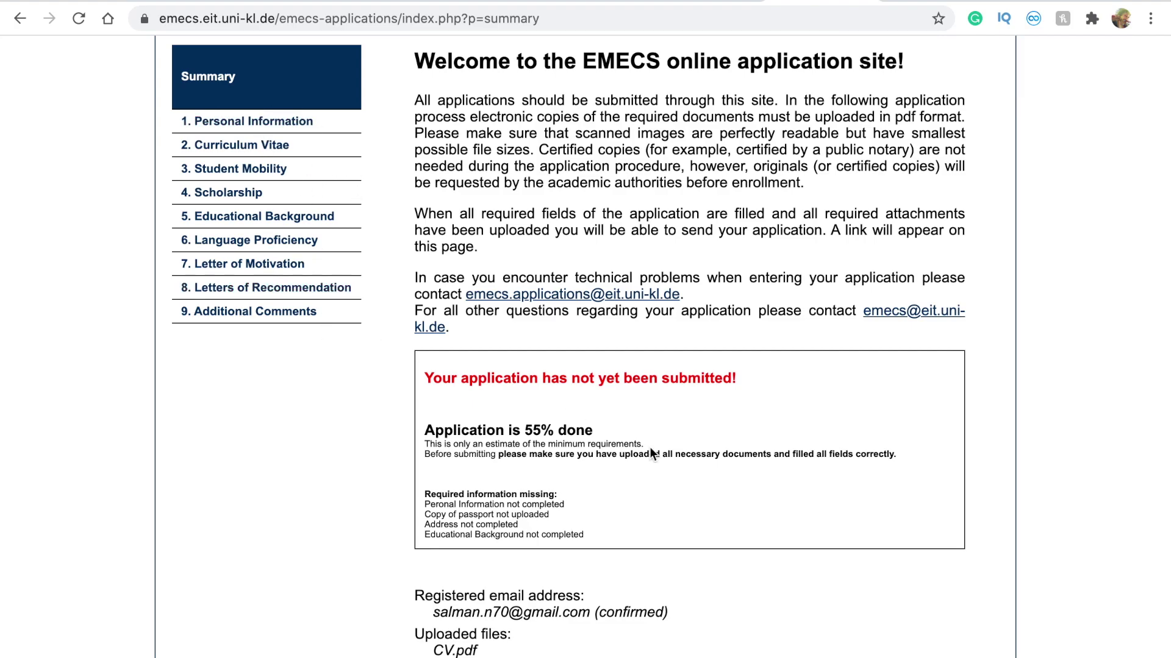
pyautogui.scroll(-1, 653, 454)
# Return to the Erasmus+ scholarships catalogue and filter the programmes by the field of study Life Sciences (LIF).
pyautogui.press('super+bracketleft')
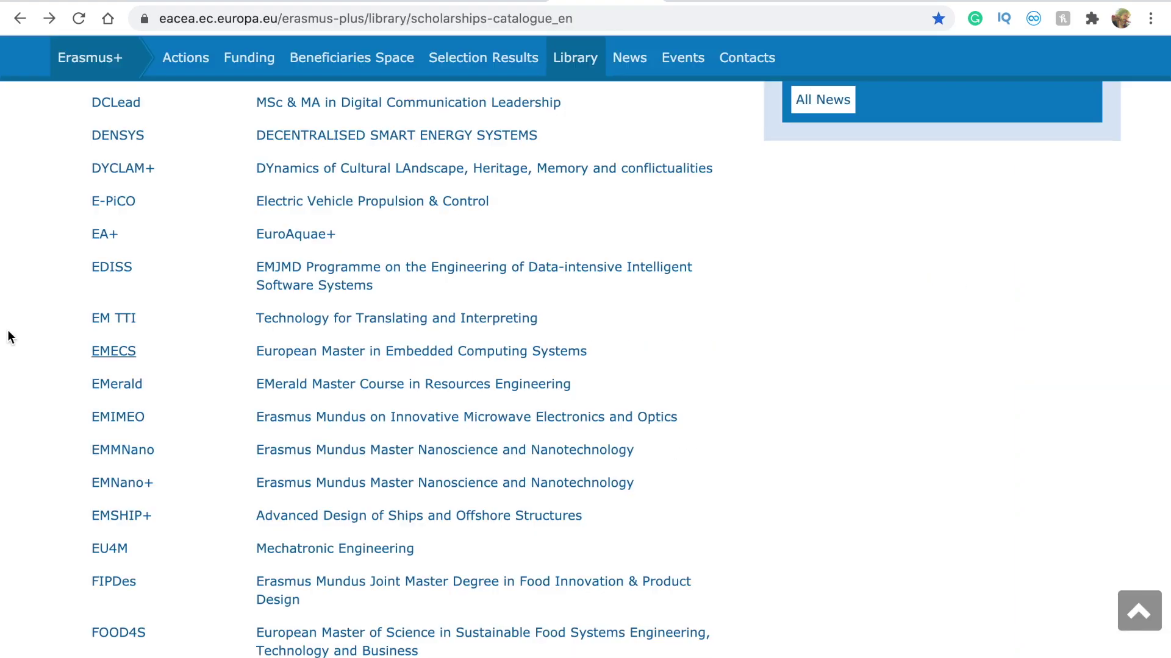
pyautogui.scroll(15, 8, 337)
pyautogui.scroll(-9, 8, 334)
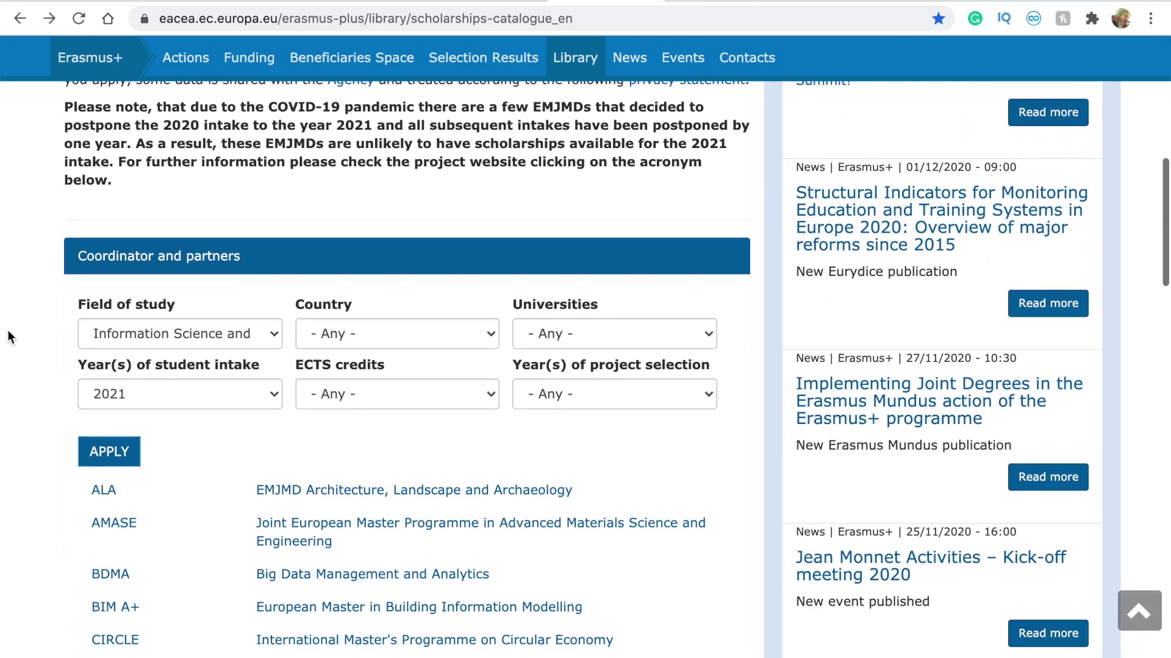
pyautogui.click(138, 327)
pyautogui.click(135, 351)
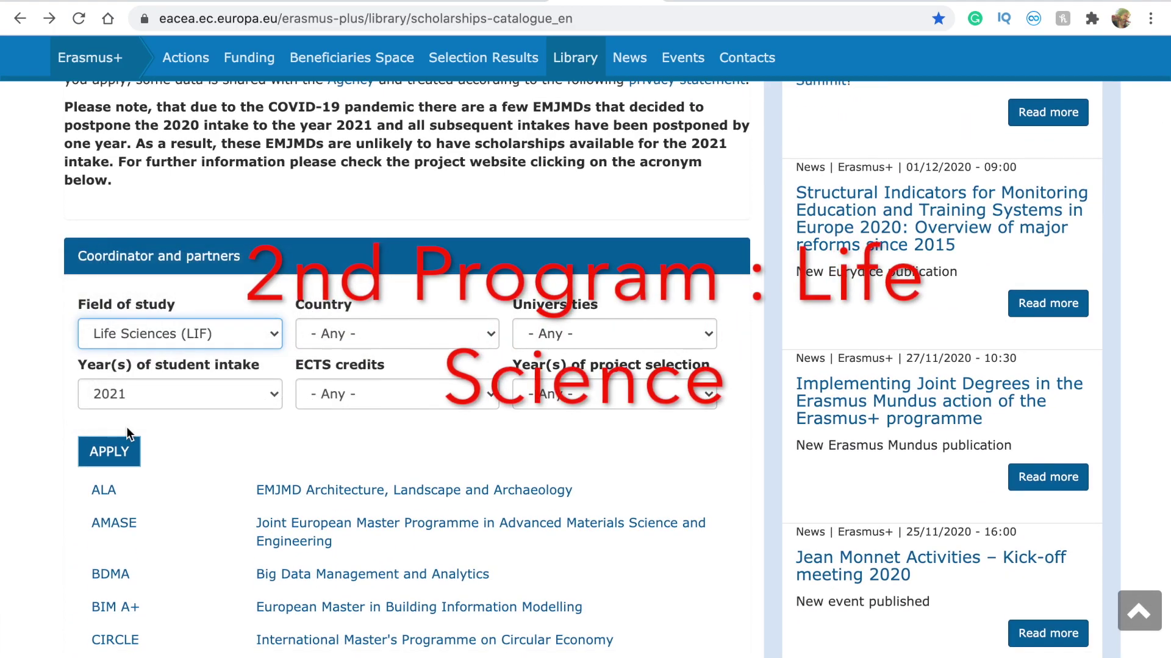
pyautogui.click(108, 451)
pyautogui.scroll(-3, 61, 553)
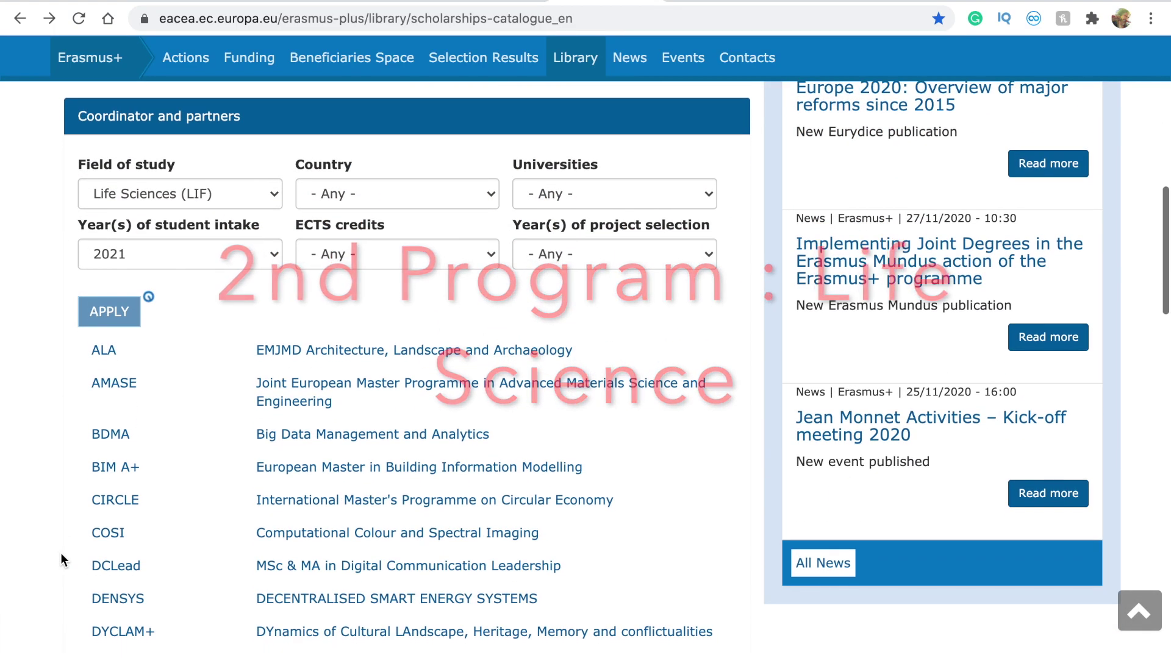
pyautogui.scroll(-2, 61, 554)
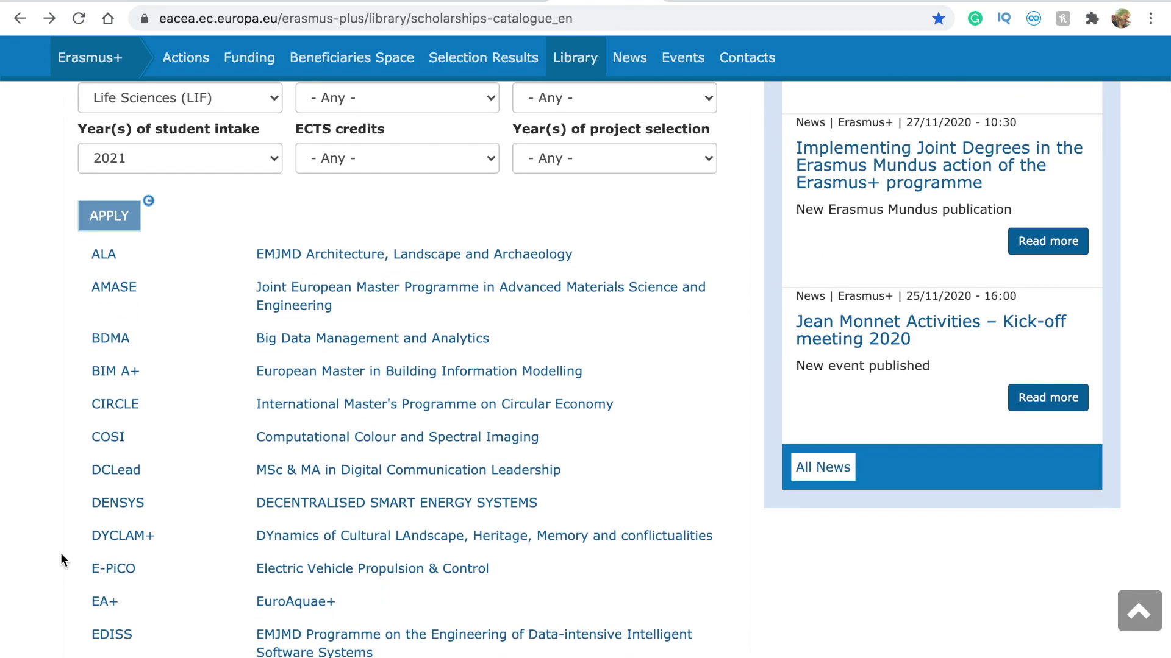
# Find the Erasmus Mundus Master in Soil Science (emiSS) among the Life Sciences programmes and open its website.
pyautogui.scroll(-2, 61, 554)
pyautogui.scroll(-3, 60, 554)
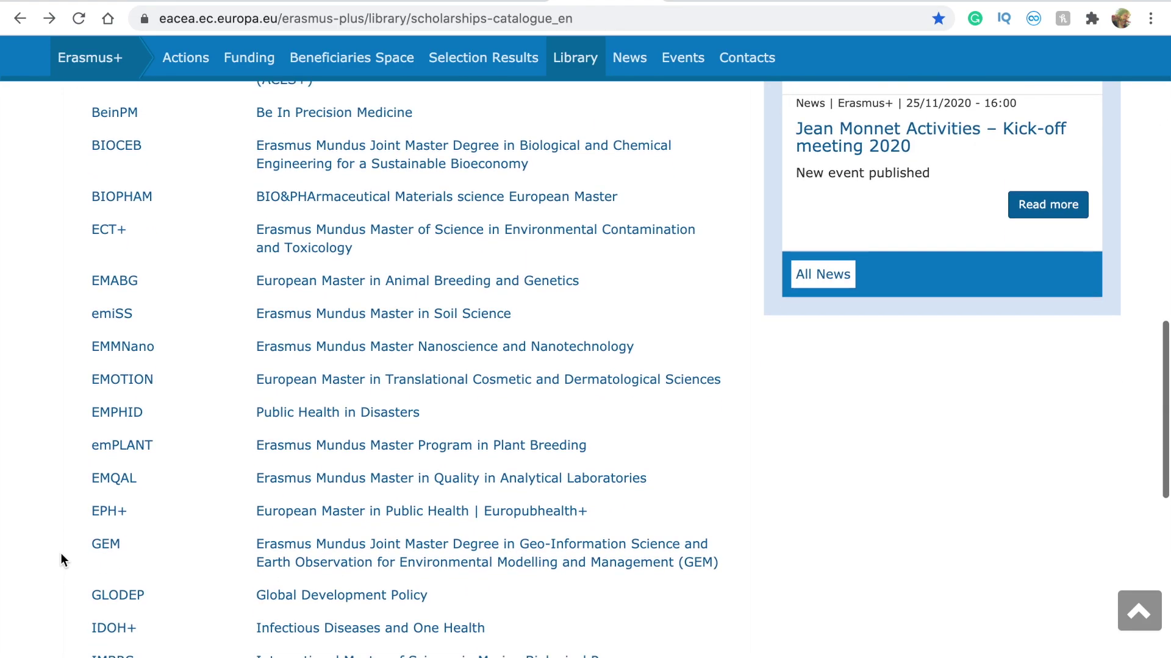
pyautogui.rightClick(63, 520)
pyautogui.click(66, 315)
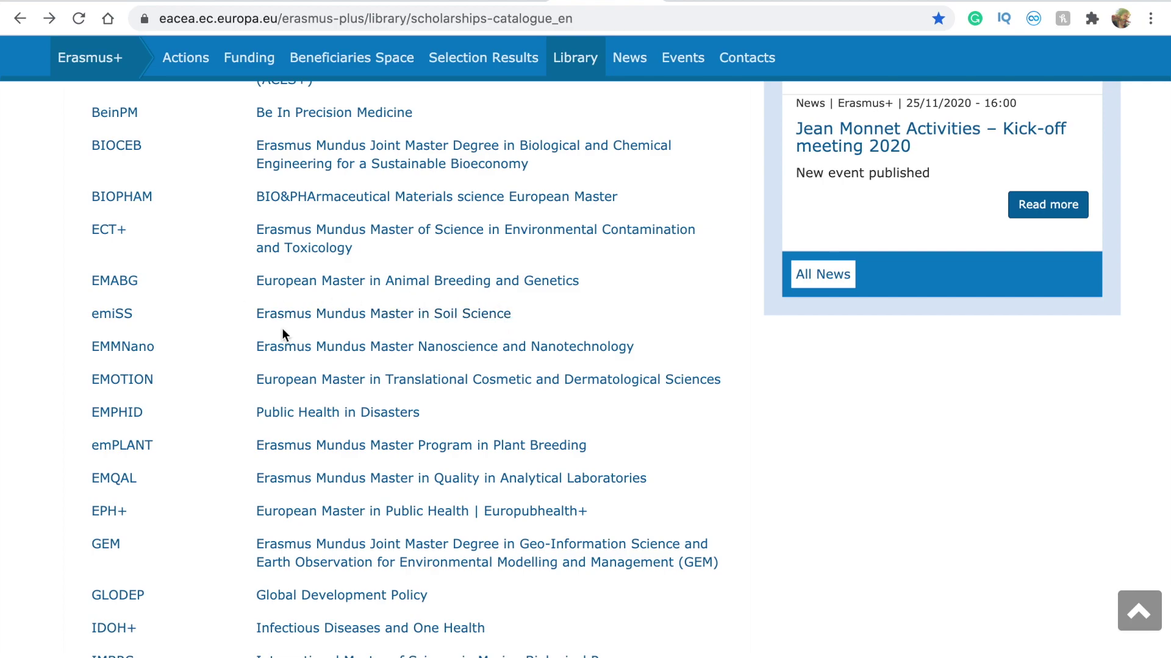
pyautogui.click(111, 314)
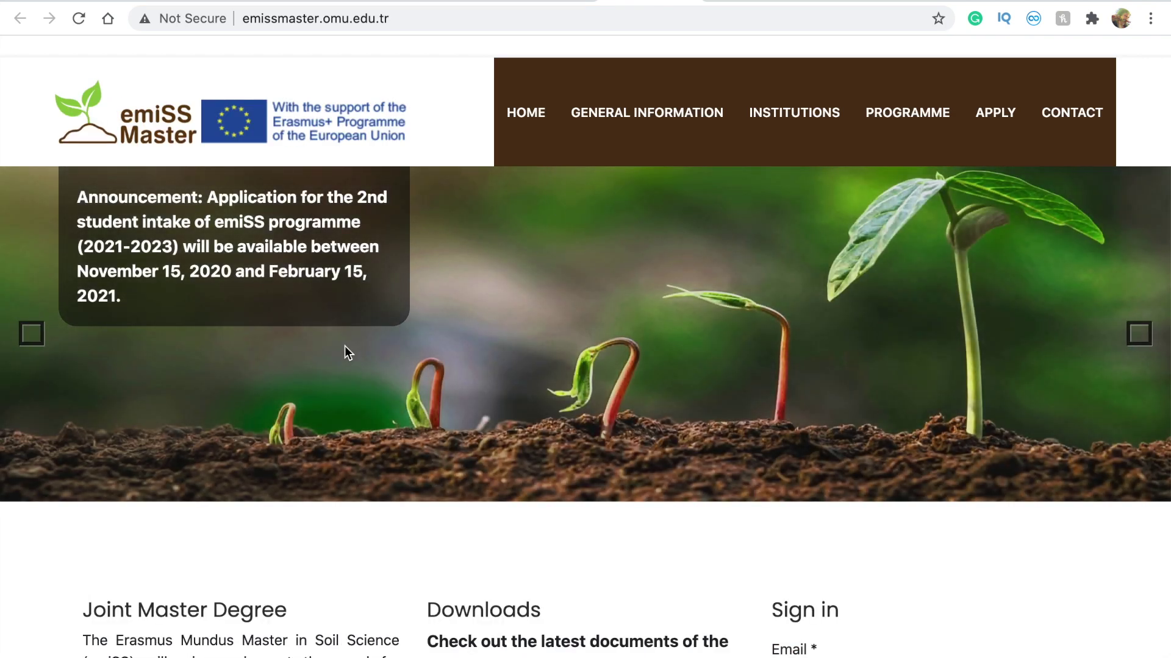
# Examine the emiSS homepage and highlight the application closing date in the second student intake announcement.
pyautogui.scroll(-3, 346, 353)
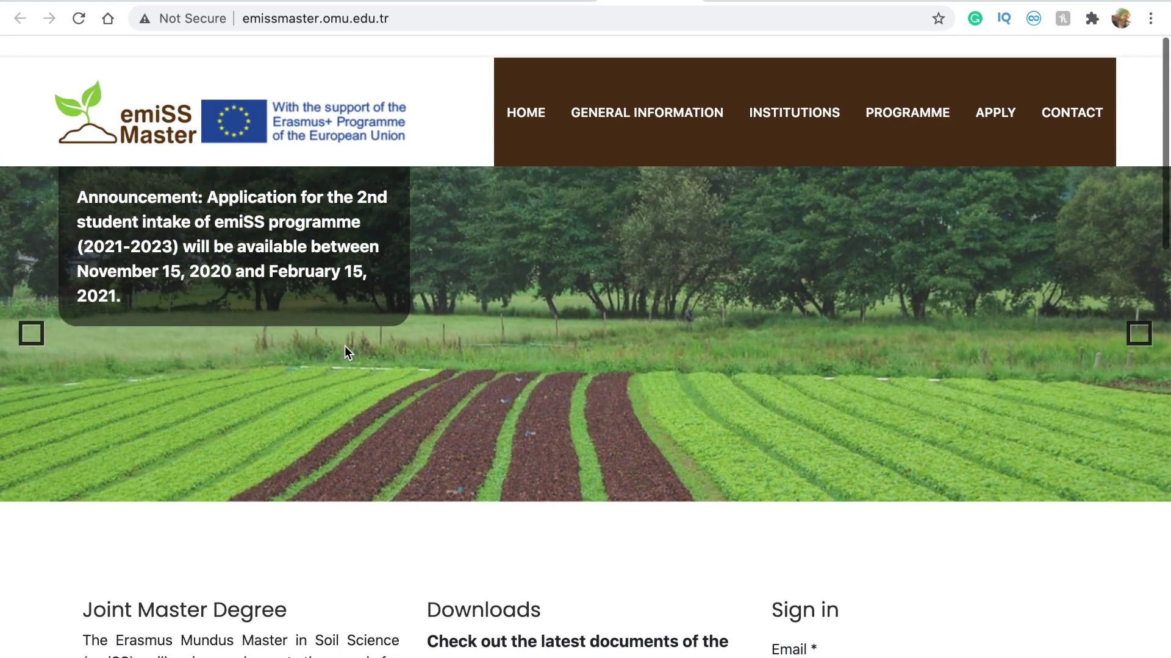
pyautogui.scroll(-5, 345, 346)
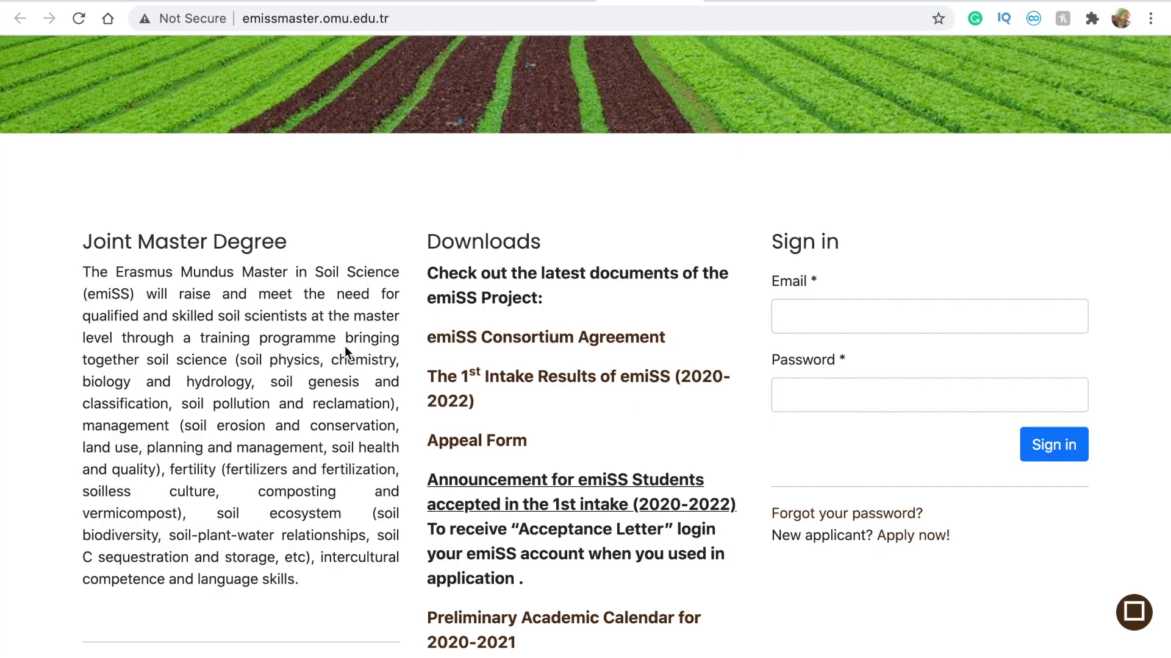
pyautogui.scroll(5, 345, 346)
pyautogui.scroll(-6, 345, 346)
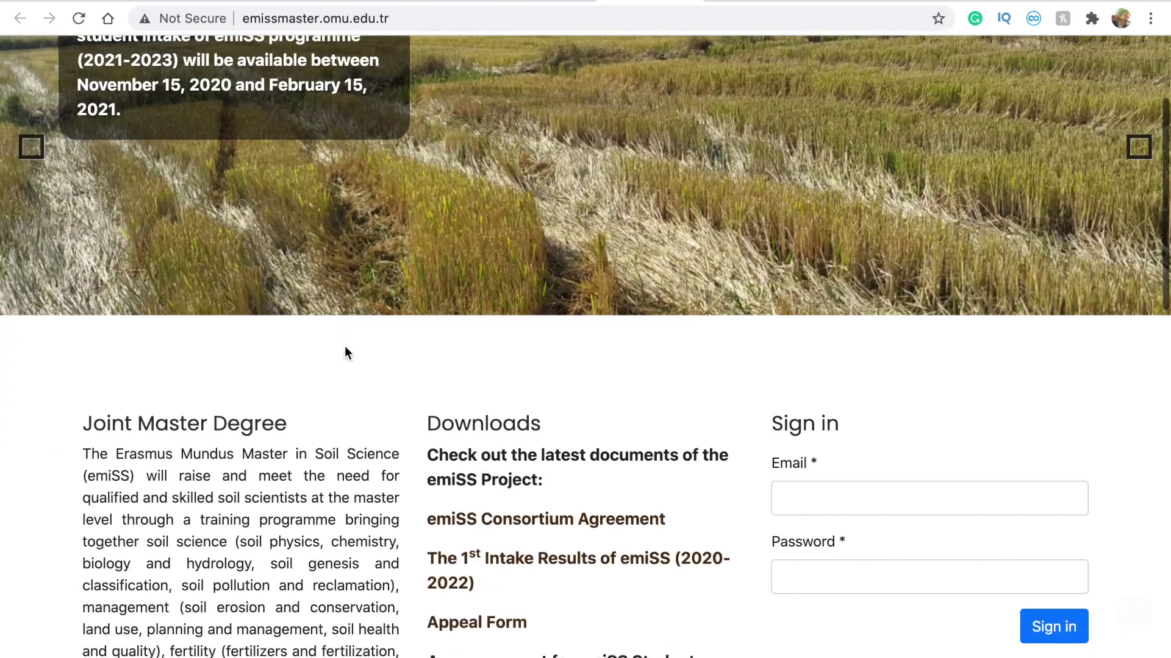
pyautogui.scroll(6, 345, 346)
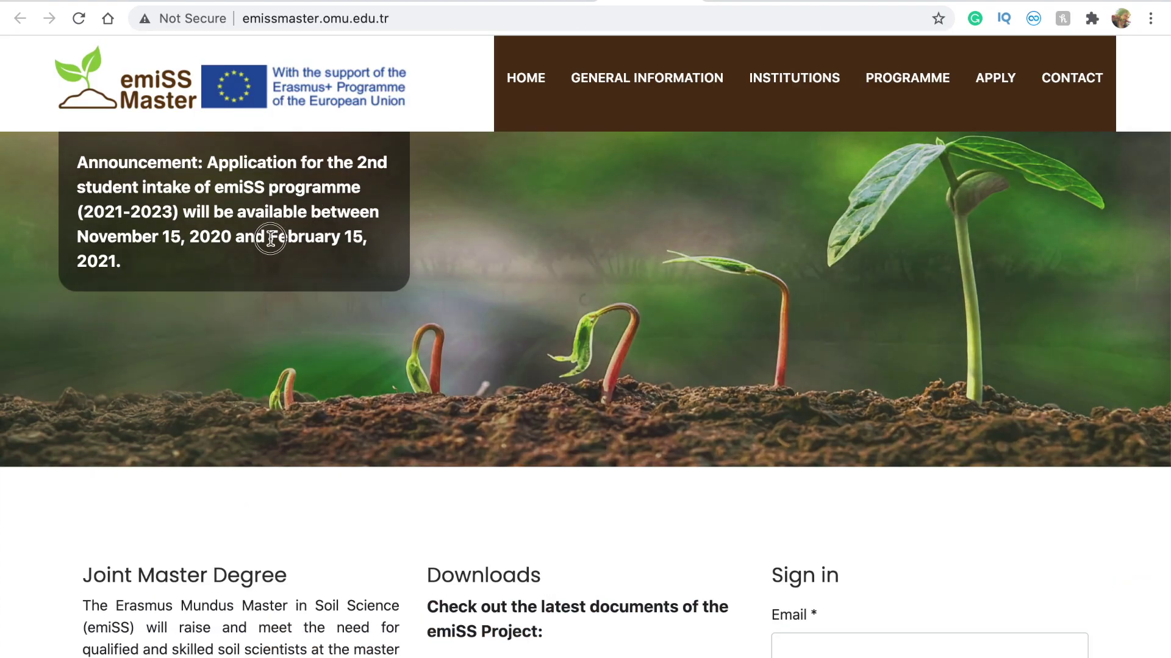
pyautogui.moveTo(269, 242); pyautogui.dragTo(375, 252)
pyautogui.scroll(-2, 259, 515)
pyautogui.scroll(3, 259, 518)
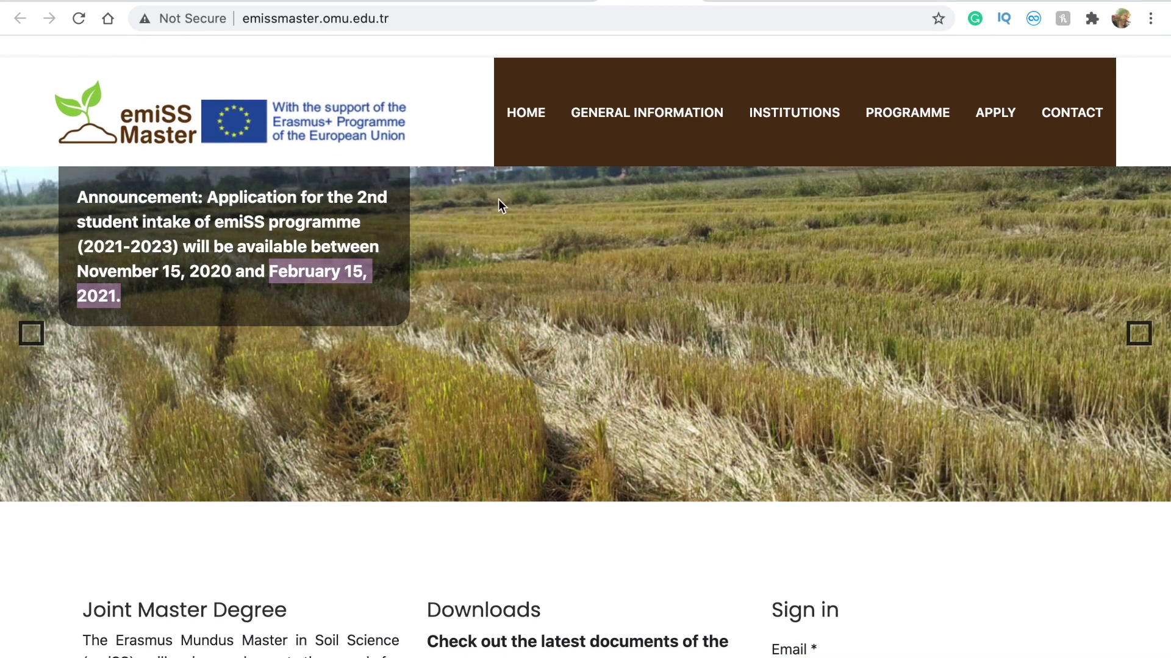
# Examine the Joint Master Degree description, the Downloads list and the Sign in section on the emiSS homepage.
pyautogui.scroll(-2, 347, 336)
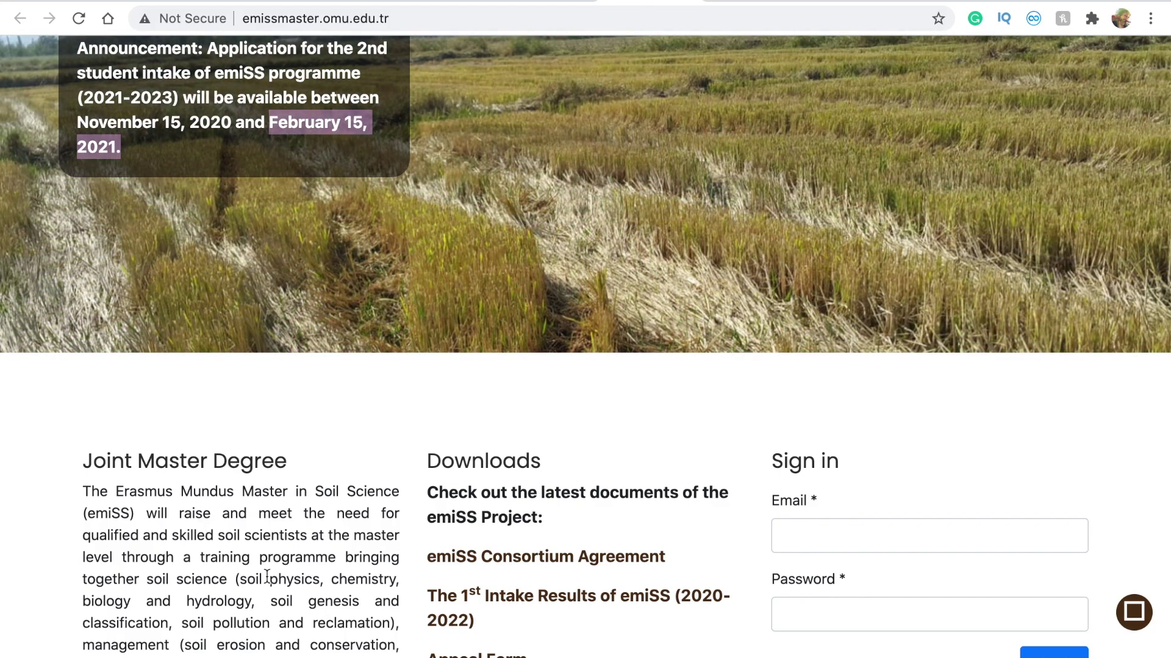
pyautogui.scroll(-3, 267, 576)
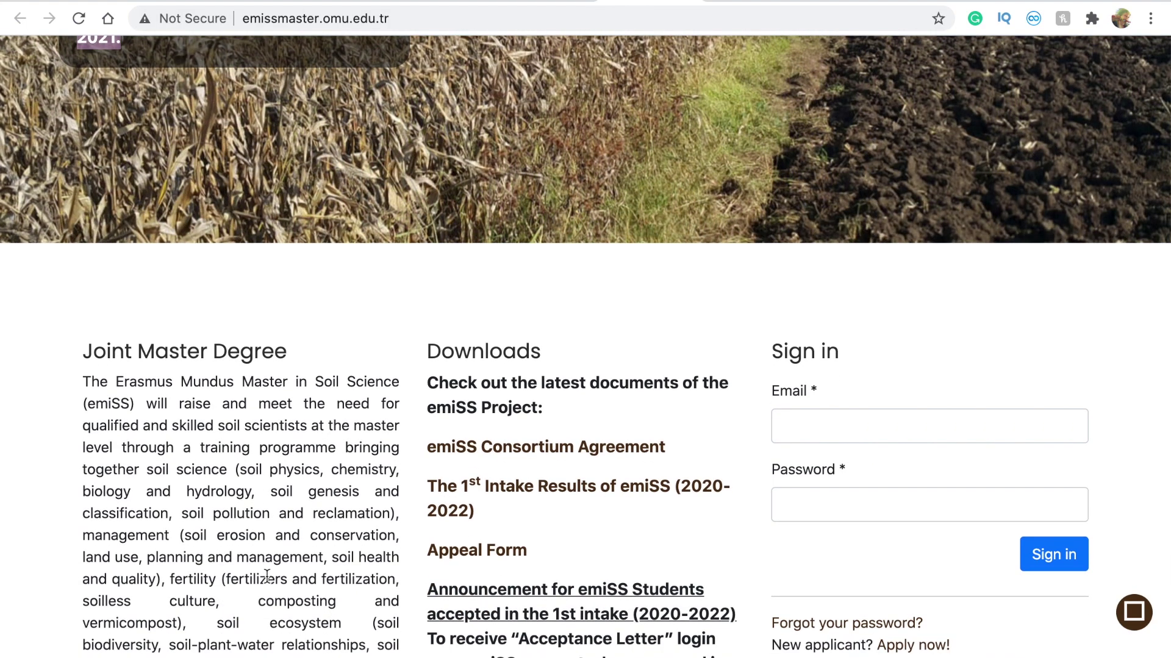
pyautogui.scroll(2, 267, 576)
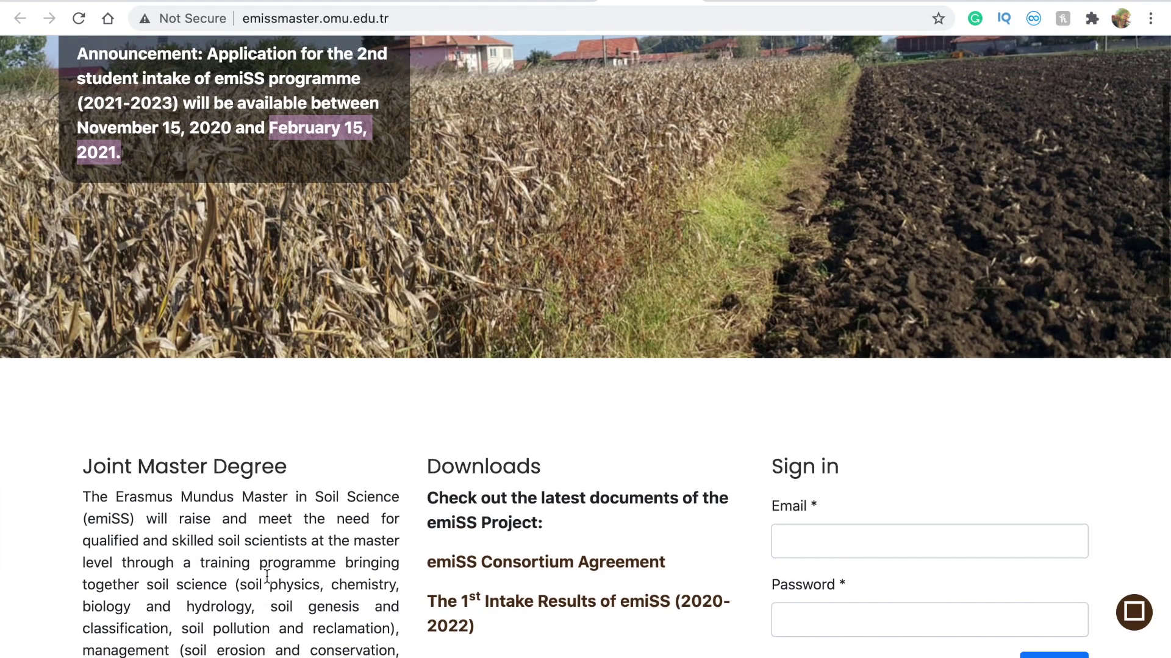
pyautogui.scroll(-3, 267, 576)
pyautogui.scroll(-3, 470, 466)
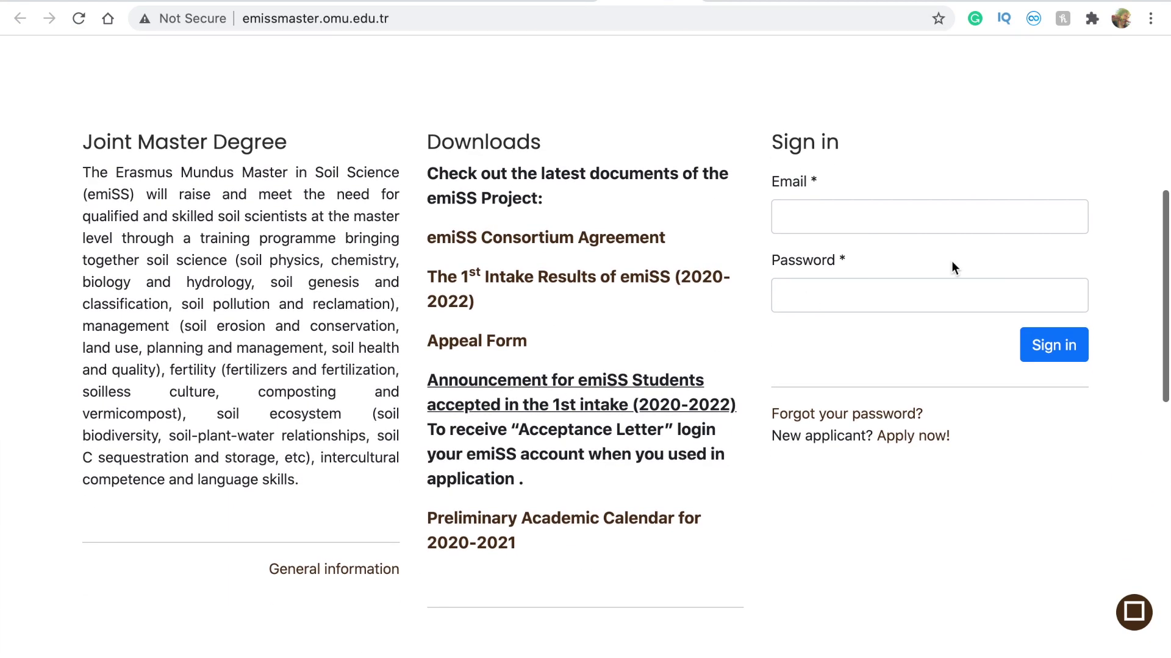
pyautogui.scroll(-2, 591, 319)
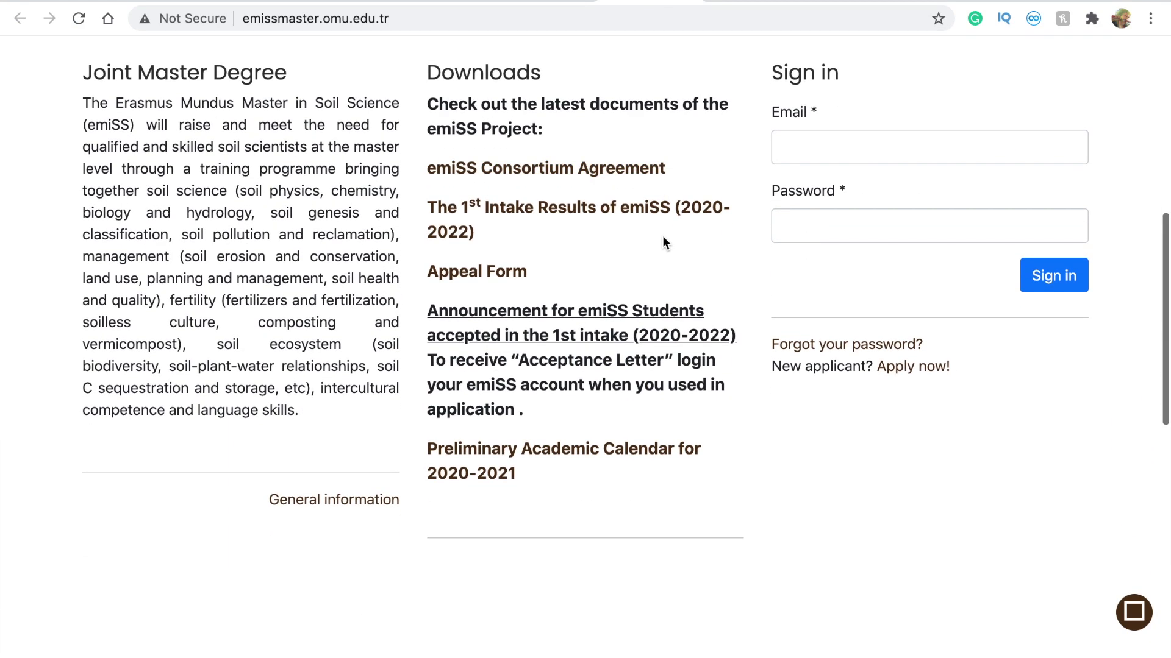
pyautogui.scroll(1, 745, 210)
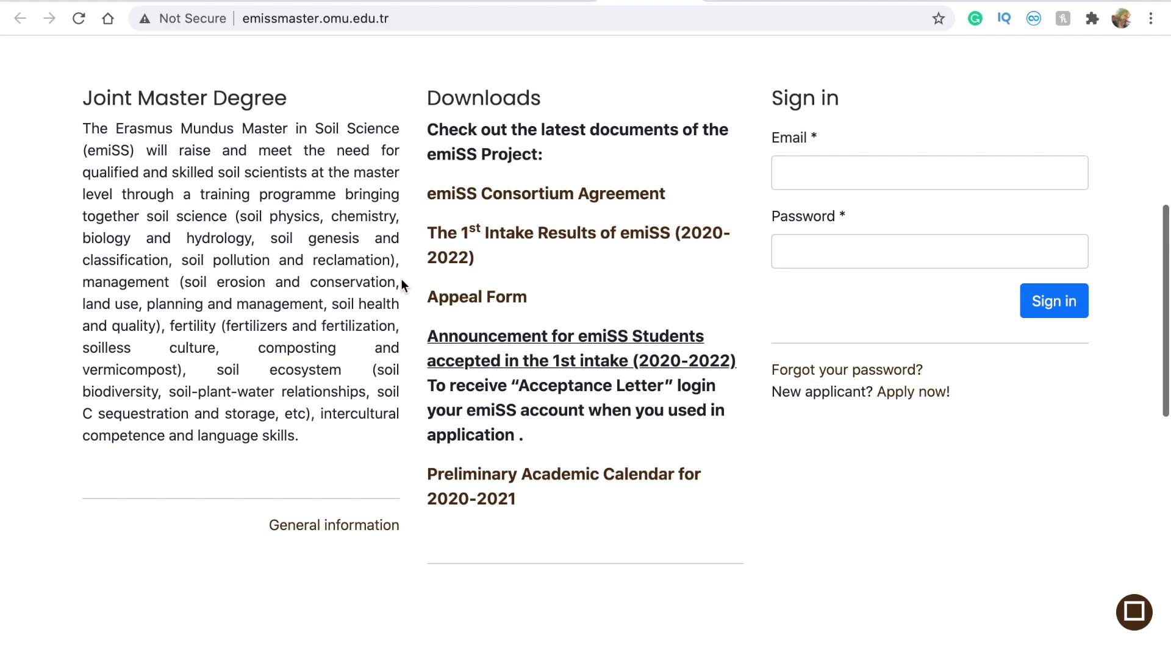
pyautogui.scroll(10, 479, 286)
pyautogui.scroll(-10, 478, 287)
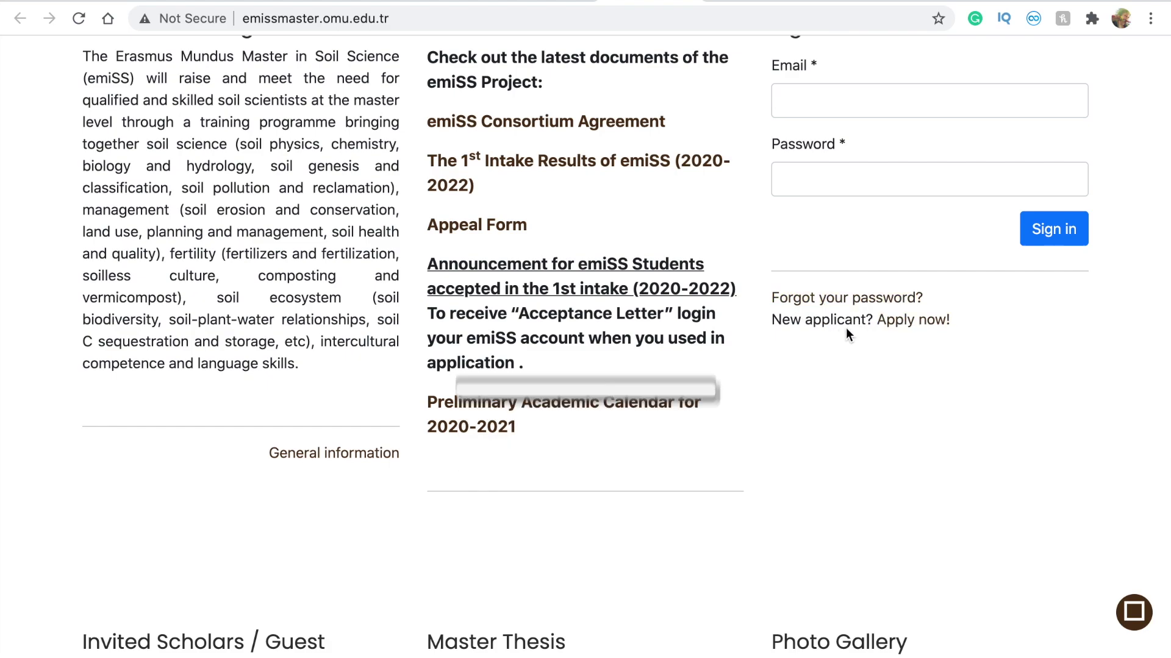
pyautogui.scroll(1, 846, 328)
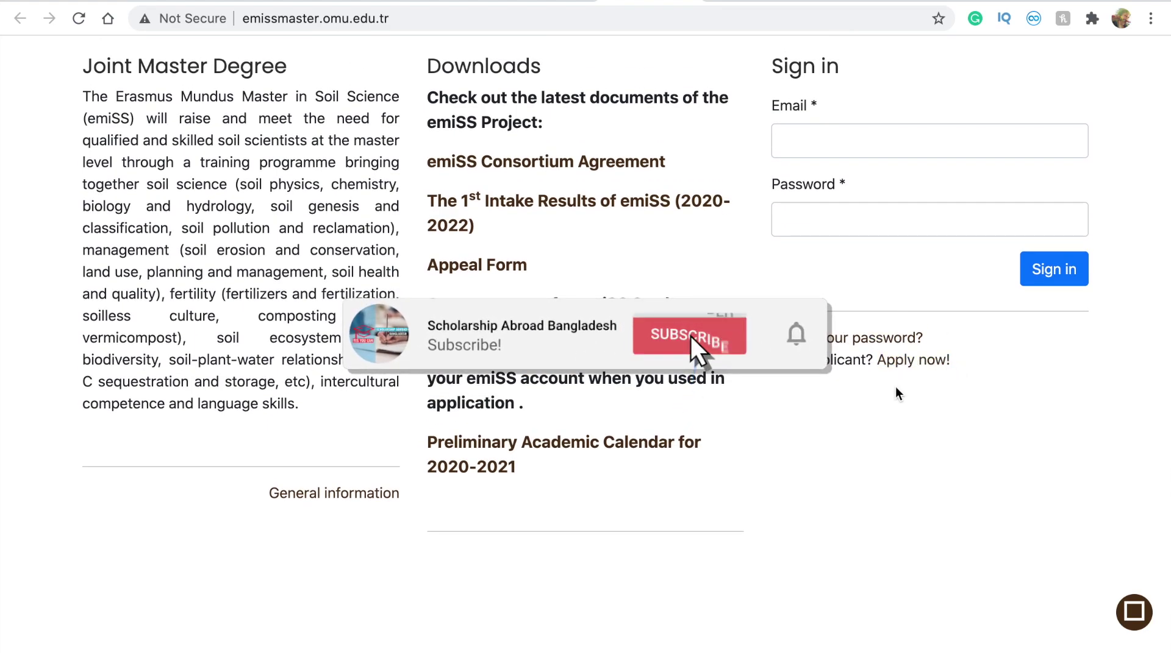
# Open the application information for new applicants and highlight the note about not sending documents by post or email.
pyautogui.scroll(1, 919, 373)
pyautogui.click(906, 397)
pyautogui.scroll(-7, 292, 469)
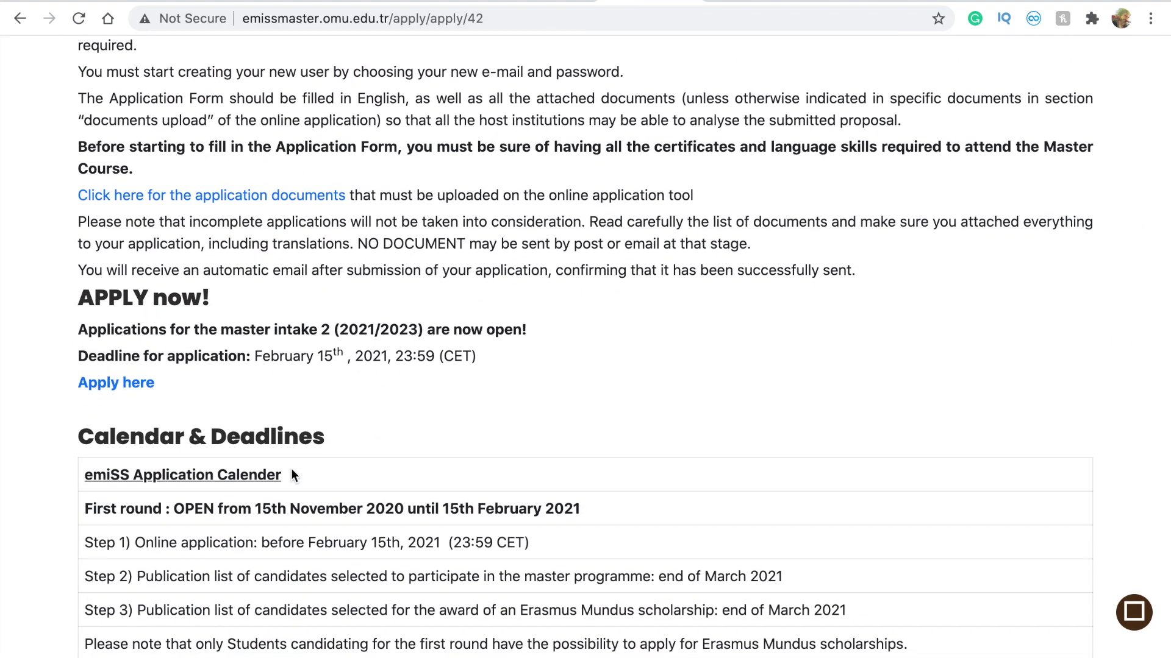
pyautogui.moveTo(361, 242); pyautogui.dragTo(583, 246)
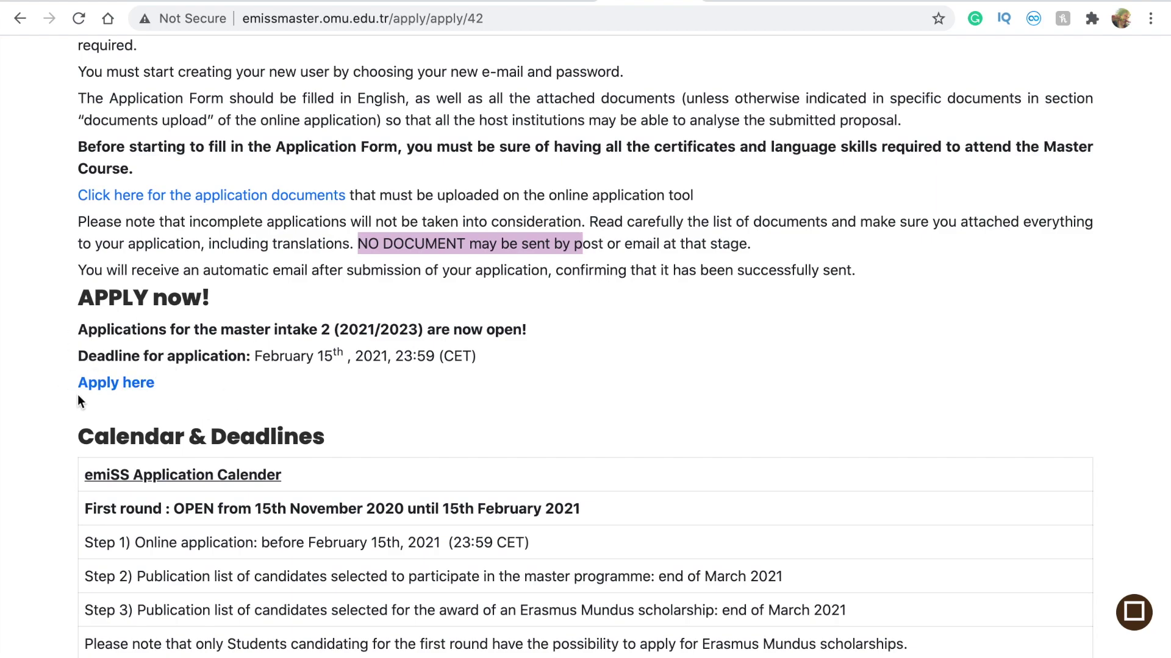
# Open the emiSS online application and create a new user with a username, account password and e-mail address.
pyautogui.click(124, 382)
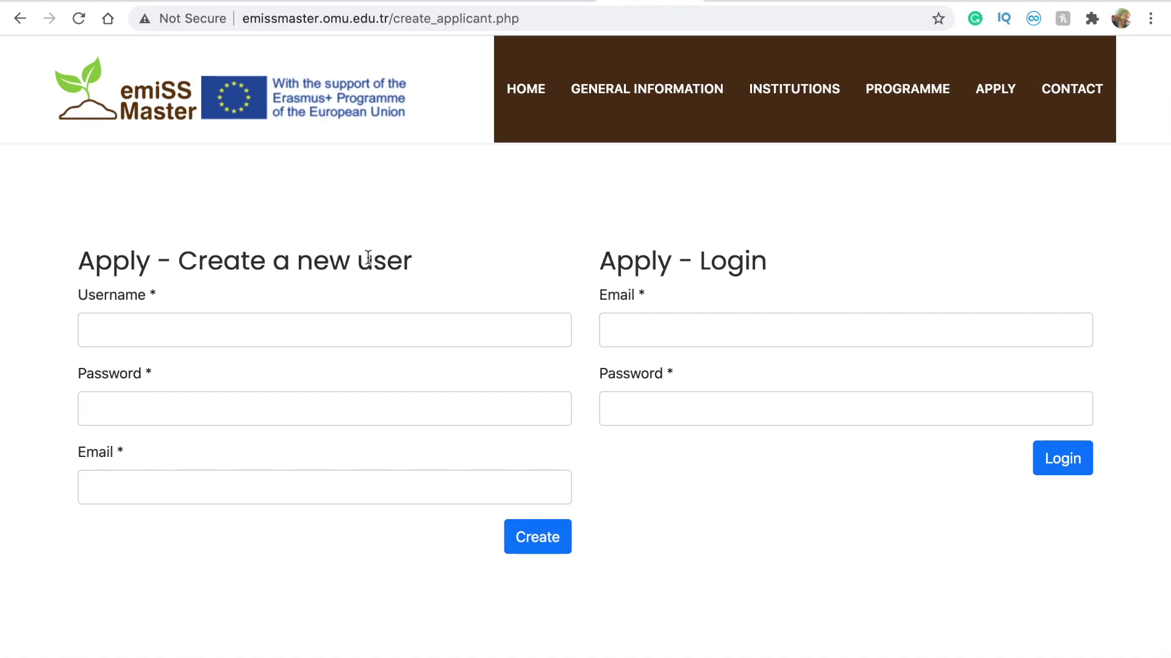
pyautogui.scroll(-2, 366, 256)
pyautogui.scroll(1, 367, 256)
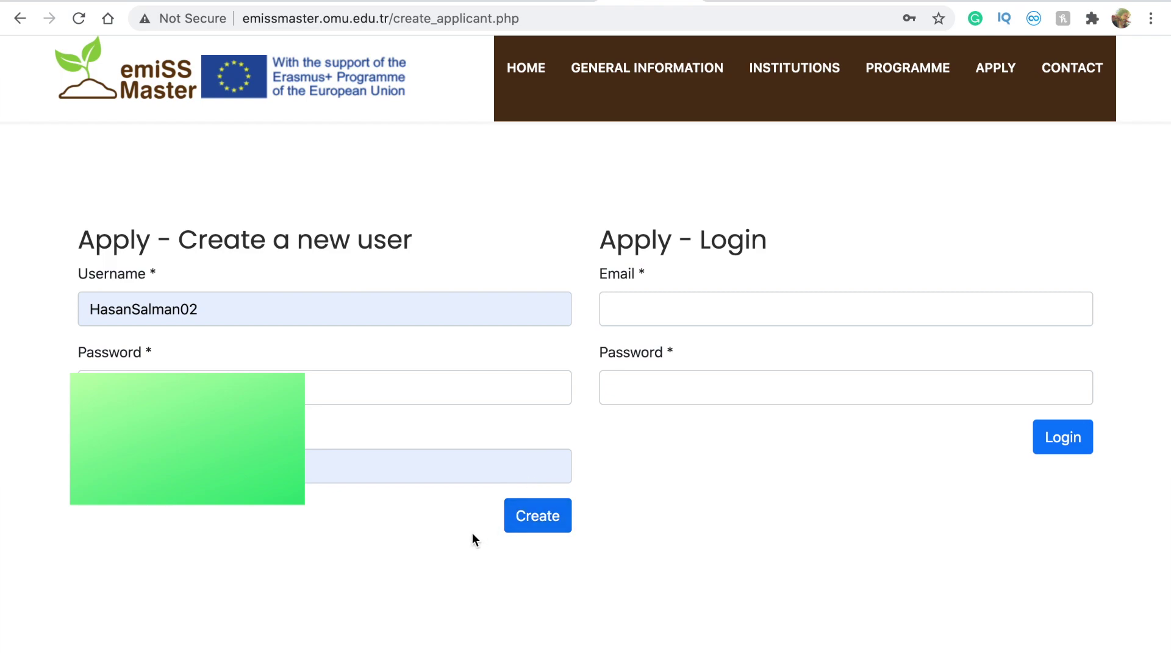
pyautogui.scroll(-3, 471, 541)
pyautogui.click(553, 450)
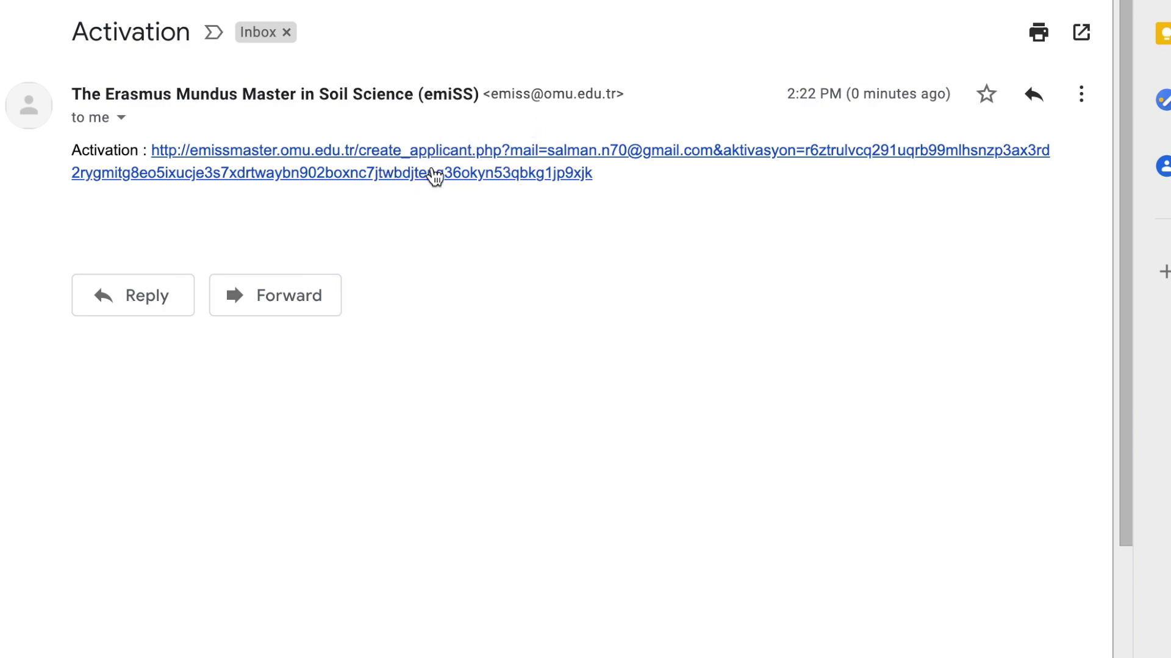
# Activate the new account through the link in the emiSS Activation e-mail and log in with the account e-mail and password.
pyautogui.click(478, 149)
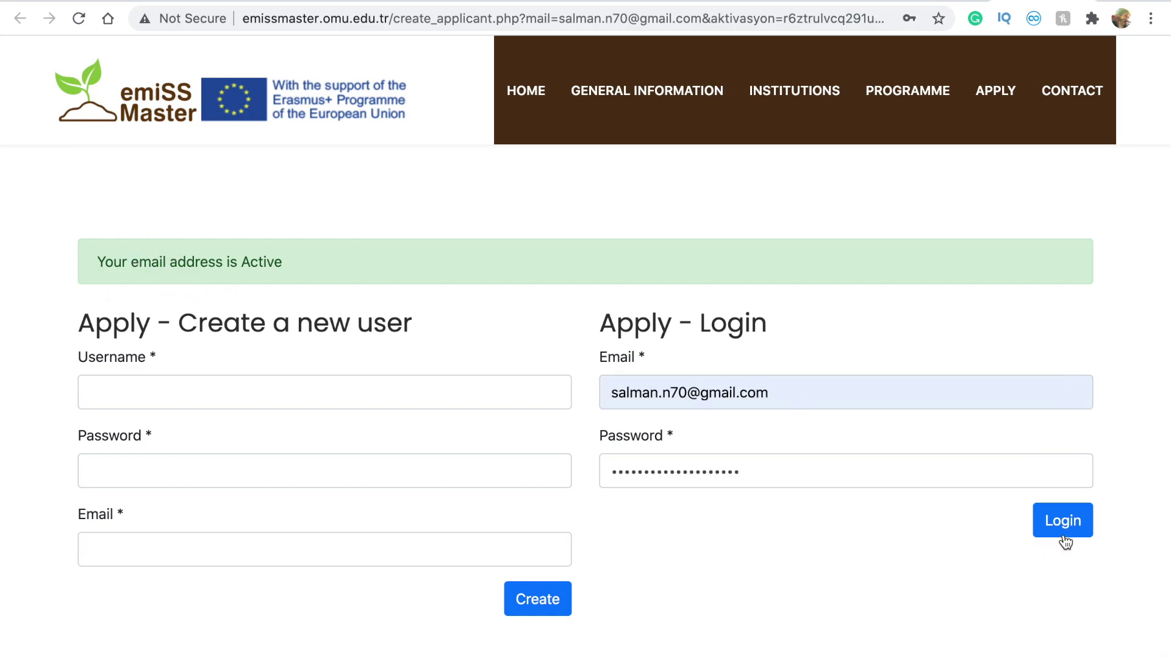
pyautogui.click(1046, 528)
# Review the application procedure and calendar, accept the conditions and start the emiSS application.
pyautogui.scroll(-5, 492, 360)
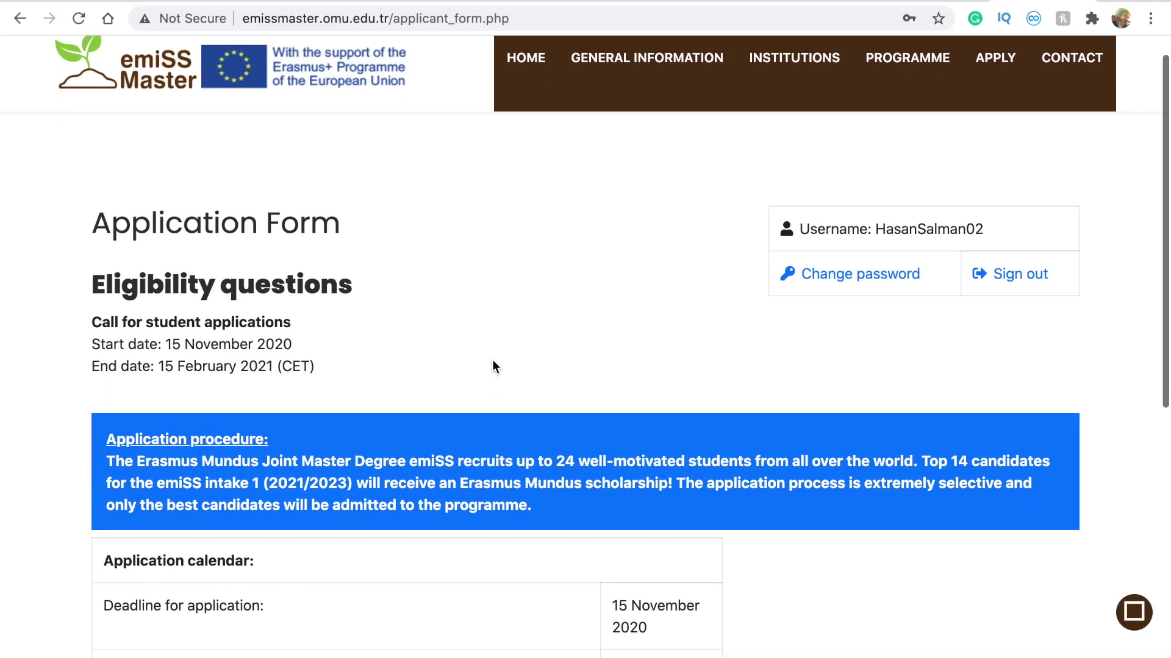
pyautogui.scroll(-5, 492, 360)
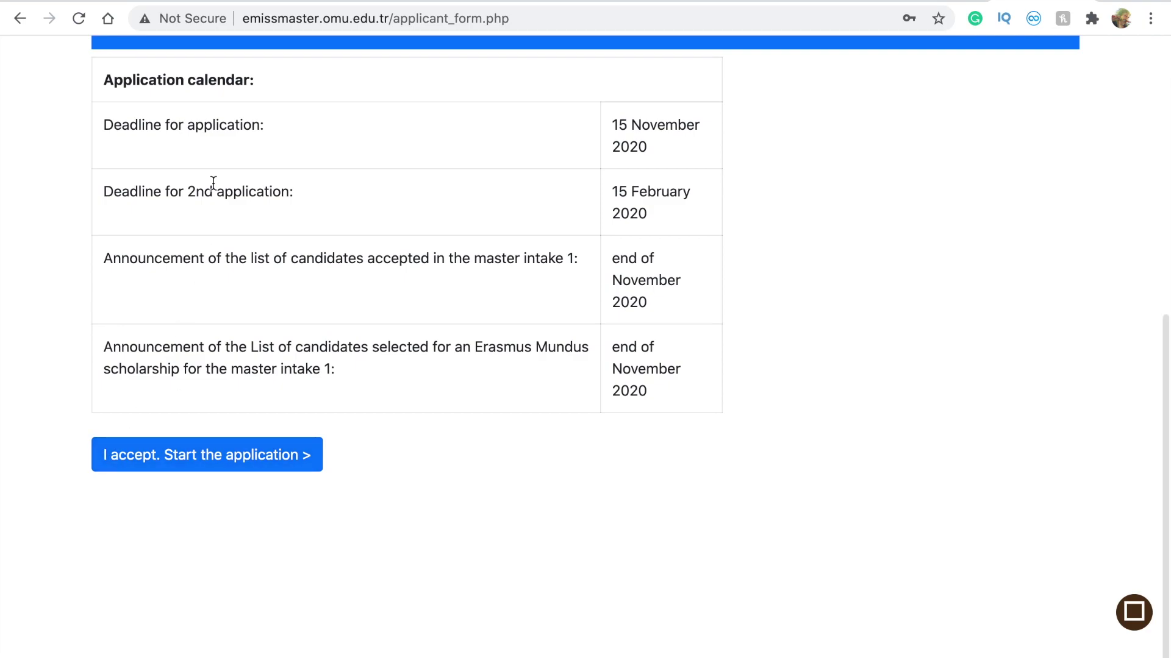
pyautogui.scroll(7, 214, 181)
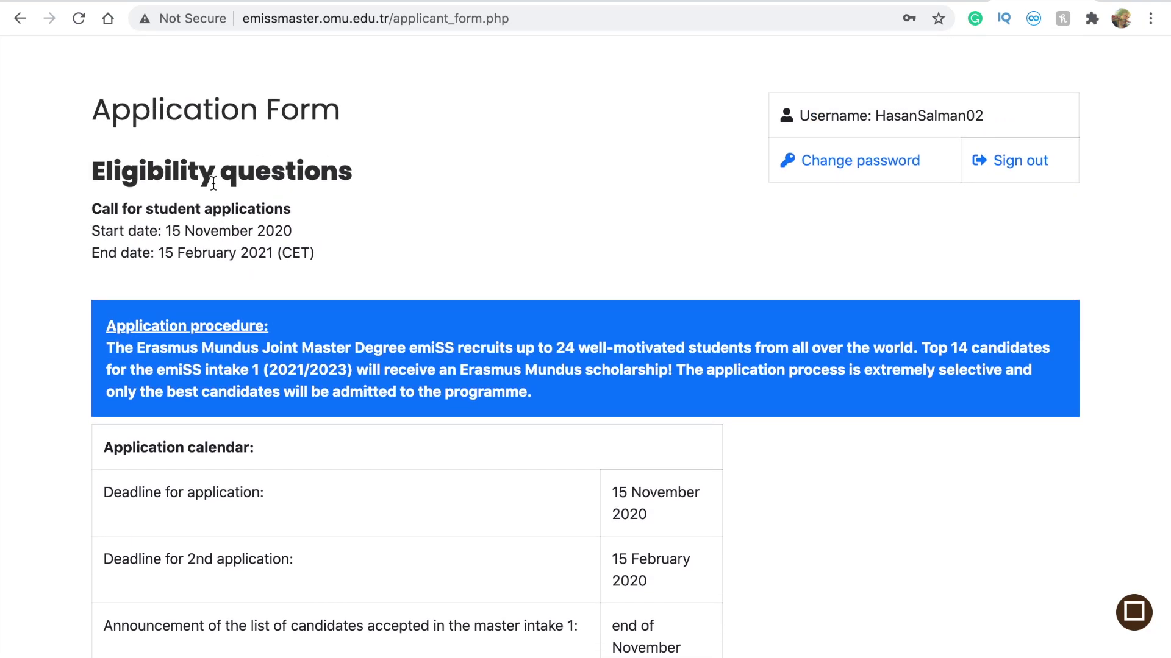
pyautogui.scroll(2, 213, 182)
pyautogui.scroll(-10, 214, 182)
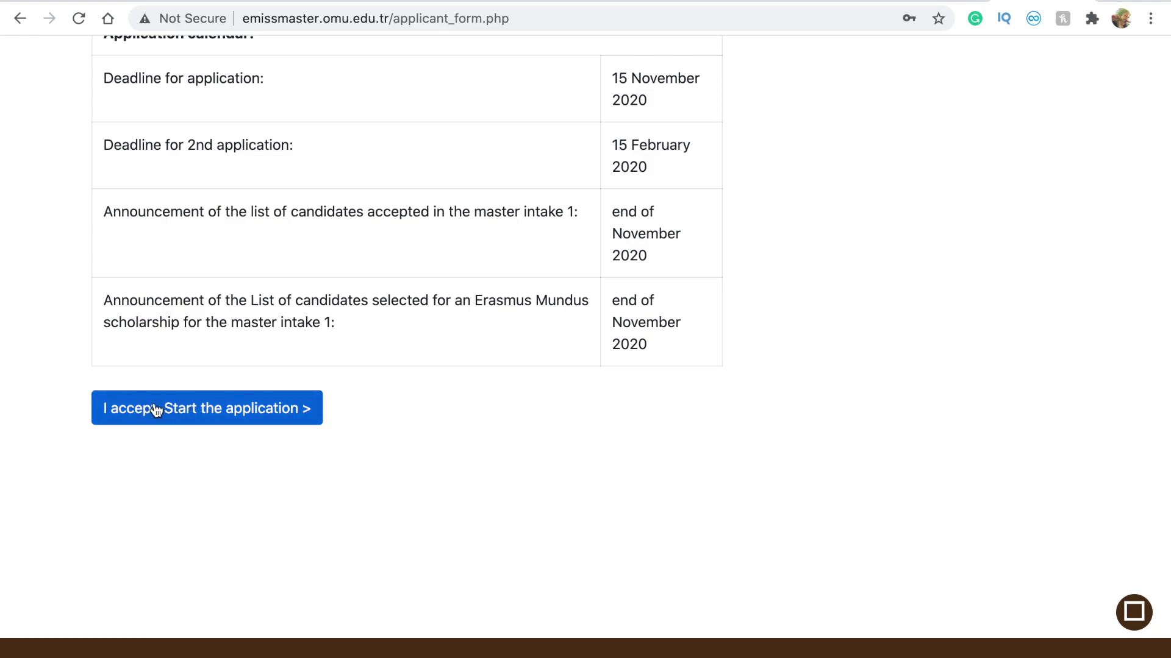
pyautogui.click(264, 408)
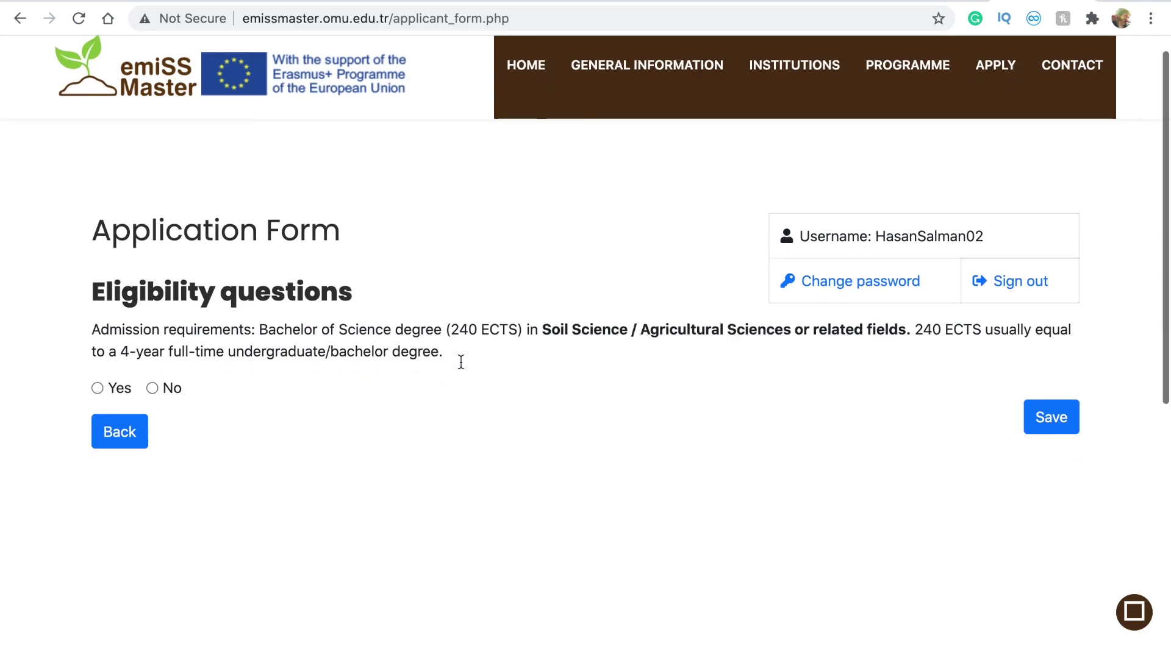
# Answer Yes to both bachelor's degree questions and No to having already benefitted from an Erasmus Mundus scholarship, saving the answers.
pyautogui.scroll(-2, 459, 361)
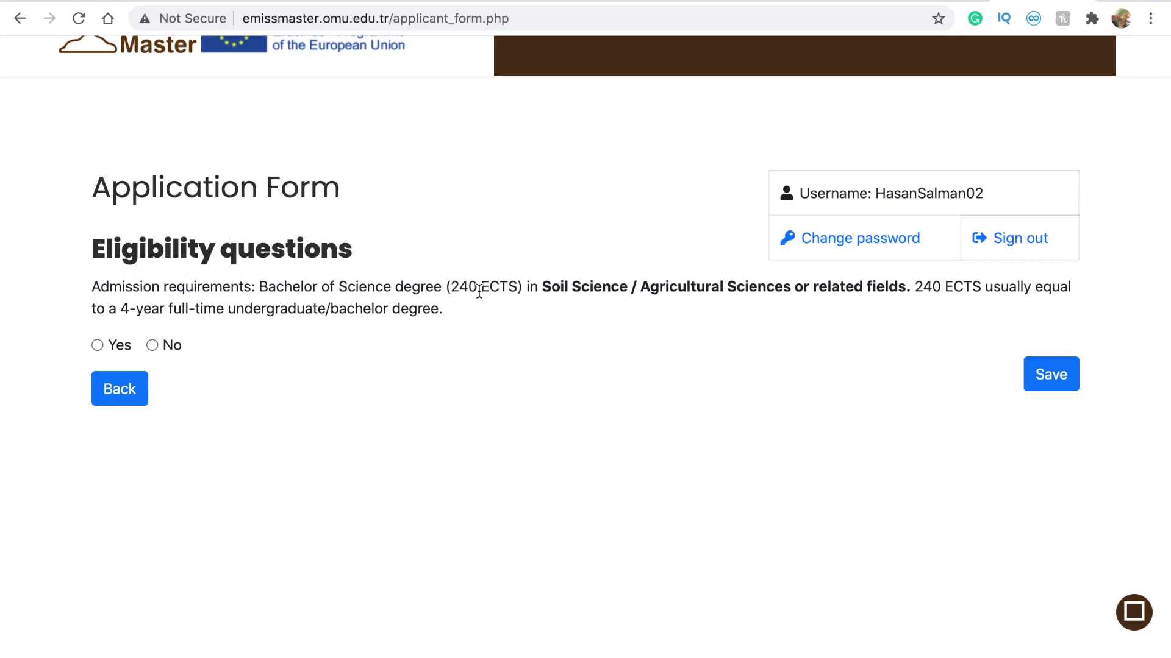
pyautogui.click(98, 345)
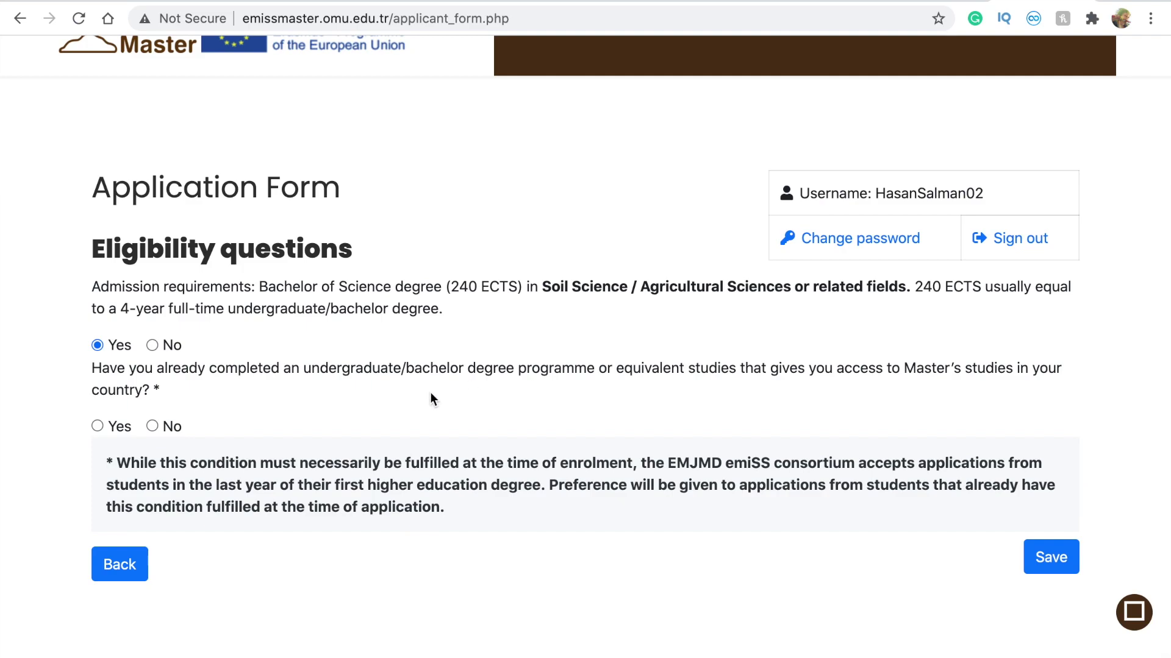
pyautogui.click(112, 425)
pyautogui.click(1050, 557)
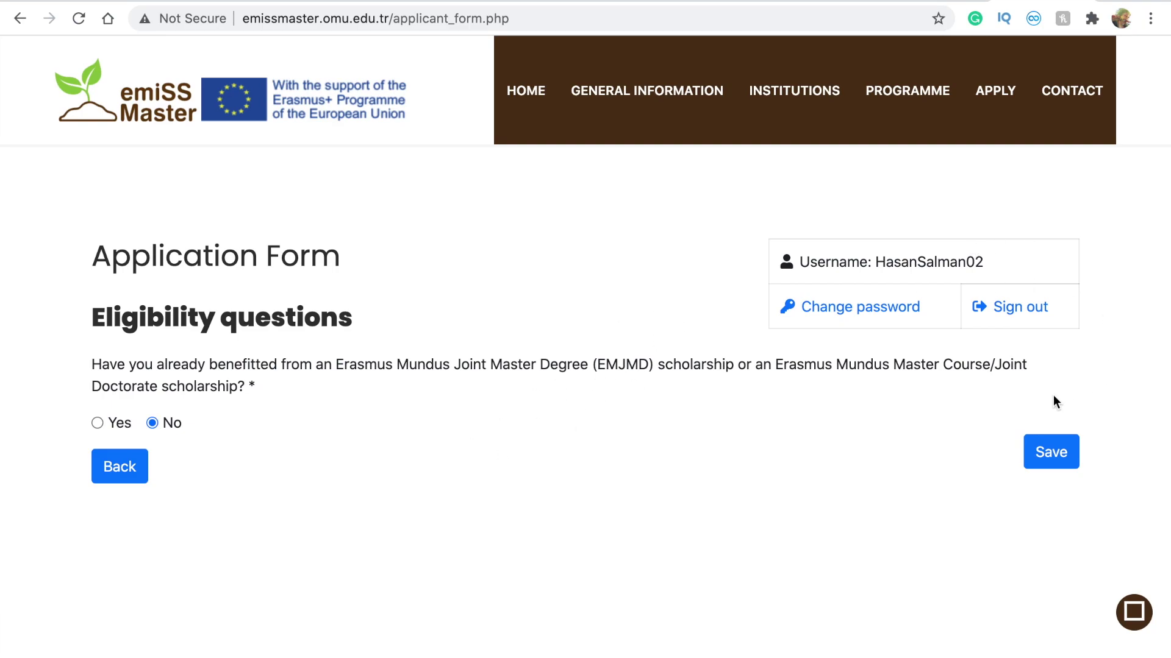
pyautogui.click(1047, 462)
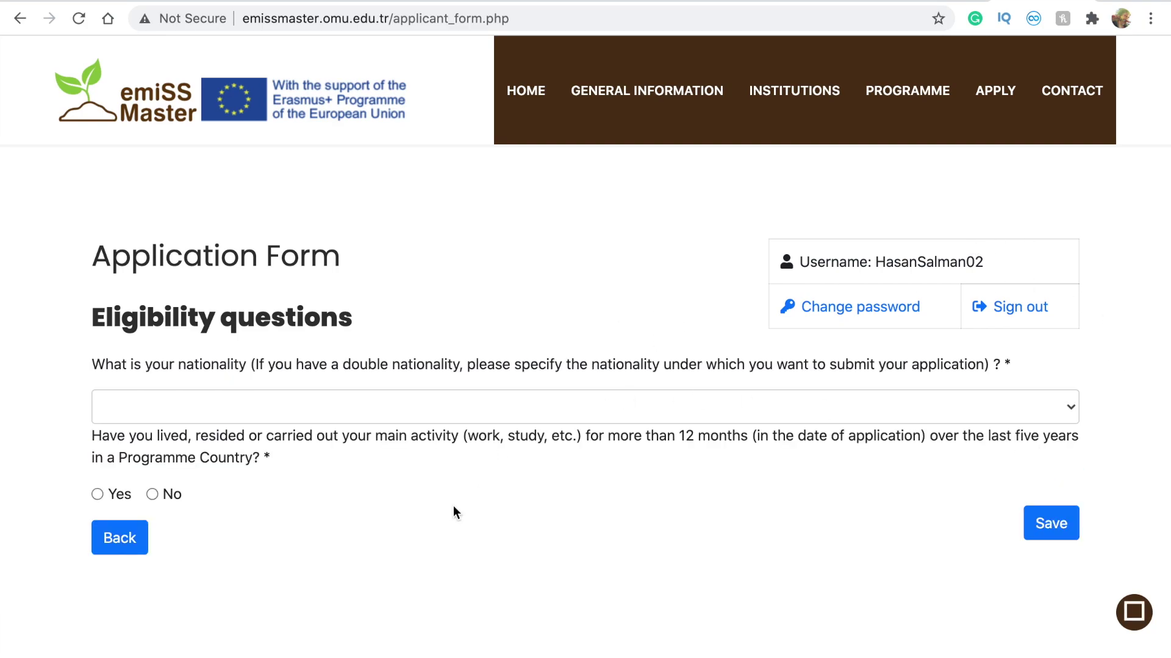
# Set the nationality to Bangladesh and answer No to having lived over 12 months in a Programme Country.
pyautogui.scroll(-2, 452, 506)
pyautogui.click(255, 346)
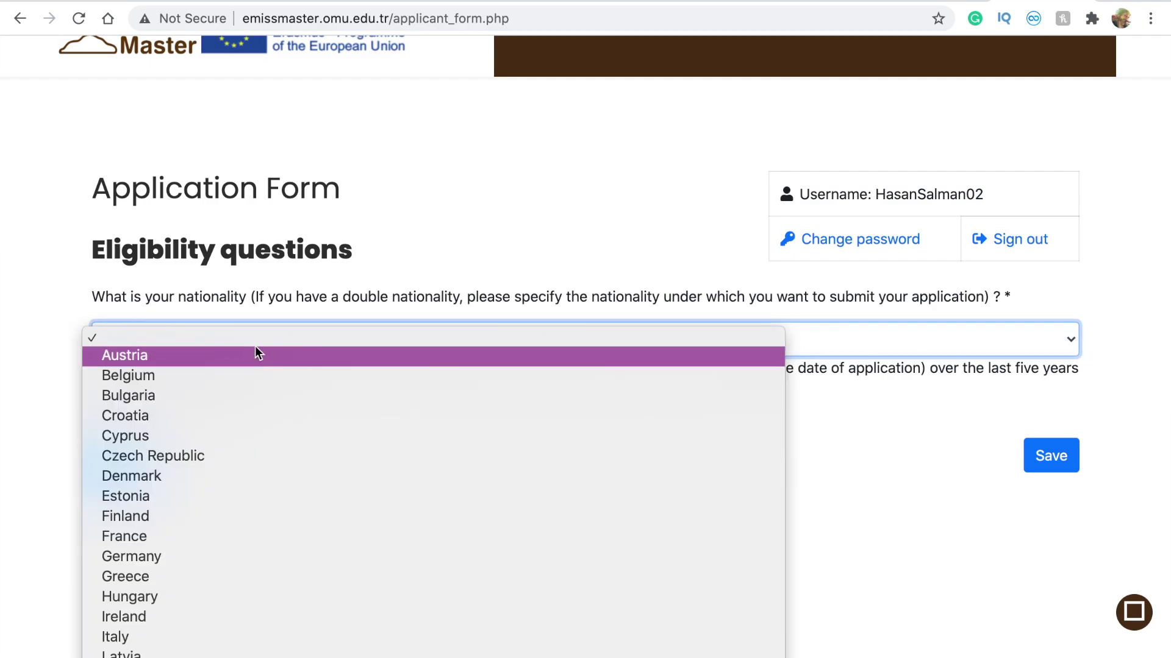
pyautogui.scroll(-10, 221, 562)
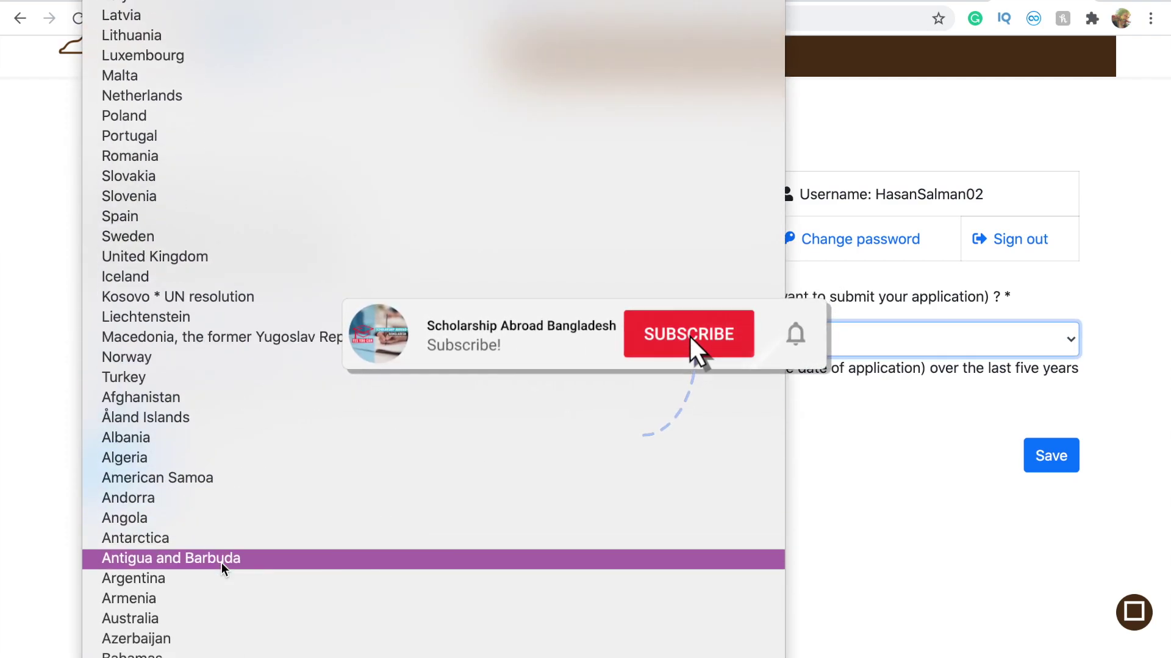
pyautogui.scroll(-3, 221, 562)
pyautogui.click(221, 562)
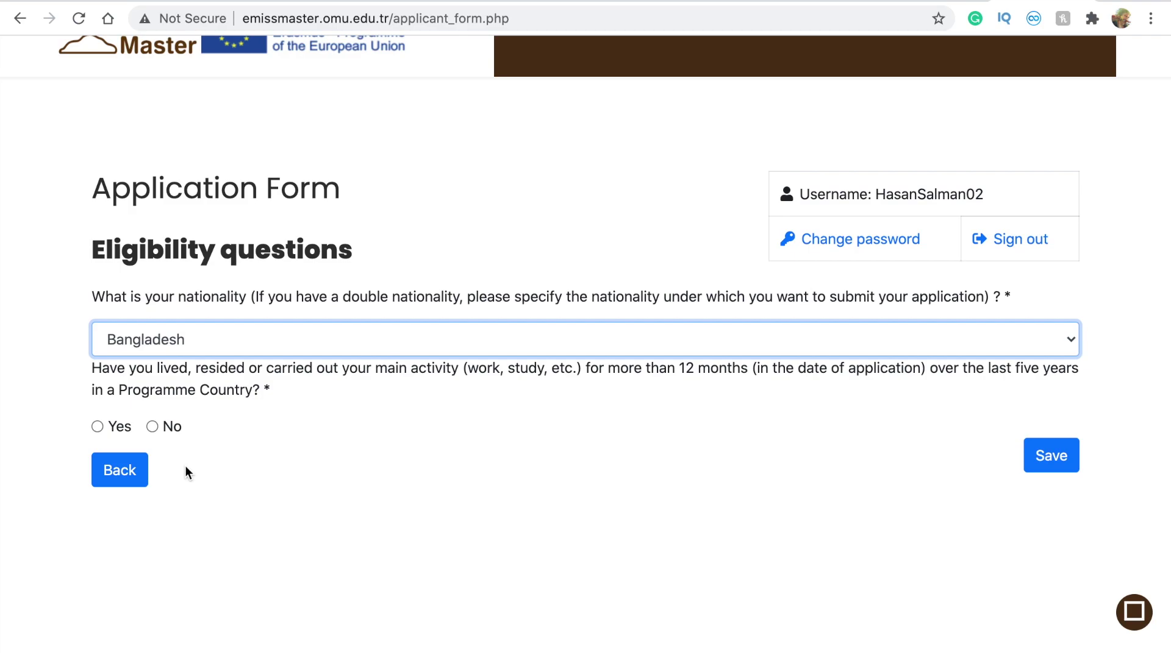
pyautogui.click(152, 426)
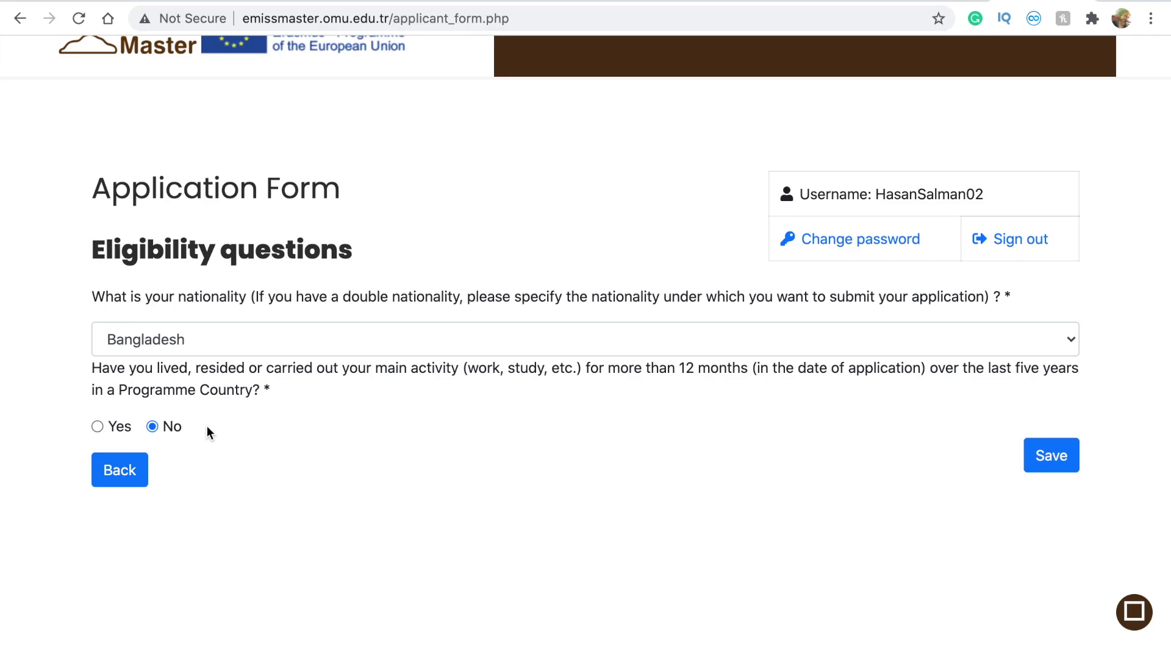
# Save the nationality and residence answers and continue to the special-situations question.
pyautogui.scroll(2, 324, 434)
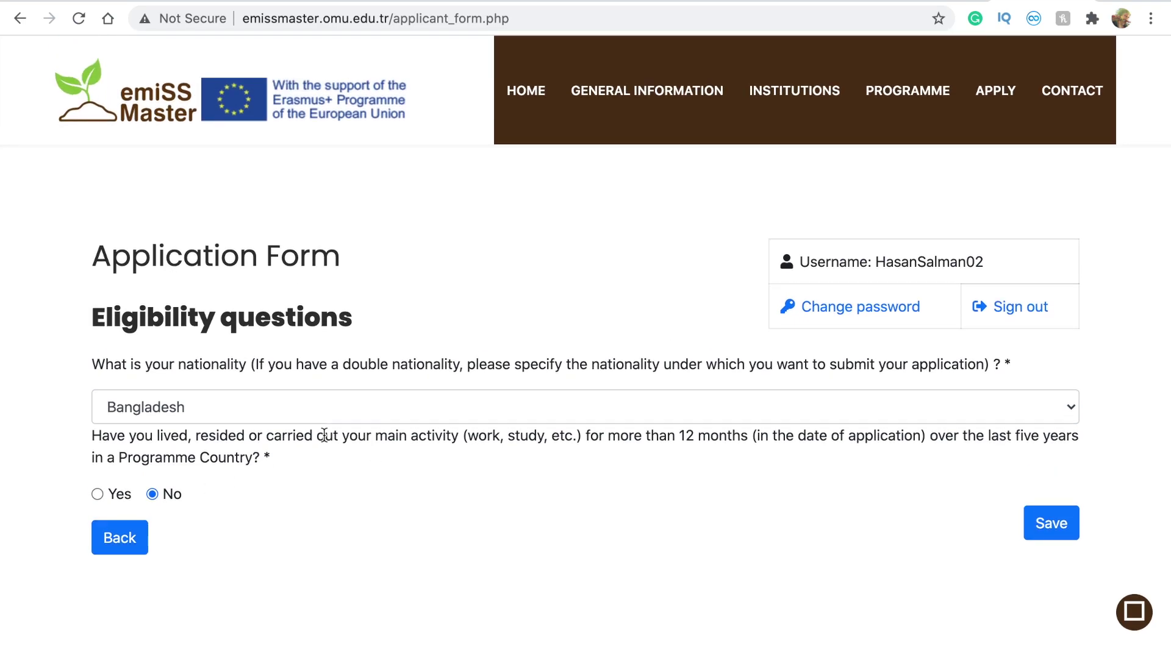
pyautogui.scroll(-2, 324, 434)
pyautogui.click(1045, 450)
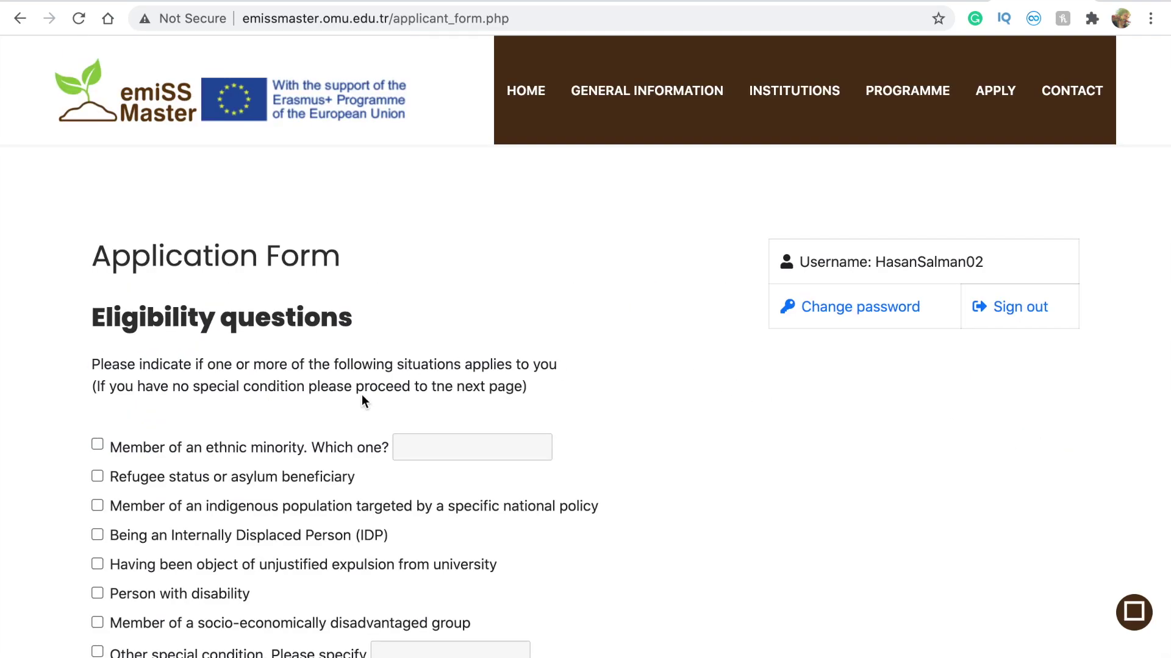
pyautogui.scroll(-2, 353, 406)
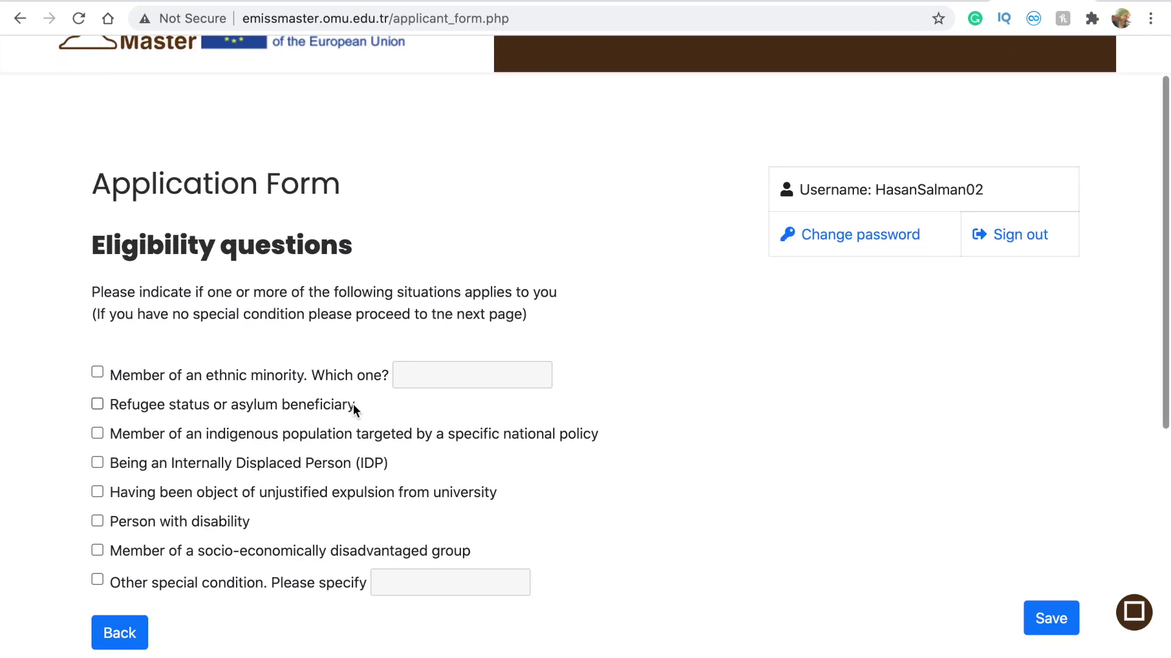
pyautogui.scroll(-2, 251, 342)
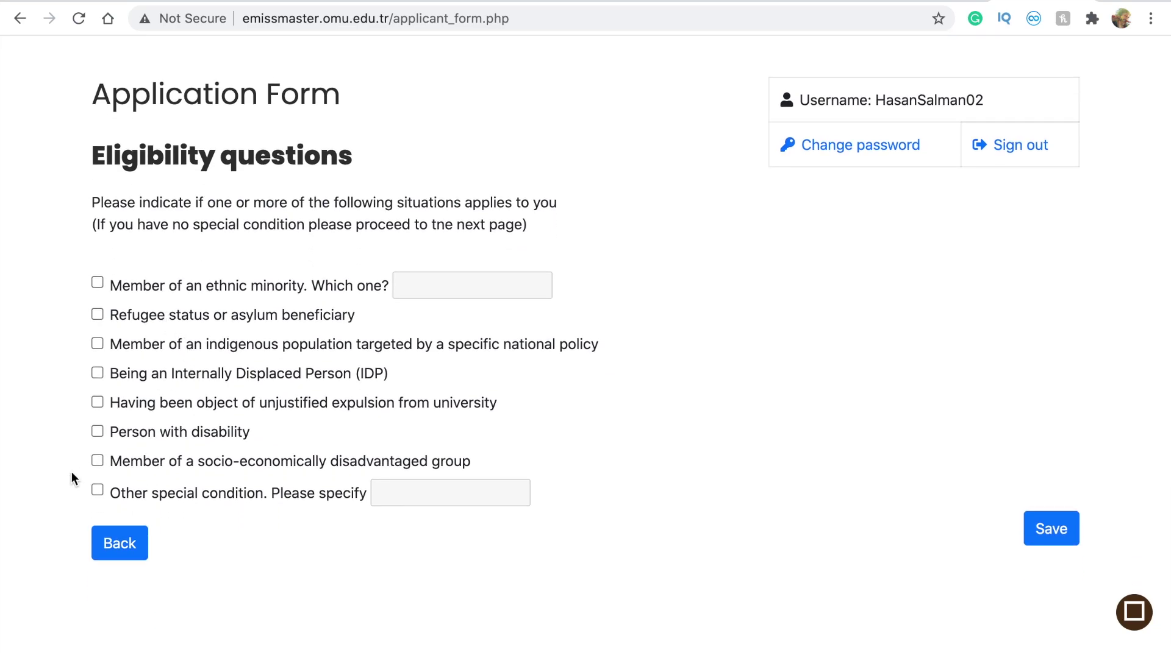
pyautogui.click(95, 433)
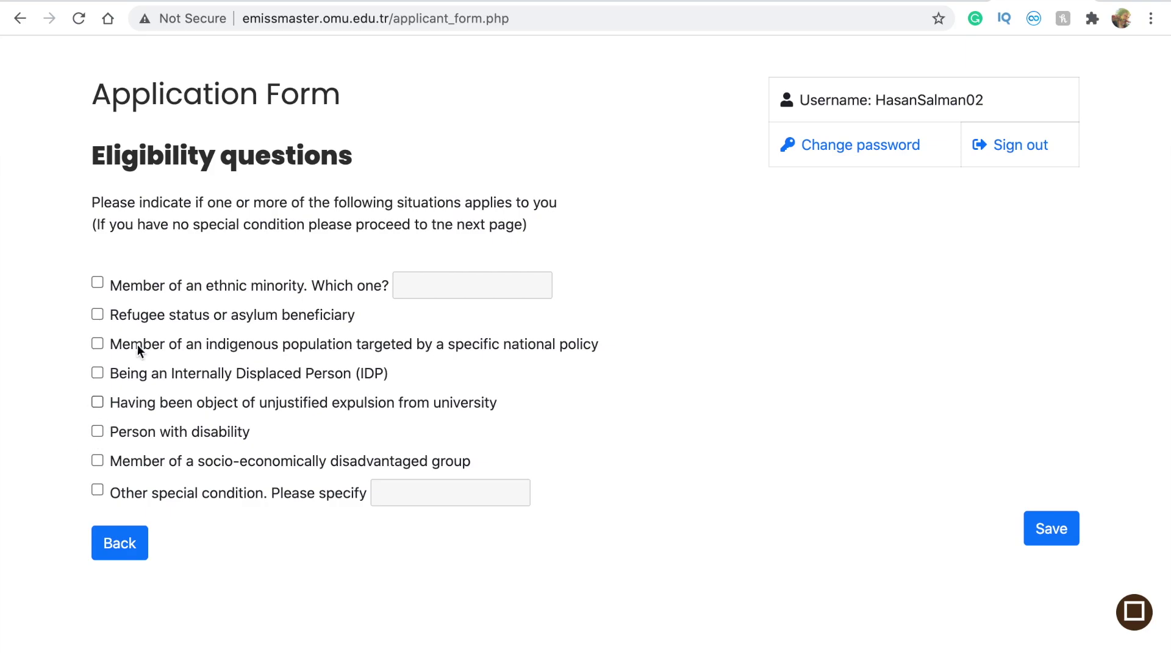
pyautogui.click(101, 286)
pyautogui.click(101, 285)
pyautogui.scroll(1, 237, 462)
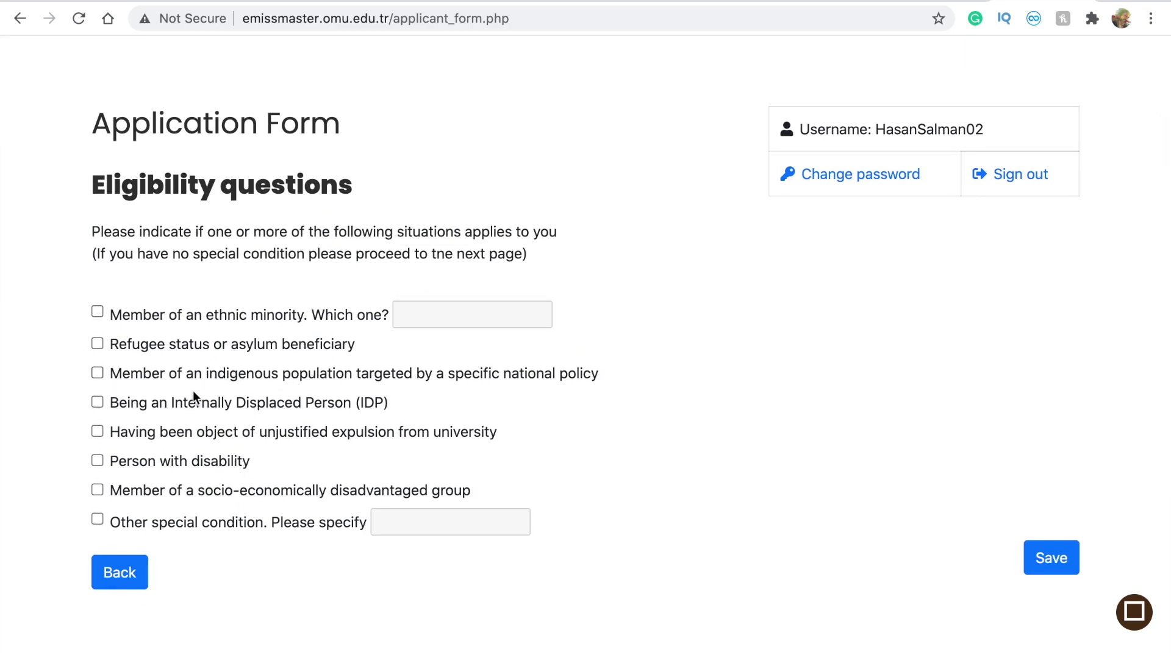
pyautogui.click(98, 519)
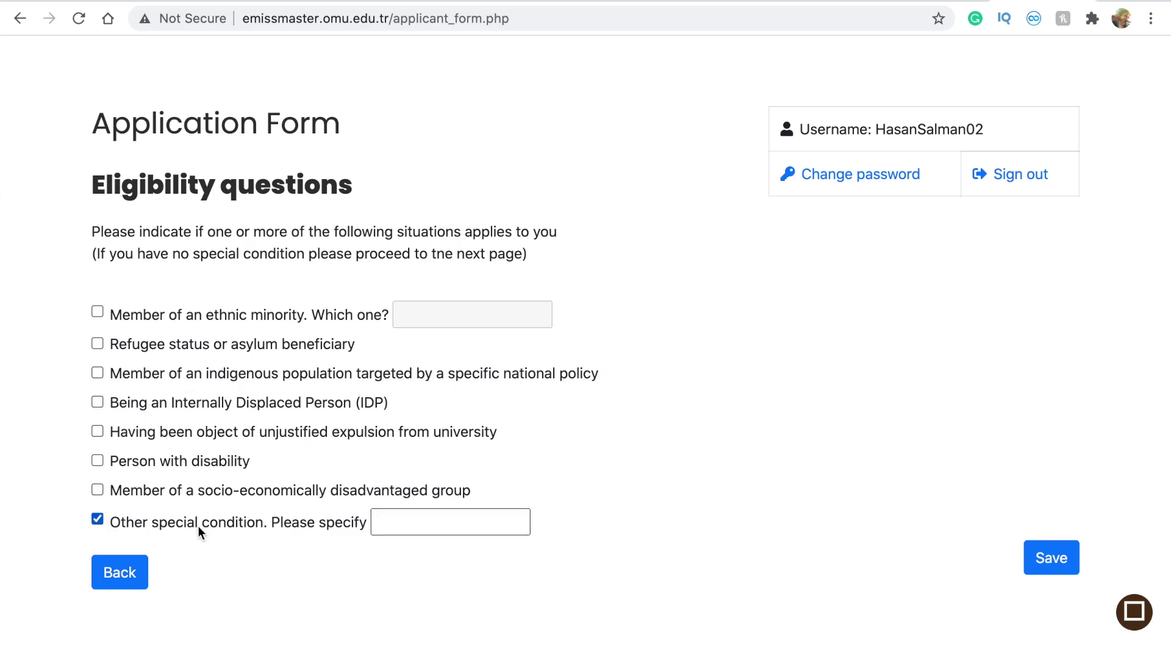
pyautogui.click(98, 519)
# Save the special-situations page without selecting any of the listed conditions.
pyautogui.scroll(3, 737, 434)
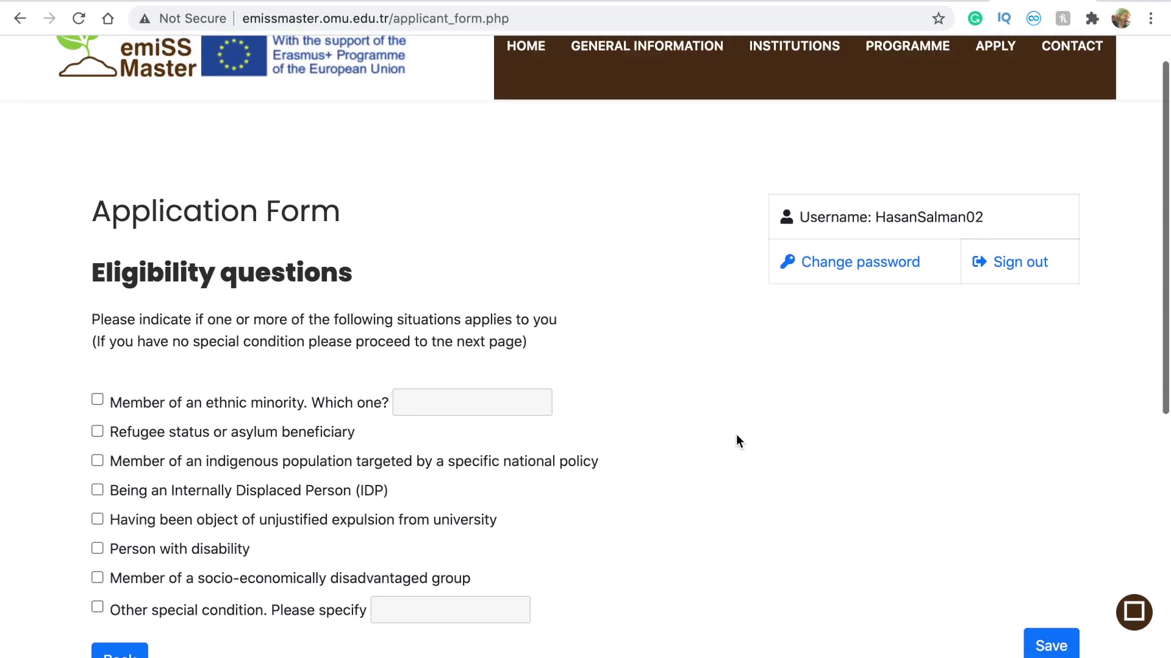
pyautogui.scroll(-1, 737, 434)
pyautogui.scroll(2, 736, 434)
pyautogui.scroll(-6, 736, 434)
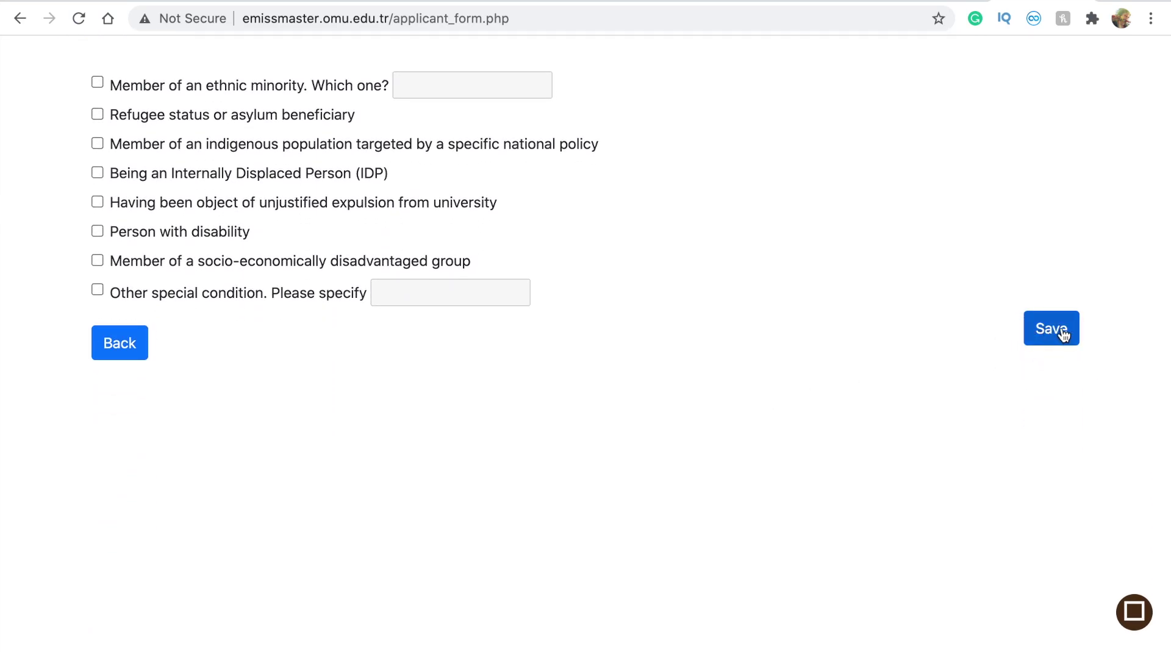
pyautogui.click(1063, 335)
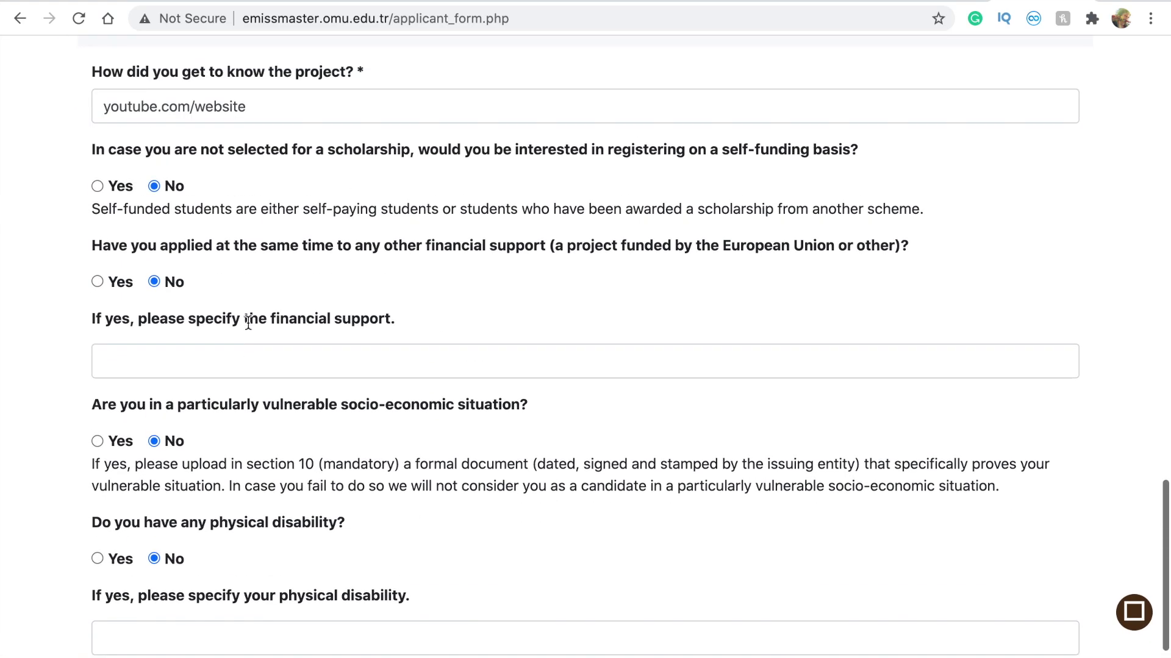
# Answer No to having applied at the same time for any other financial support.
pyautogui.scroll(15, 247, 322)
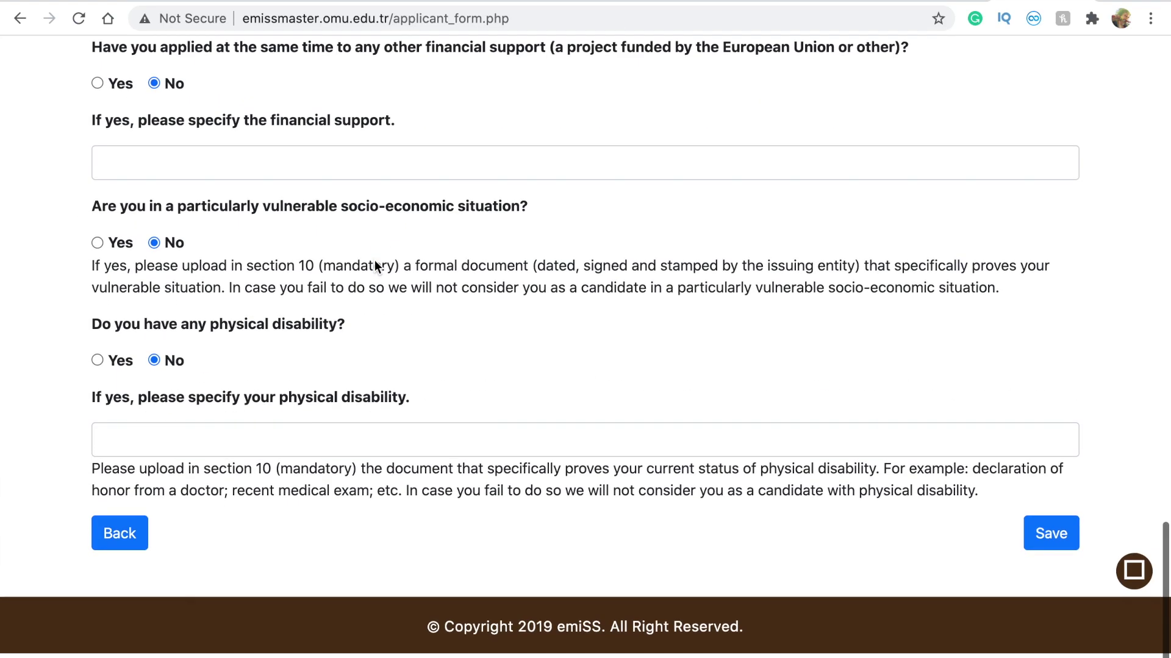
pyautogui.scroll(6, 538, 224)
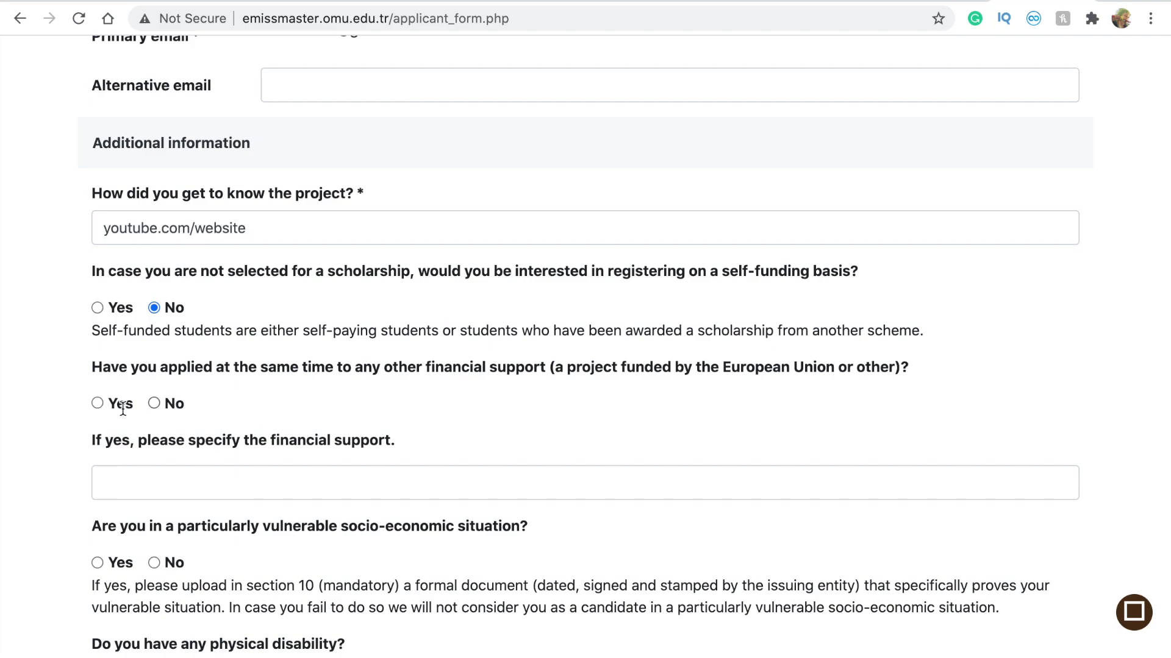
pyautogui.click(102, 403)
pyautogui.click(155, 402)
# Answer No to the vulnerable socio-economic situation and physical disability questions, and save the personal information section.
pyautogui.scroll(-3, 132, 385)
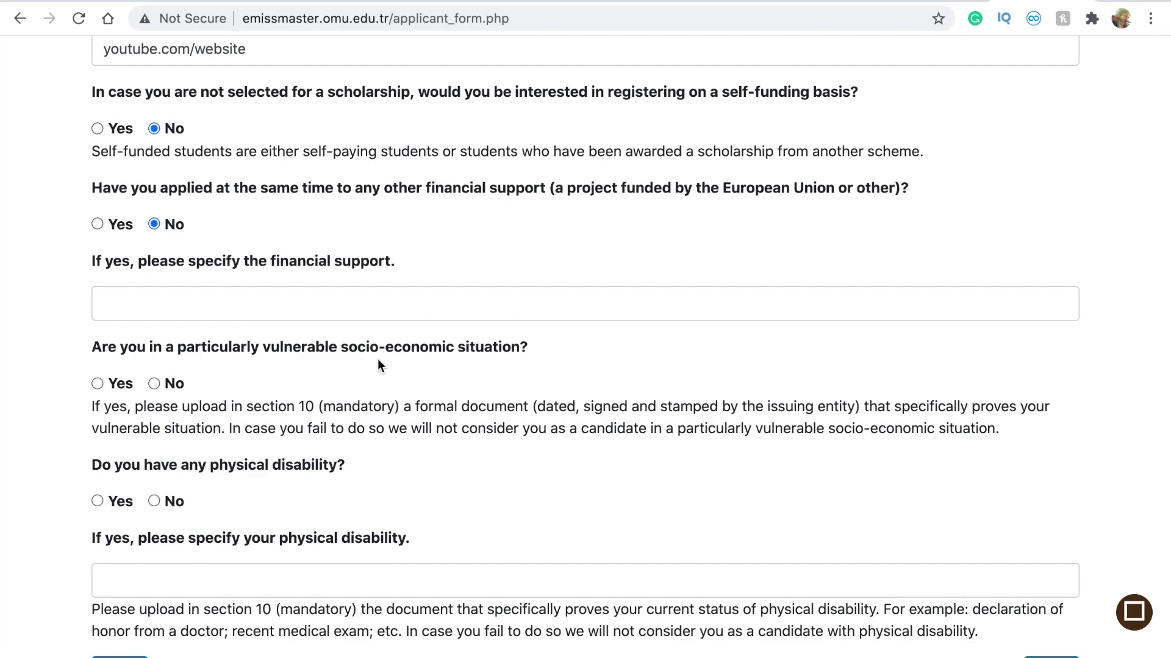
pyautogui.click(99, 384)
pyautogui.click(251, 411)
pyautogui.click(154, 384)
pyautogui.scroll(-2, 194, 506)
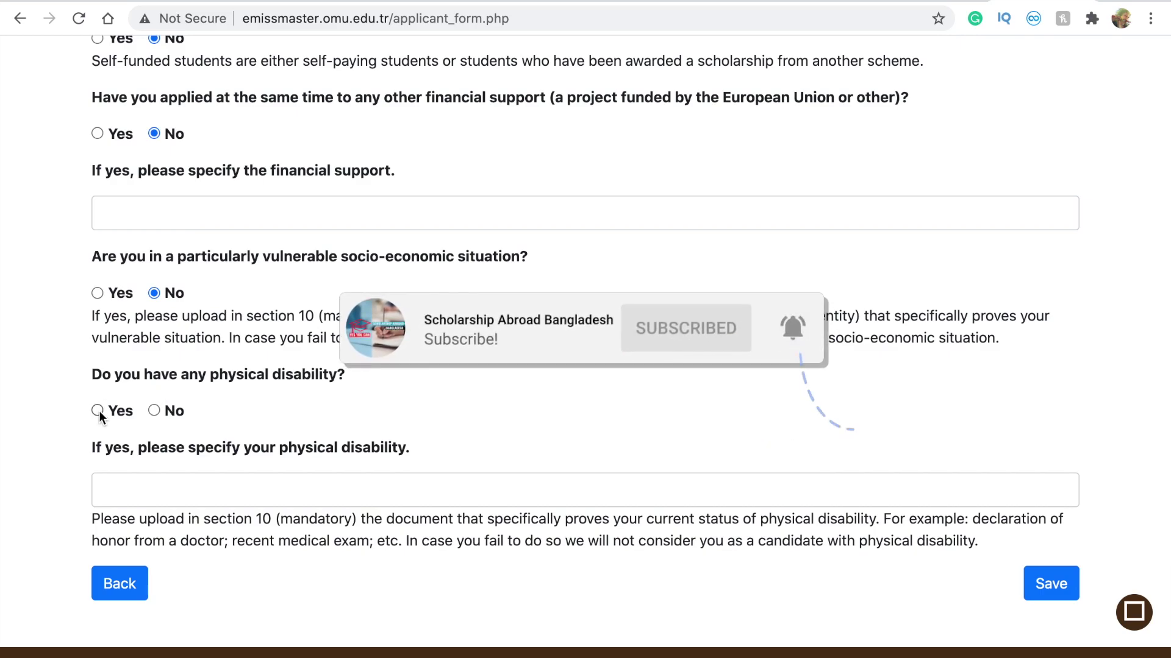
pyautogui.click(154, 411)
pyautogui.scroll(-1, 802, 468)
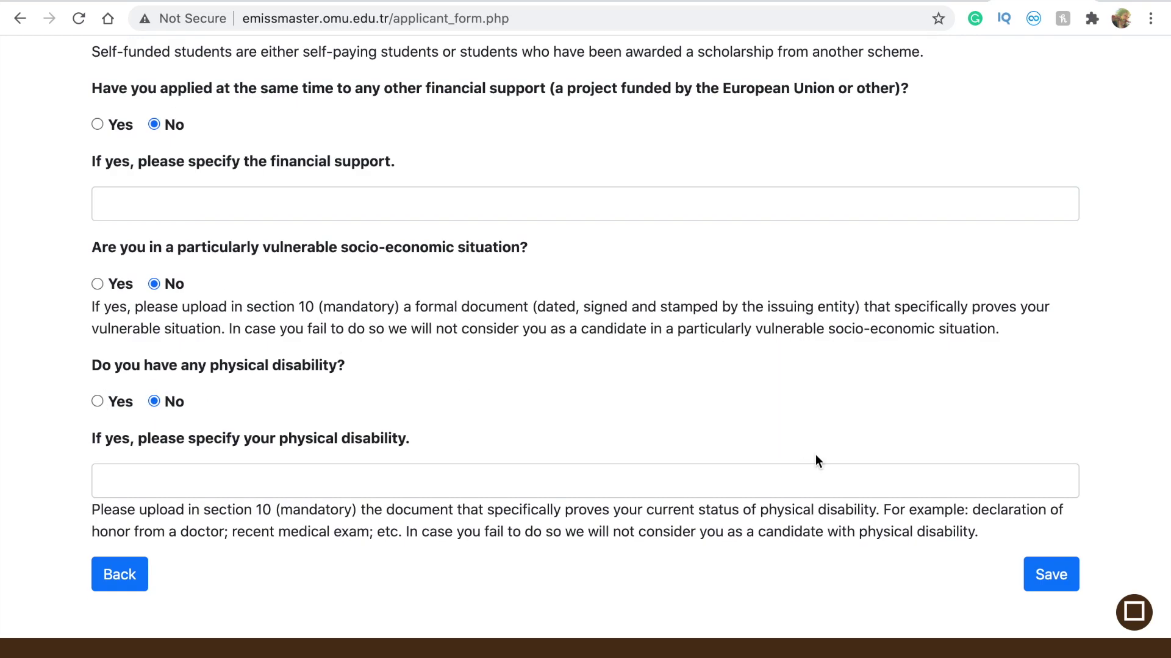
pyautogui.click(1058, 583)
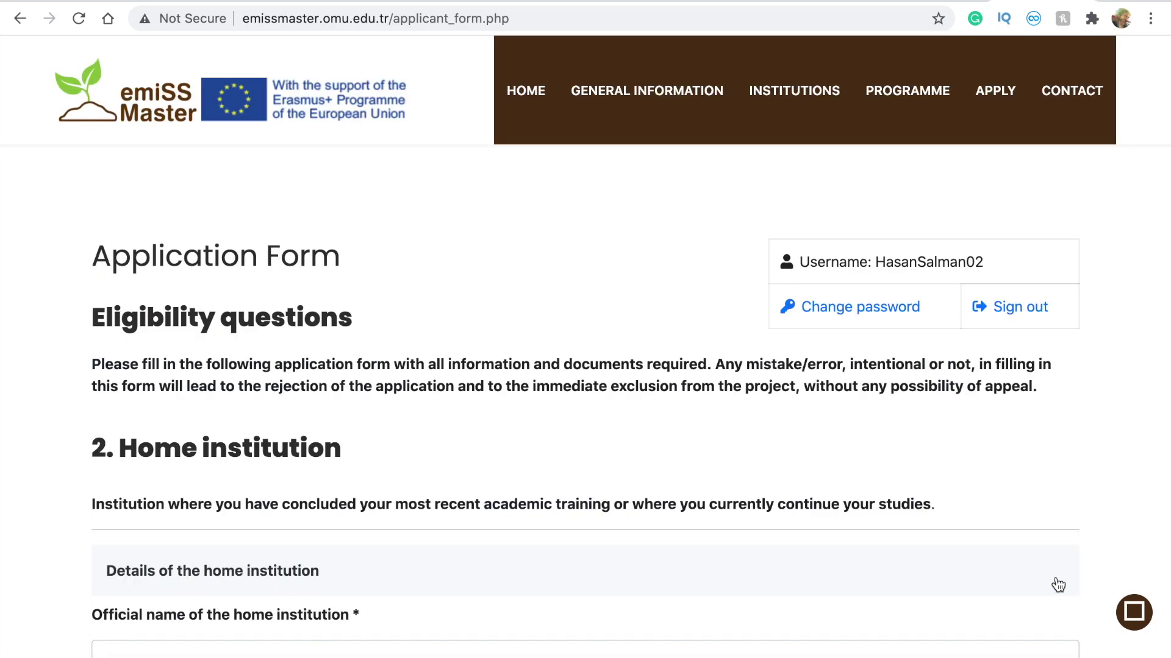
# Enter NJUPT as home institution, Engineering as faculty, china as postal address and China as country, and save the section.
pyautogui.scroll(-3, 528, 360)
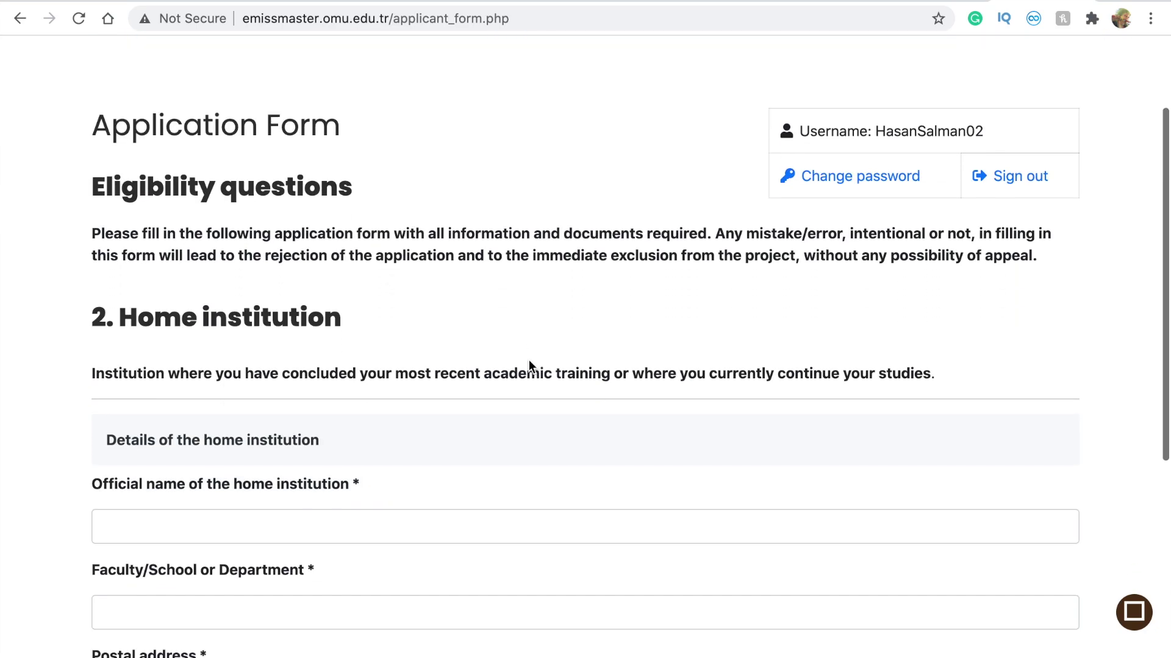
pyautogui.scroll(-2, 360, 312)
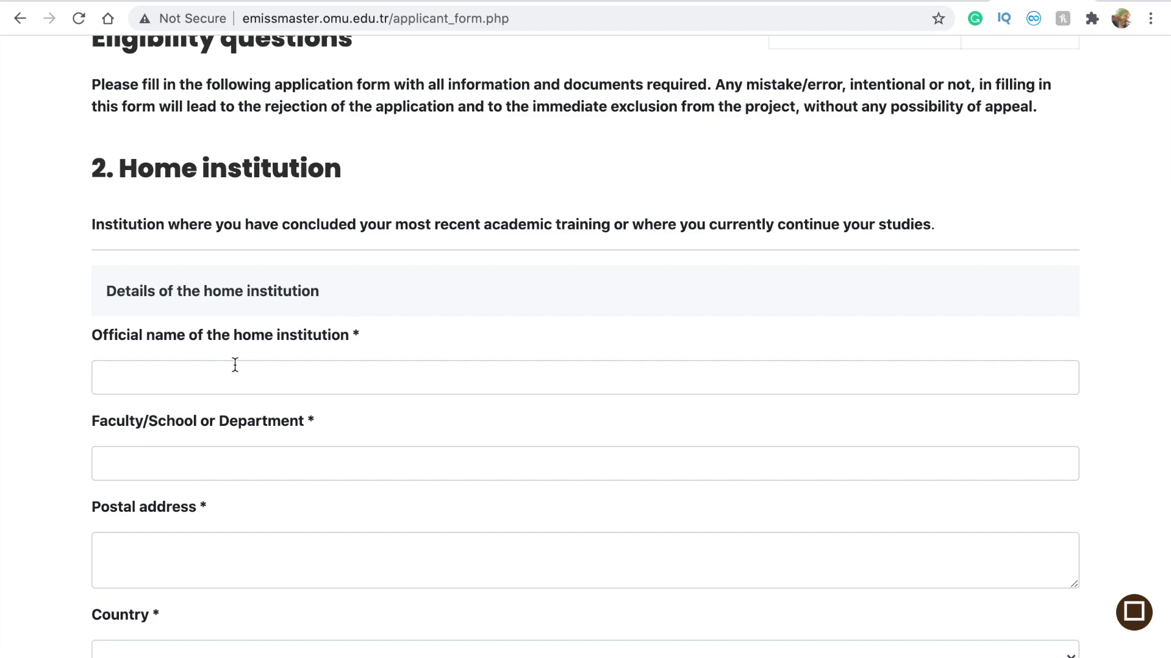
pyautogui.scroll(1, 235, 365)
pyautogui.scroll(-3, 236, 366)
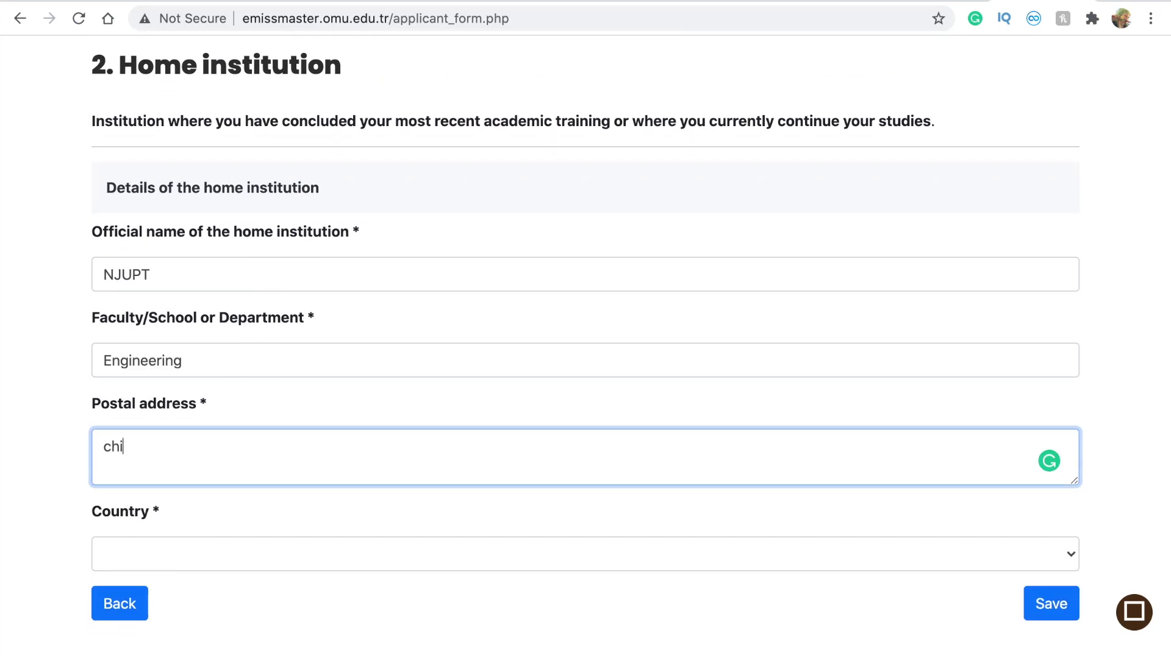
pyautogui.write('na')
pyautogui.click(130, 560)
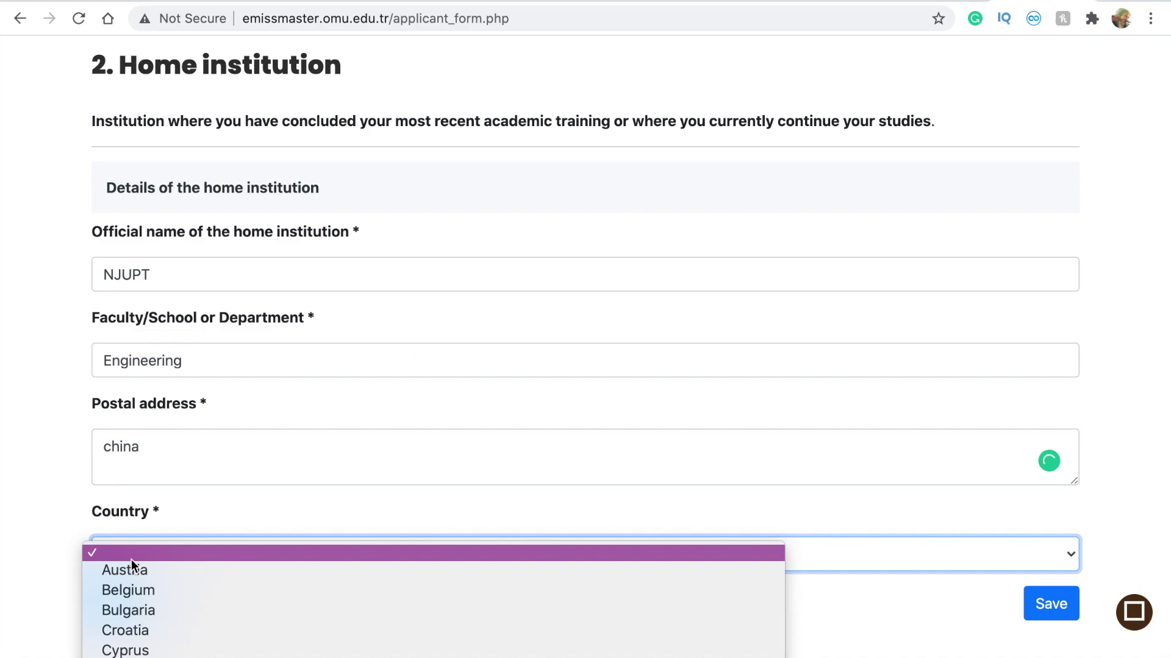
pyautogui.scroll(-5, 160, 608)
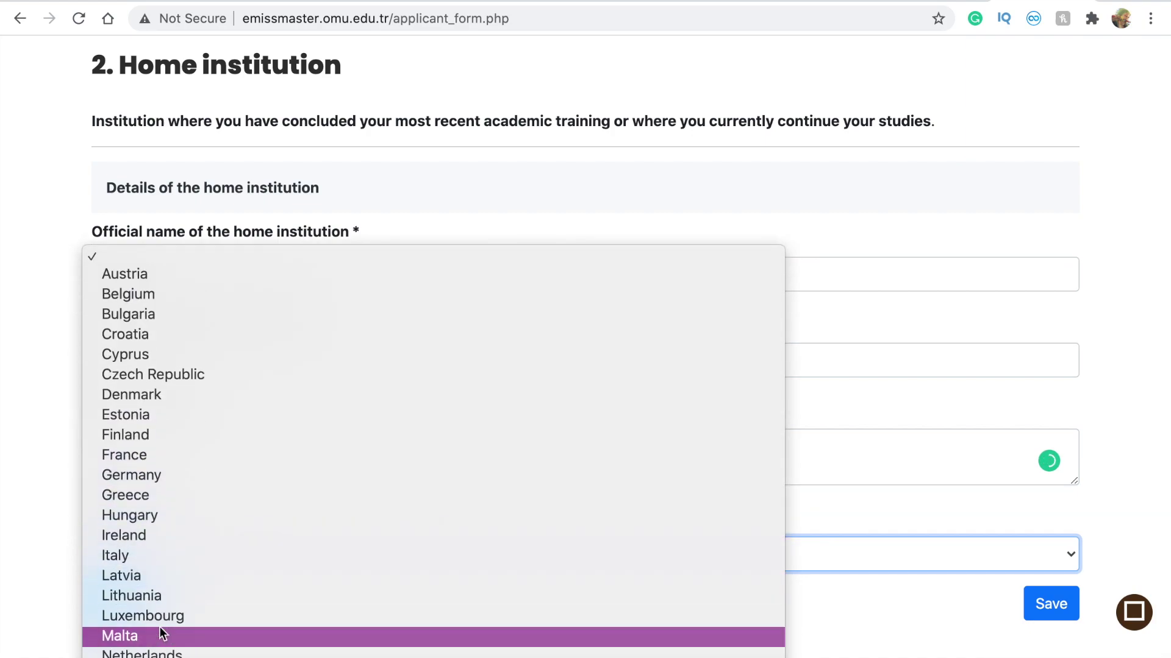
pyautogui.click(160, 634)
pyautogui.scroll(-2, 225, 415)
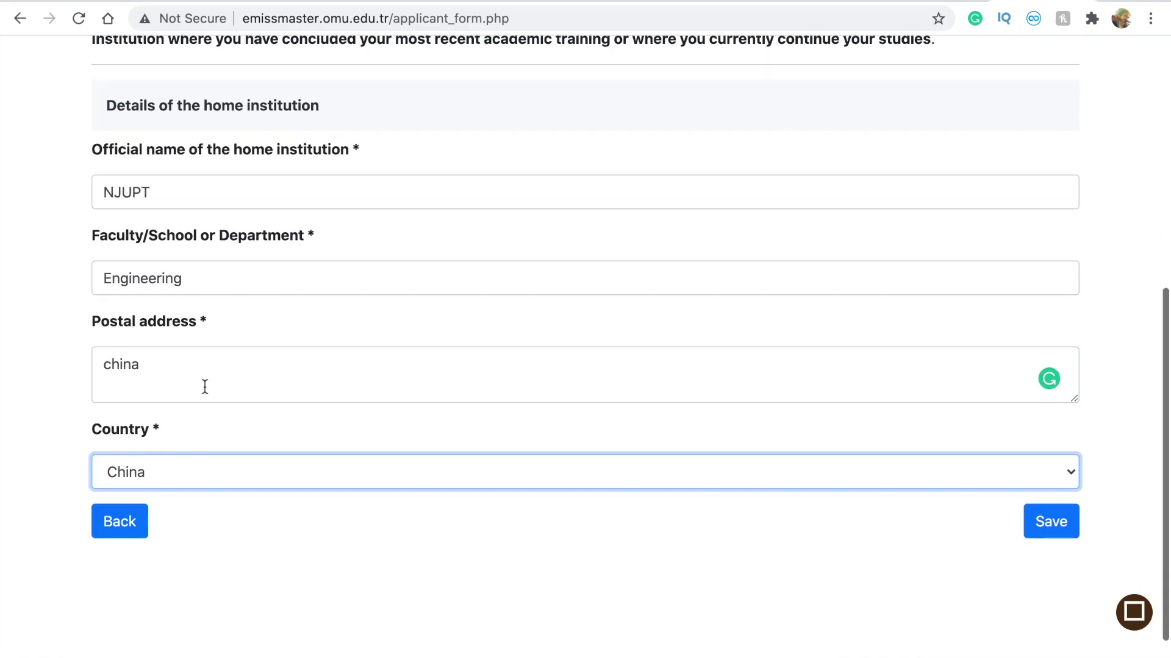
pyautogui.scroll(3, 537, 433)
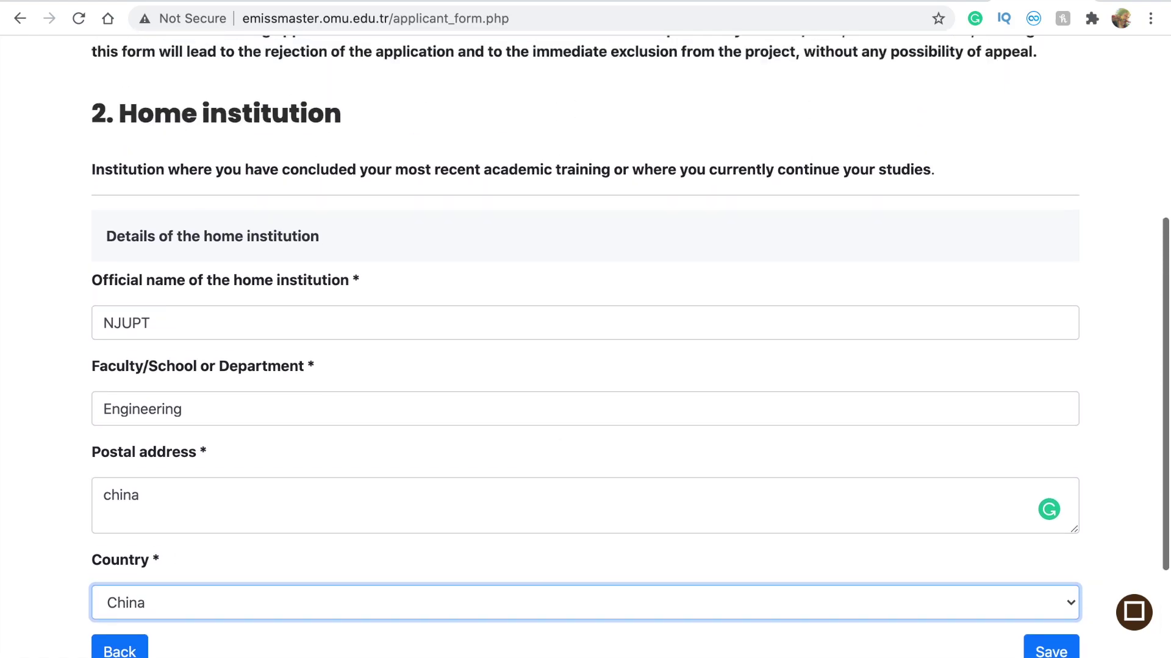
pyautogui.click(1052, 650)
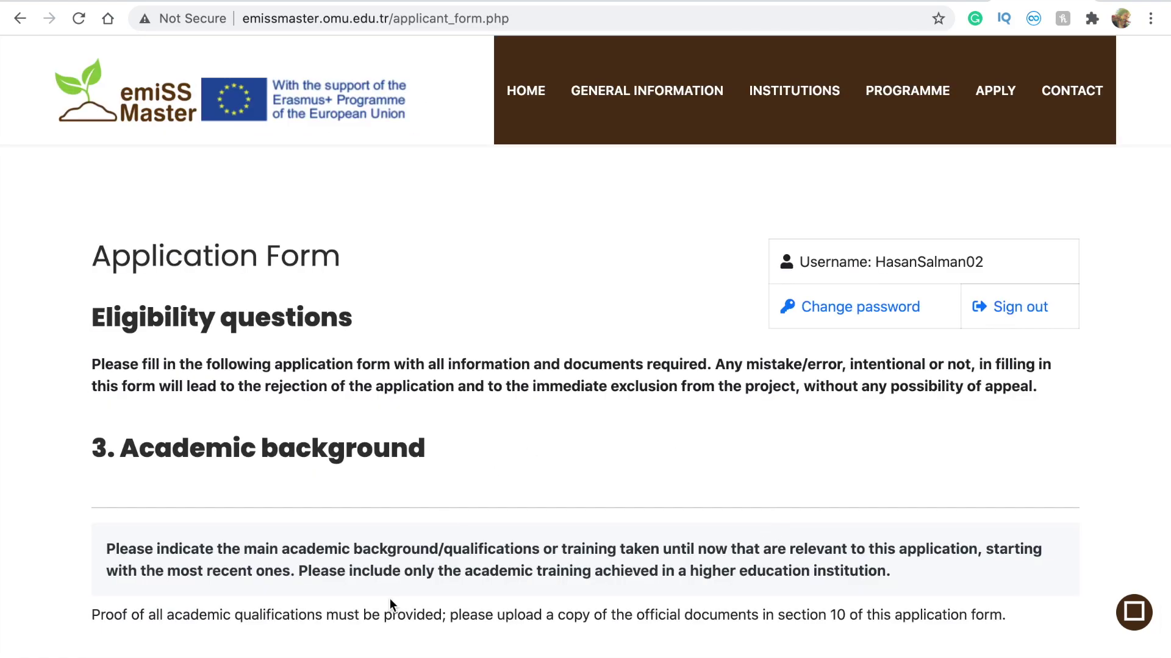
# Set the academic degree to Graduation/Bachelor/1st Degree and its current state to Currently being attended.
pyautogui.scroll(-3, 390, 598)
pyautogui.scroll(-3, 383, 488)
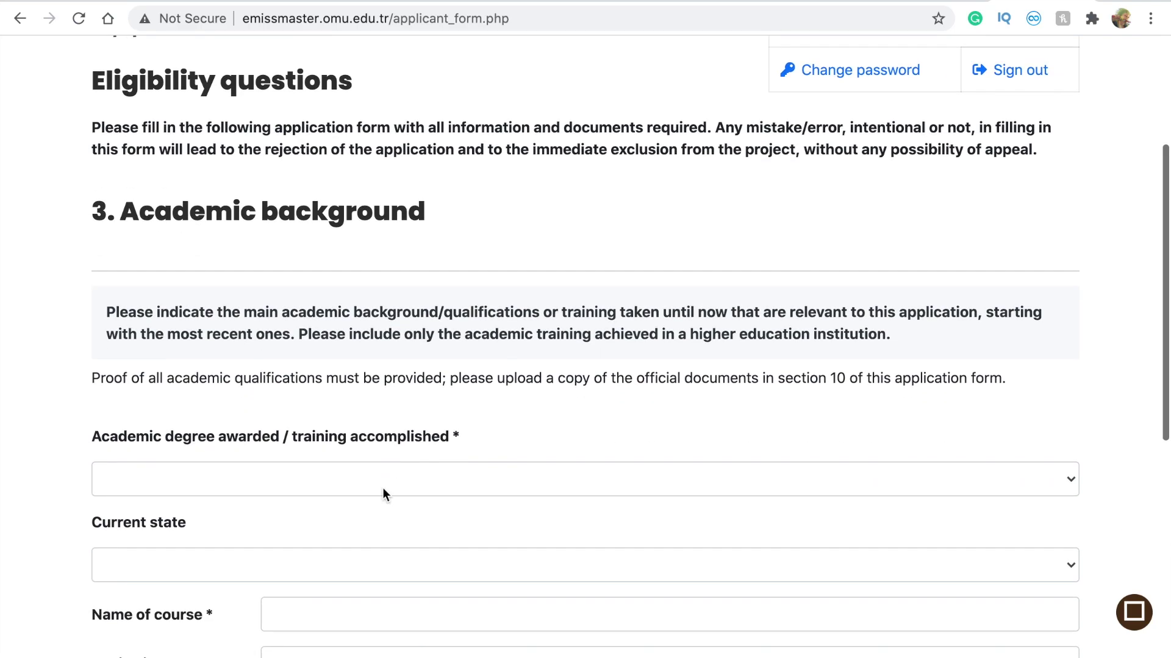
pyautogui.scroll(-3, 237, 146)
pyautogui.scroll(-1, 229, 241)
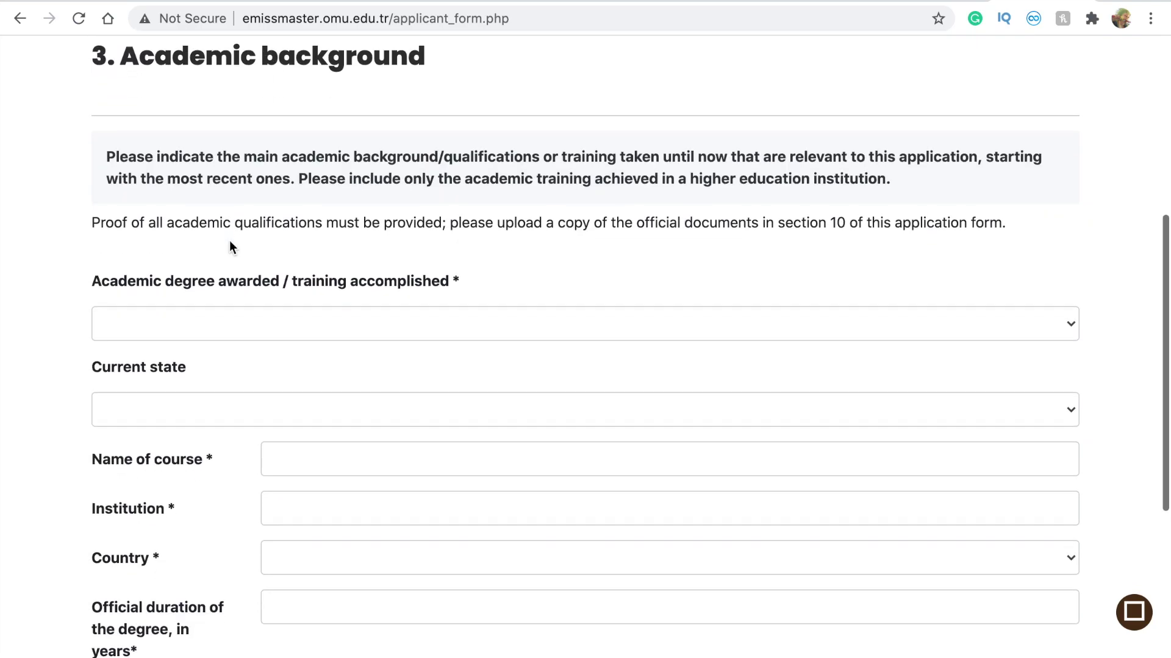
pyautogui.click(291, 306)
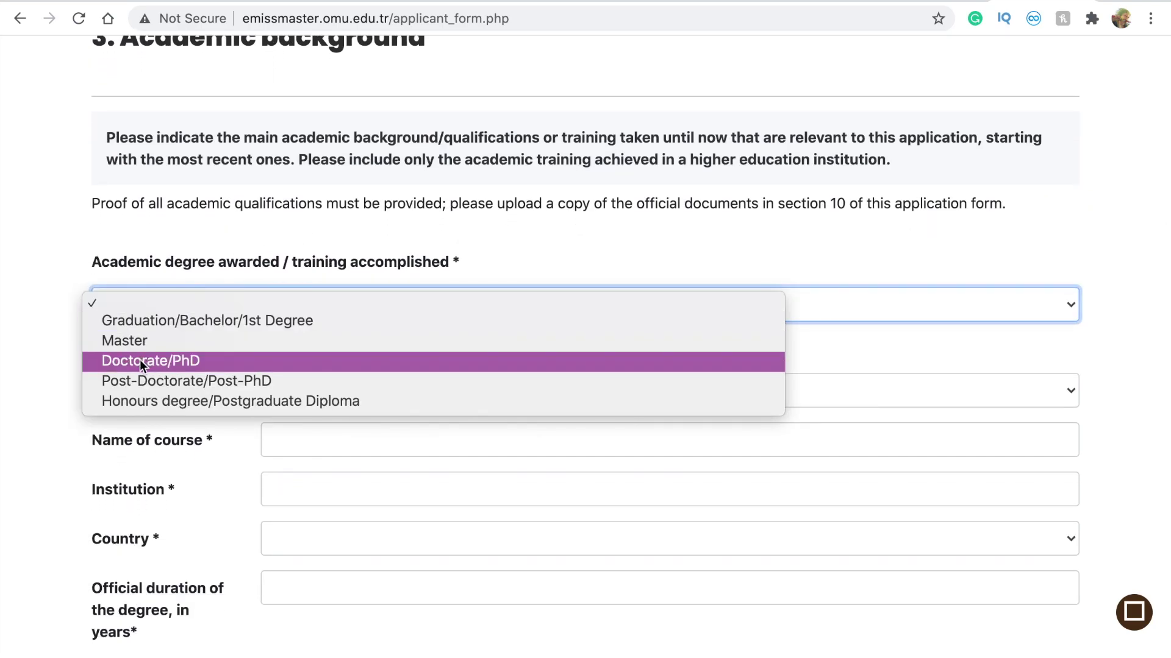
pyautogui.click(188, 321)
pyautogui.scroll(-2, 251, 305)
pyautogui.click(252, 310)
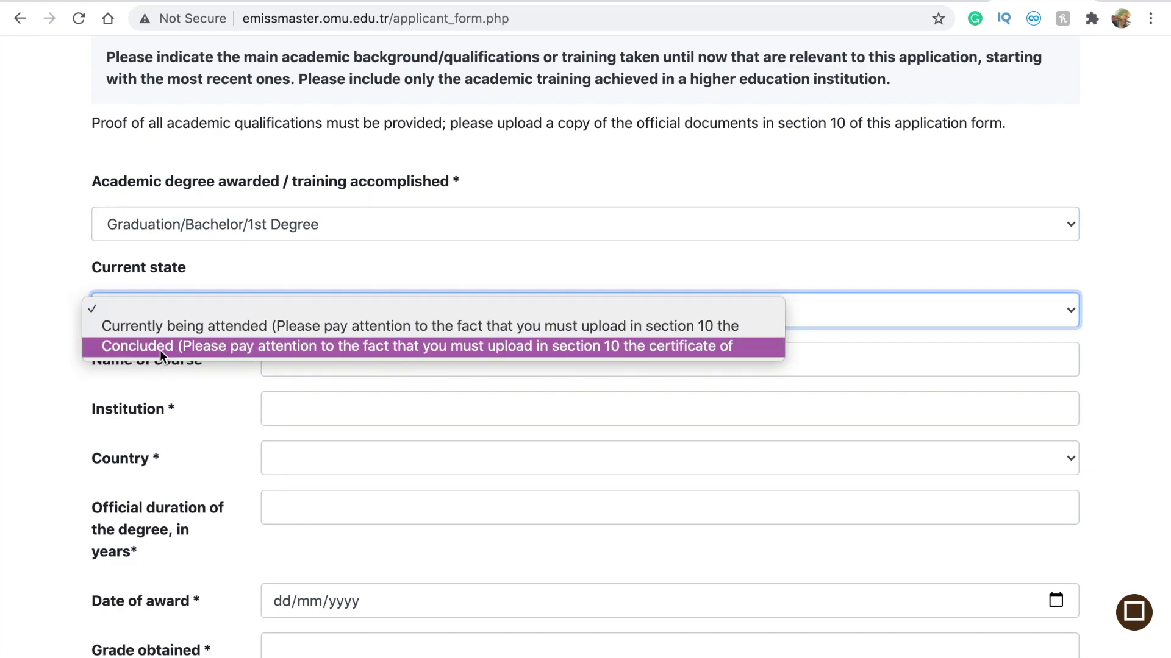
pyautogui.click(232, 328)
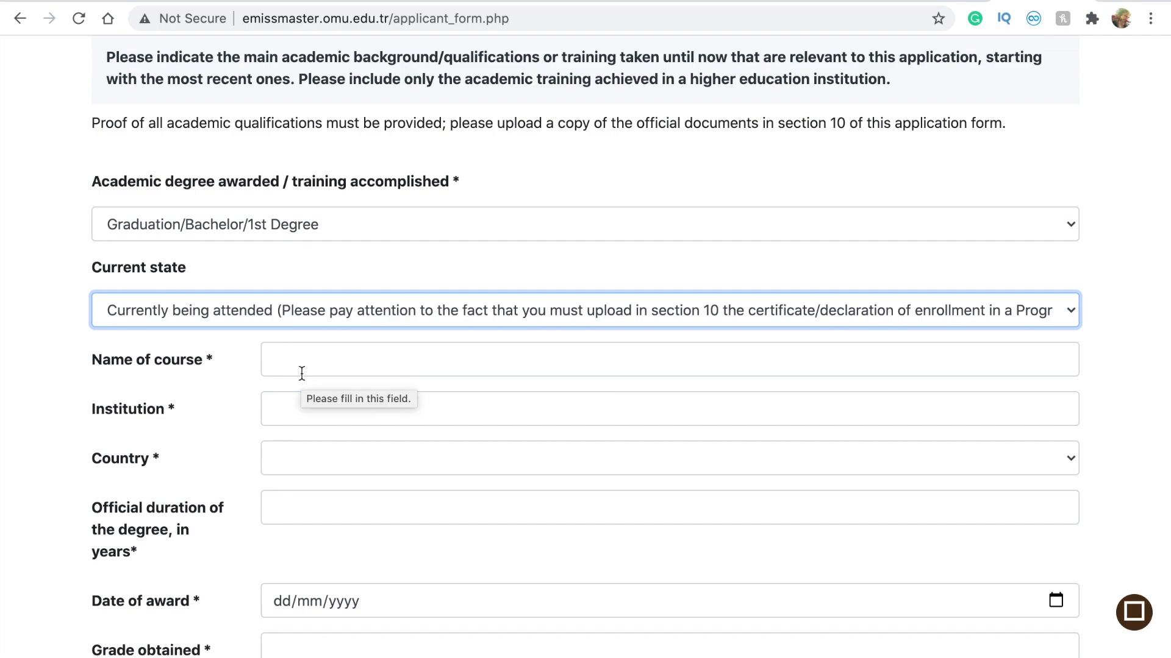
# Enter soil science as the course name, DU as the institution and Bangladesh as the country of the degree.
pyautogui.scroll(-3, 221, 434)
pyautogui.scroll(3, 221, 434)
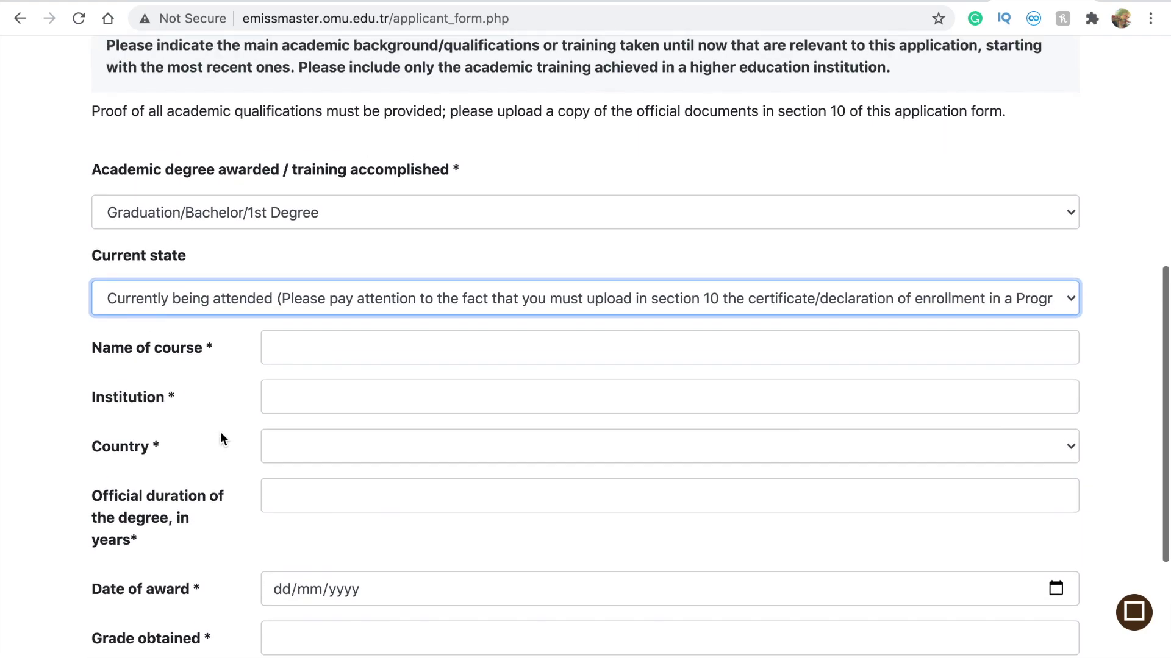
pyautogui.click(323, 333)
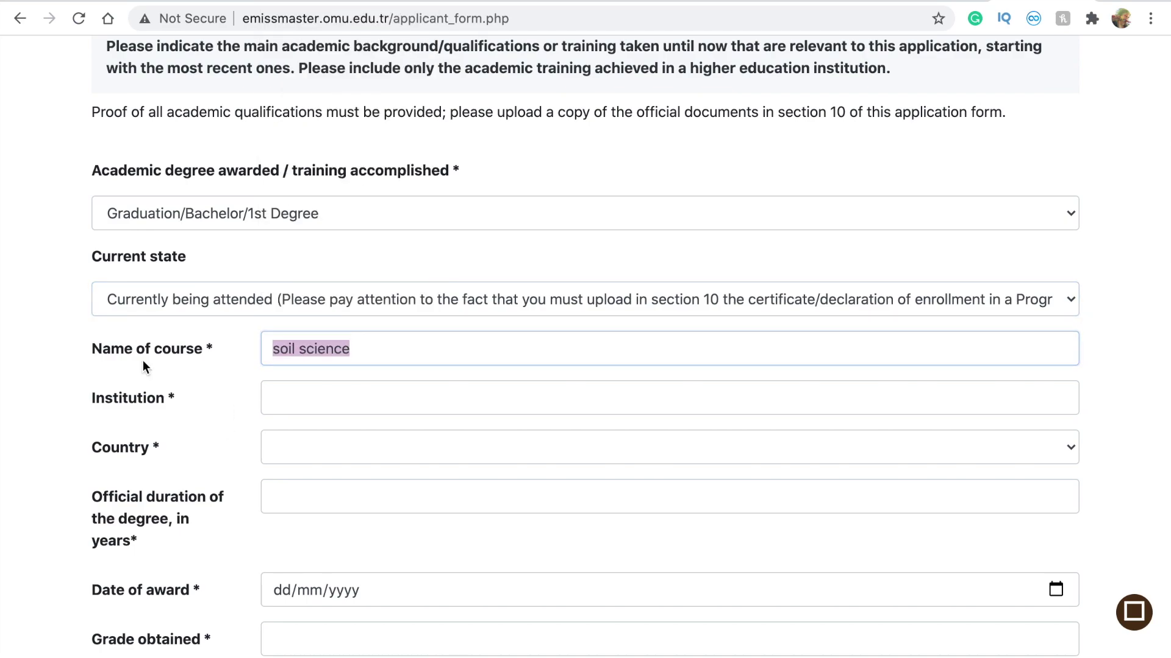
pyautogui.scroll(-1, 142, 361)
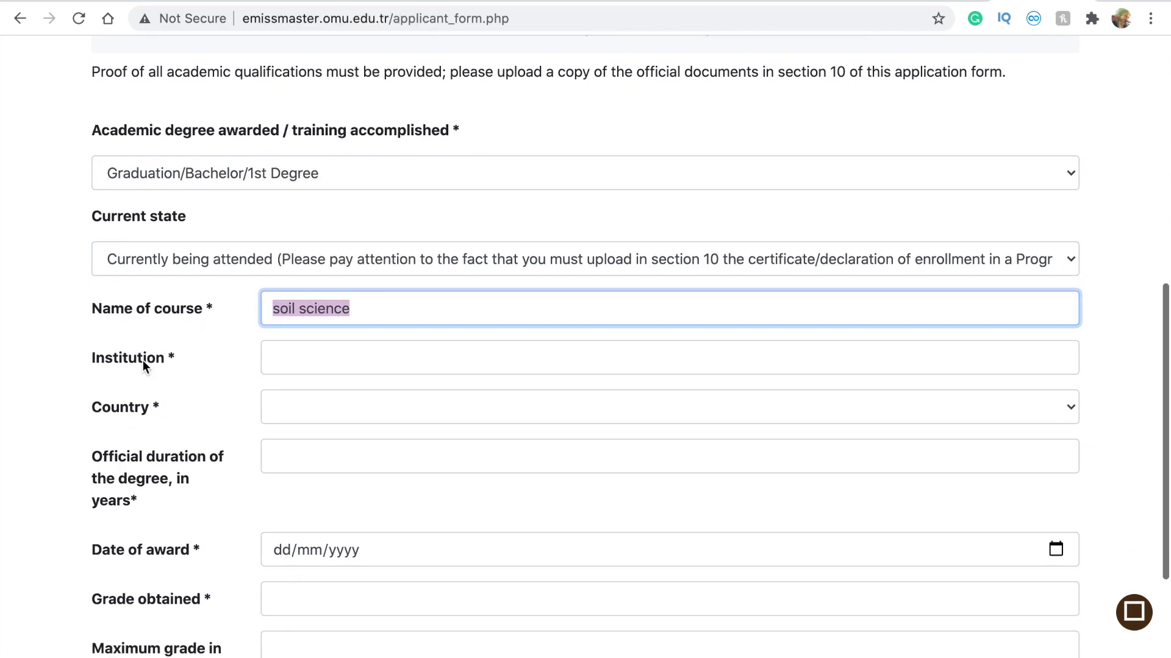
pyautogui.click(303, 358)
pyautogui.write('DU')
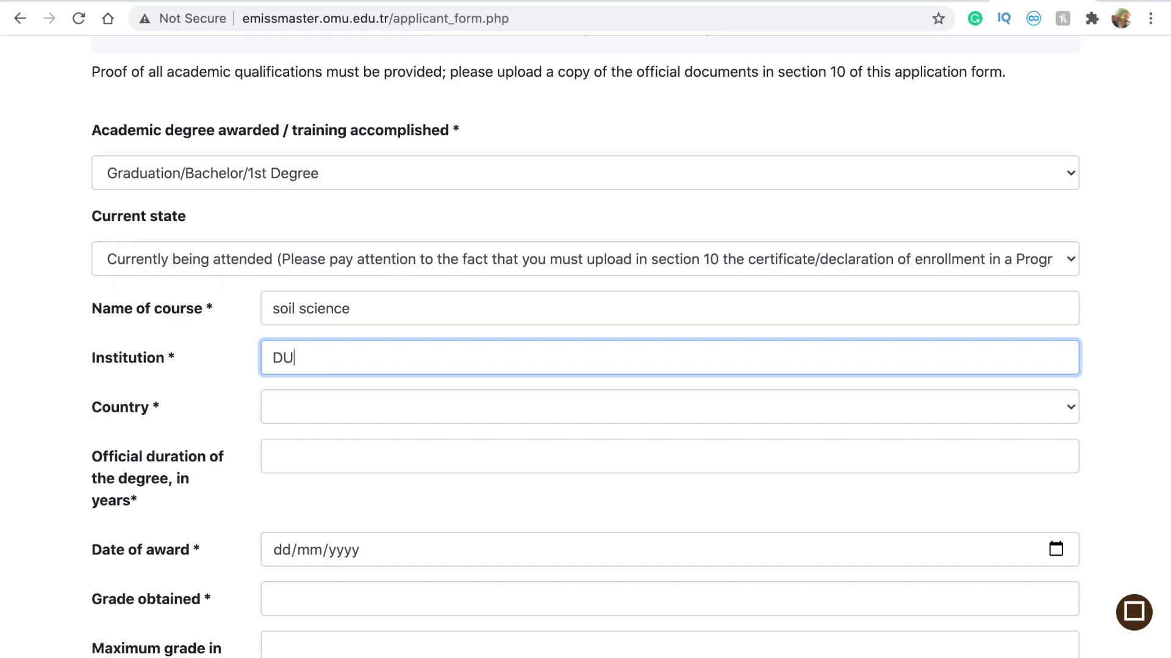
pyautogui.press('Tab')
pyautogui.click(295, 397)
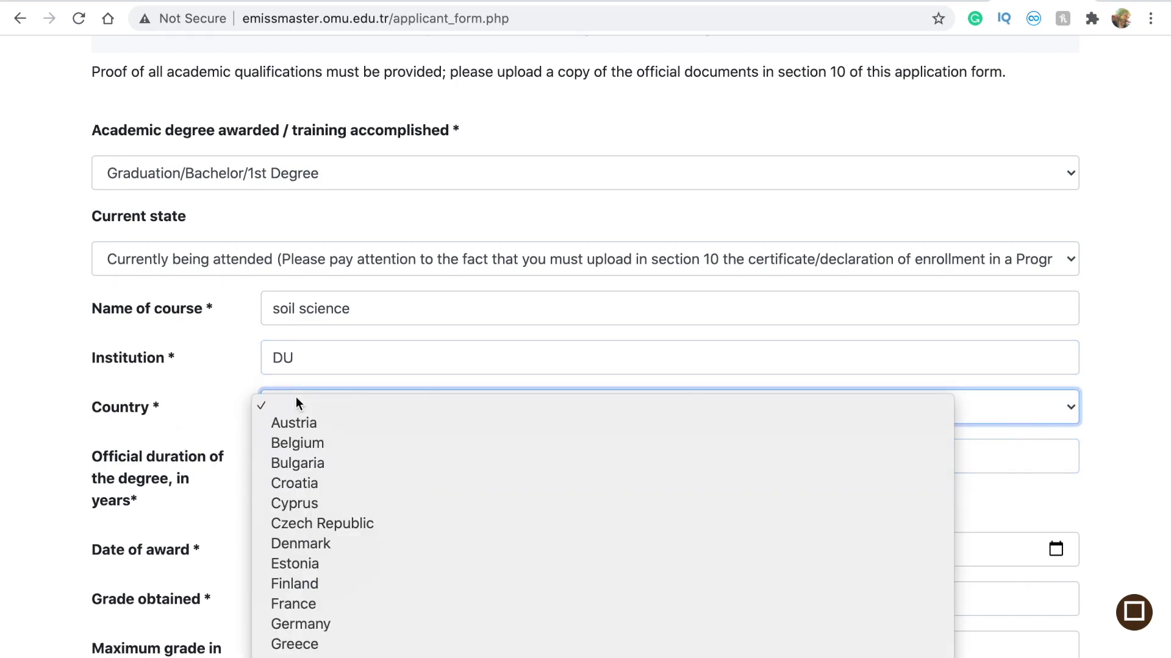
pyautogui.write('Bangladesh')
pyautogui.press('Return')
pyautogui.scroll(-2, 176, 426)
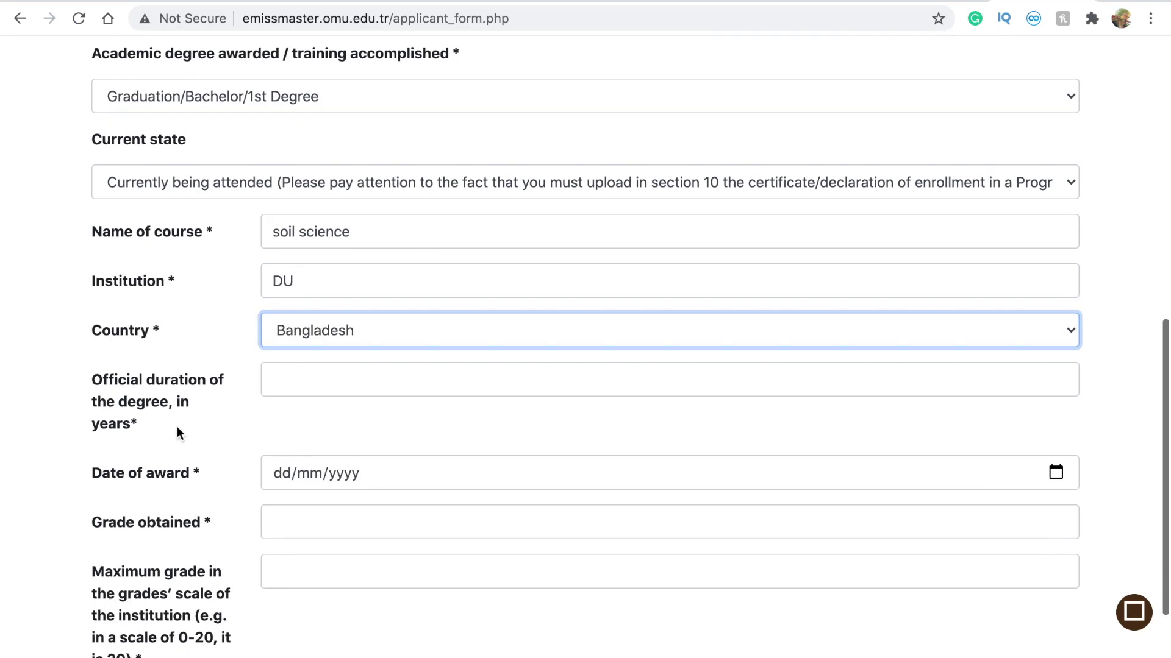
# Set the official duration of the degree to 4 years and the date of award to 14/01/2021.
pyautogui.click(295, 373)
pyautogui.write('4')
pyautogui.click(243, 453)
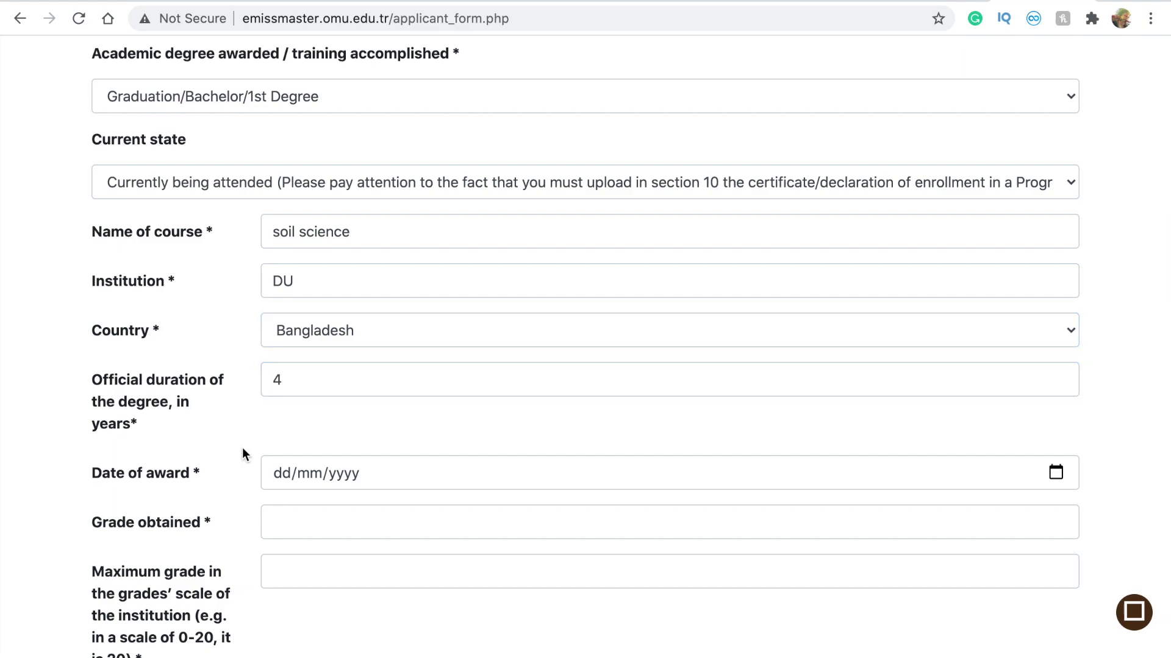
pyautogui.scroll(-1, 242, 447)
pyautogui.click(350, 437)
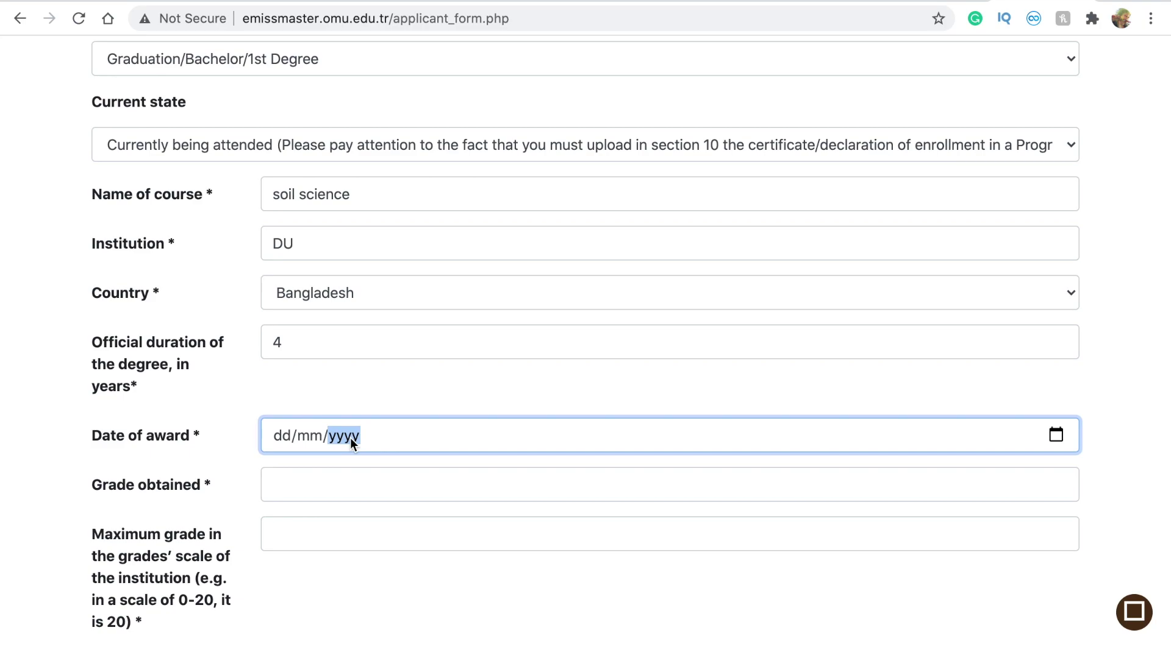
pyautogui.click(1056, 435)
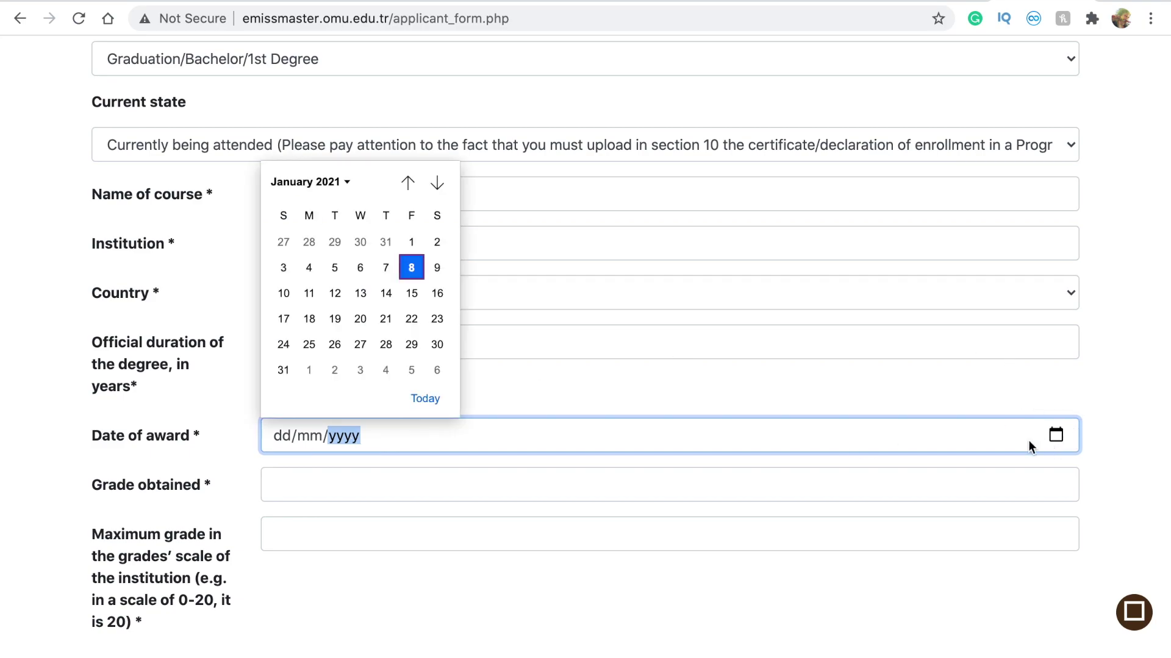
pyautogui.click(376, 297)
# Enter 4 as both the grade obtained and the maximum grade of the scale, and save the academic background section.
pyautogui.click(413, 489)
pyautogui.write('4')
pyautogui.press('Tab')
pyautogui.scroll(-2, 152, 585)
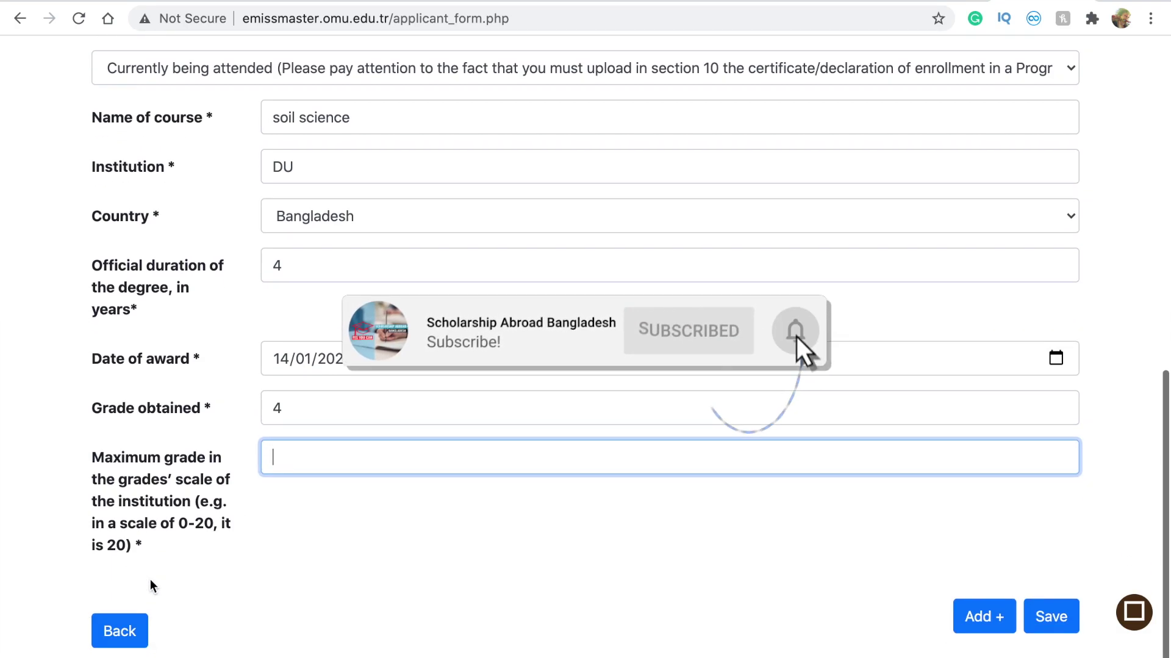
pyautogui.write('4')
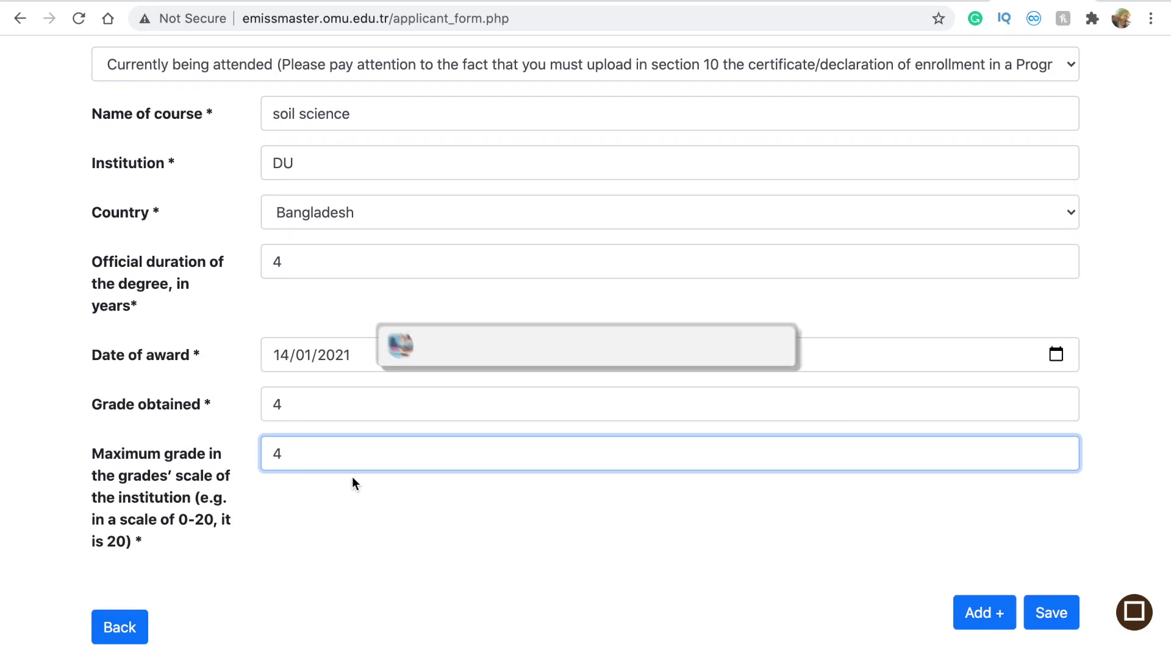
pyautogui.scroll(-1, 350, 485)
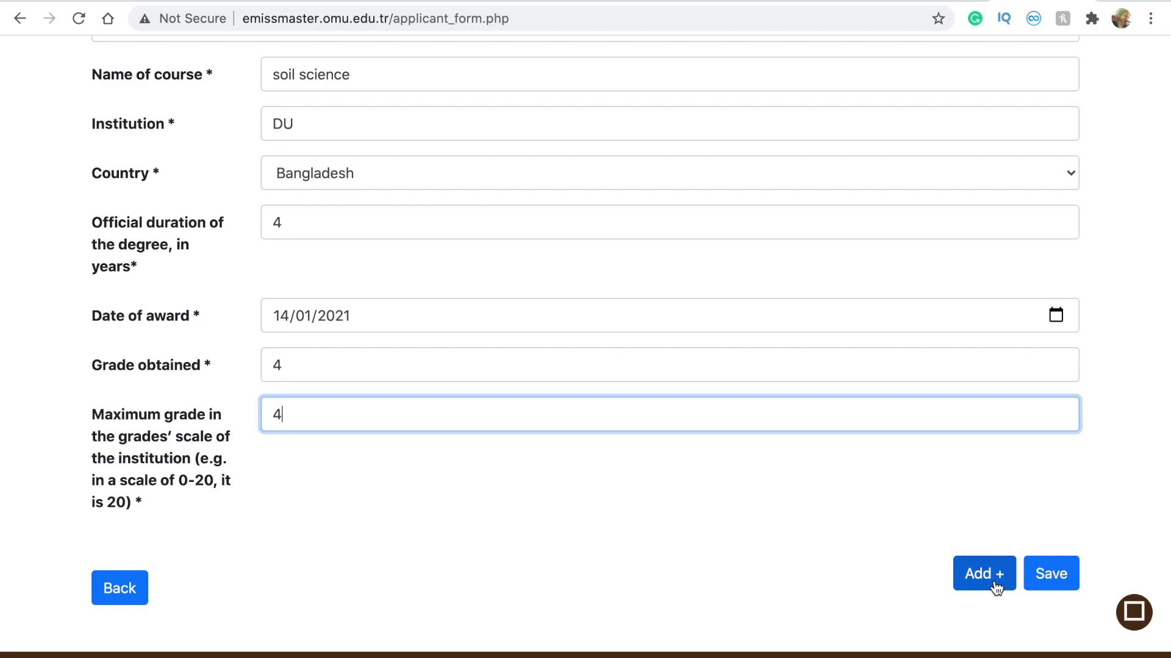
pyautogui.click(1054, 575)
# Add a second academic degree entry and save the academic background section.
pyautogui.scroll(-9, 852, 546)
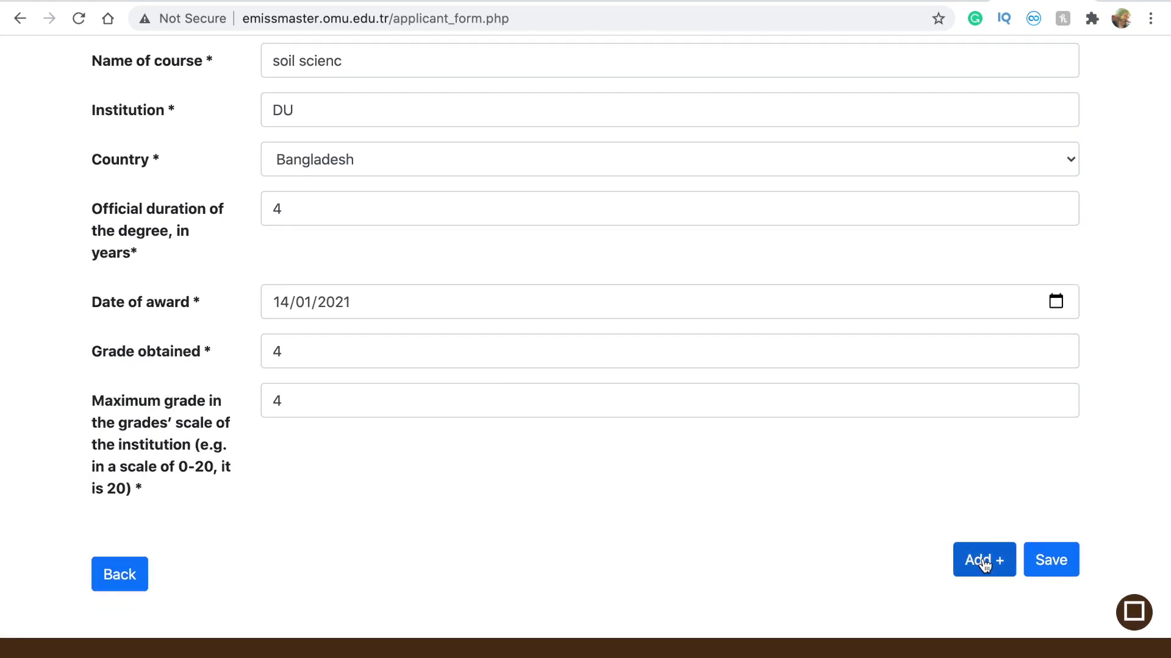
pyautogui.click(981, 560)
pyautogui.scroll(-10, 532, 584)
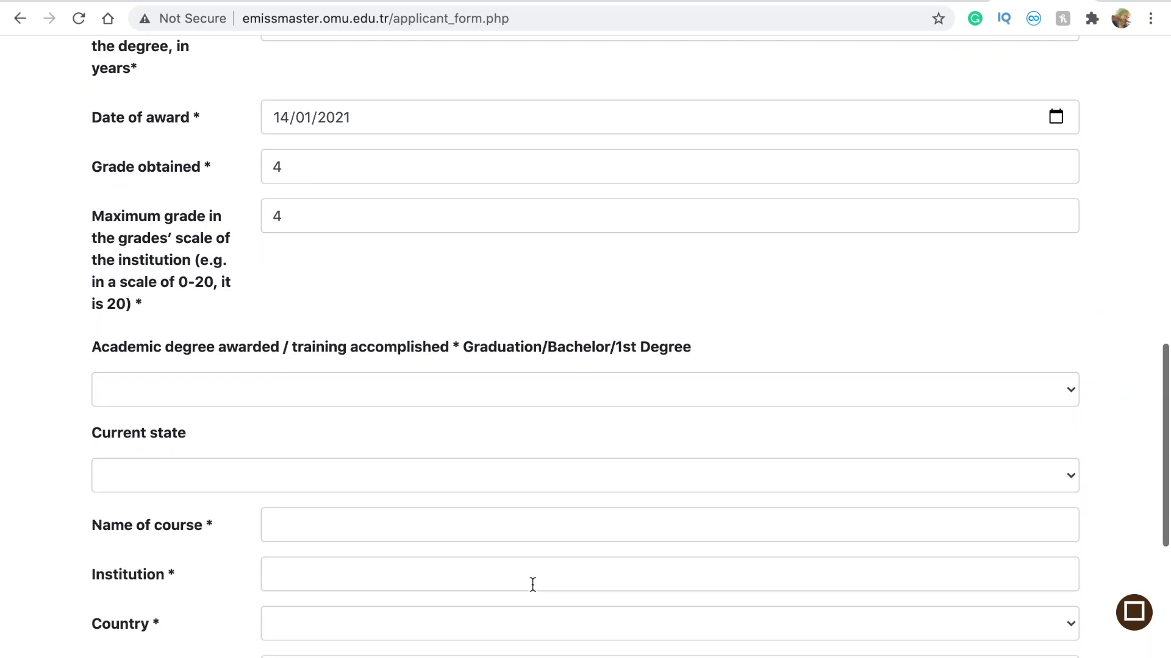
pyautogui.scroll(12, 408, 276)
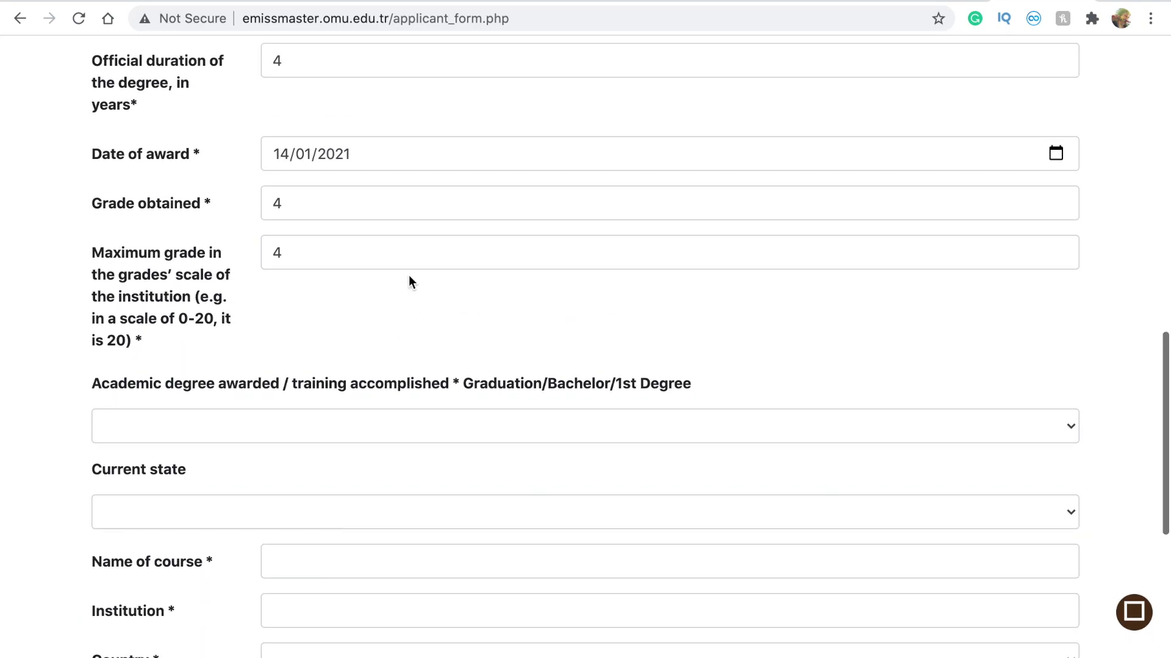
pyautogui.scroll(5, 408, 276)
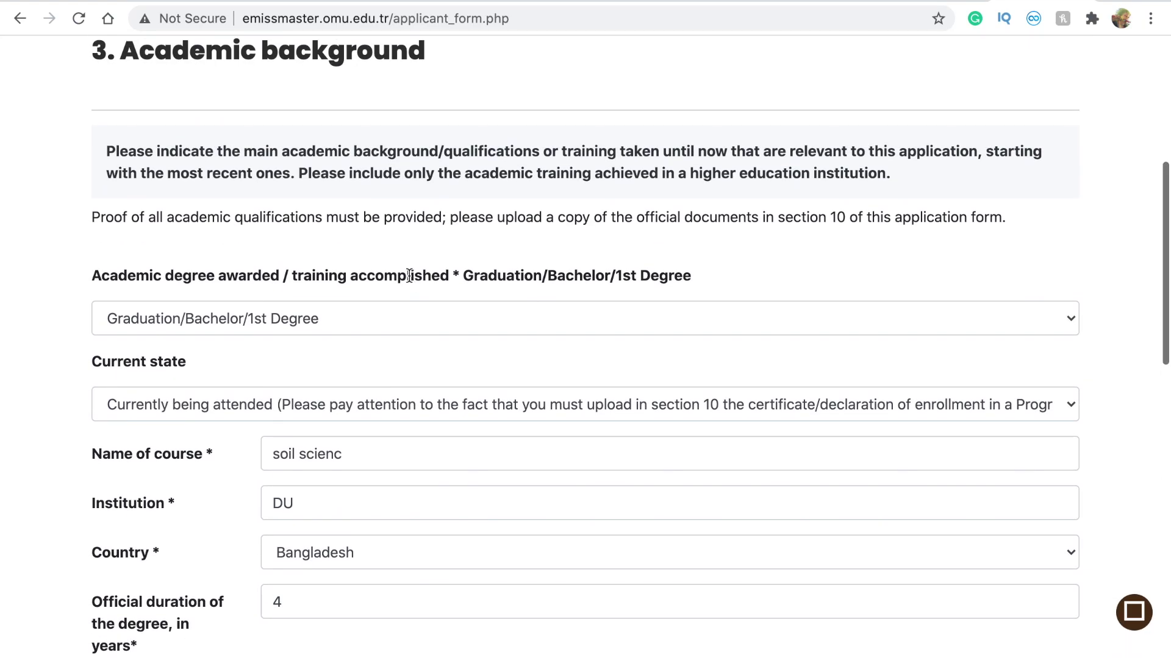
pyautogui.scroll(-8, 408, 275)
pyautogui.scroll(-9, 409, 275)
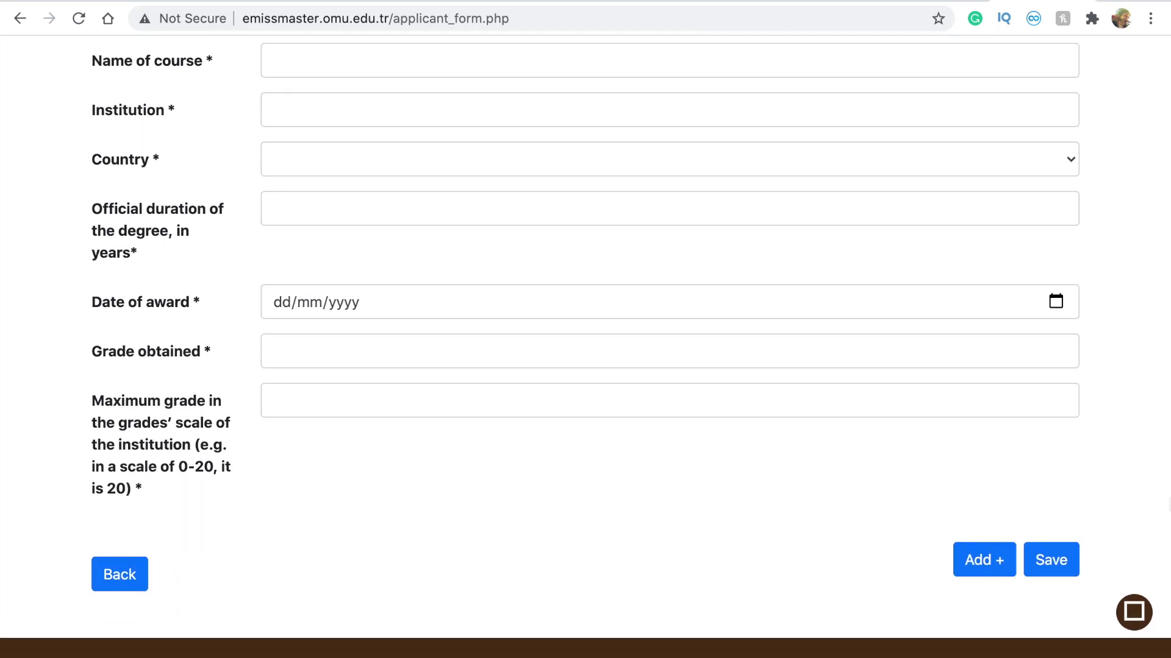
pyautogui.click(1051, 560)
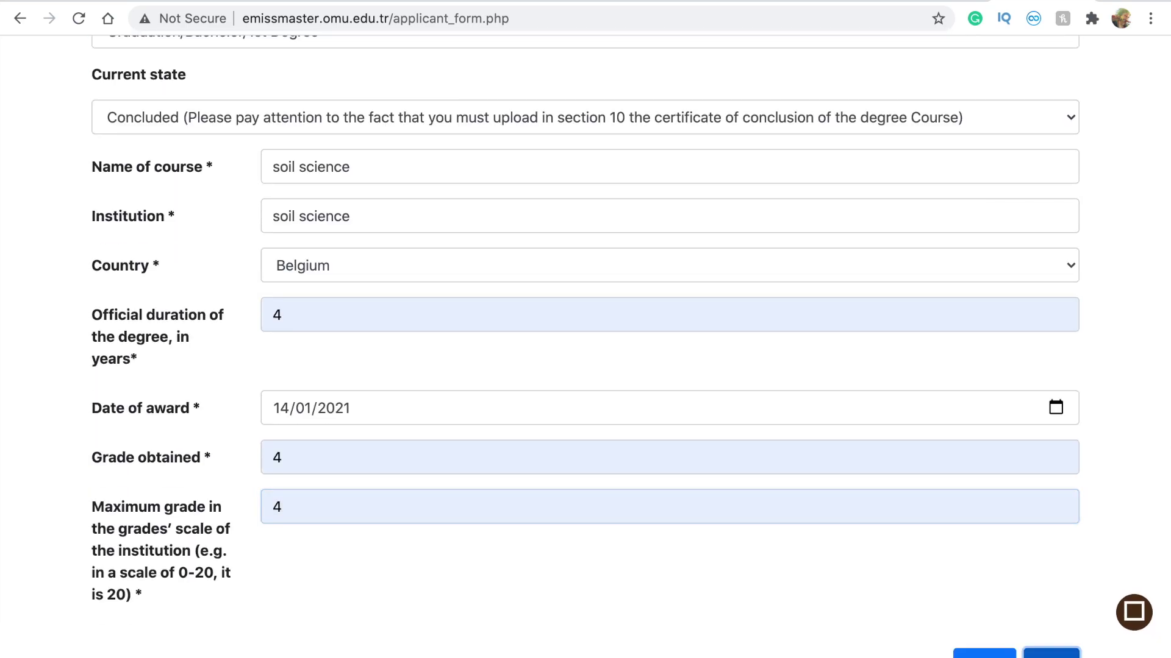
pyautogui.press('Return')
# Indicate Student as the current main activity, with du as the university and soil science as the department.
pyautogui.scroll(-5, 359, 482)
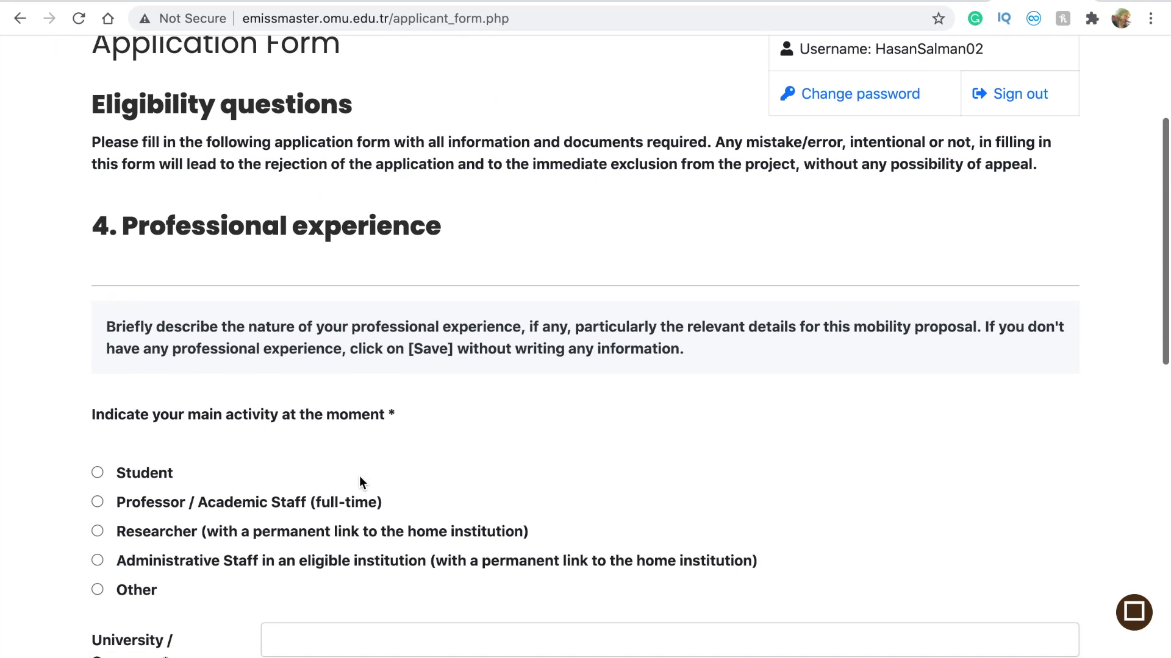
pyautogui.scroll(-2, 360, 477)
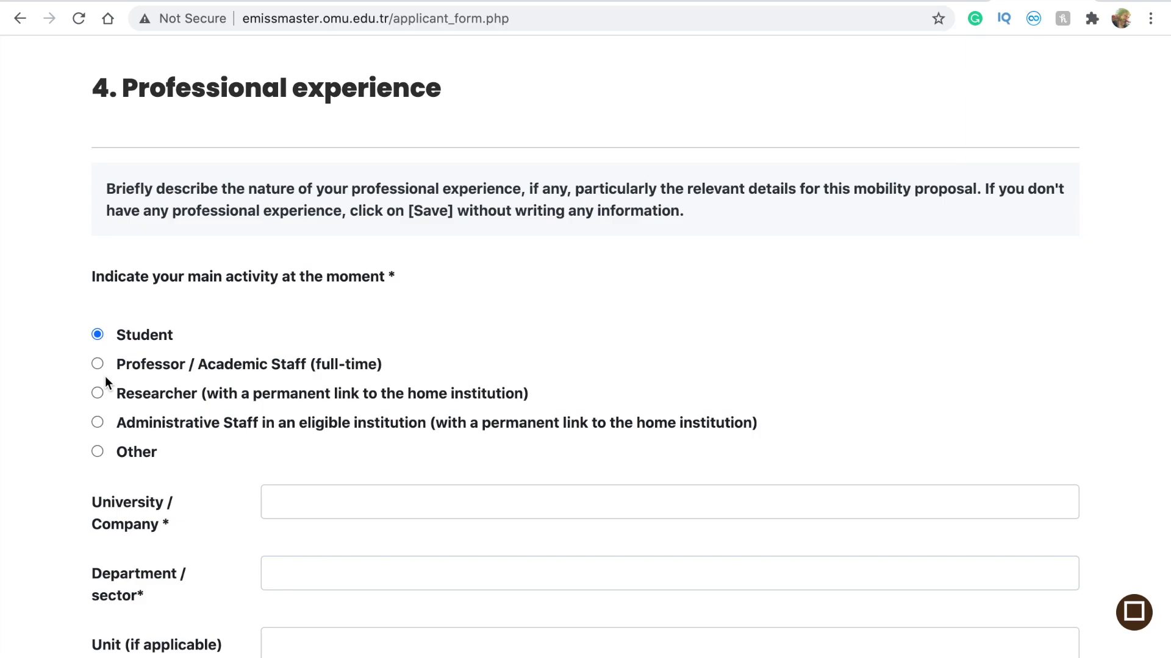
pyautogui.scroll(-5, 137, 489)
pyautogui.scroll(-1, 139, 489)
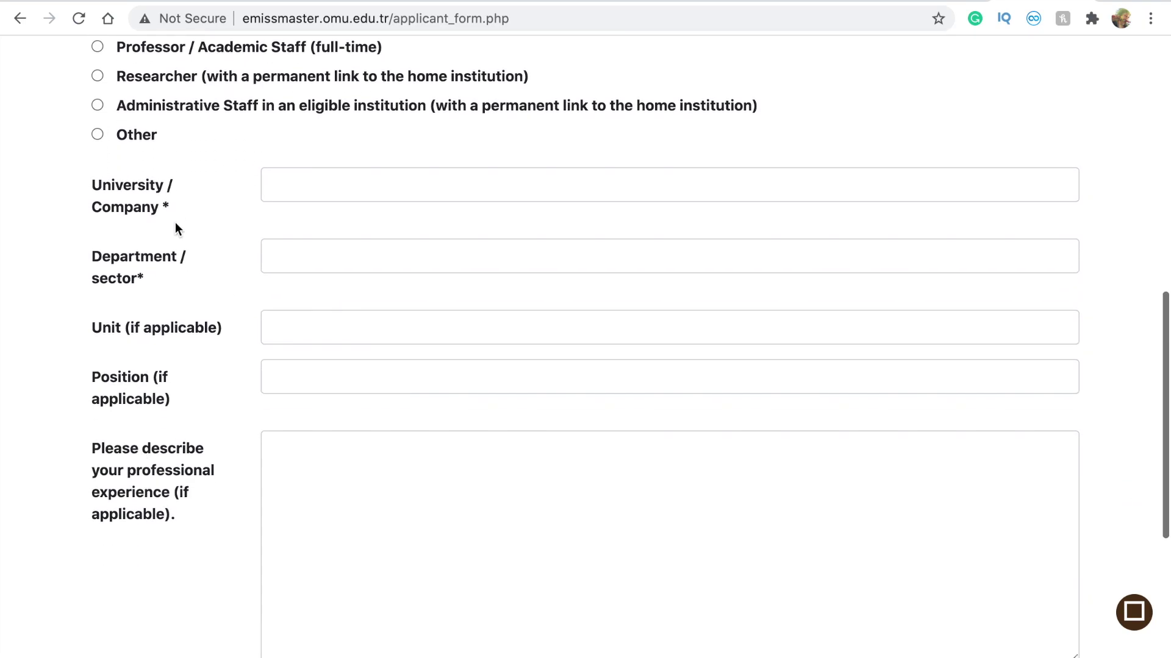
pyautogui.click(304, 189)
pyautogui.write('du')
pyautogui.click(306, 248)
pyautogui.write('soil science')
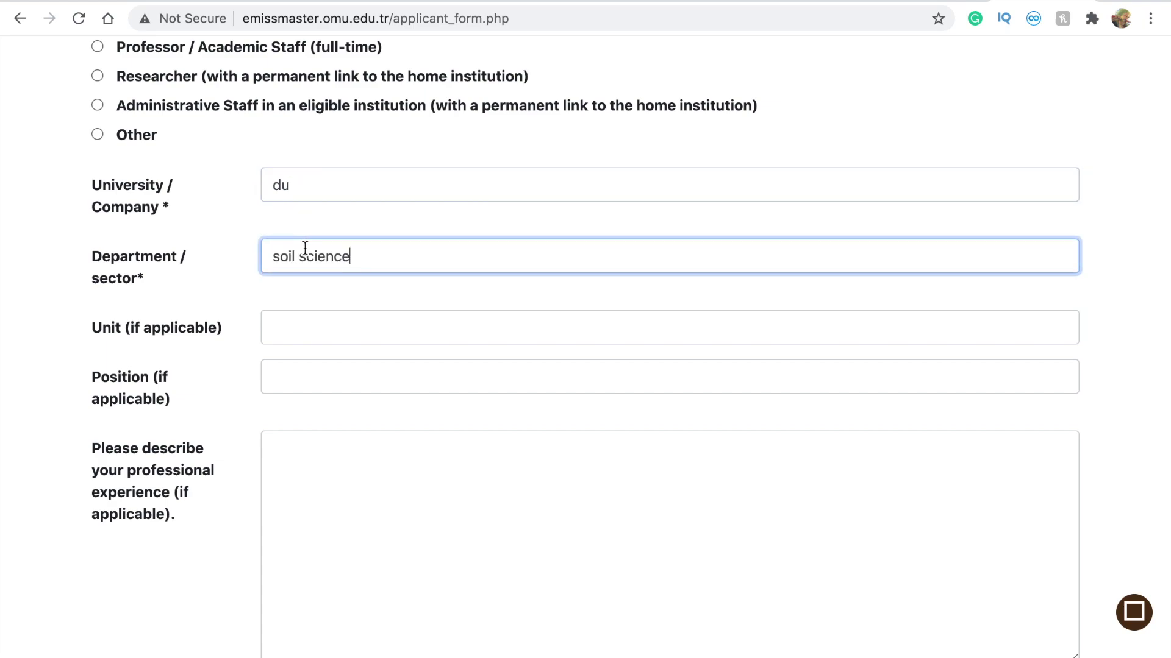
# Save the professional experience section with the unit, position and experience descriptions left blank.
pyautogui.scroll(-5, 411, 486)
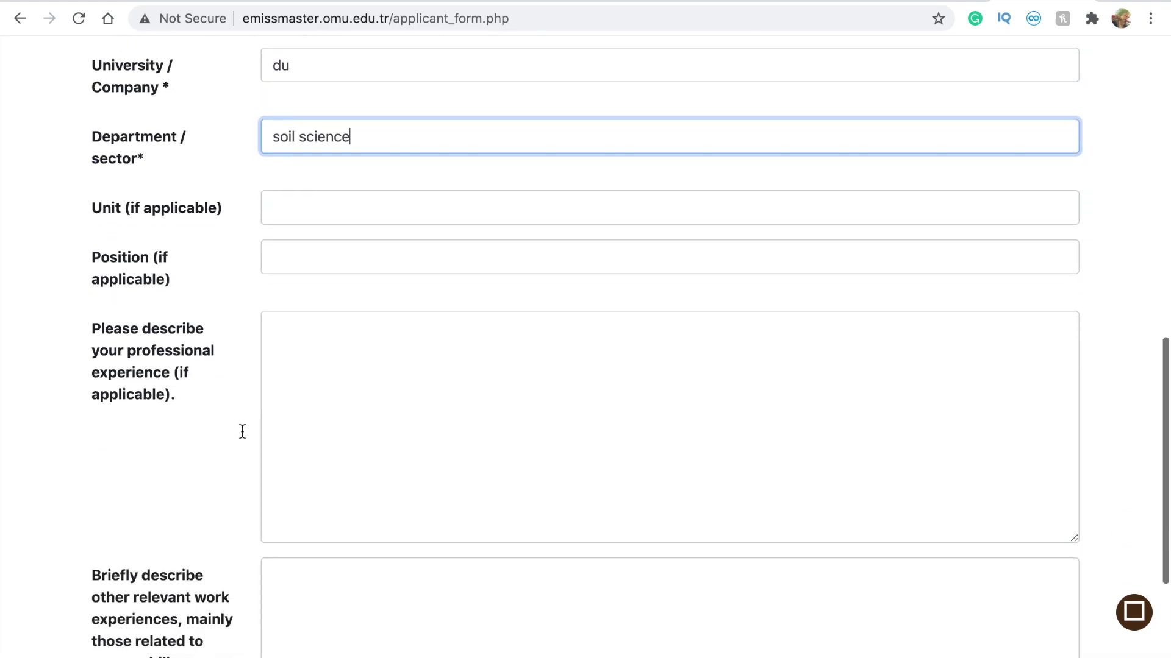
pyautogui.click(137, 411)
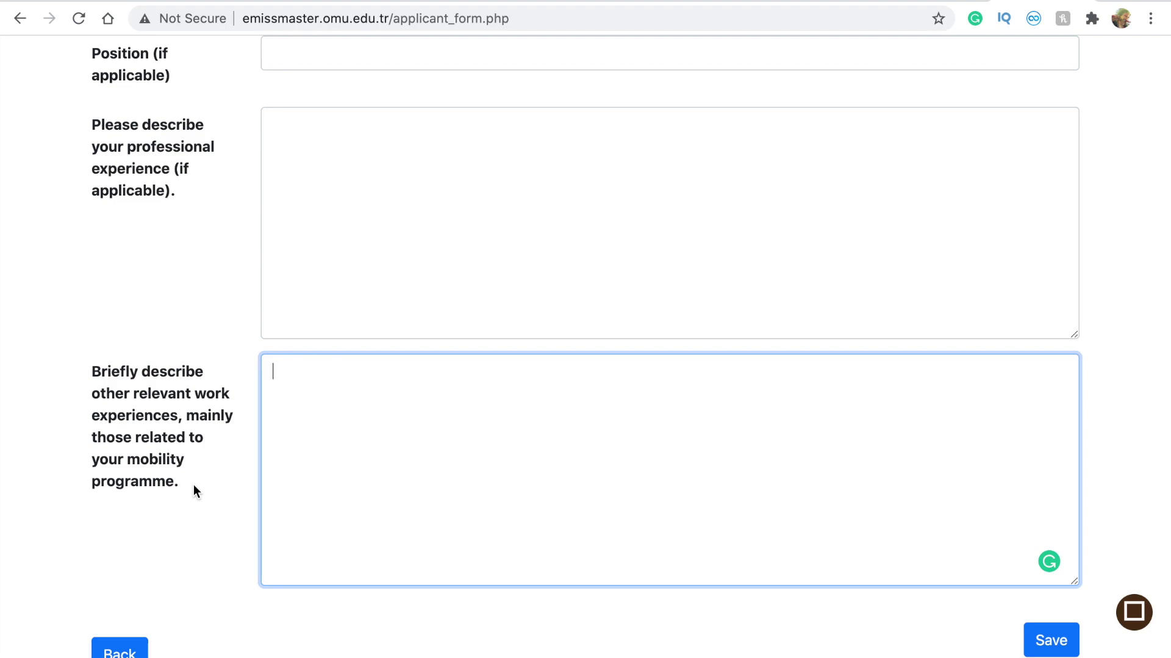
pyautogui.scroll(-2, 211, 482)
pyautogui.click(1049, 588)
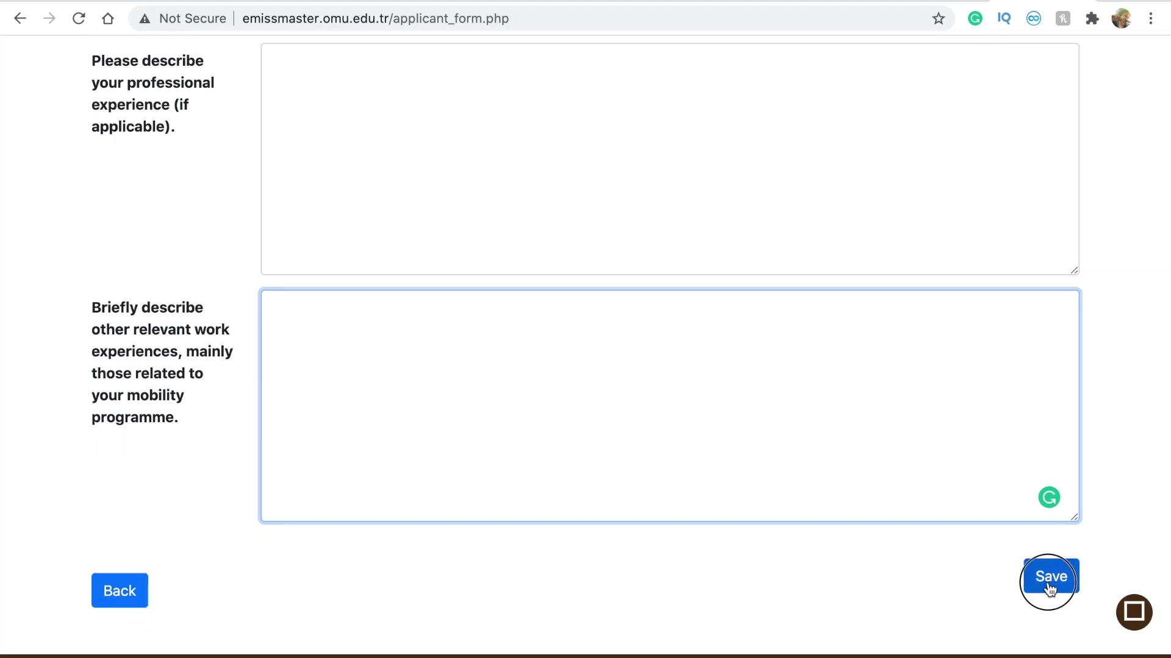
# Set the mother tongue to English and the first other language to Chinese, and save the language skills section.
pyautogui.scroll(-3, 276, 390)
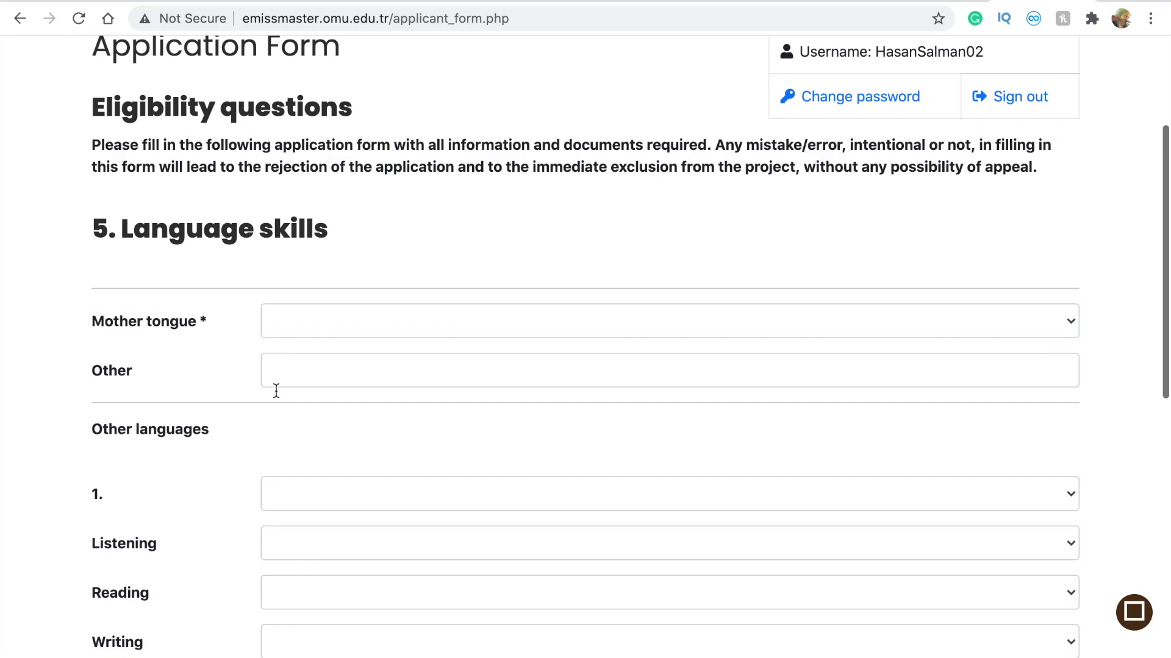
pyautogui.click(309, 327)
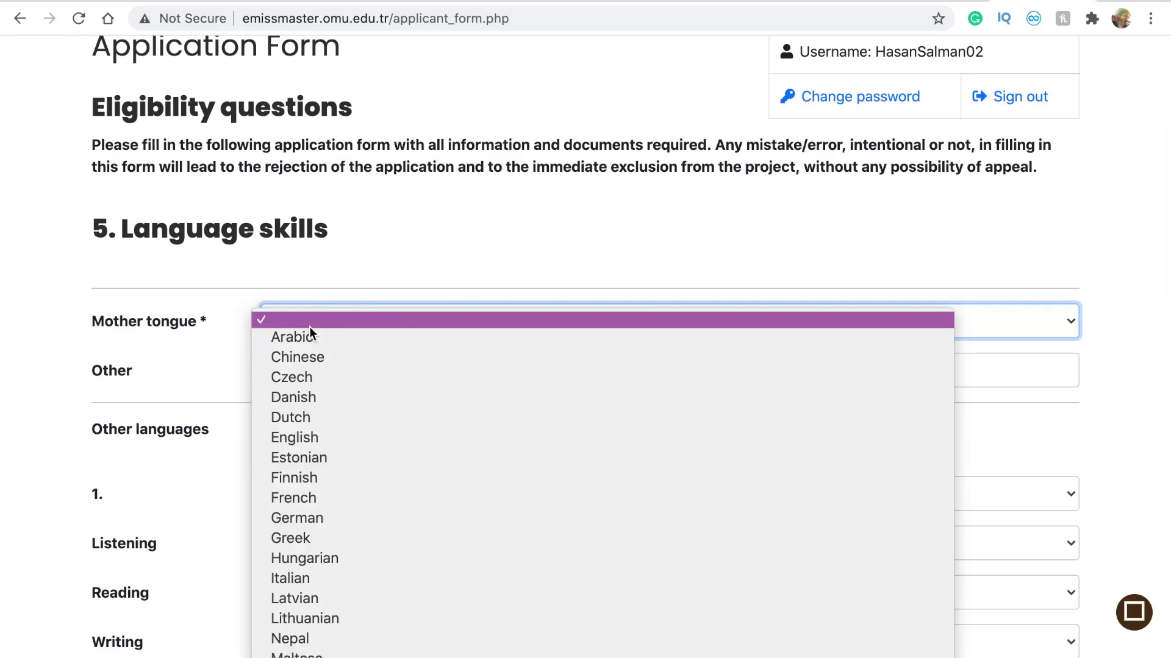
pyautogui.click(309, 437)
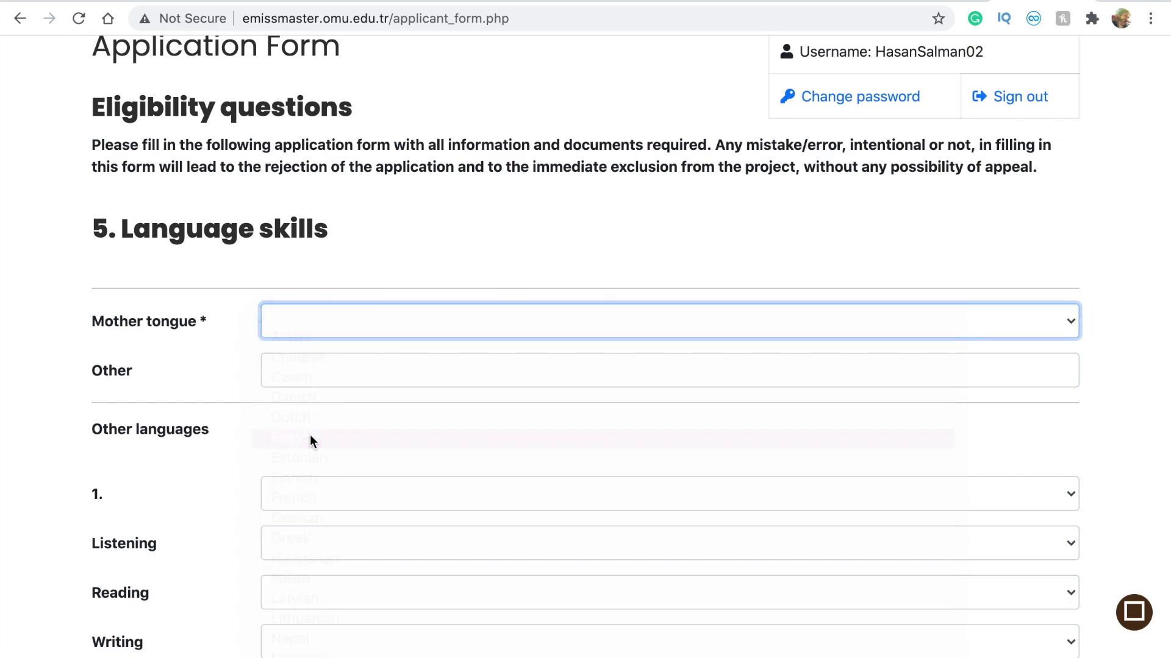
pyautogui.scroll(-2, 323, 420)
pyautogui.click(331, 374)
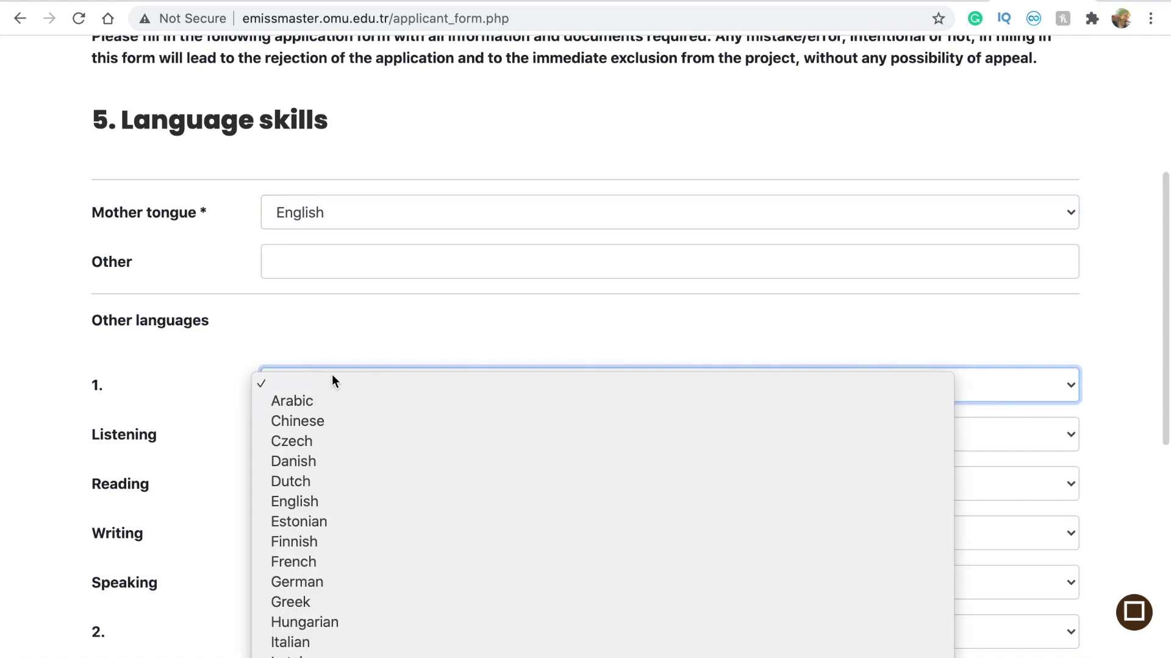
pyautogui.click(320, 428)
pyautogui.scroll(-1, 140, 506)
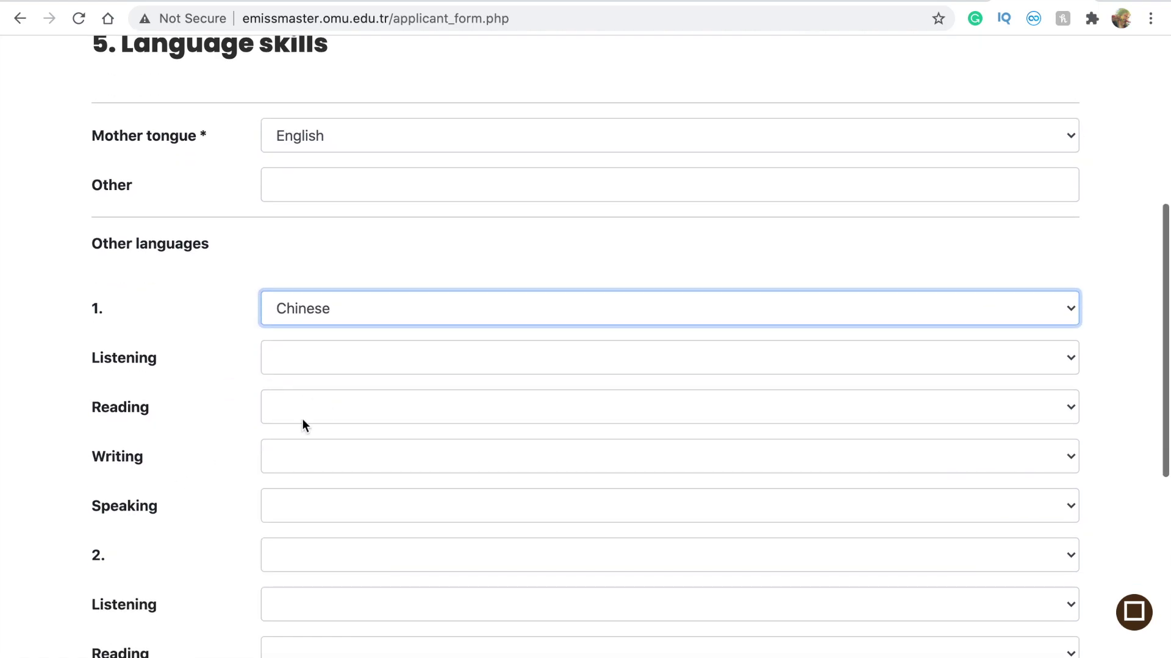
pyautogui.scroll(-7, 280, 436)
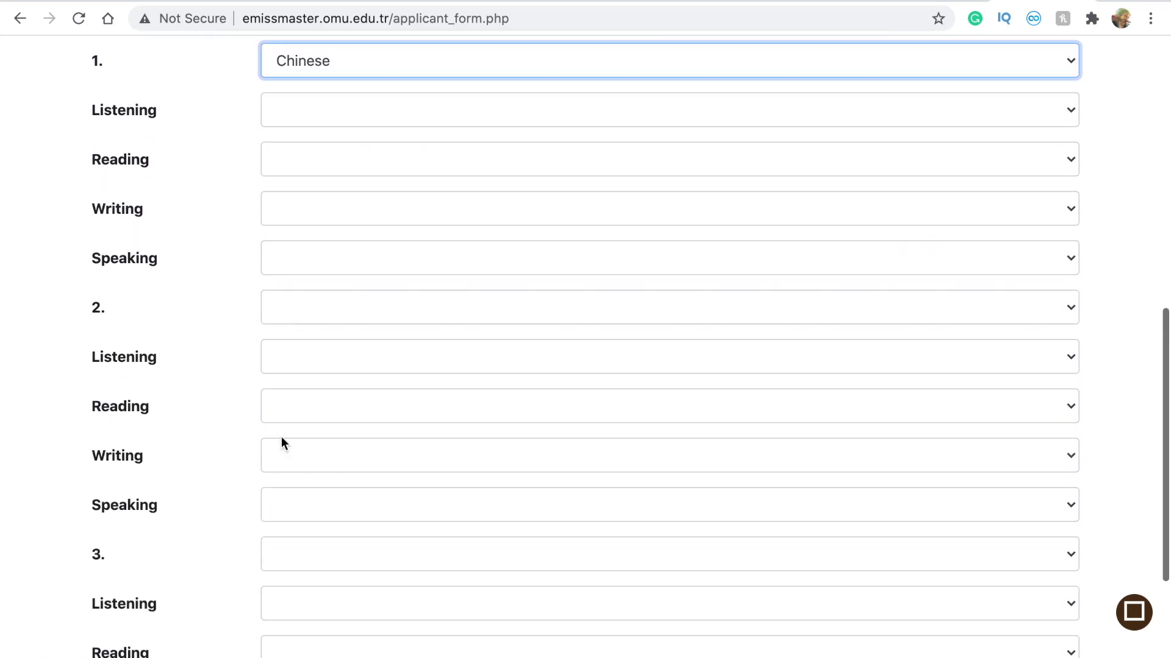
pyautogui.click(1048, 558)
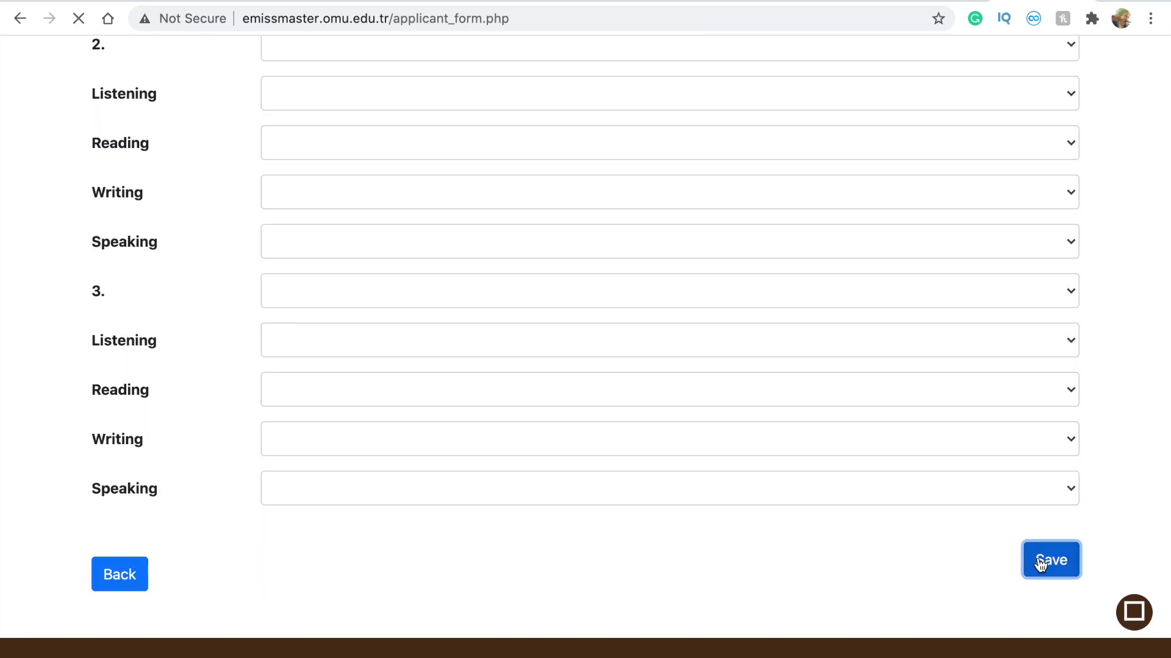
# Switch from the publications section to IEEE Xplore and copy the plain-text citation of "Cloud-based smart device for environment monitoring".
pyautogui.scroll(-4, 629, 521)
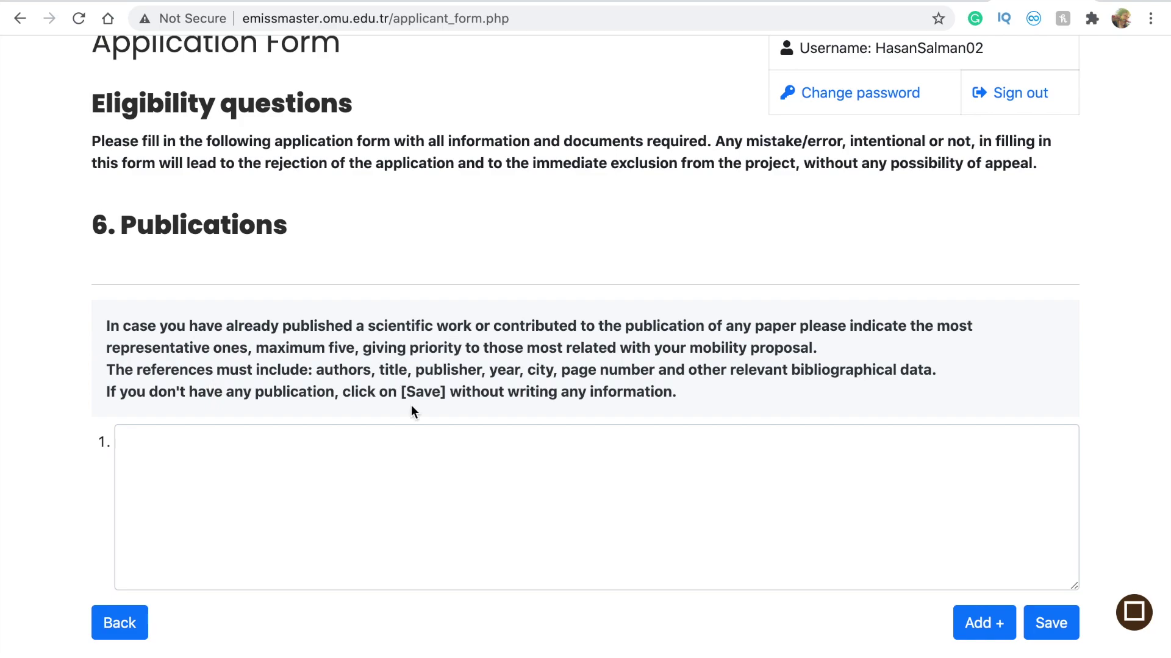
pyautogui.click(184, 455)
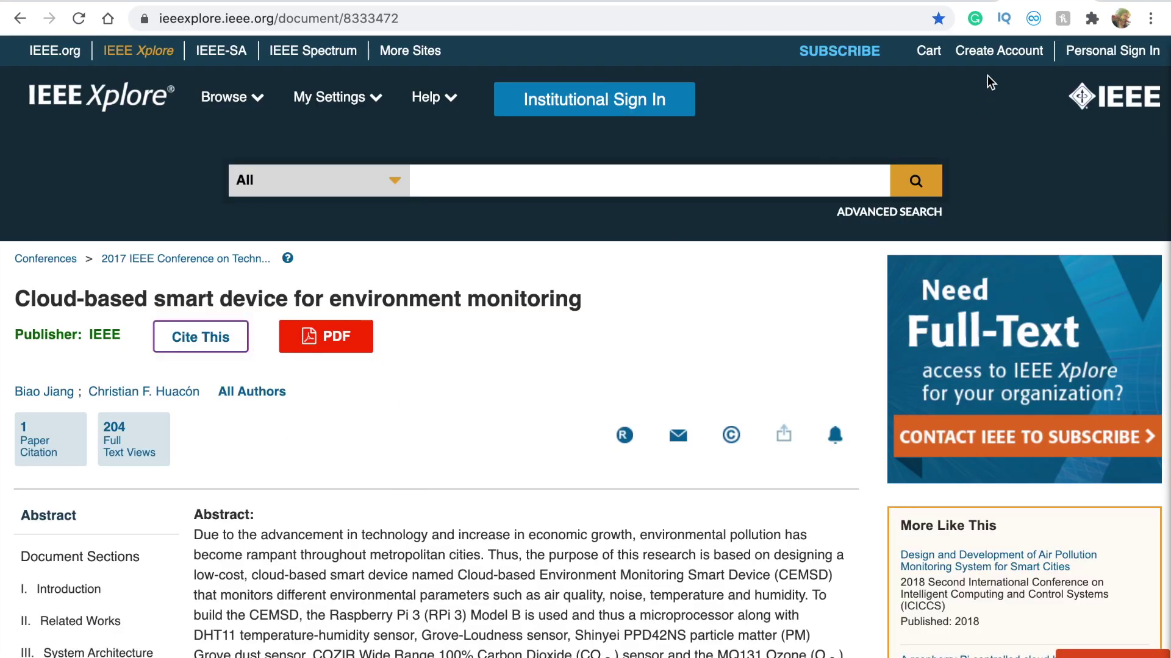
pyautogui.click(201, 341)
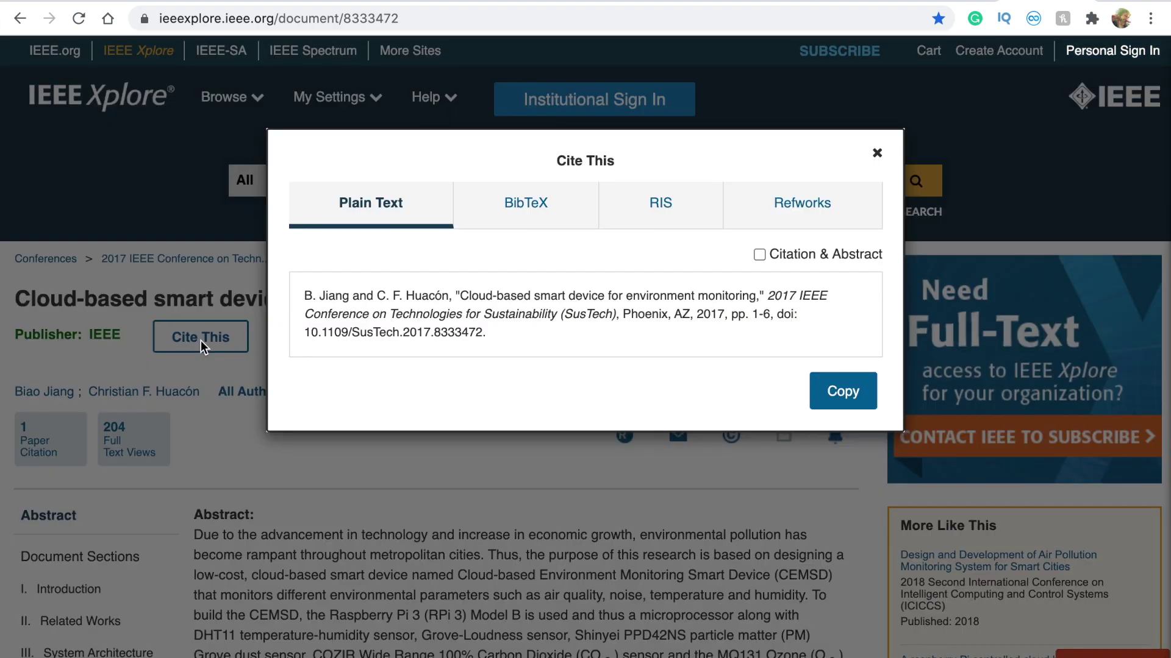
pyautogui.moveTo(496, 332); pyautogui.dragTo(302, 300)
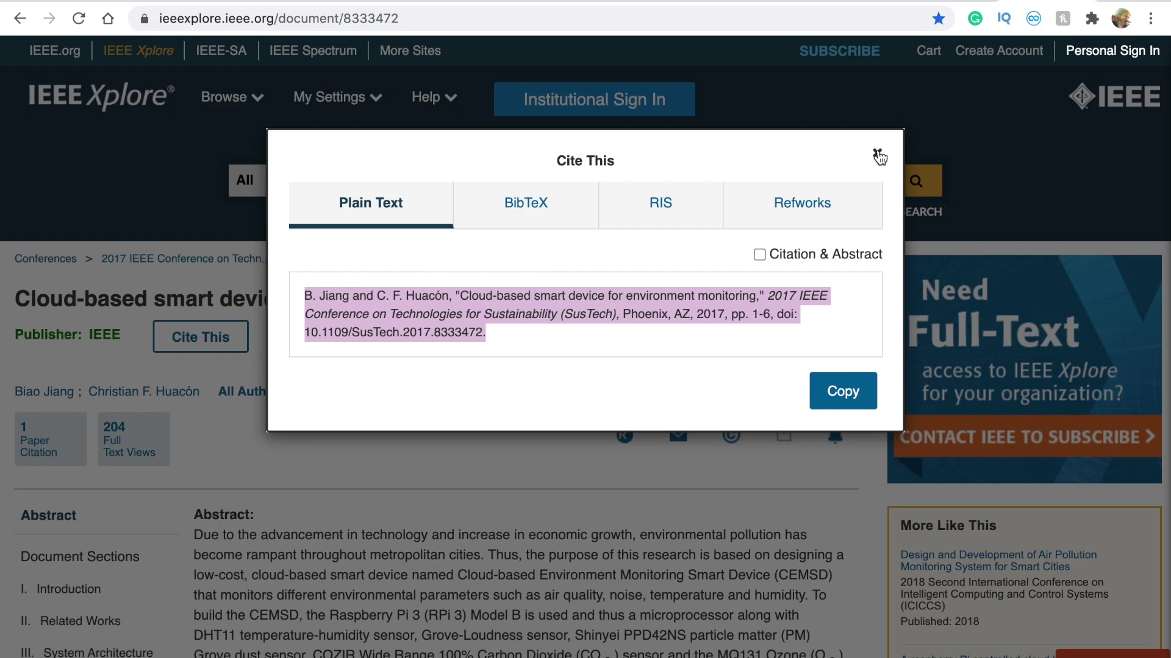
pyautogui.click(842, 391)
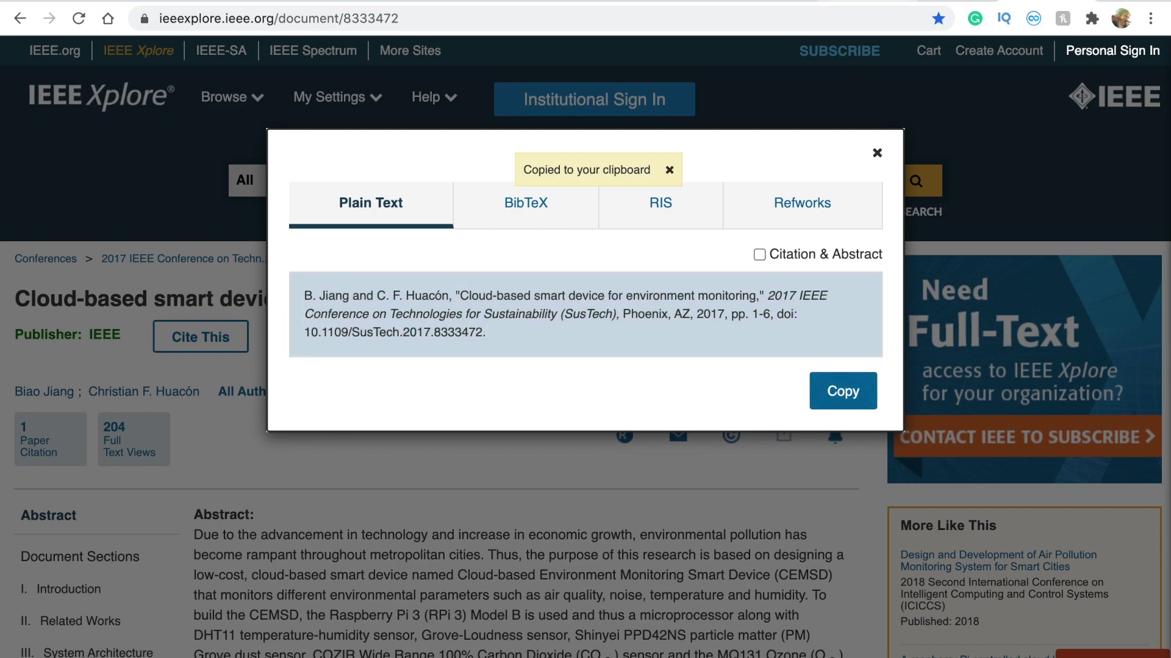
# Return to the application form, paste the copied citation as the first publication, and save the publications section.
pyautogui.click(939, 5)
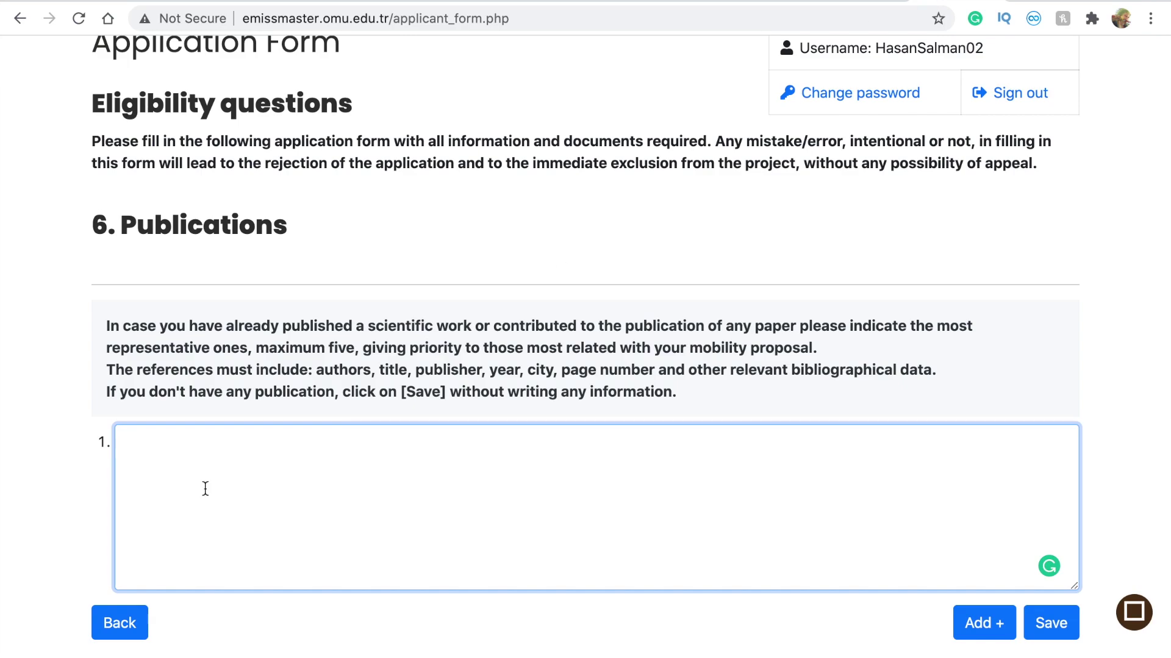
pyautogui.press('super+v')
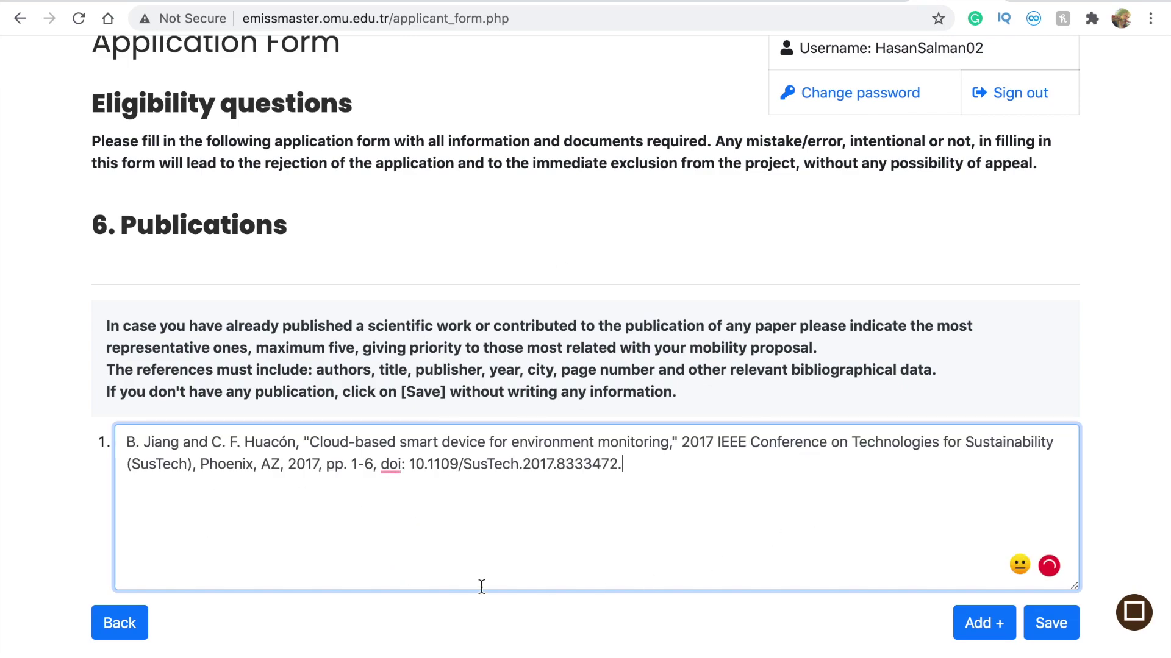
pyautogui.click(1053, 624)
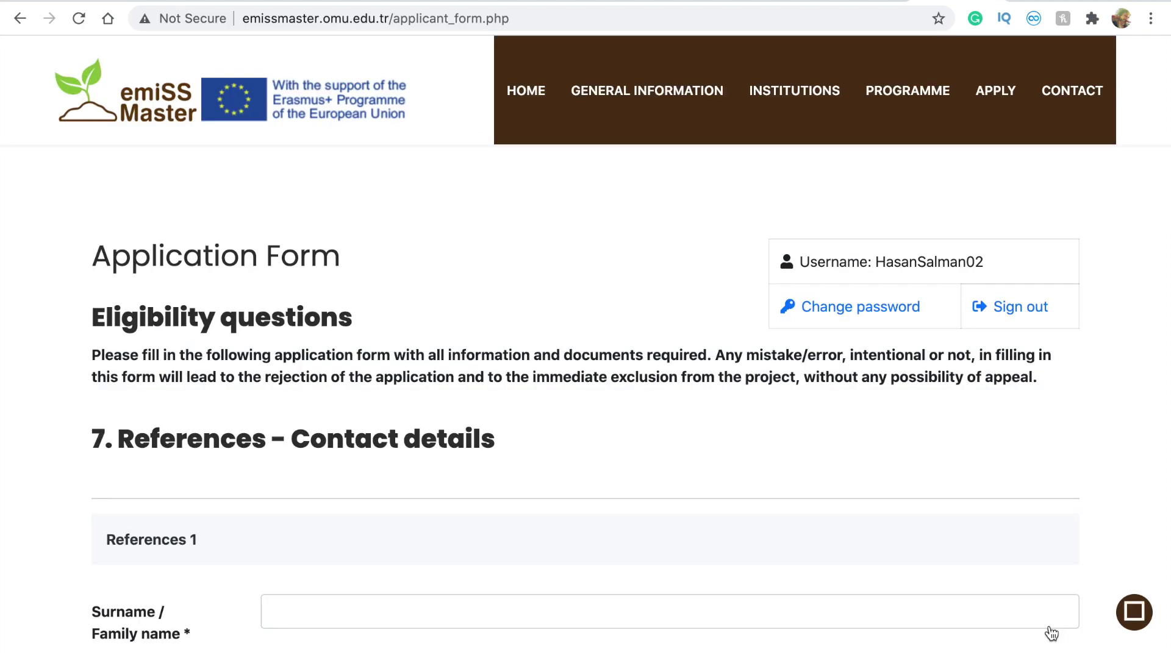
pyautogui.scroll(-5, 436, 560)
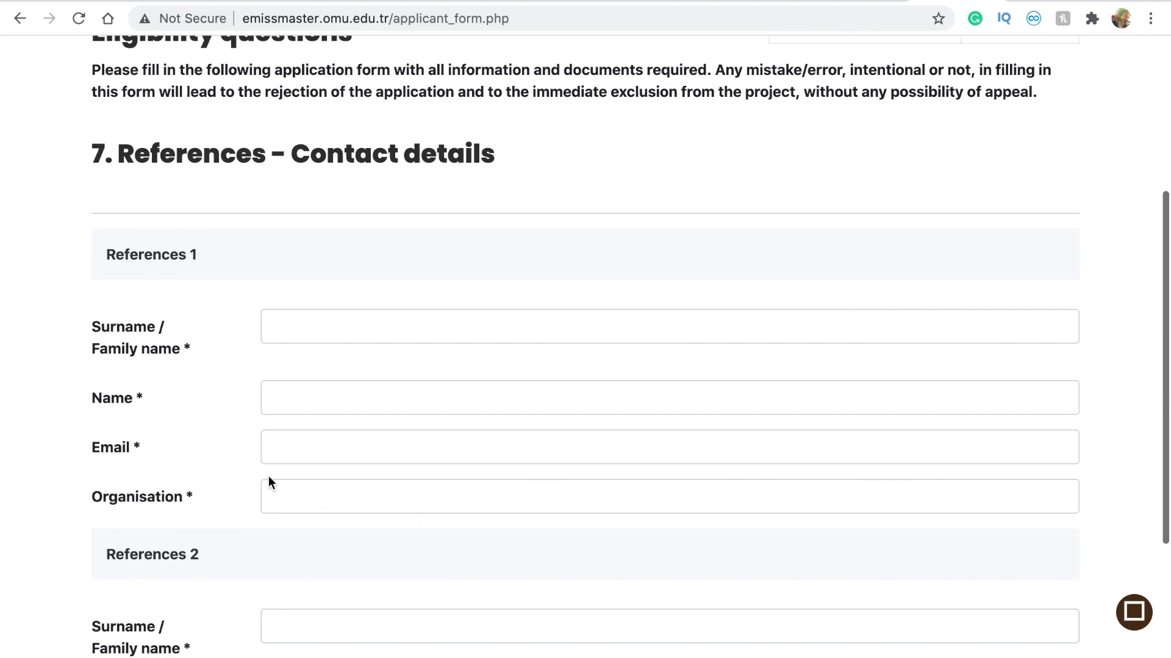
# Fill in both references from the saved contact details, with the surname, name, email and the organisation Scholarship Abroad bangladesh.
pyautogui.scroll(-5, 269, 477)
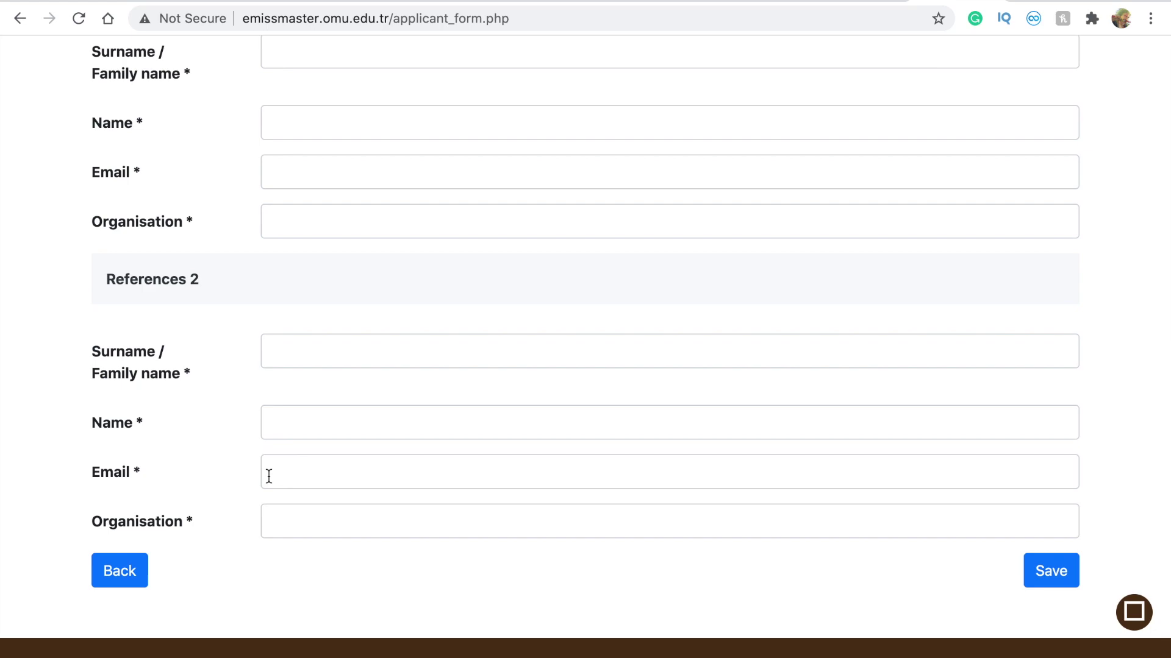
pyautogui.scroll(4, 268, 475)
pyautogui.click(305, 291)
pyautogui.click(317, 323)
pyautogui.scroll(-2, 176, 416)
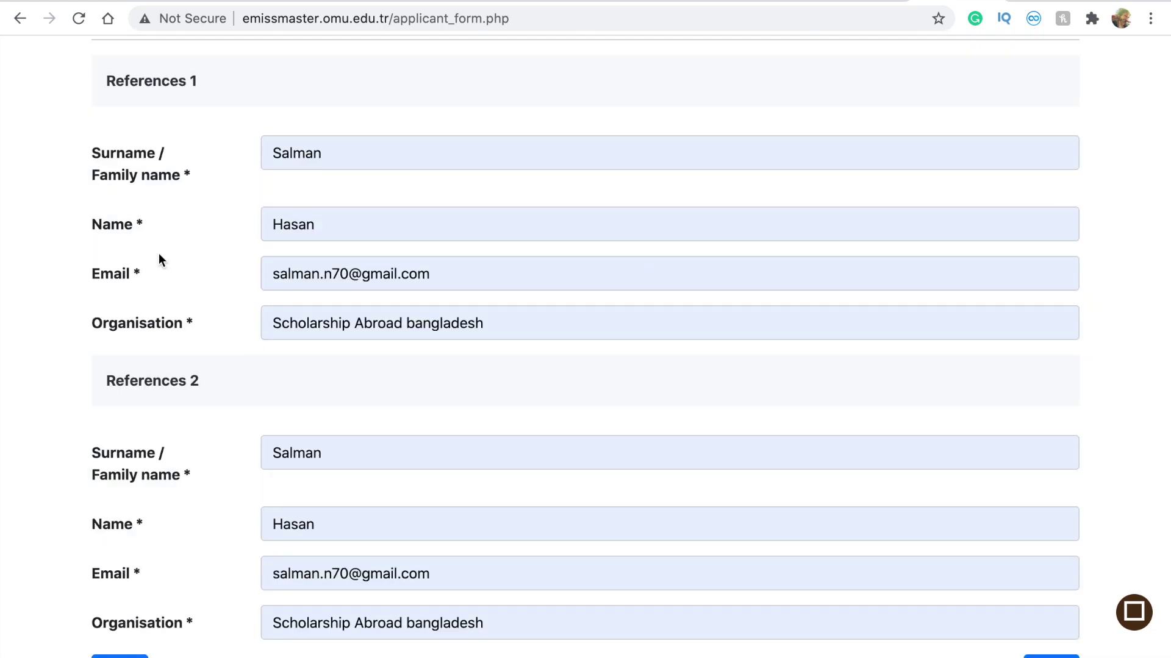
# Review the contact details entered for both references and save the references section.
pyautogui.scroll(1, 147, 302)
pyautogui.scroll(-2, 148, 301)
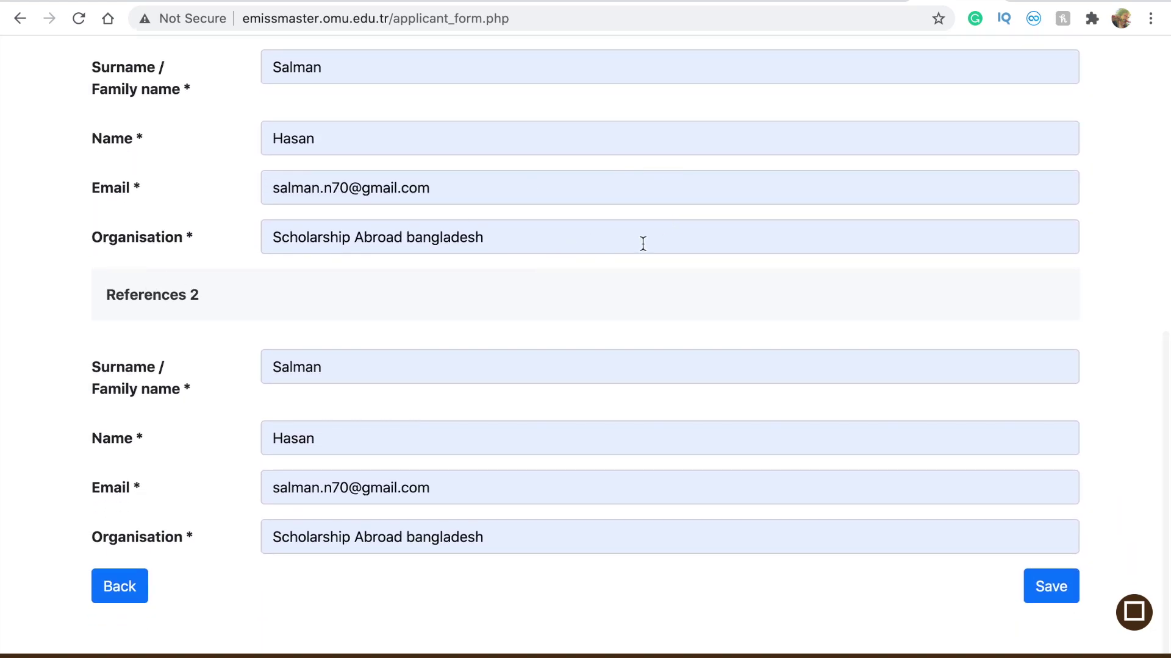
pyautogui.scroll(2, 183, 474)
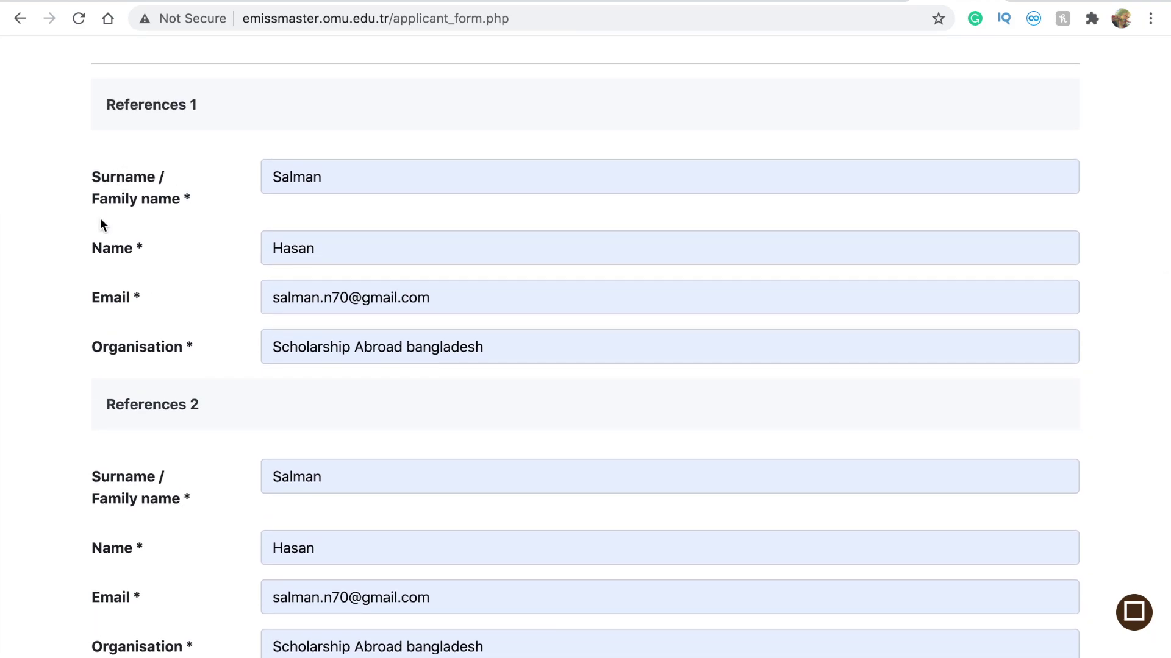
pyautogui.scroll(-2, 89, 378)
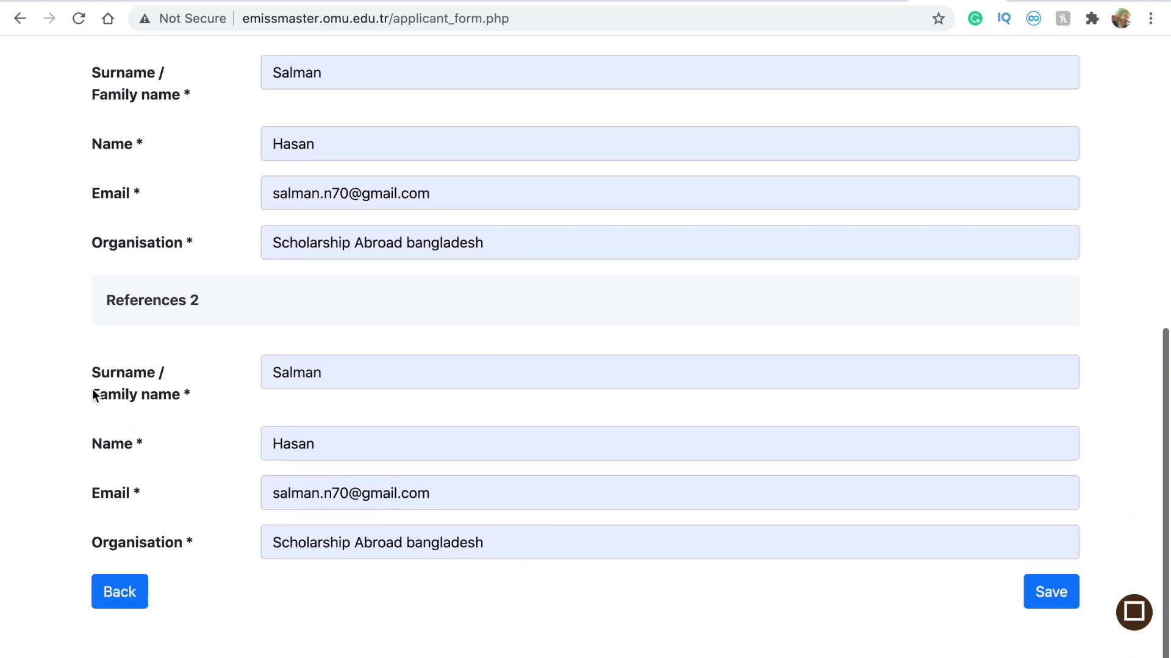
pyautogui.scroll(3, 93, 395)
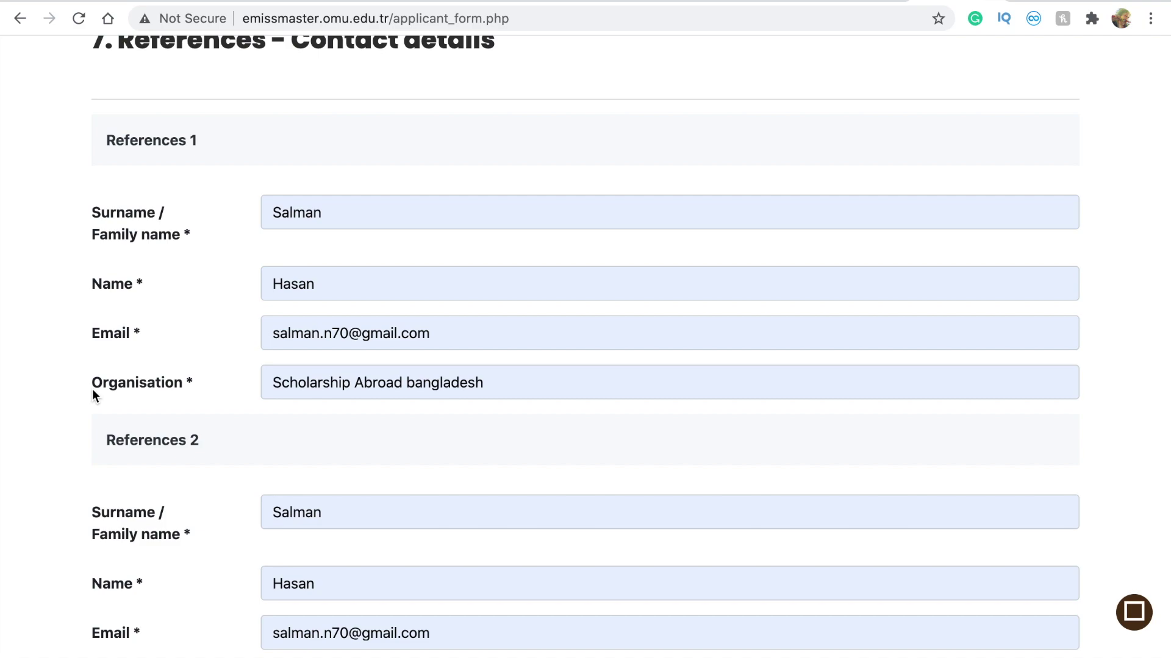
pyautogui.scroll(3, 93, 390)
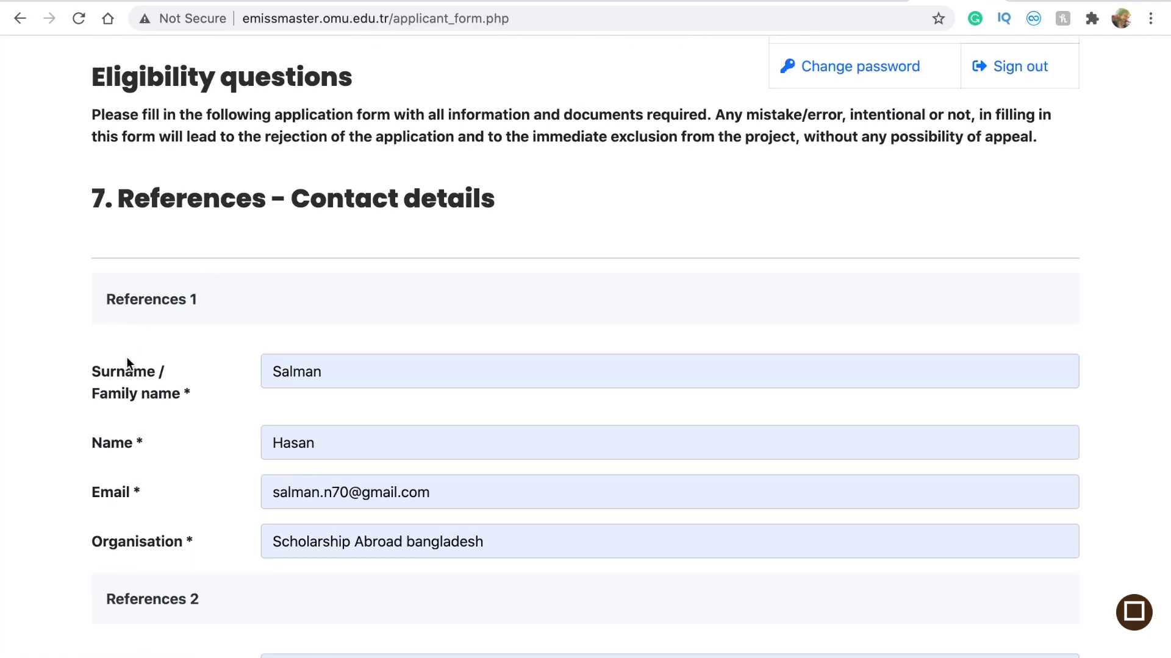
pyautogui.scroll(-2, 126, 360)
pyautogui.scroll(-4, 126, 360)
pyautogui.click(1031, 570)
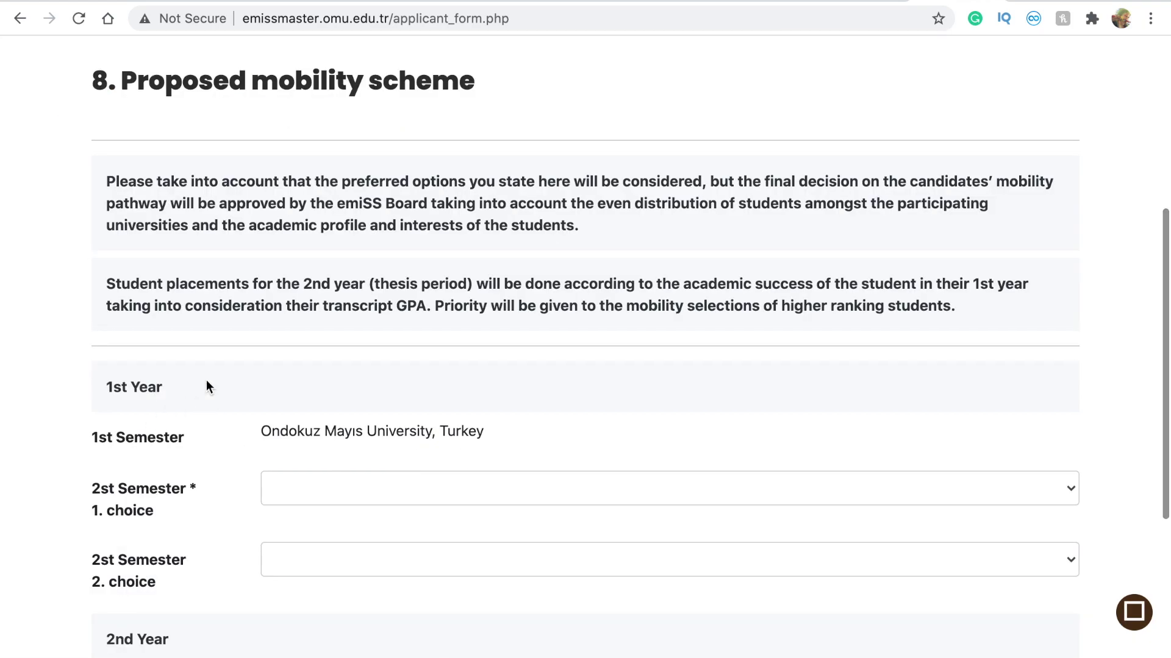
# Set the first choice for the 1st Year's second semester to University of Agriculture in Krakow, Poland.
pyautogui.scroll(-3, 315, 177)
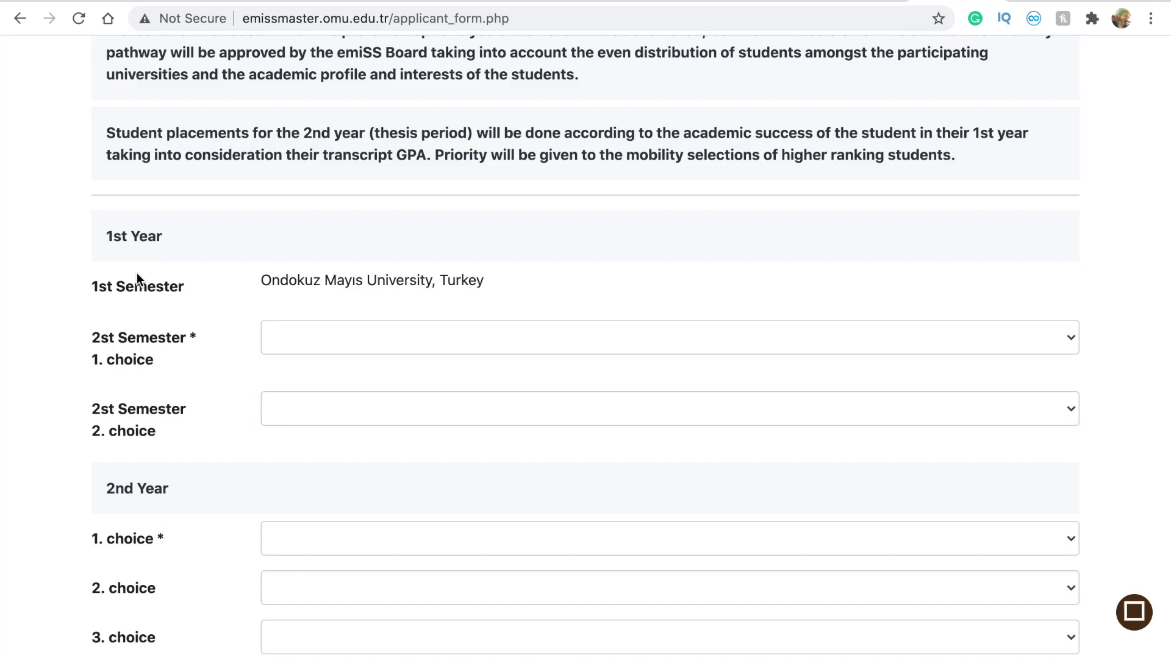
pyautogui.scroll(-2, 136, 272)
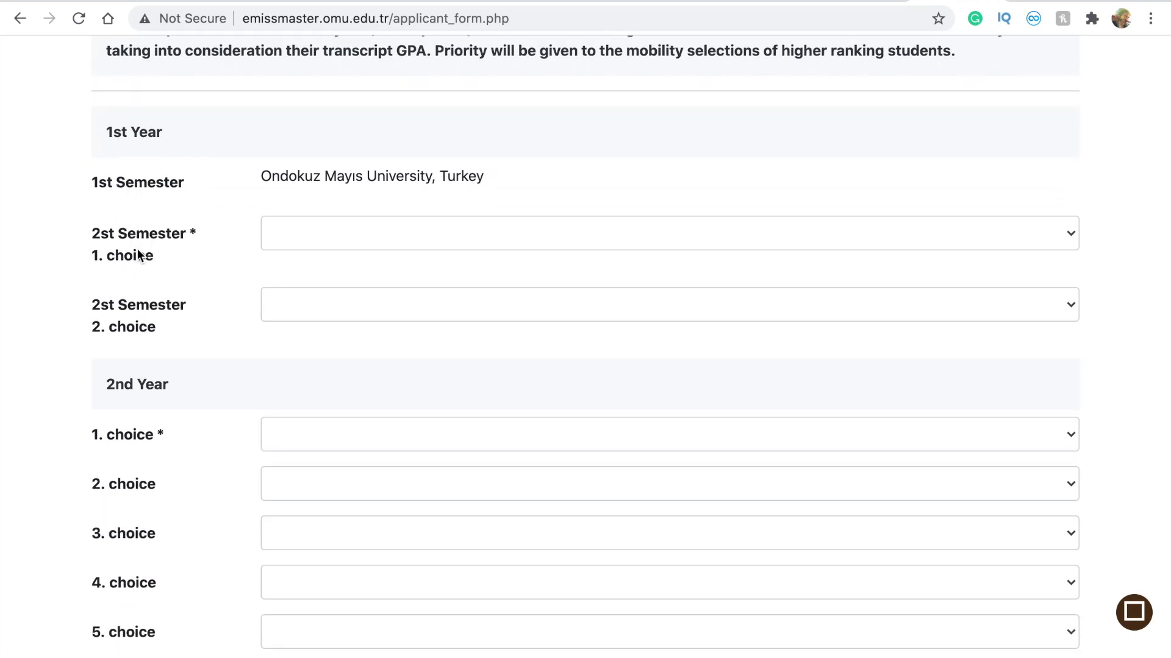
pyautogui.click(286, 245)
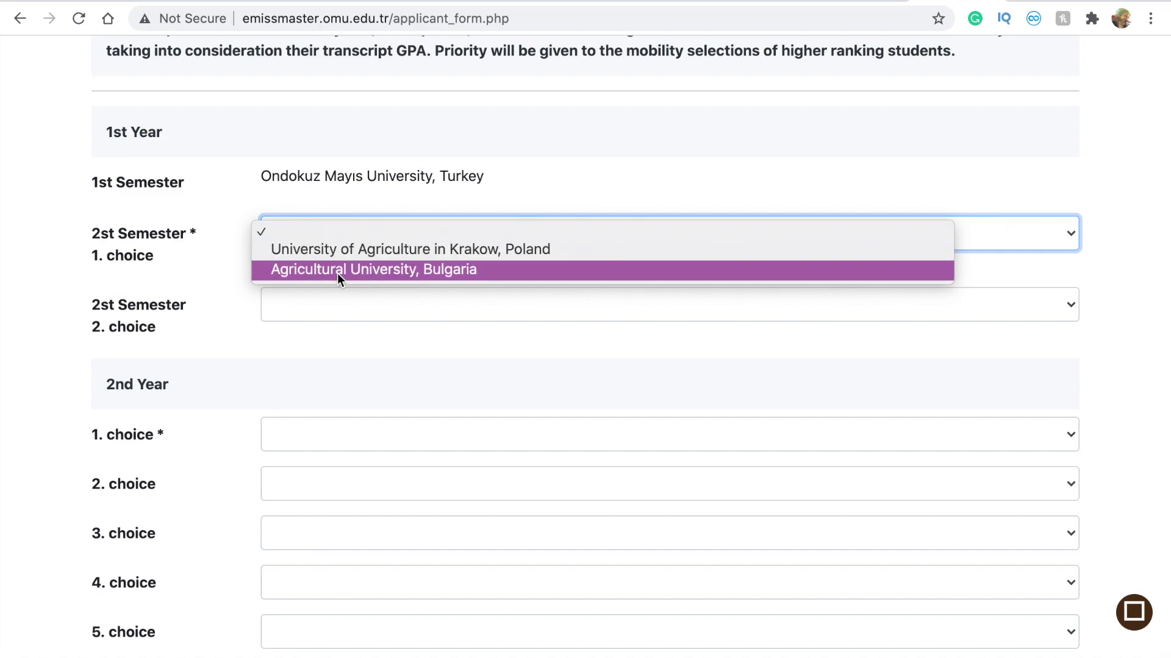
pyautogui.click(376, 249)
pyautogui.scroll(-1, 342, 331)
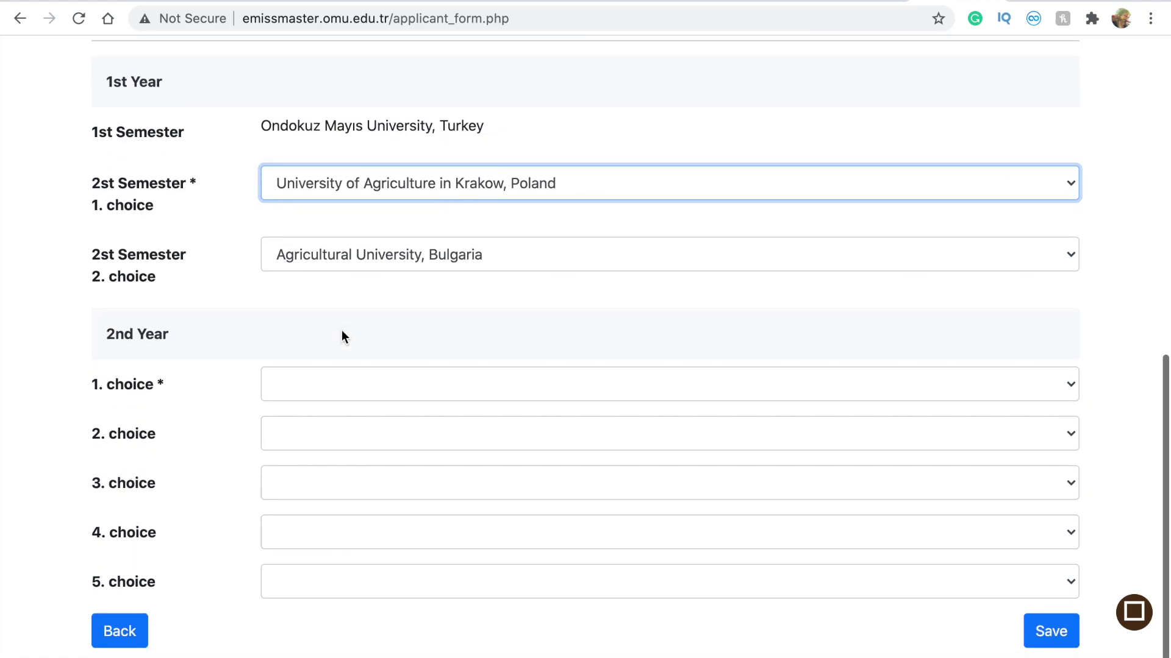
# Set 2nd Year choices 1 to 3 to Southern Federal University, Russia; University of Agriculture in Krakow, Poland; and Agricultural University, Bulgaria.
pyautogui.click(322, 385)
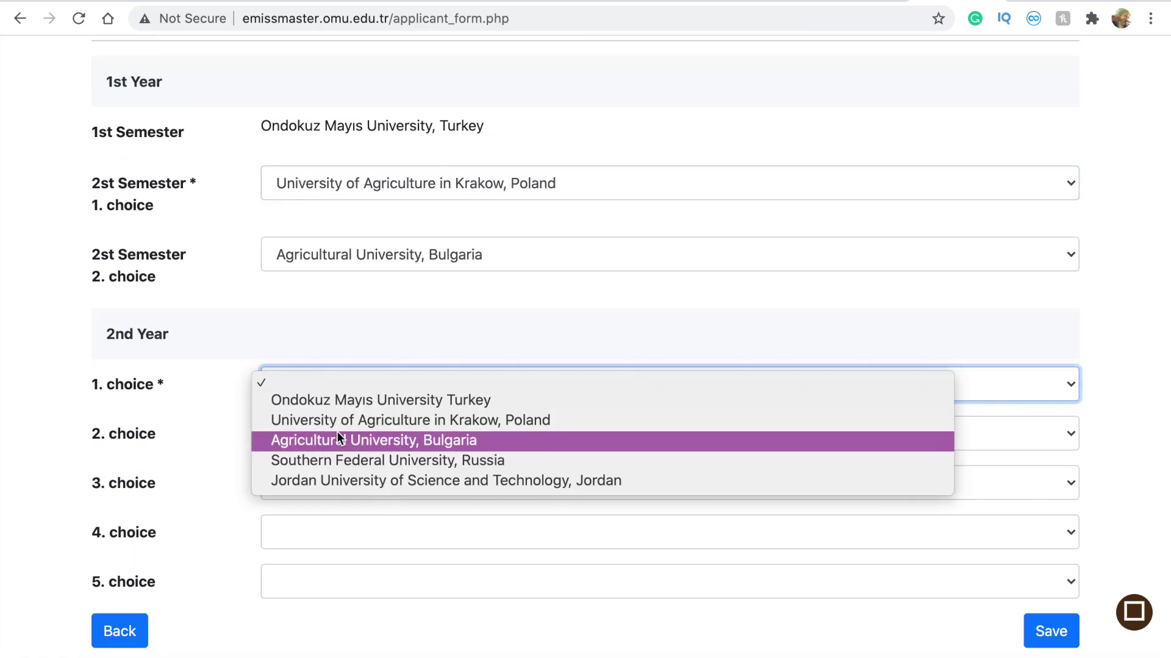
pyautogui.click(372, 456)
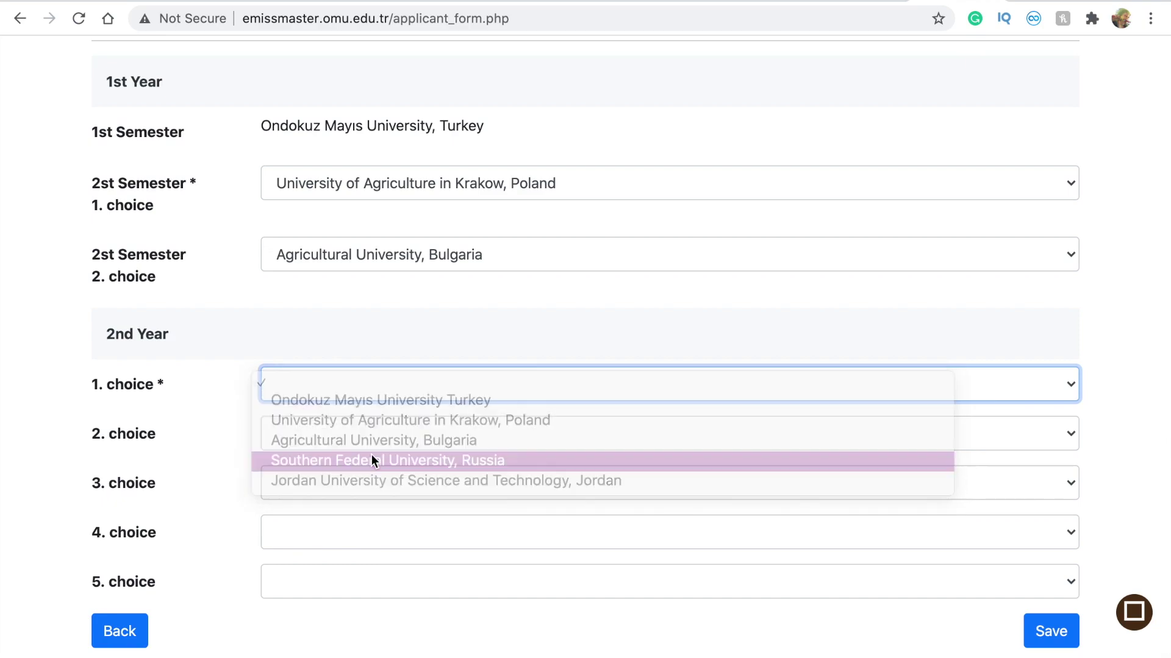
pyautogui.click(350, 433)
pyautogui.click(349, 468)
pyautogui.click(348, 482)
pyautogui.click(348, 518)
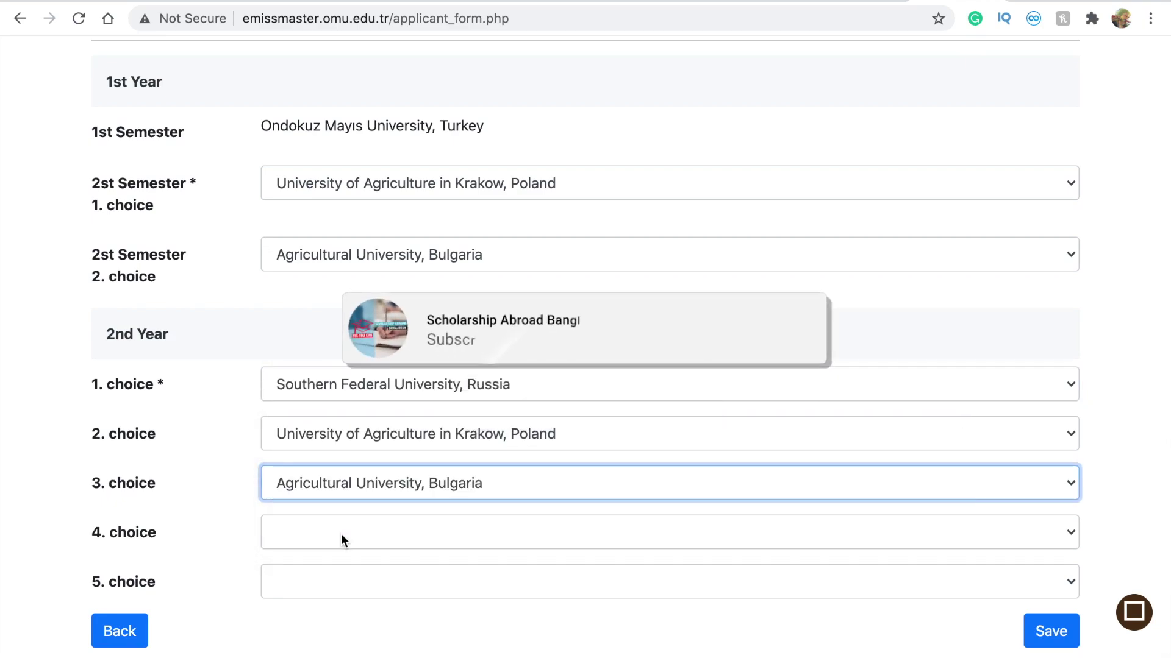
# Set 2nd Year choice 4 to Jordan University of Science and Technology and choice 5 to Ondokuz Mayıs University, and save the mobility scheme.
pyautogui.click(342, 536)
pyautogui.click(339, 569)
pyautogui.click(342, 582)
pyautogui.click(341, 599)
pyautogui.click(1050, 631)
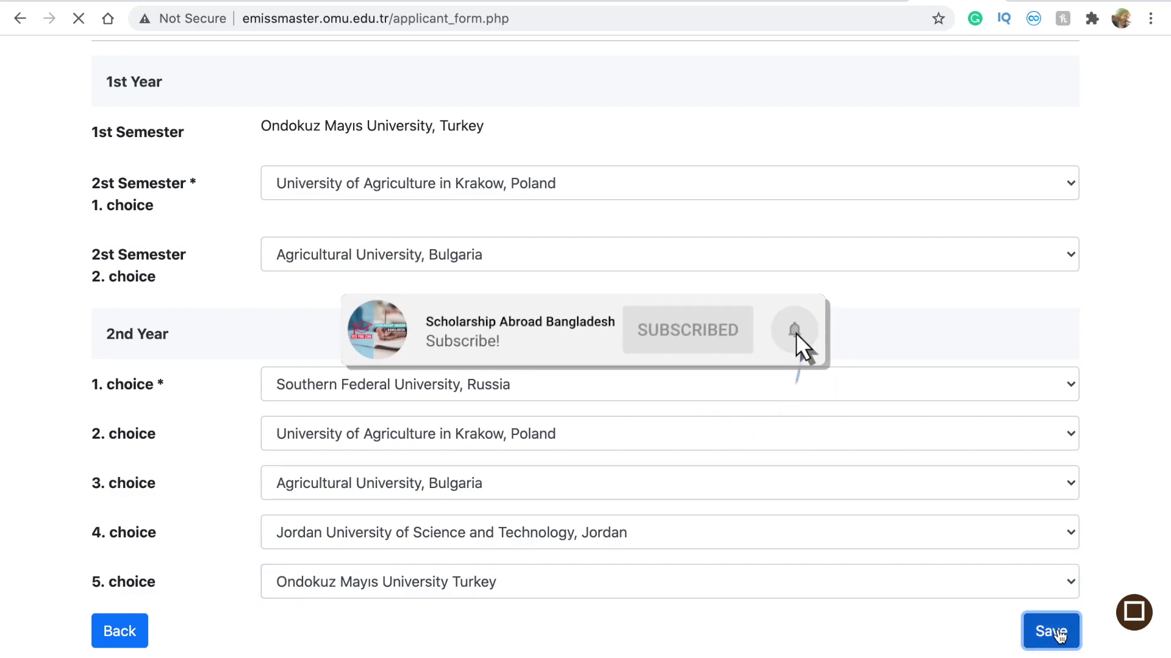
# Answer "good" to the questions on why this Master Degree was chosen and its impact on the main activity, education or career.
pyautogui.scroll(-5, 408, 584)
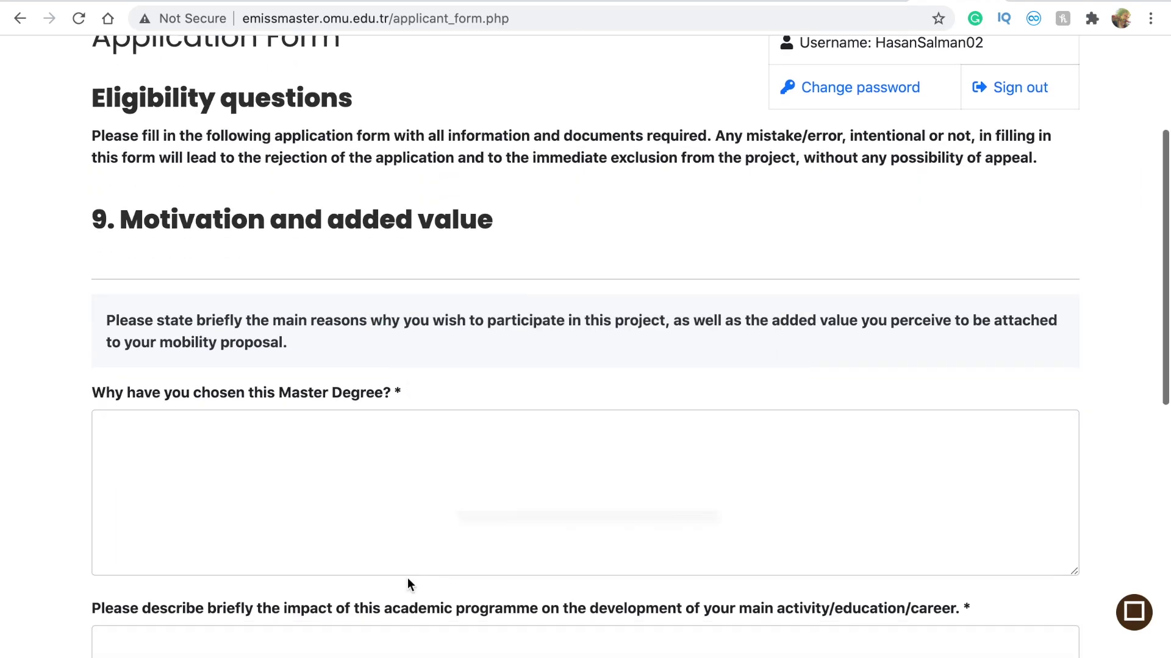
pyautogui.scroll(-3, 172, 281)
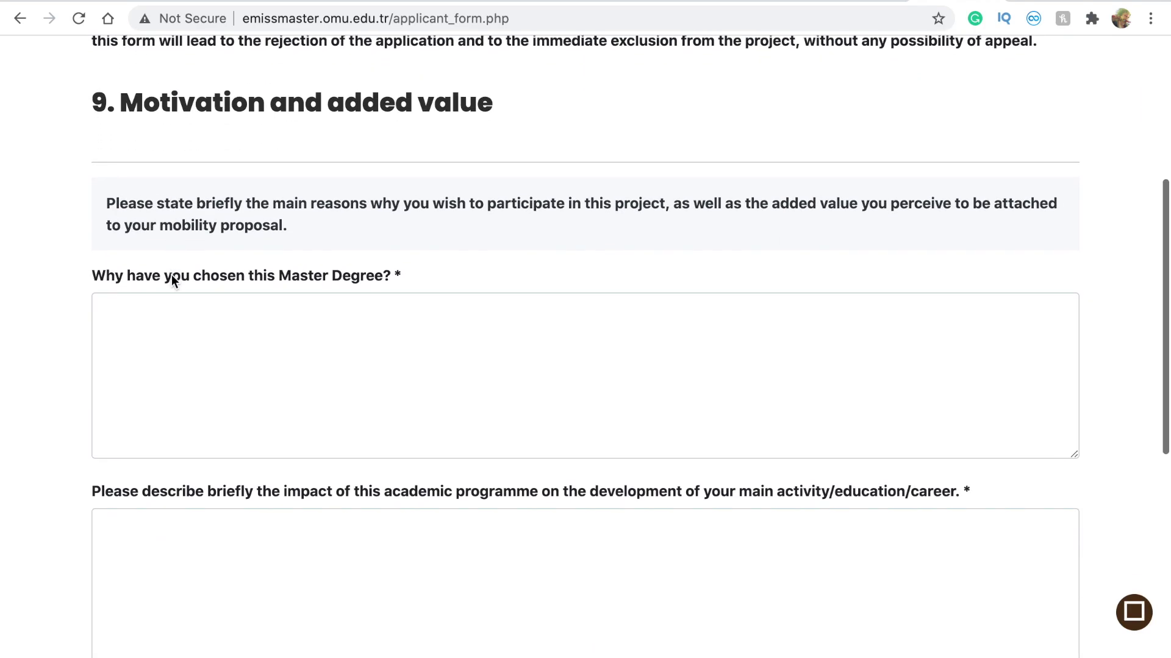
pyautogui.click(238, 318)
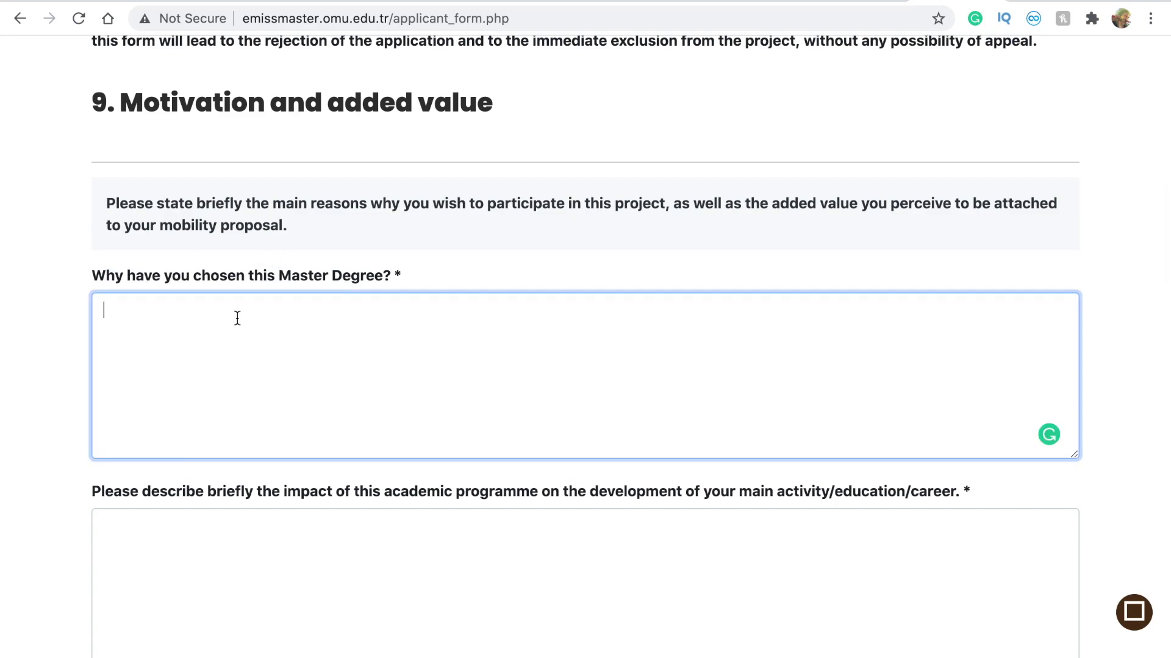
pyautogui.write('good')
pyautogui.press('super+a')
pyautogui.press('super+c')
pyautogui.click(364, 329)
pyautogui.scroll(-3, 355, 342)
pyautogui.click(279, 434)
pyautogui.press('super+v')
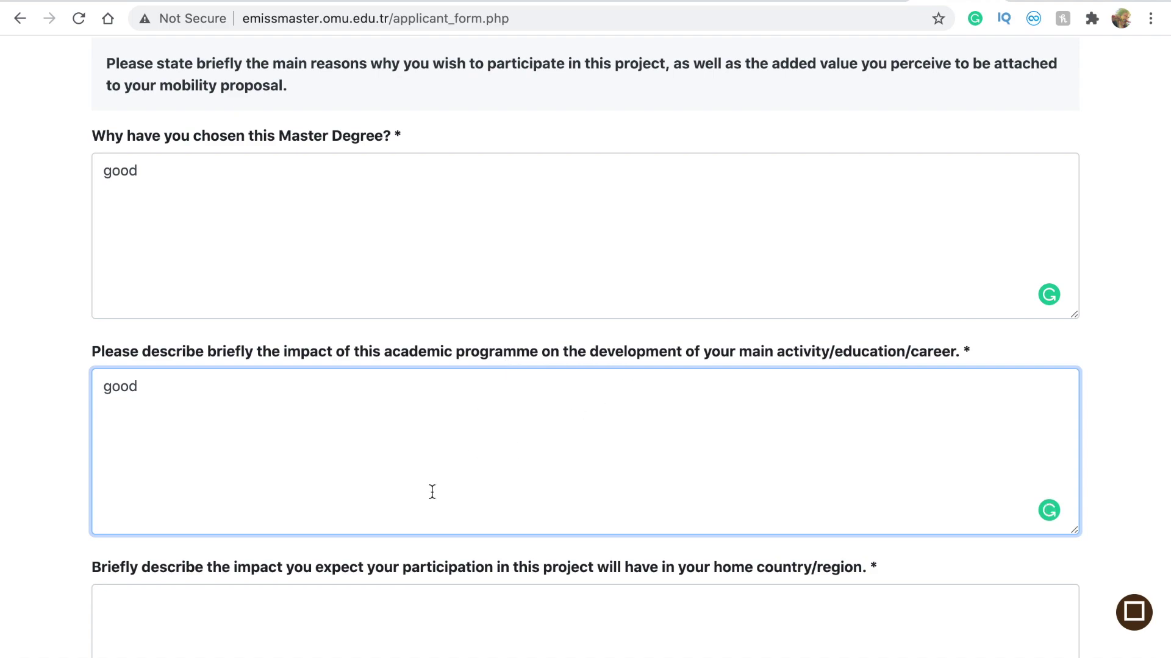
# Answer "good" to the home country impact and life-changing participation questions, and save the motivation section.
pyautogui.scroll(-2, 305, 525)
pyautogui.click(339, 472)
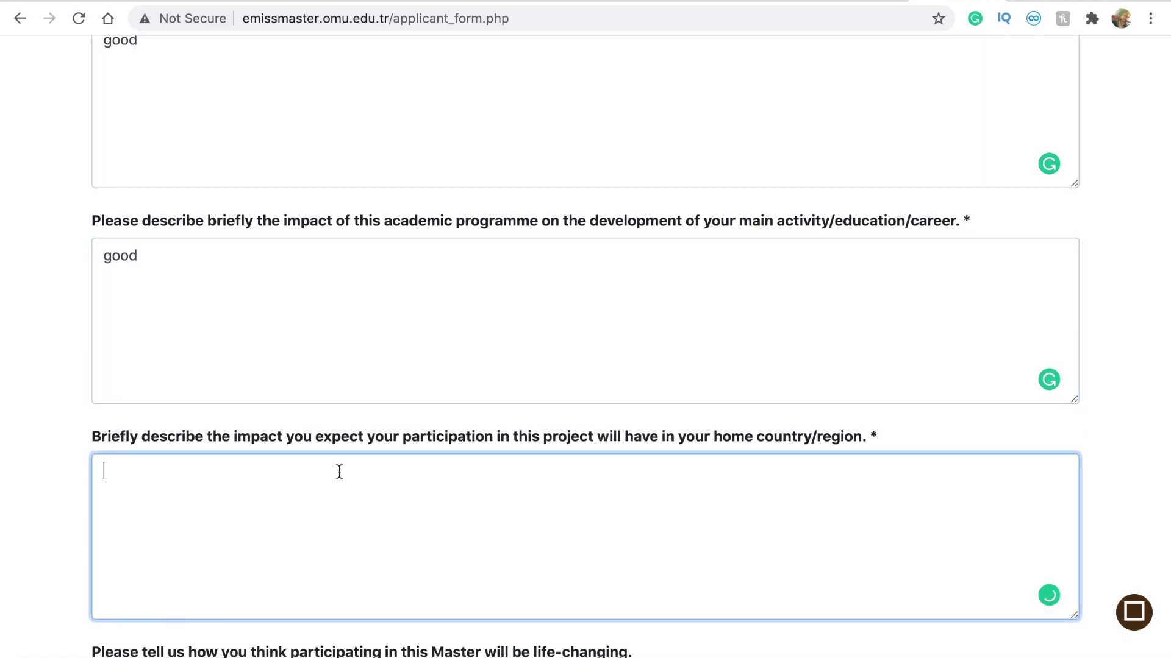
pyautogui.write('good')
pyautogui.scroll(-3, 426, 554)
pyautogui.scroll(-2, 427, 554)
pyautogui.click(427, 552)
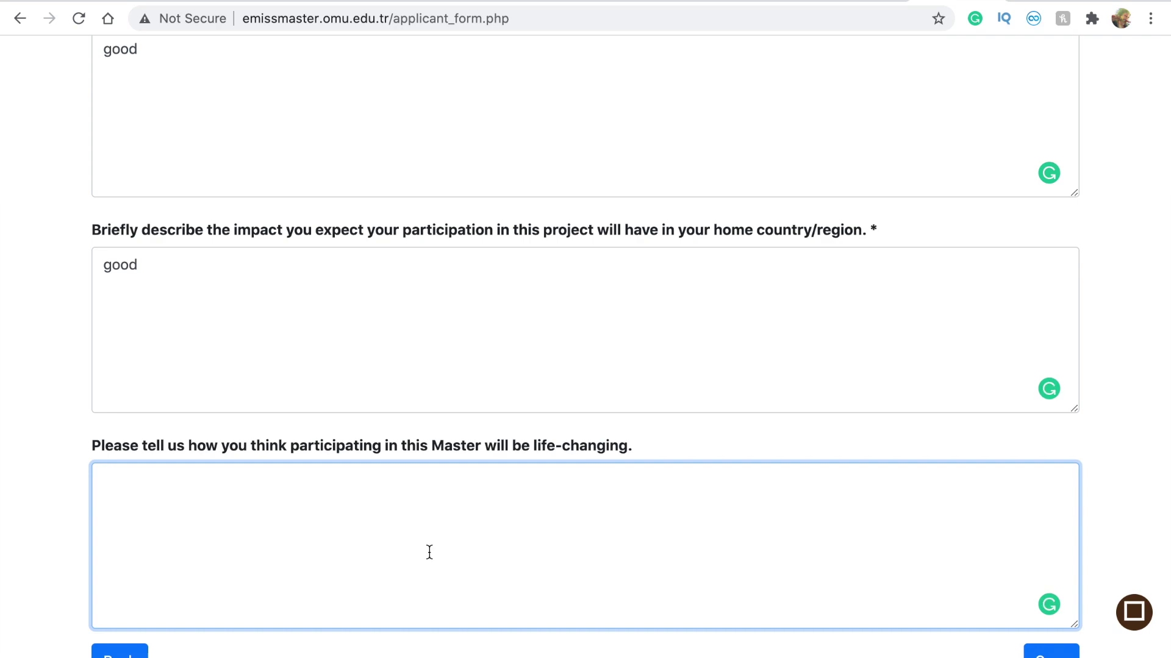
pyautogui.scroll(-2, 430, 552)
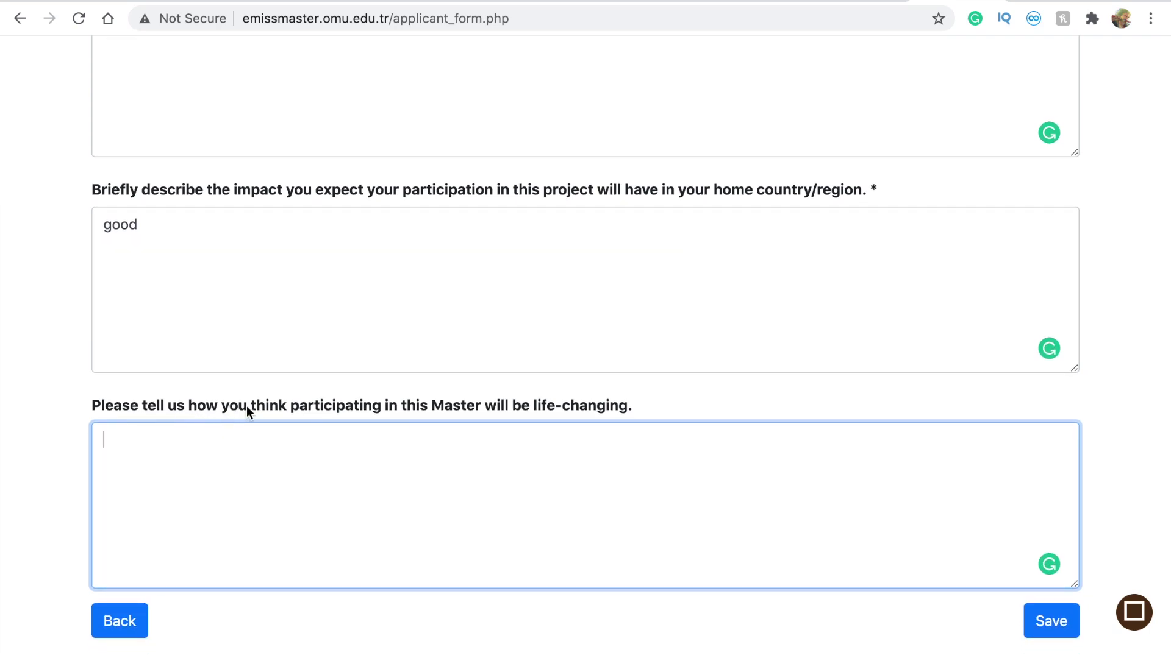
pyautogui.write('good')
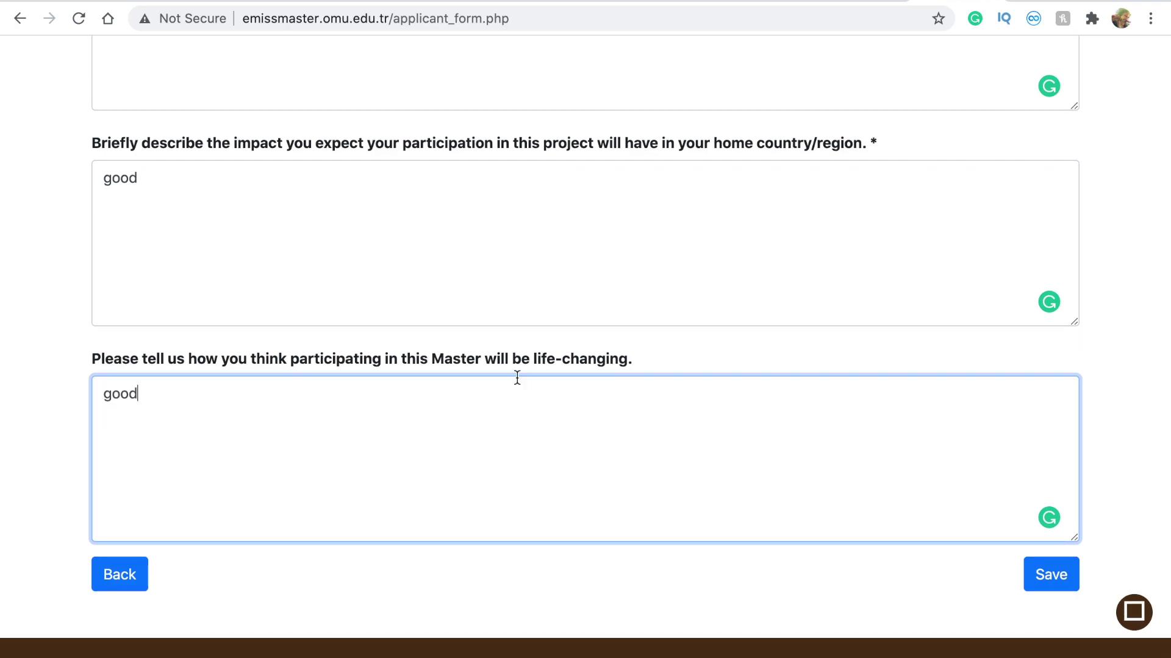
pyautogui.click(1050, 576)
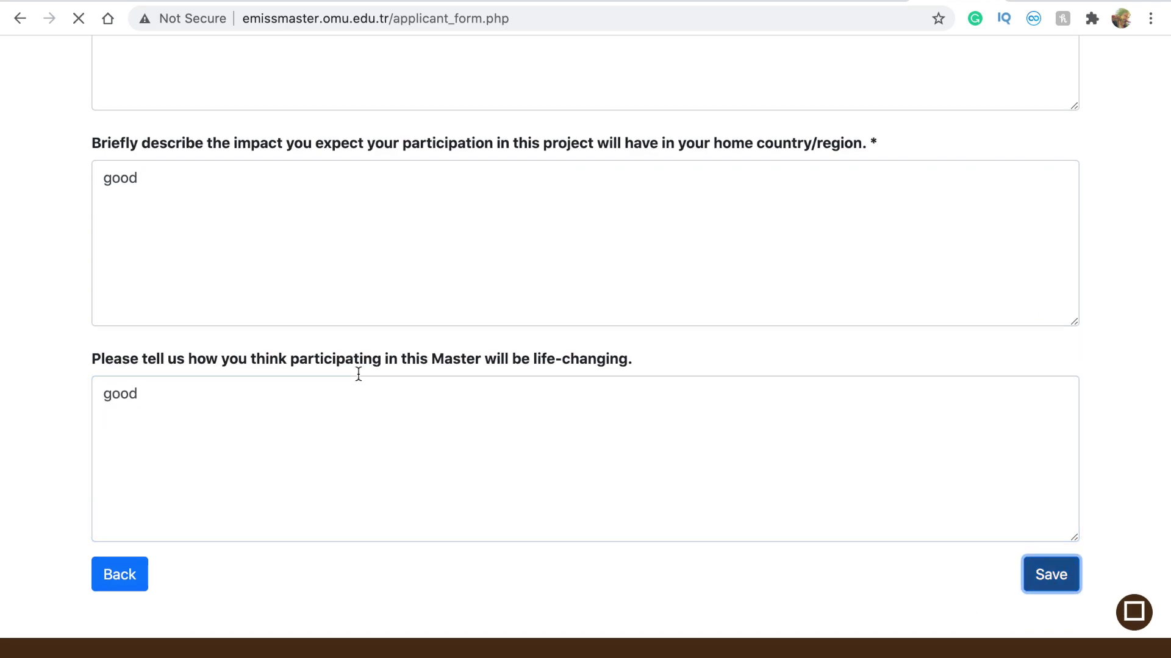
# Examine the documents upload requirements from the photo to the transcript of records, including the red note on the certificate of degree.
pyautogui.scroll(-8, 358, 373)
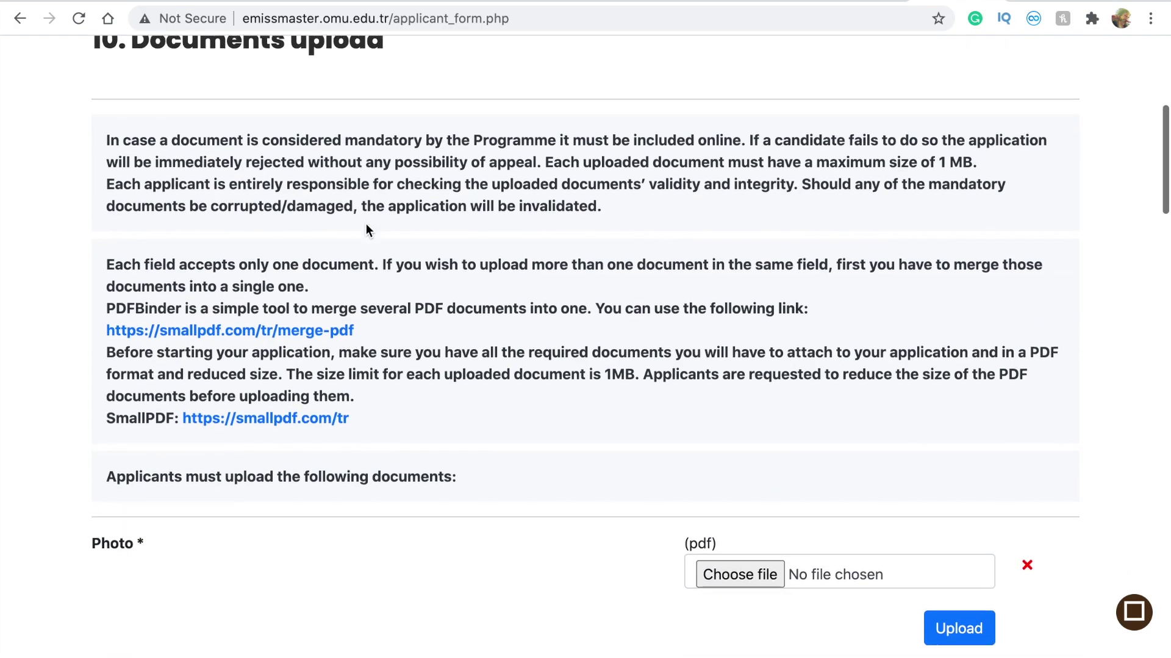
pyautogui.scroll(-3, 366, 229)
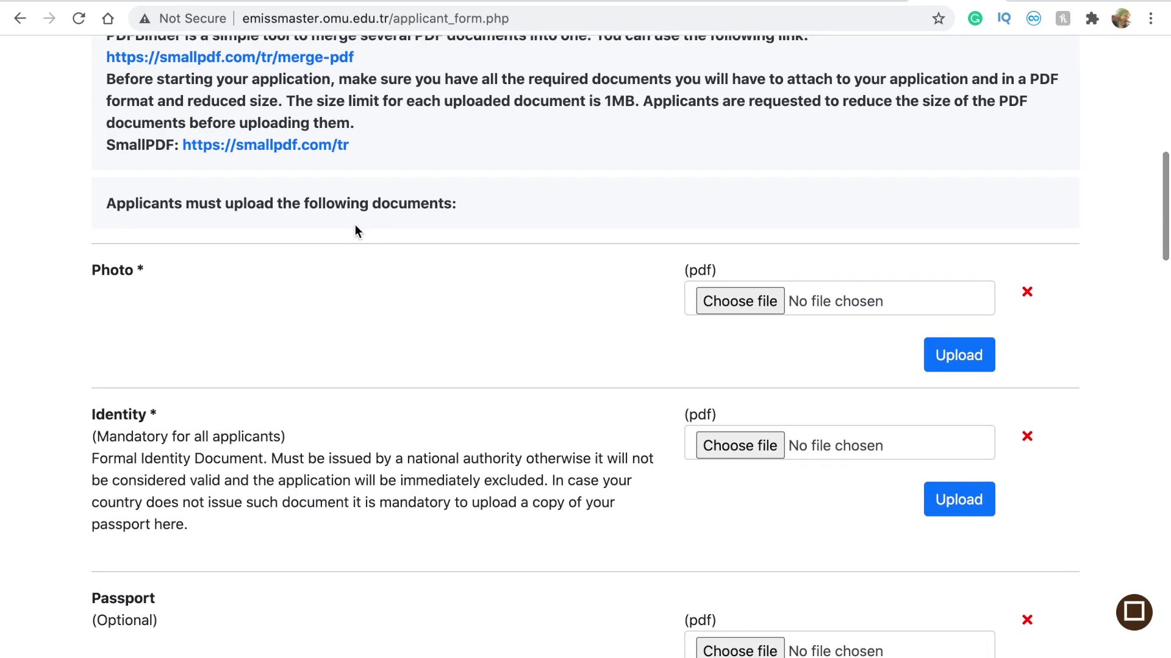
pyautogui.scroll(-2, 115, 276)
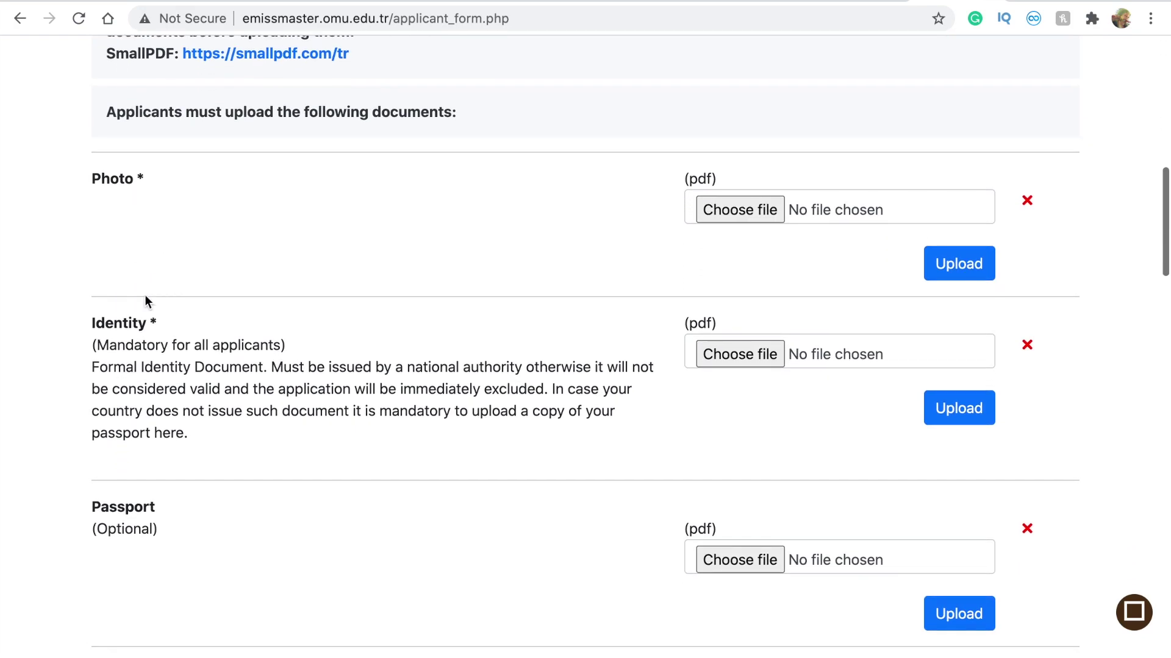
pyautogui.scroll(-3, 193, 311)
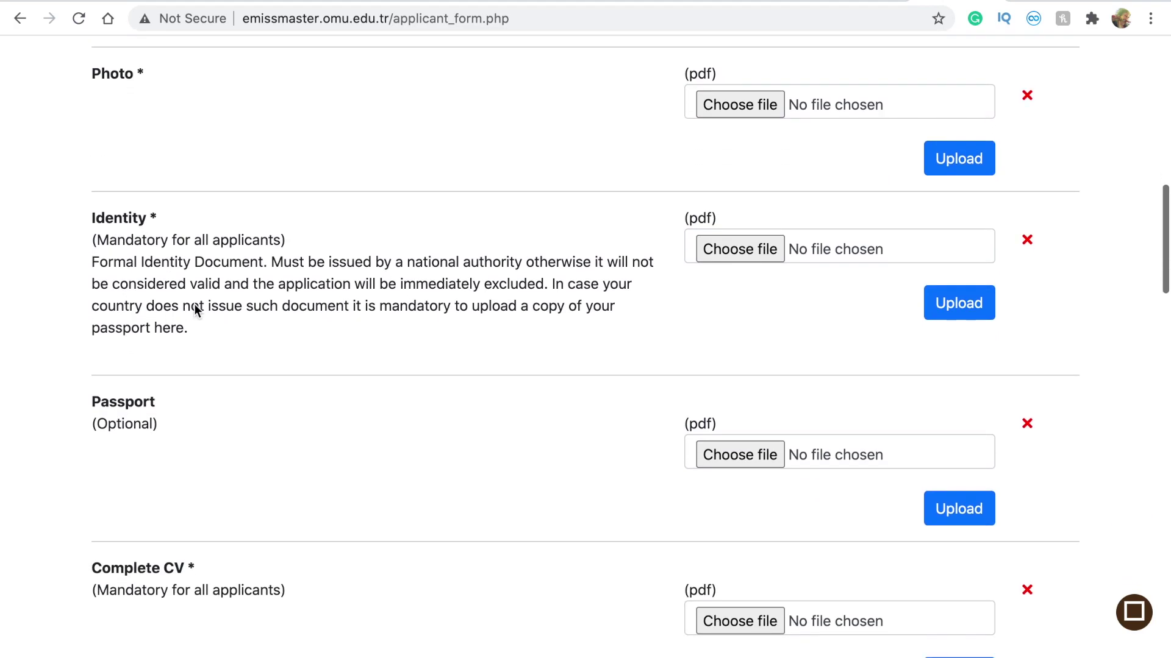
pyautogui.scroll(-3, 250, 340)
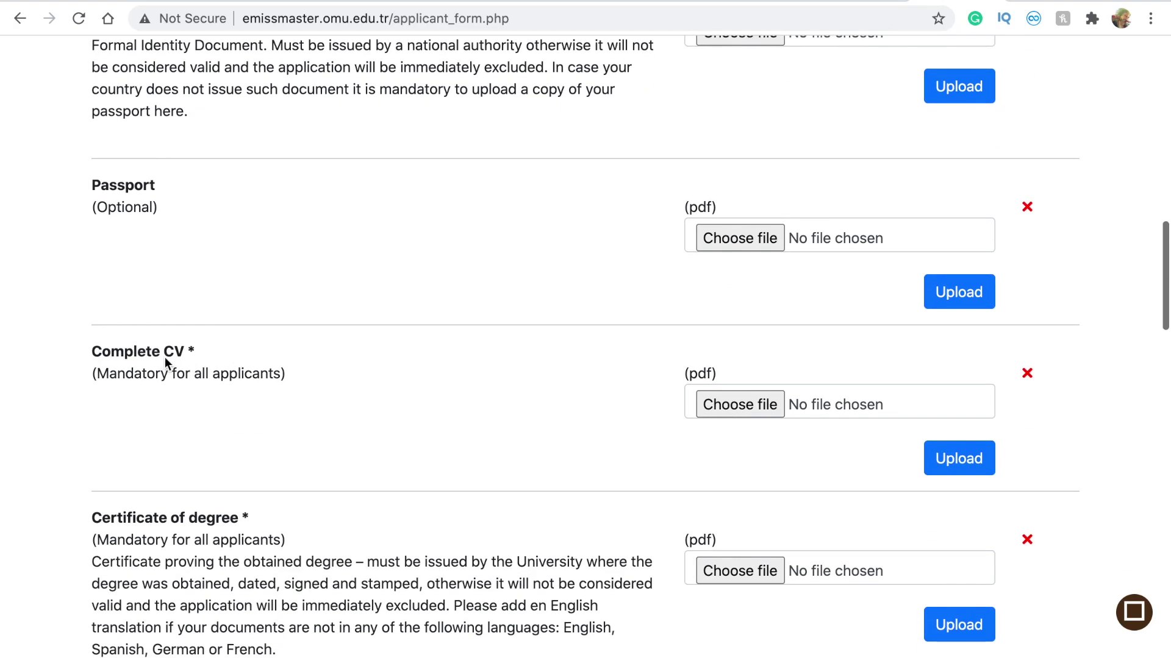
pyautogui.scroll(-2, 161, 377)
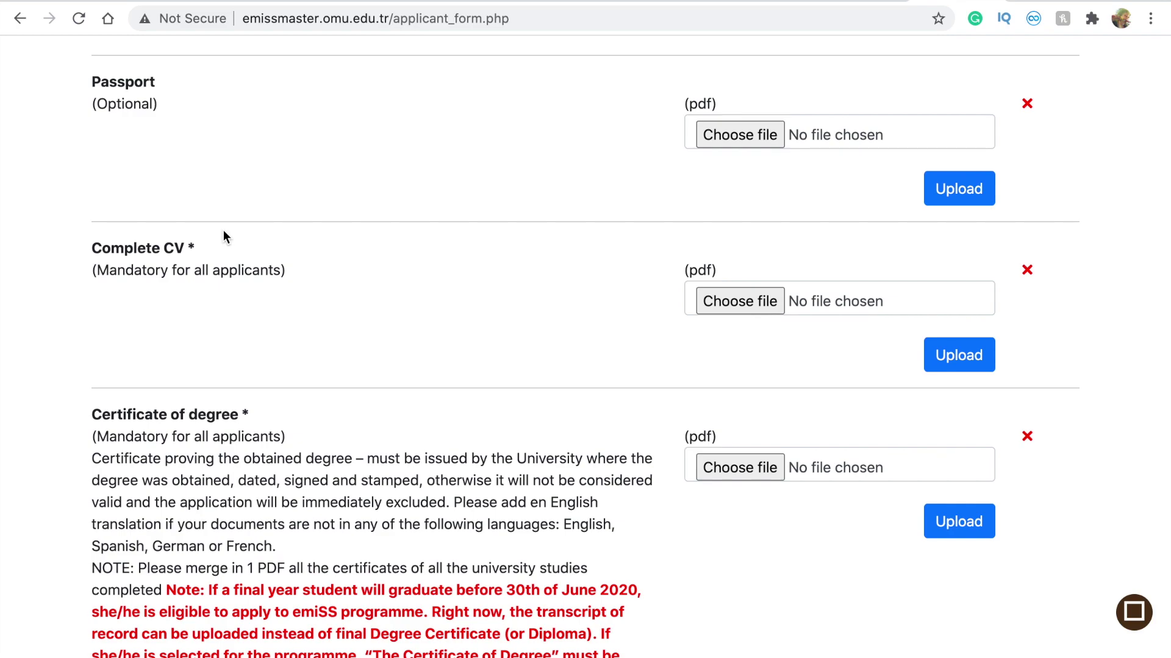
pyautogui.scroll(-4, 223, 232)
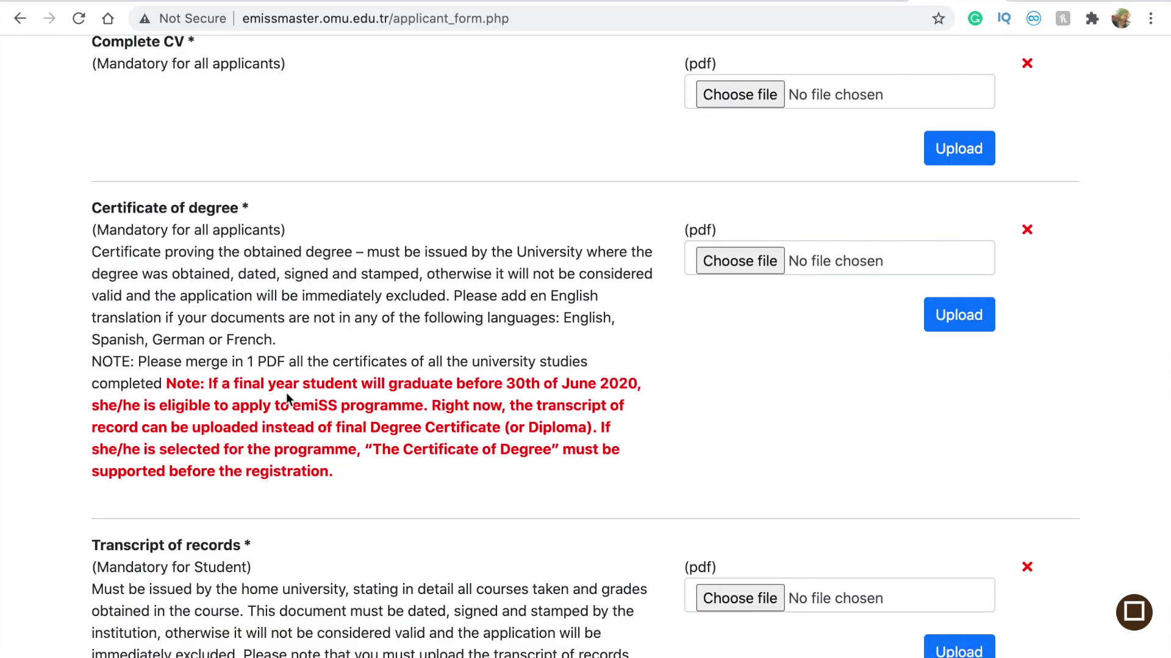
pyautogui.moveTo(328, 470); pyautogui.dragTo(205, 388)
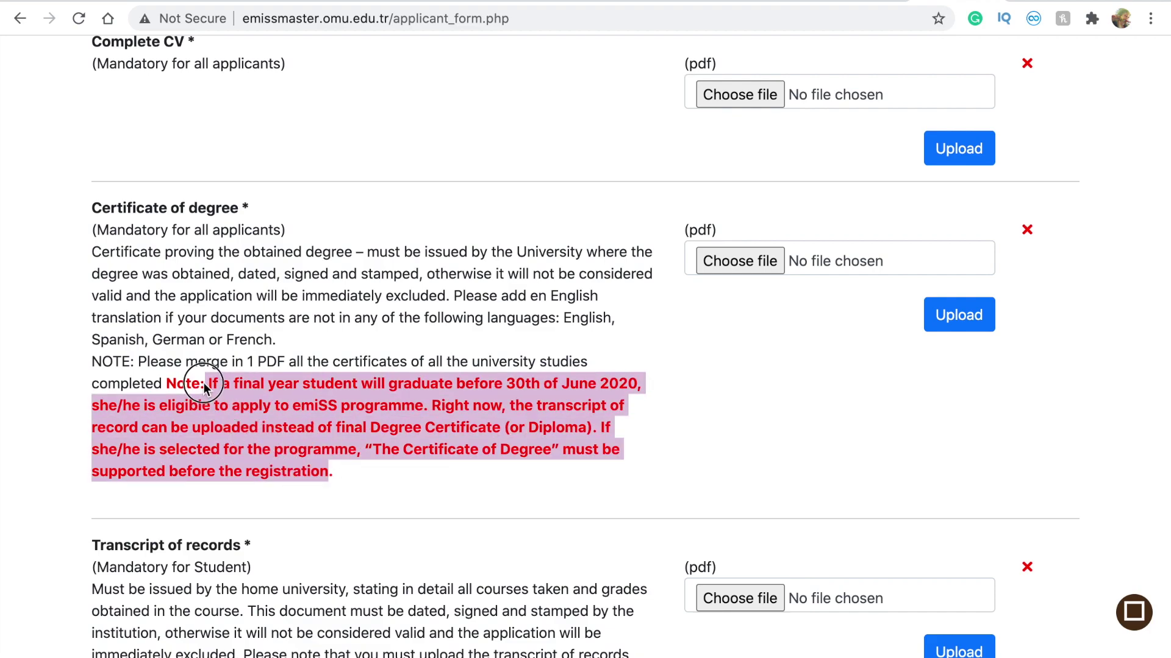
pyautogui.click(293, 433)
pyautogui.scroll(-1, 294, 433)
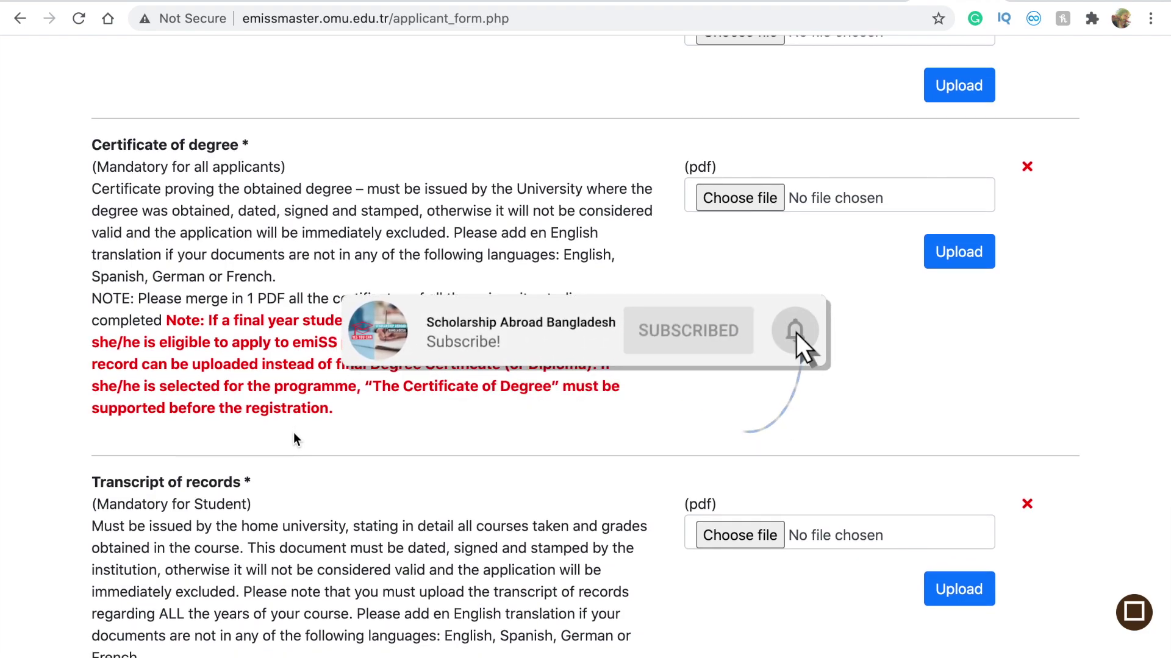
pyautogui.scroll(-1, 294, 433)
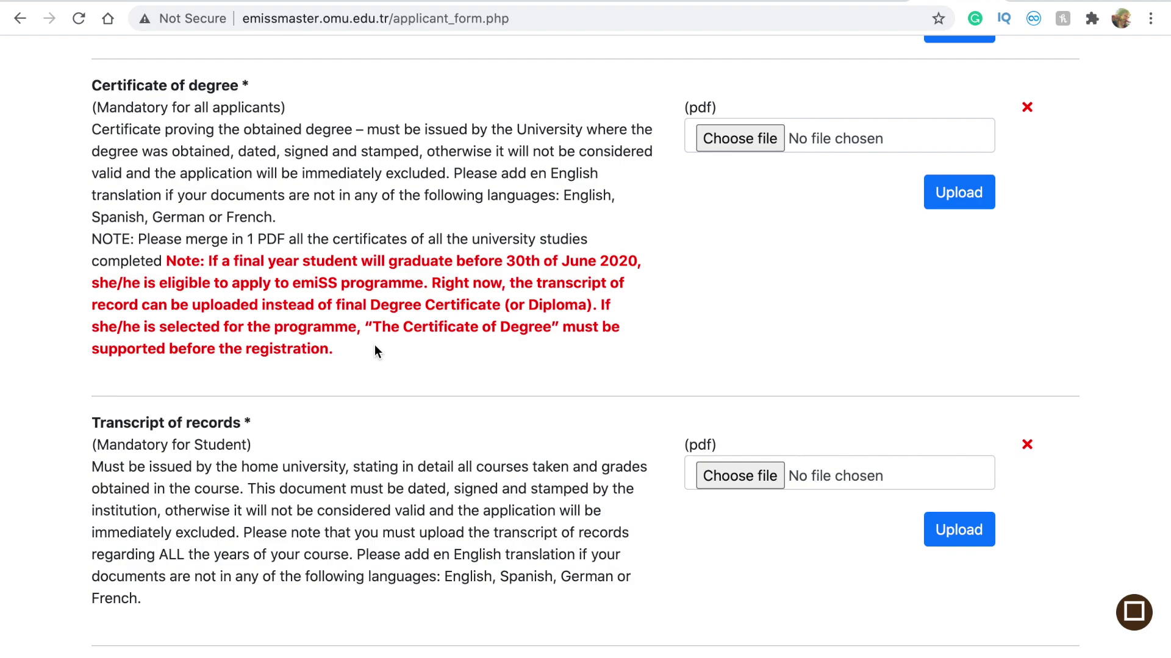
# Upload the IELTS PDF from the emiSS documents folder as the Language skills certificate.
pyautogui.scroll(-3, 374, 345)
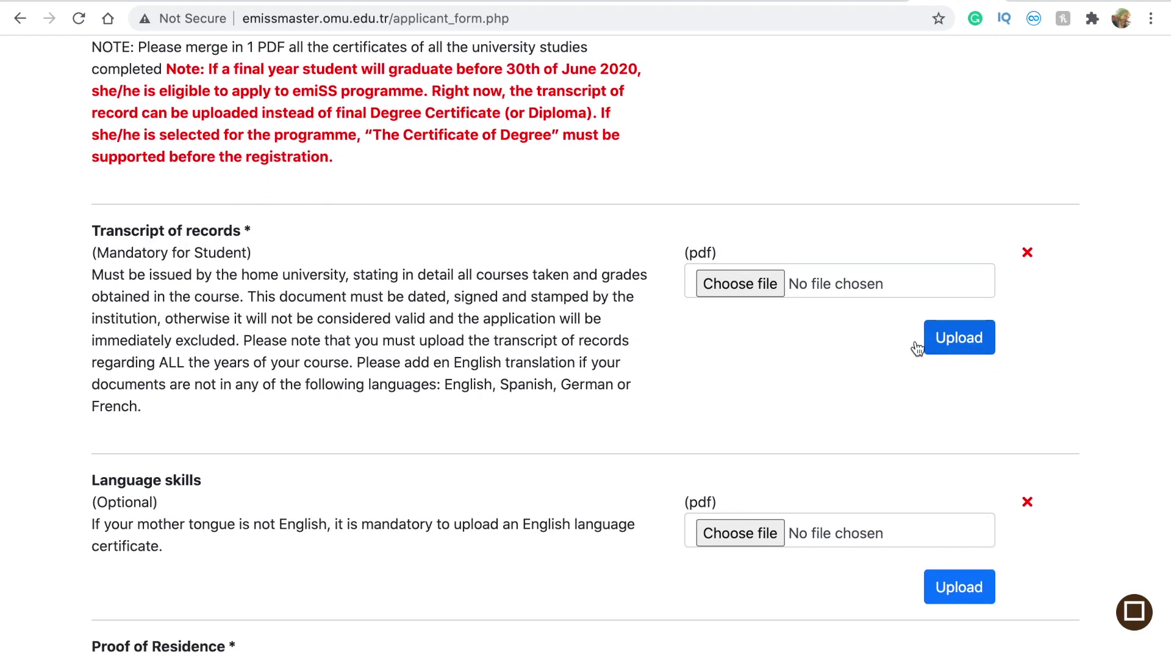
pyautogui.scroll(-1, 398, 383)
pyautogui.scroll(-1, 397, 384)
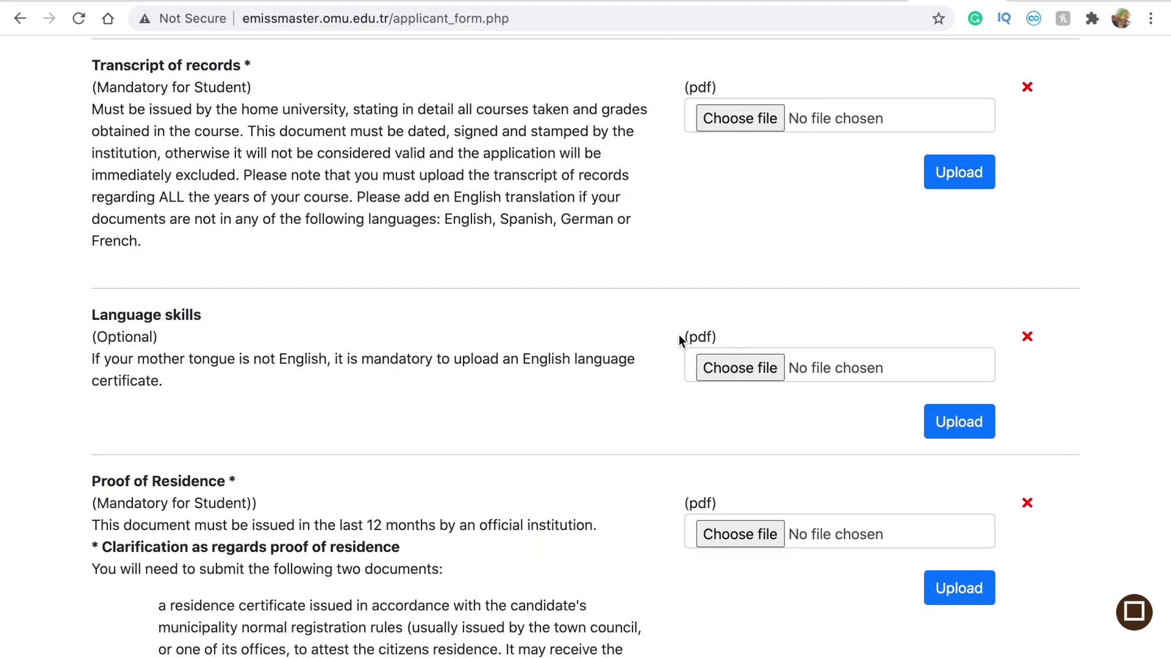
pyautogui.scroll(-1, 649, 445)
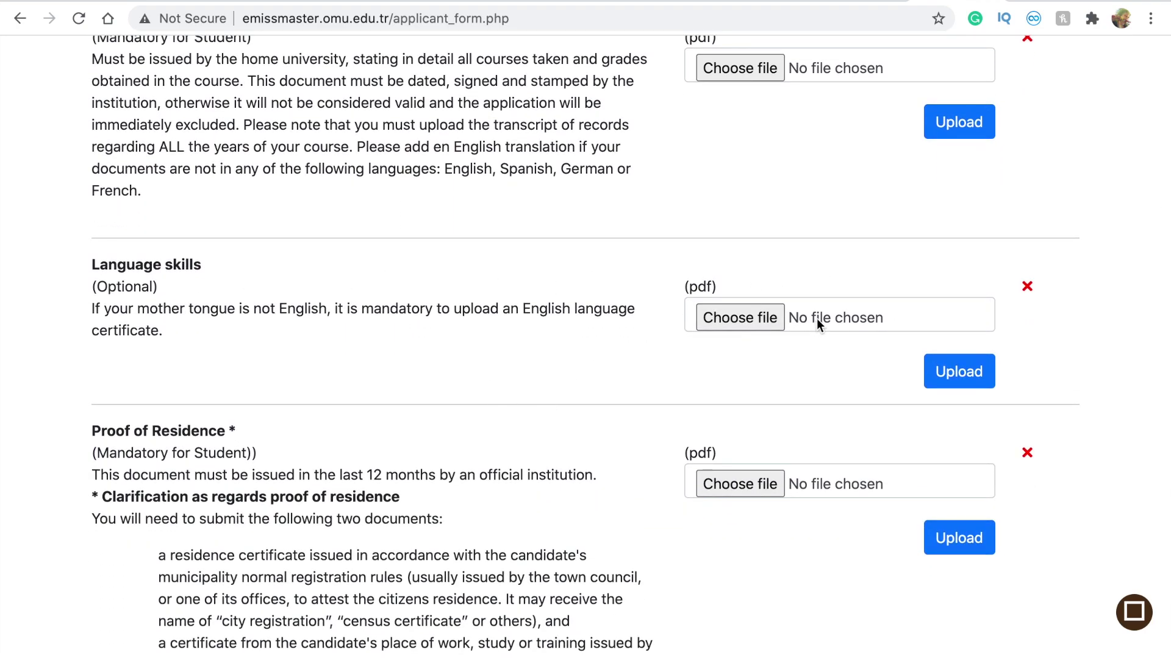
pyautogui.click(958, 371)
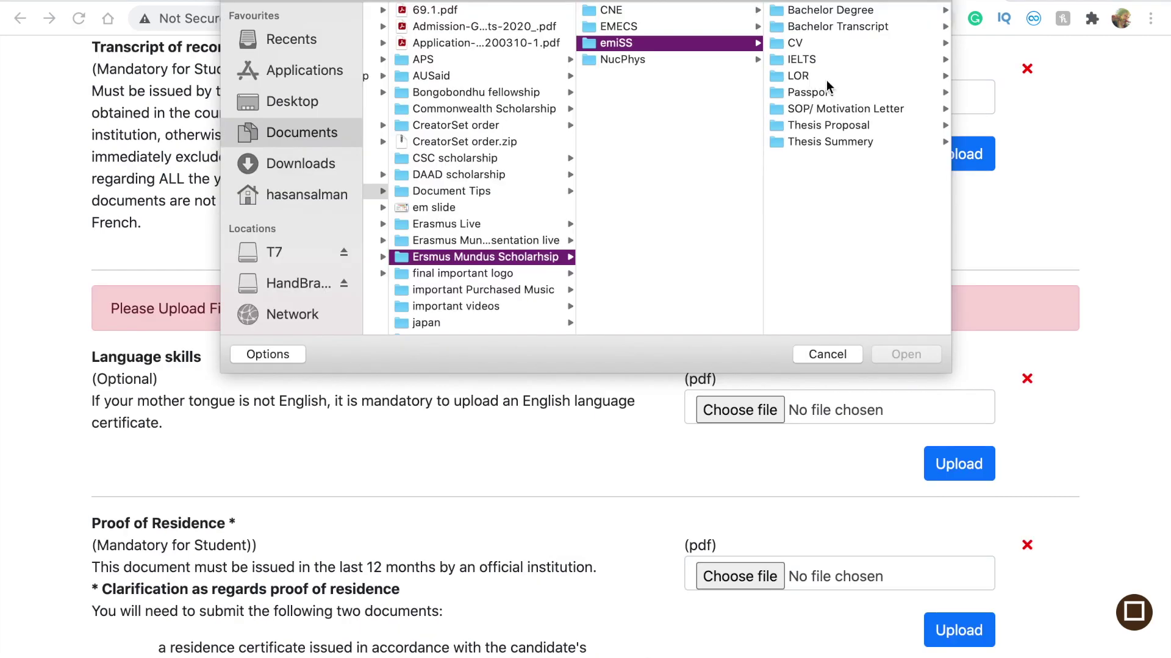
pyautogui.click(803, 61)
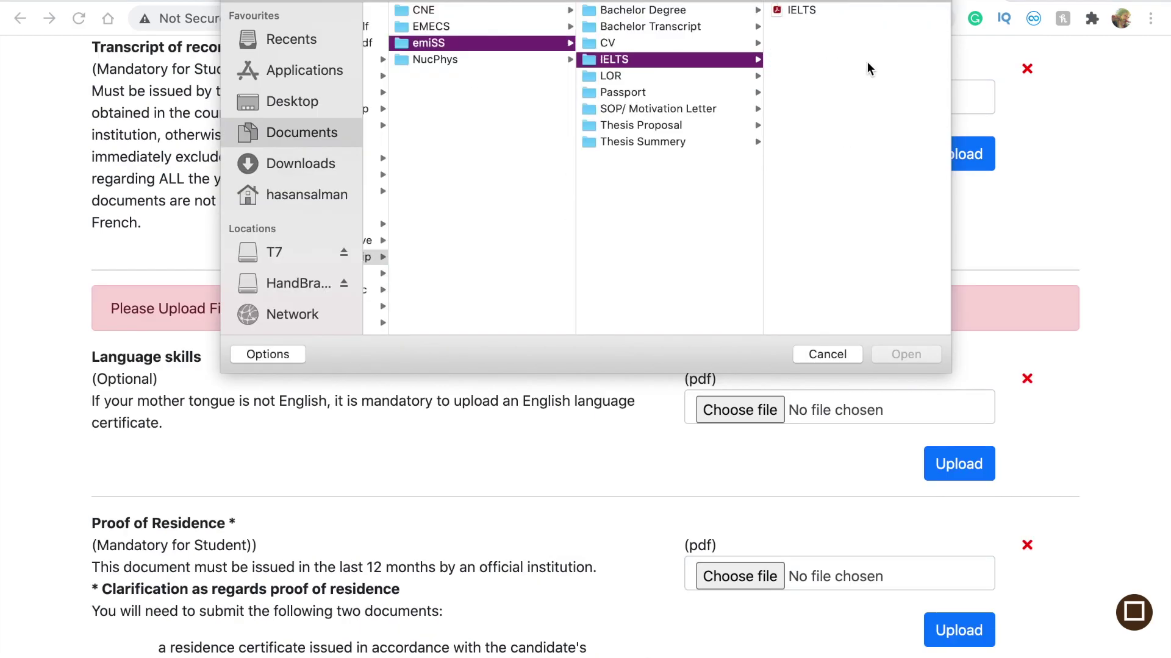
pyautogui.click(790, 12)
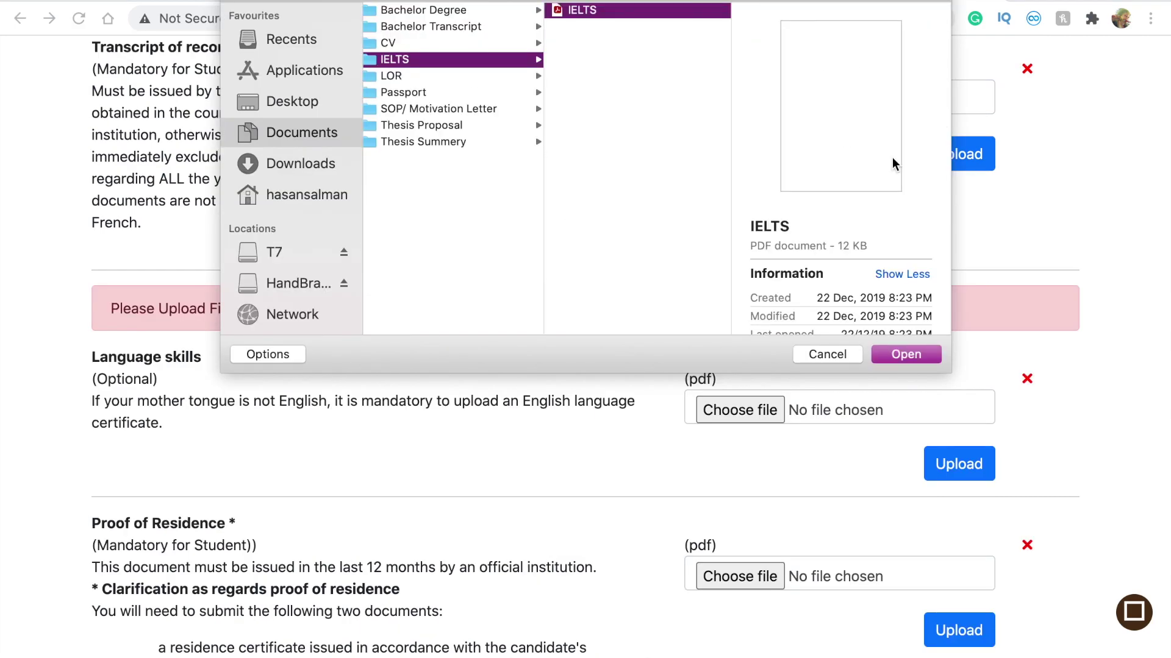
pyautogui.click(906, 355)
pyautogui.scroll(-3, 914, 358)
pyautogui.click(961, 376)
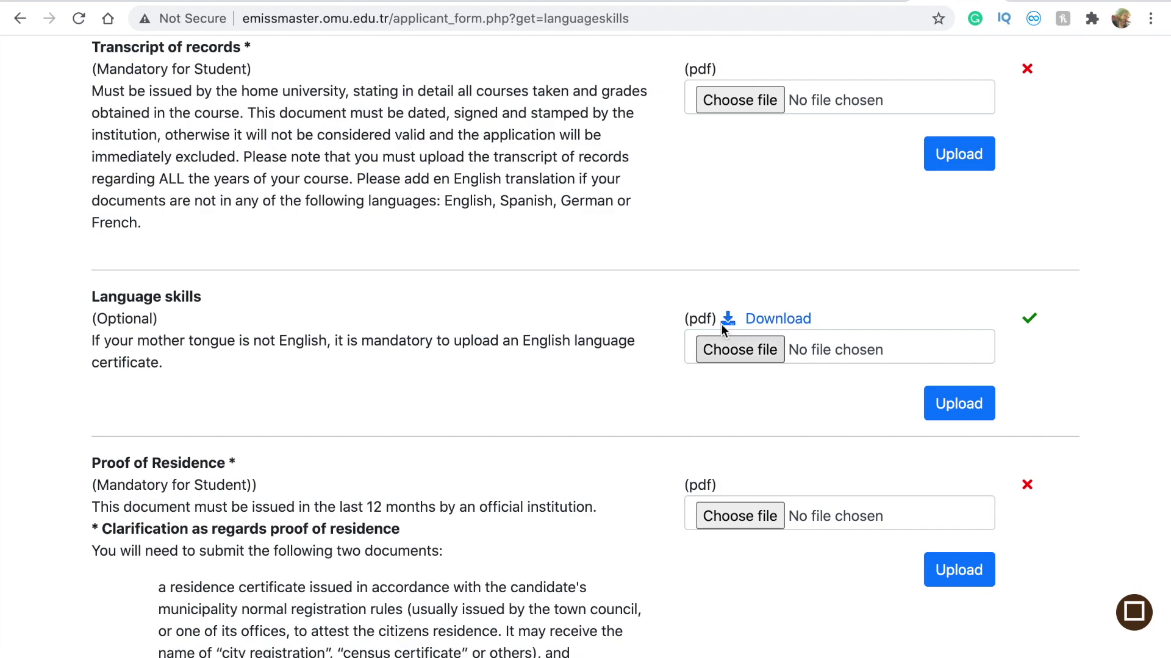
# Examine the Language skills upload status and the requirements for Proof of Residence and Recommendation Letters and References.
pyautogui.scroll(-2, 591, 375)
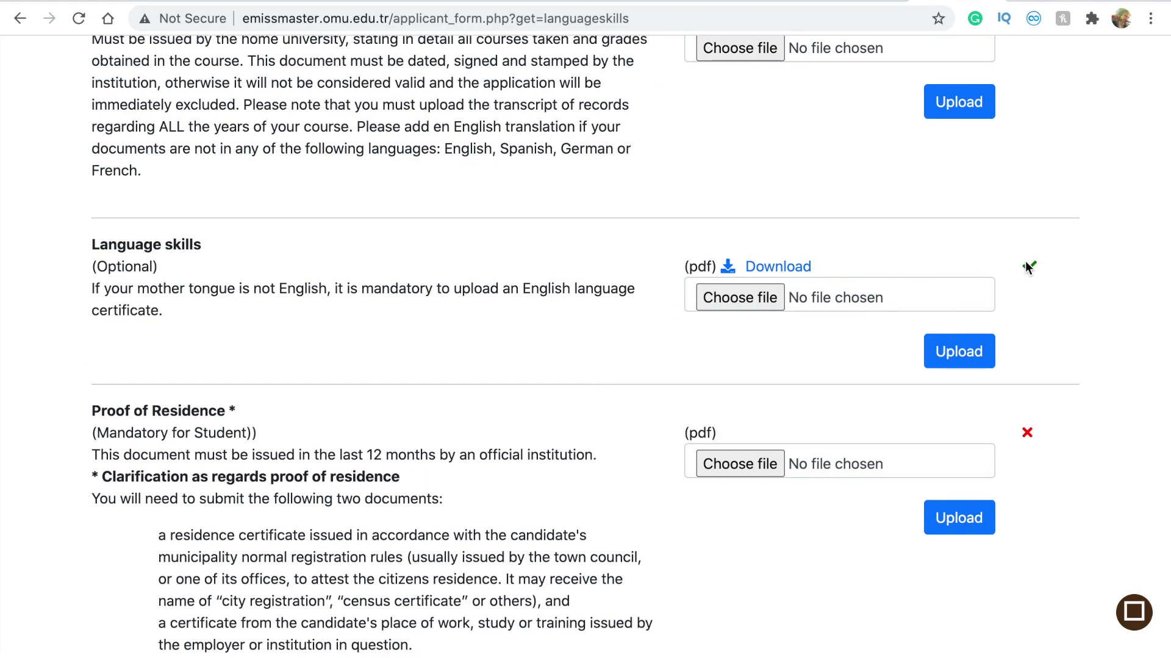
pyautogui.scroll(1, 996, 263)
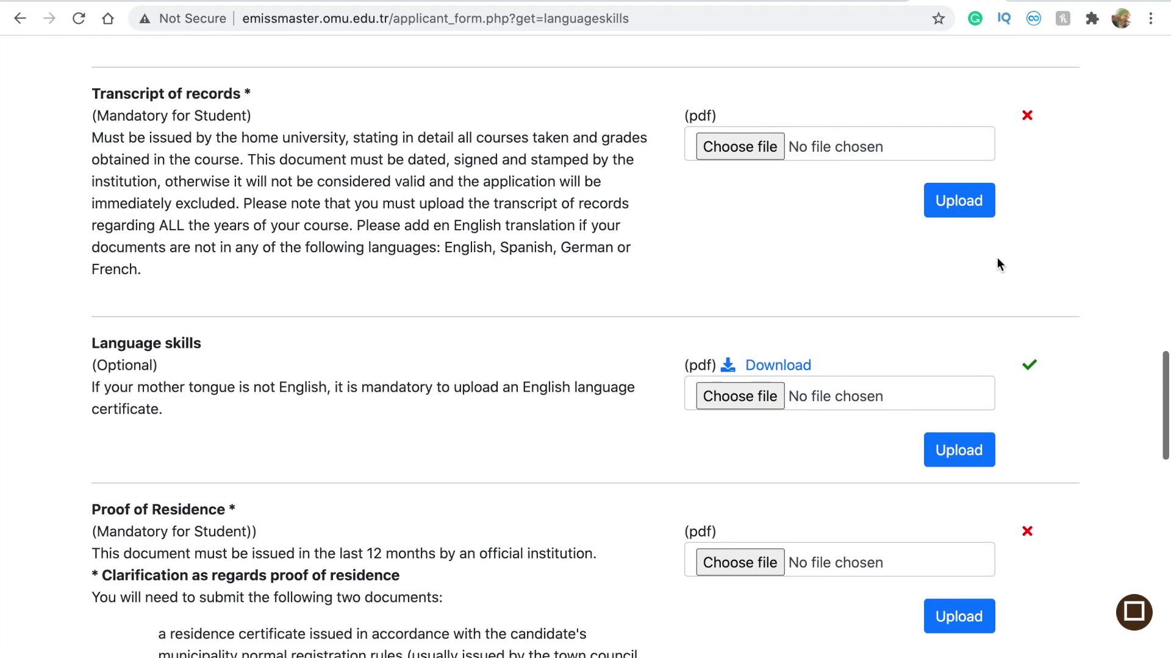
pyautogui.scroll(-4, 996, 263)
pyautogui.scroll(-2, 997, 264)
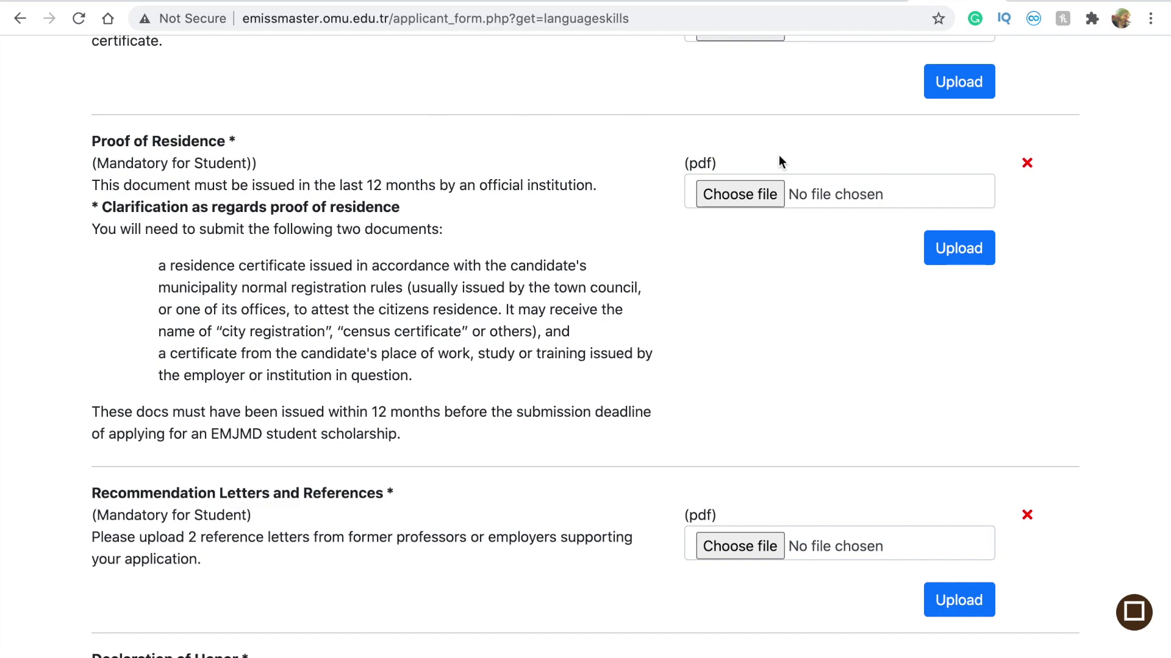
pyautogui.scroll(-2, 781, 272)
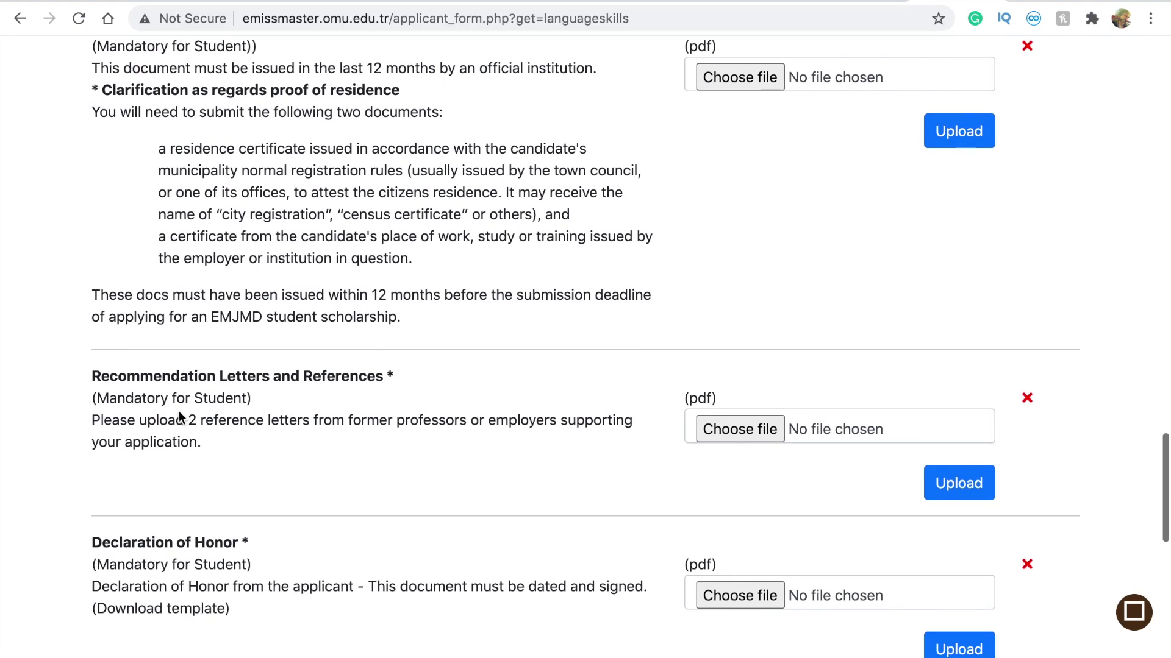
pyautogui.scroll(-2, 226, 389)
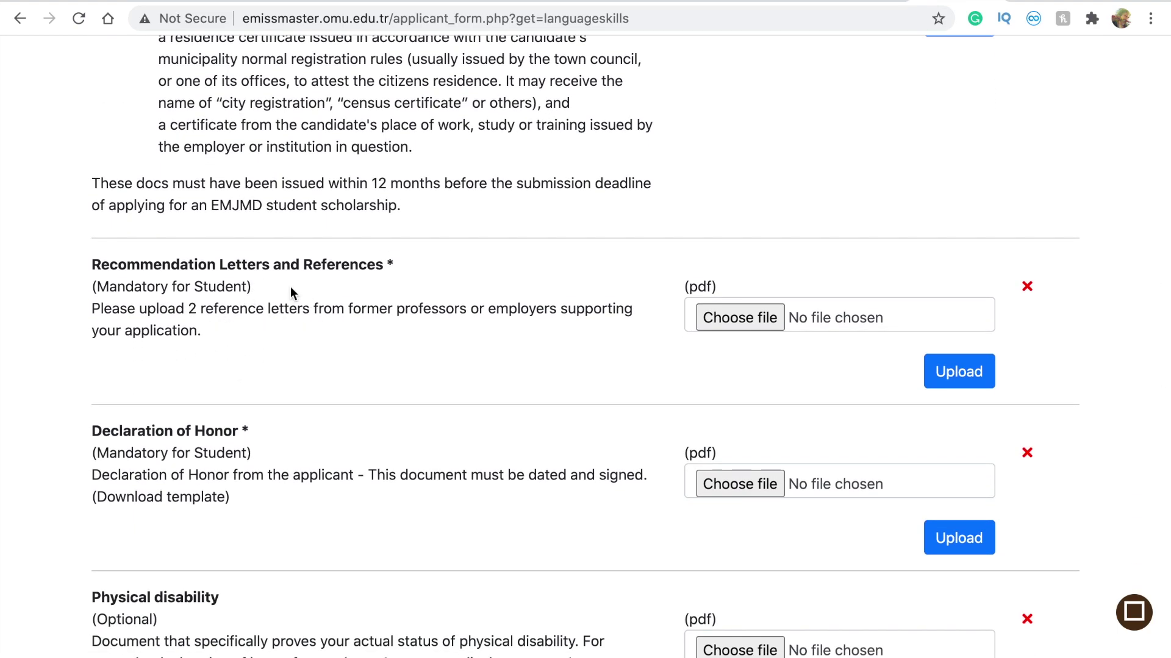
pyautogui.scroll(-1, 236, 242)
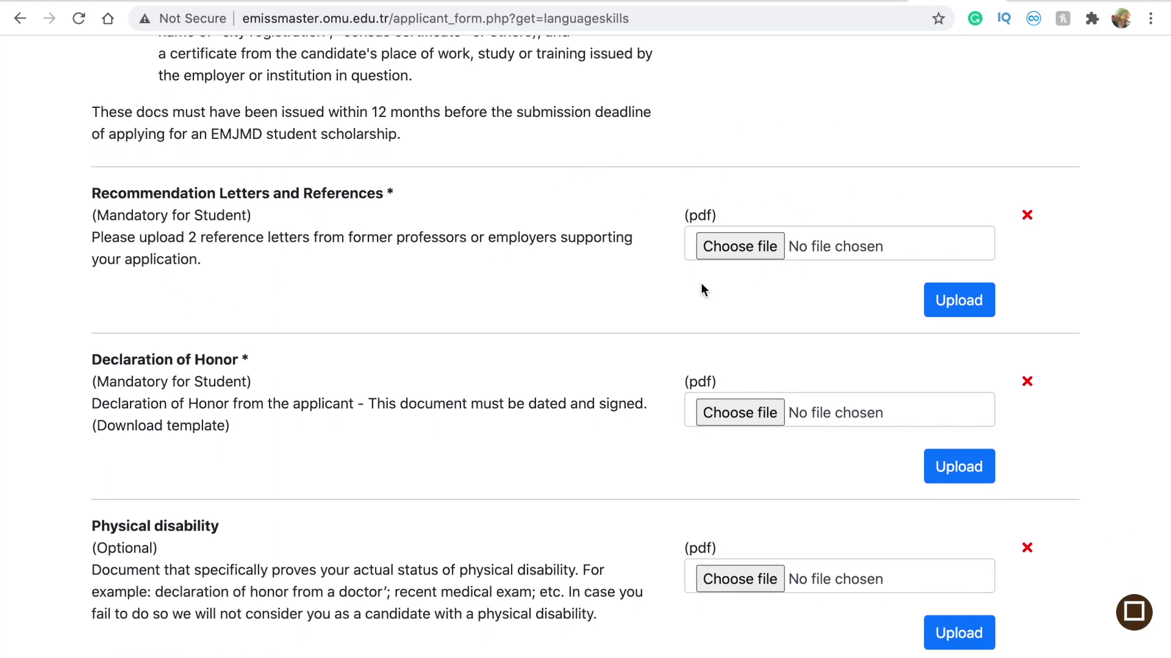
pyautogui.scroll(-1, 191, 411)
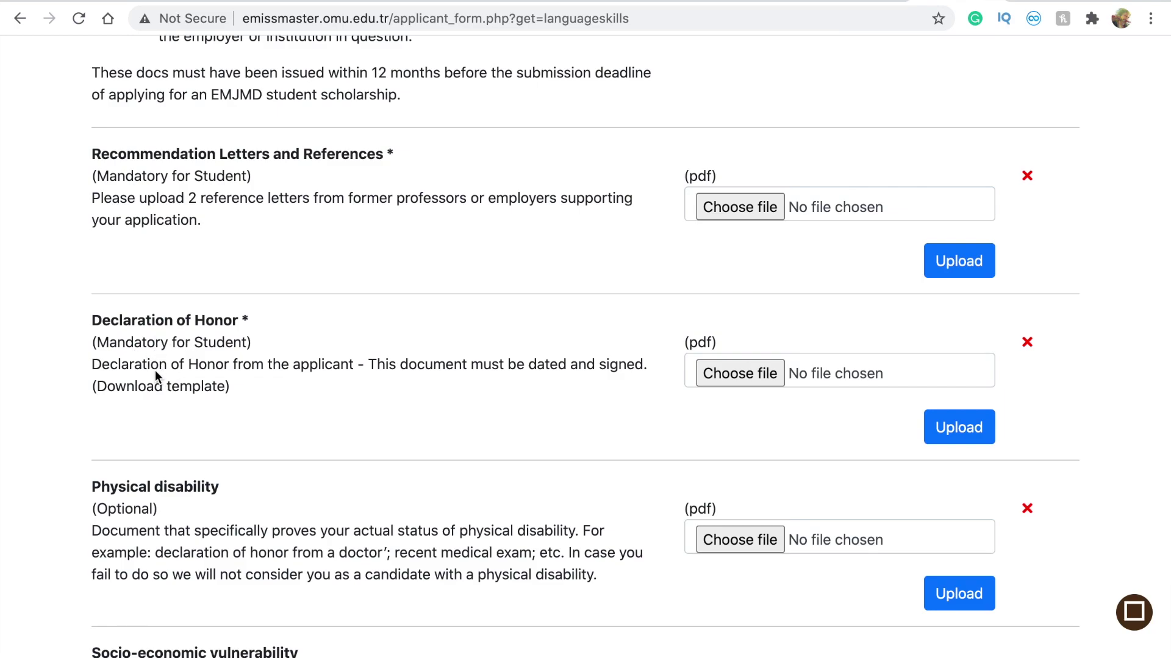
# Examine the Declaration of Honor requirement, highlighting its description and the template note.
pyautogui.scroll(-1, 136, 388)
pyautogui.moveTo(95, 300); pyautogui.dragTo(233, 312)
pyautogui.click(241, 370)
pyautogui.moveTo(241, 370); pyautogui.dragTo(104, 308)
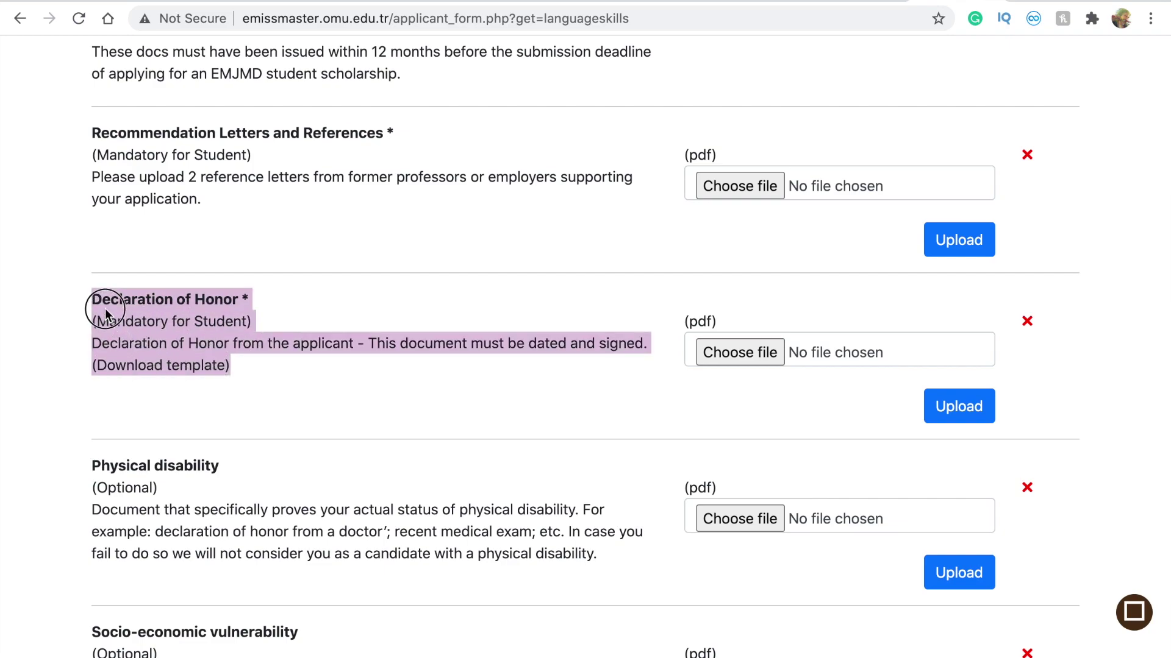
pyautogui.moveTo(160, 342); pyautogui.dragTo(167, 343)
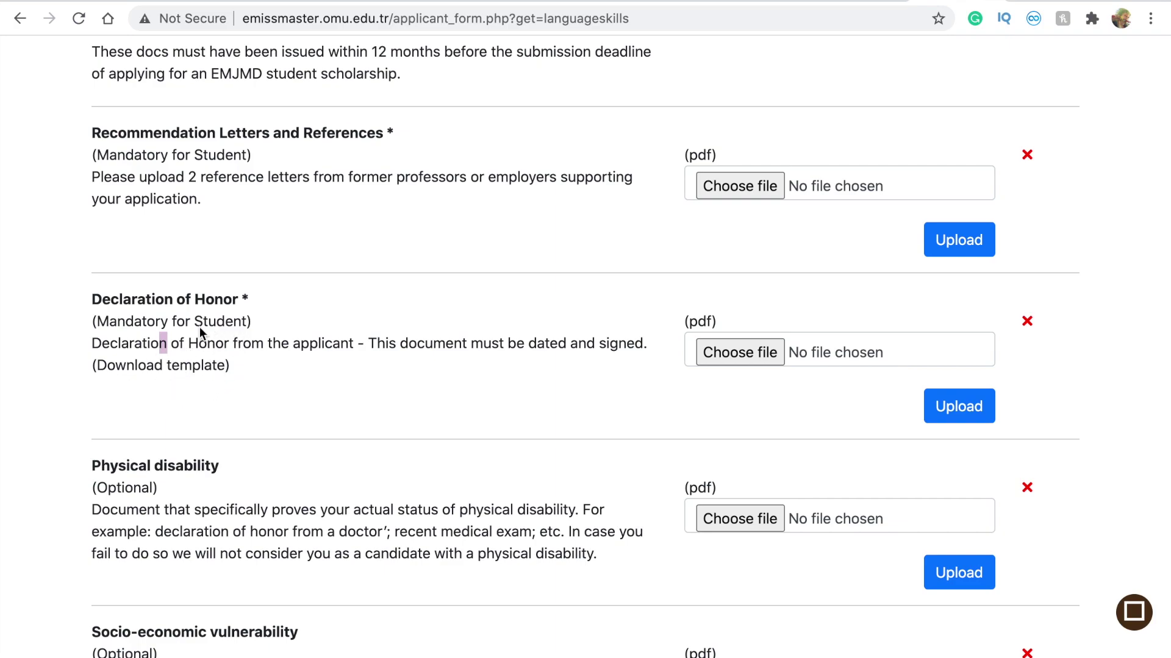
pyautogui.click(162, 367)
pyautogui.moveTo(242, 373); pyautogui.dragTo(86, 295)
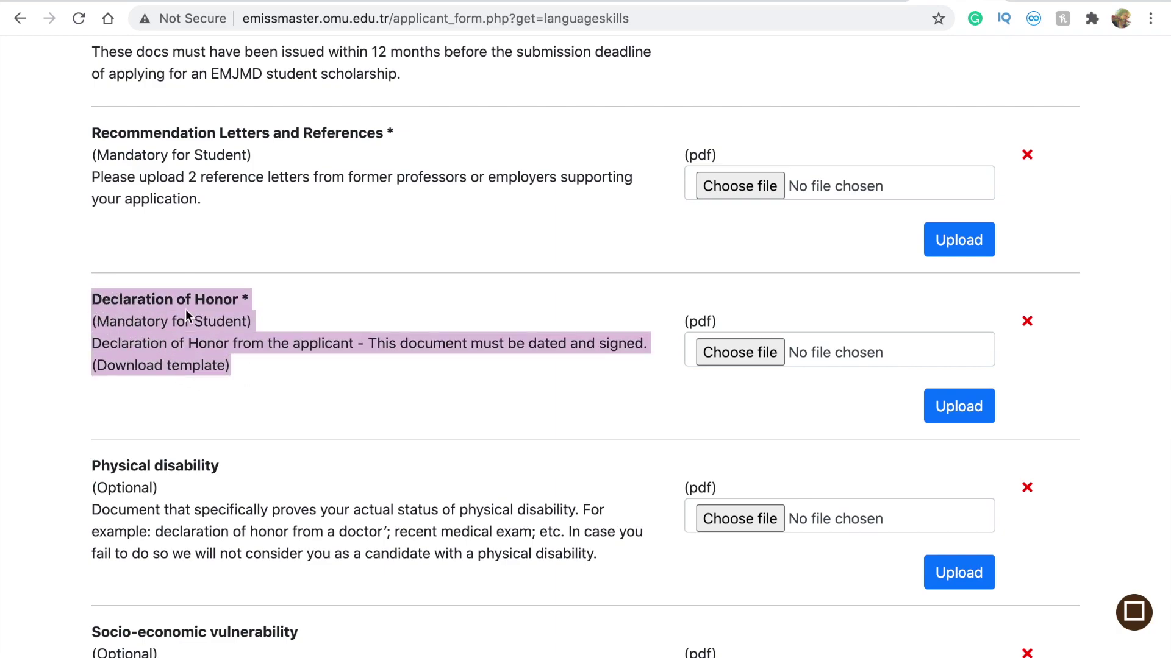
pyautogui.click(255, 364)
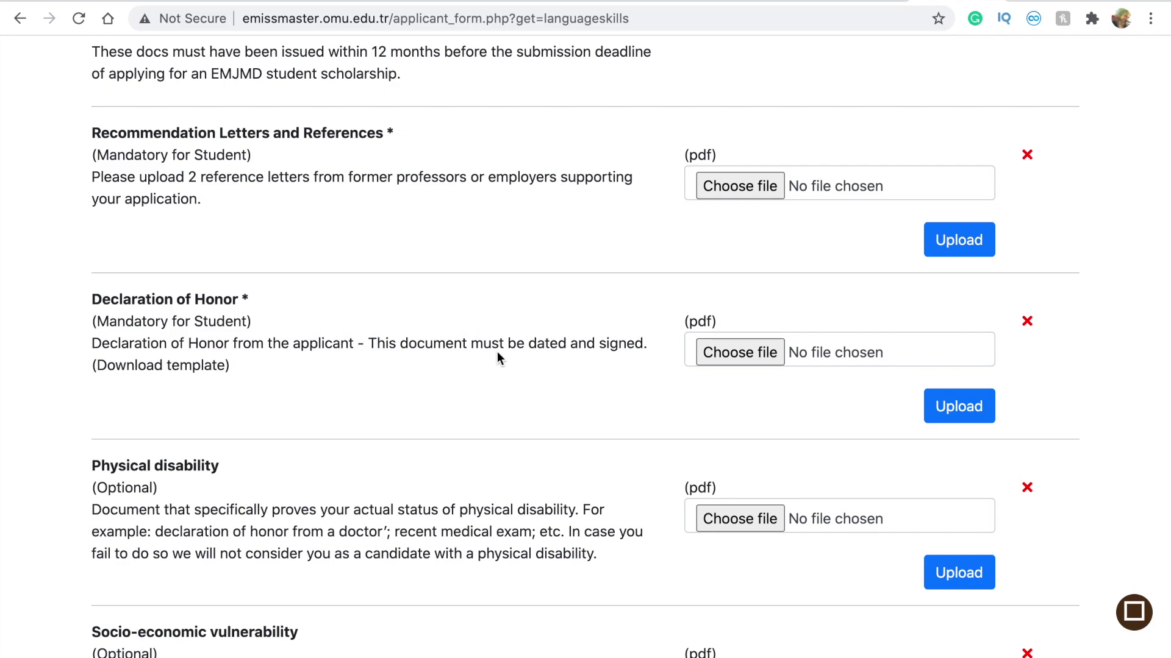
# Read the requirements for the optional disability, socio-economic, social/political vulnerability and other documents.
pyautogui.scroll(-5, 497, 482)
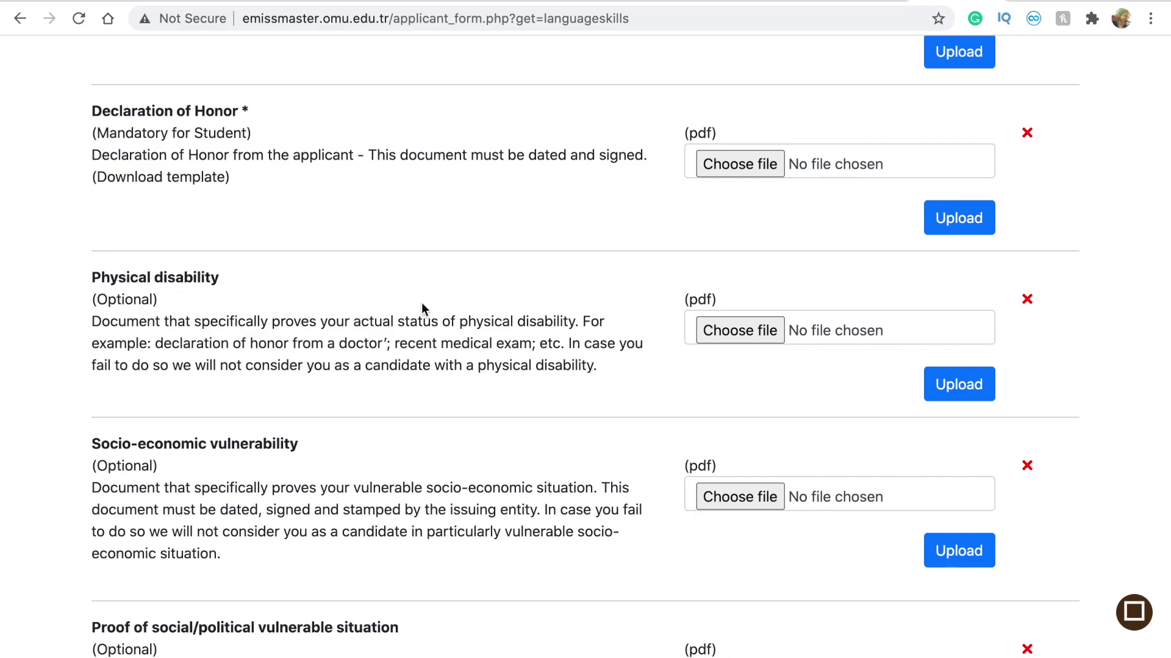
pyautogui.scroll(-3, 343, 367)
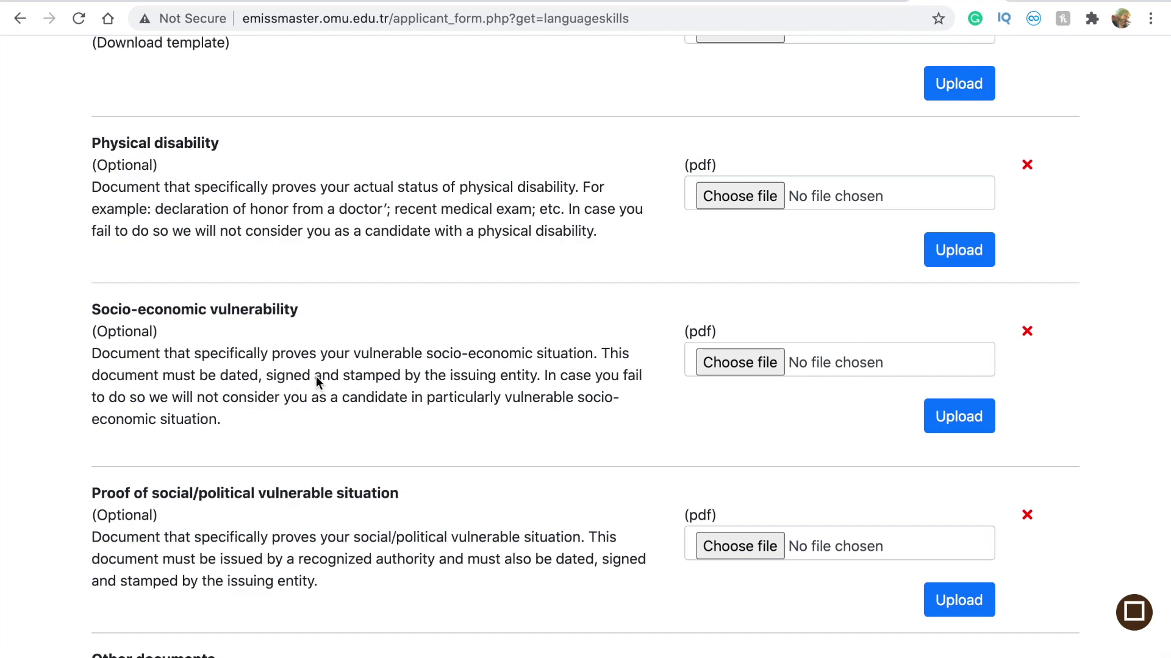
pyautogui.scroll(-3, 232, 474)
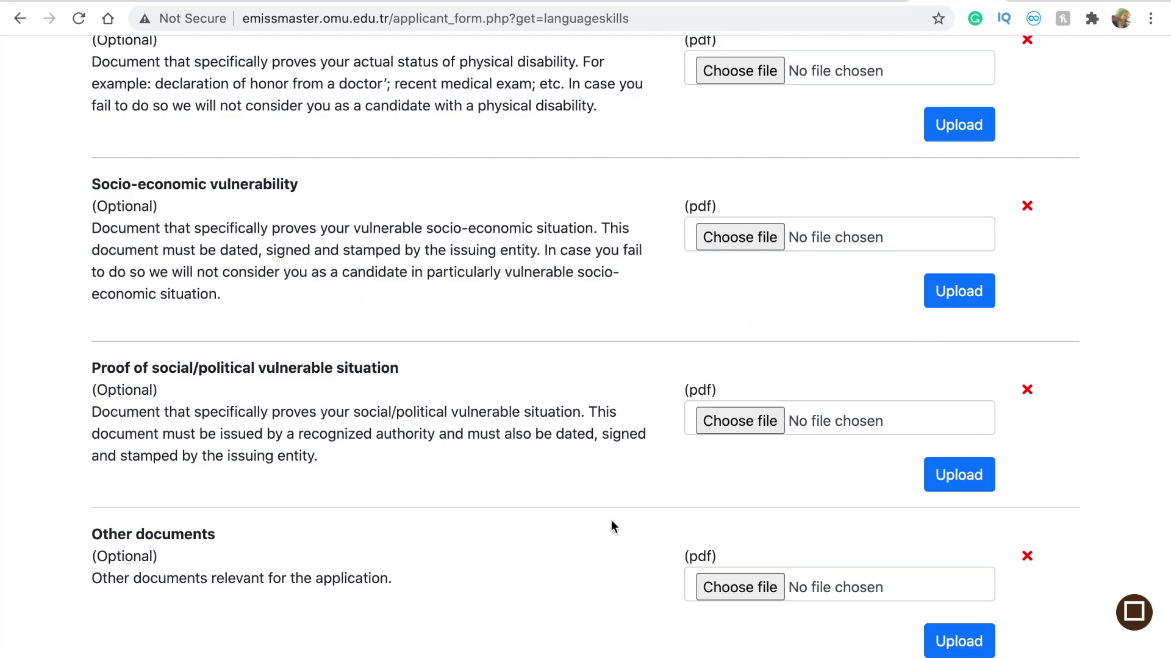
pyautogui.scroll(-3, 611, 519)
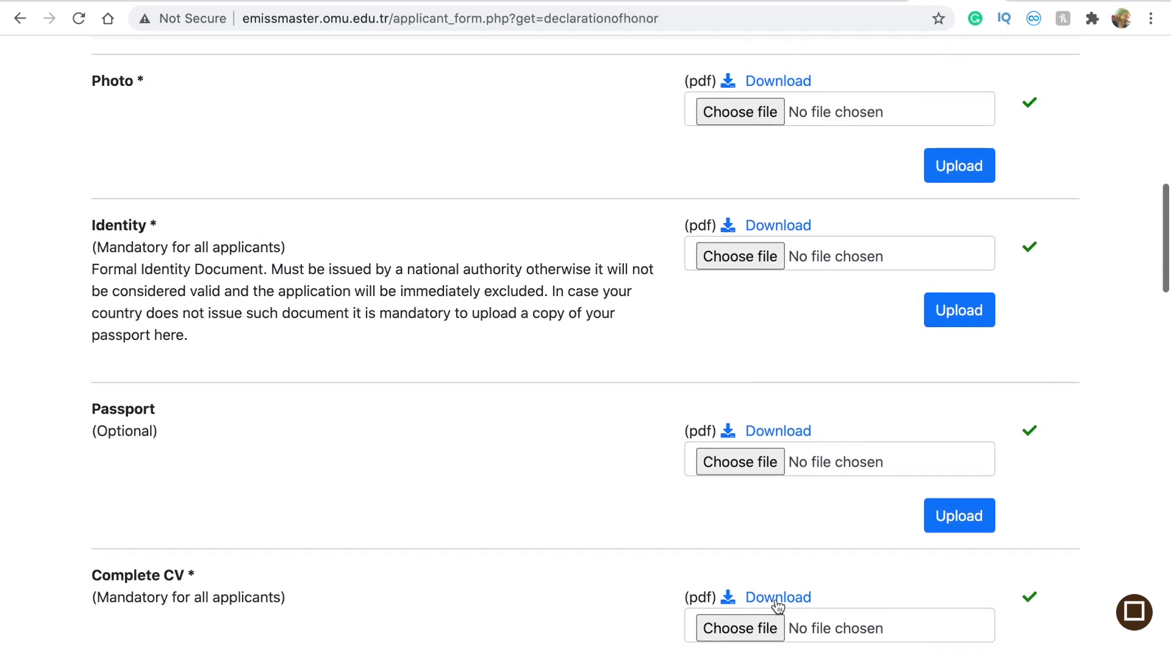
# Check the upload status of every document from Photo through Other documents.
pyautogui.scroll(9, 775, 599)
pyautogui.scroll(-1, 570, 575)
pyautogui.scroll(-4, 569, 576)
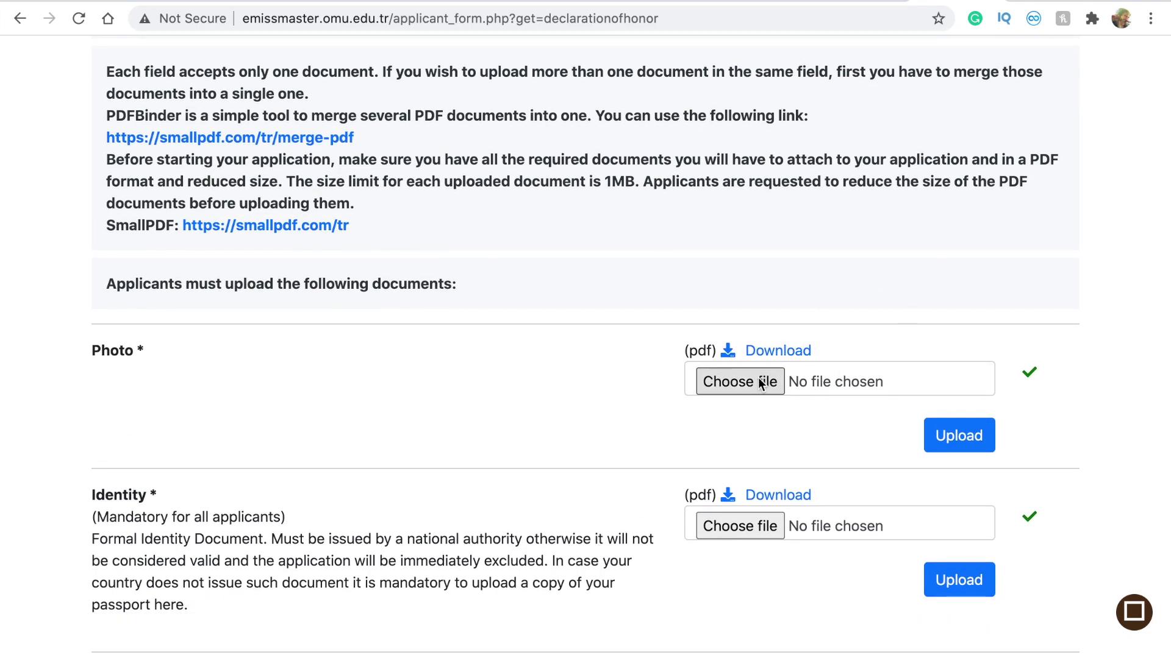
pyautogui.scroll(-20, 709, 433)
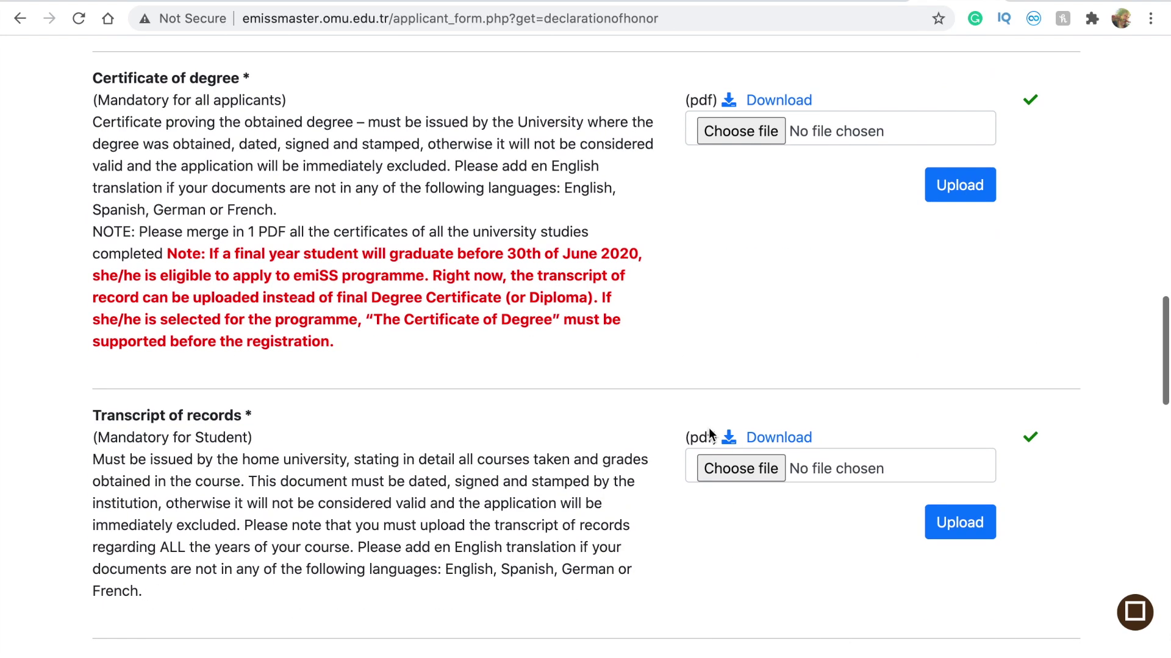
pyautogui.scroll(-4, 709, 432)
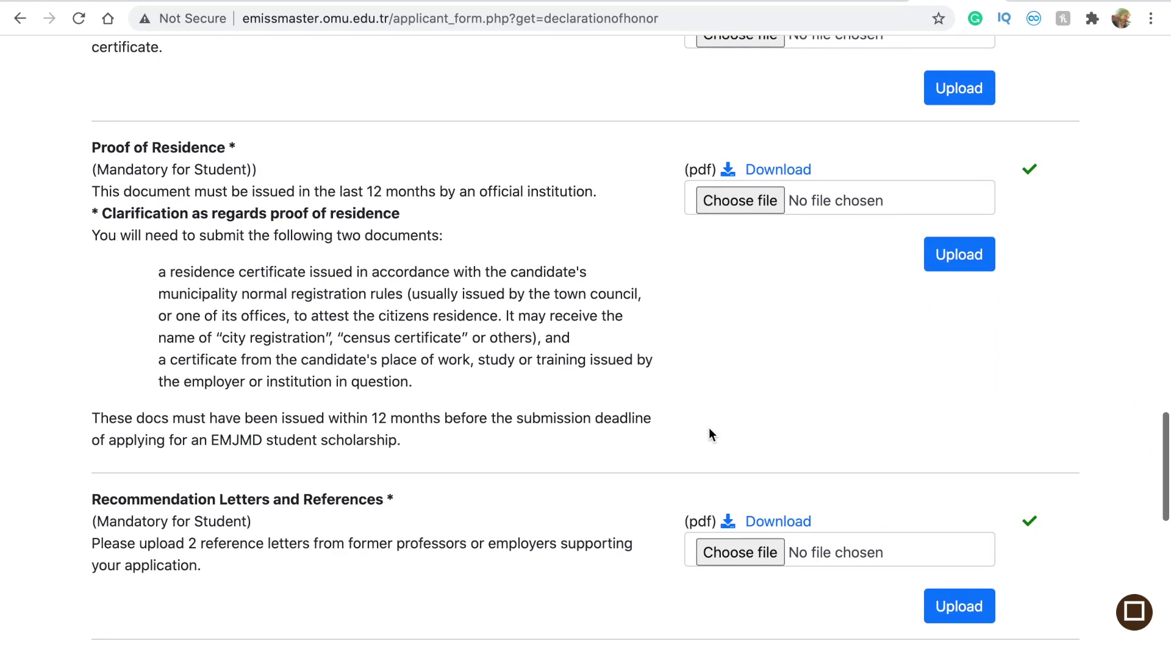
pyautogui.scroll(-20, 585, 220)
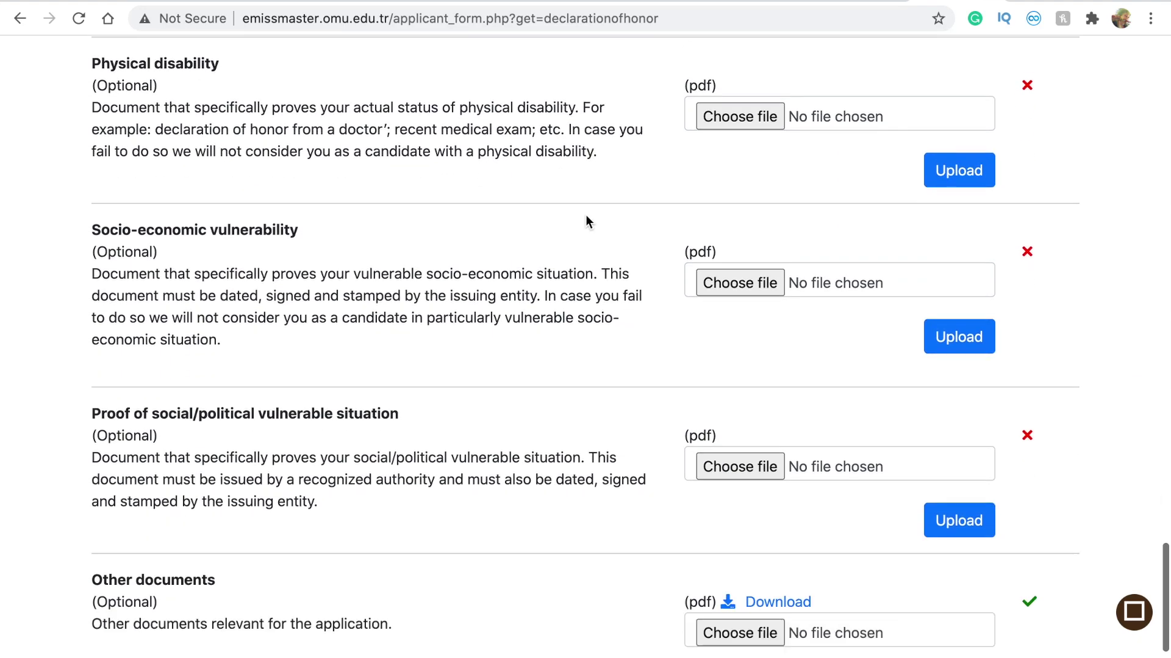
# Proceed to the eligibility questions and accept all four applicant declarations.
pyautogui.click(1052, 560)
pyautogui.scroll(3, 719, 366)
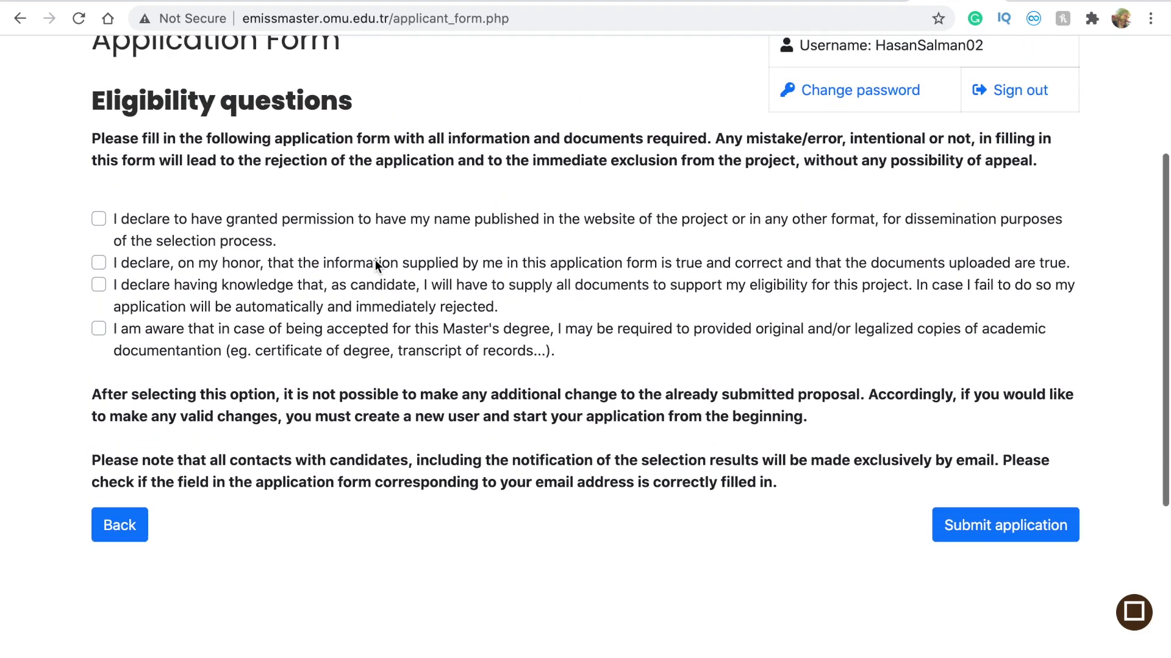
pyautogui.click(100, 227)
pyautogui.click(99, 269)
pyautogui.click(98, 337)
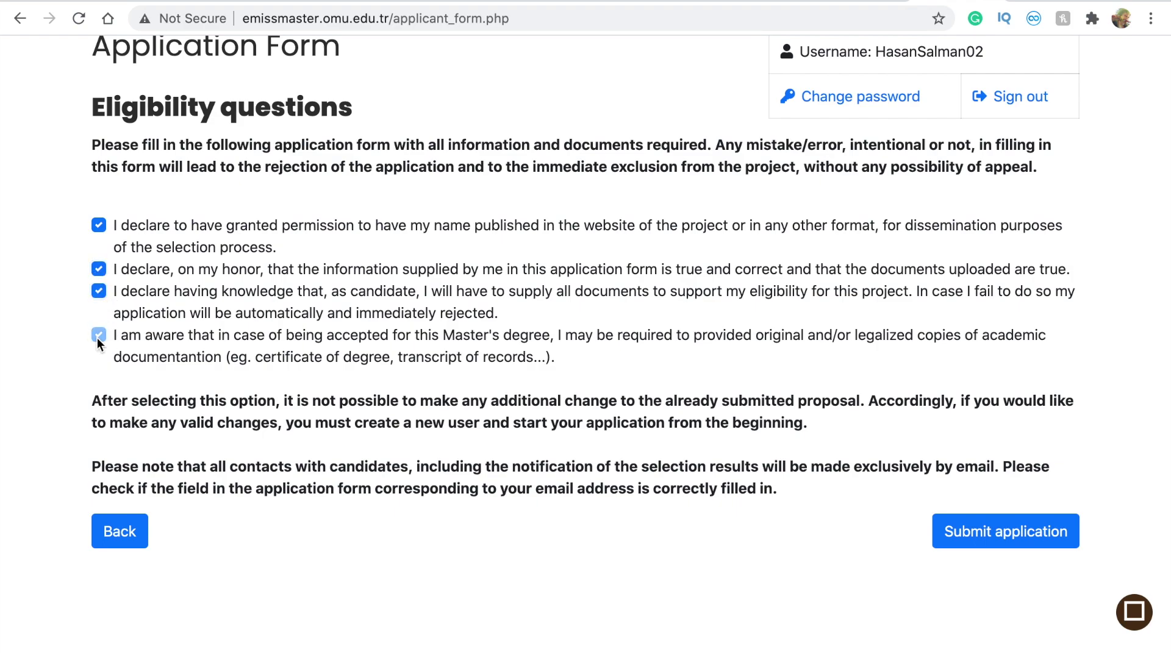
# Review the accepted eligibility declarations and the notes on submitting the application.
pyautogui.scroll(1, 364, 270)
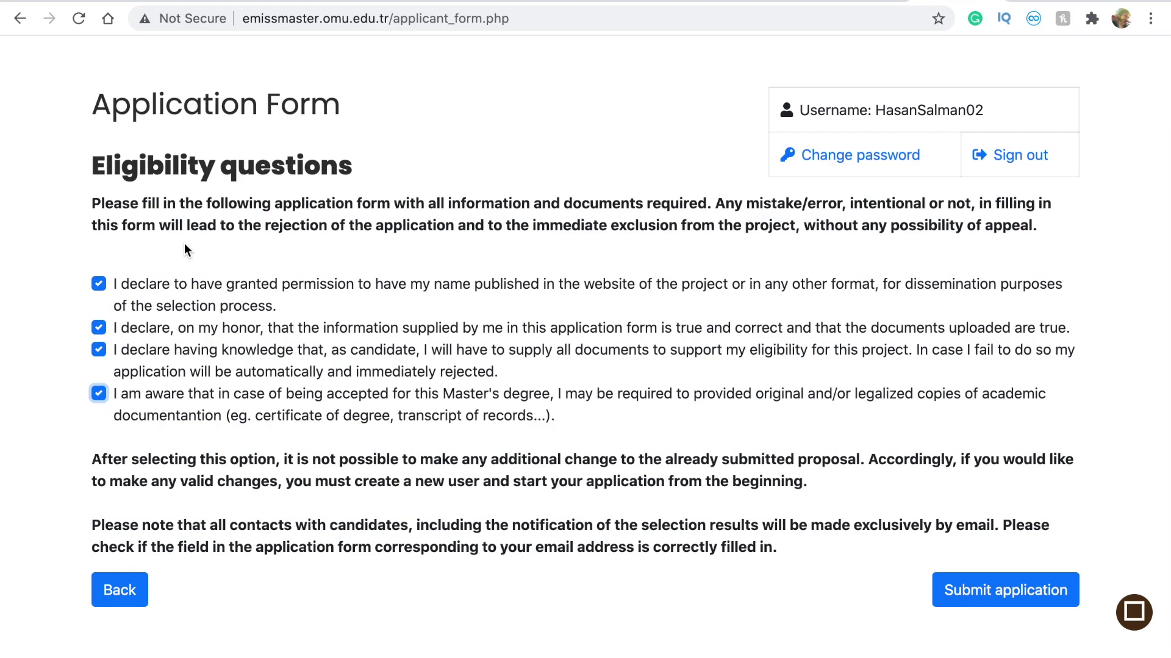
pyautogui.scroll(-2, 515, 204)
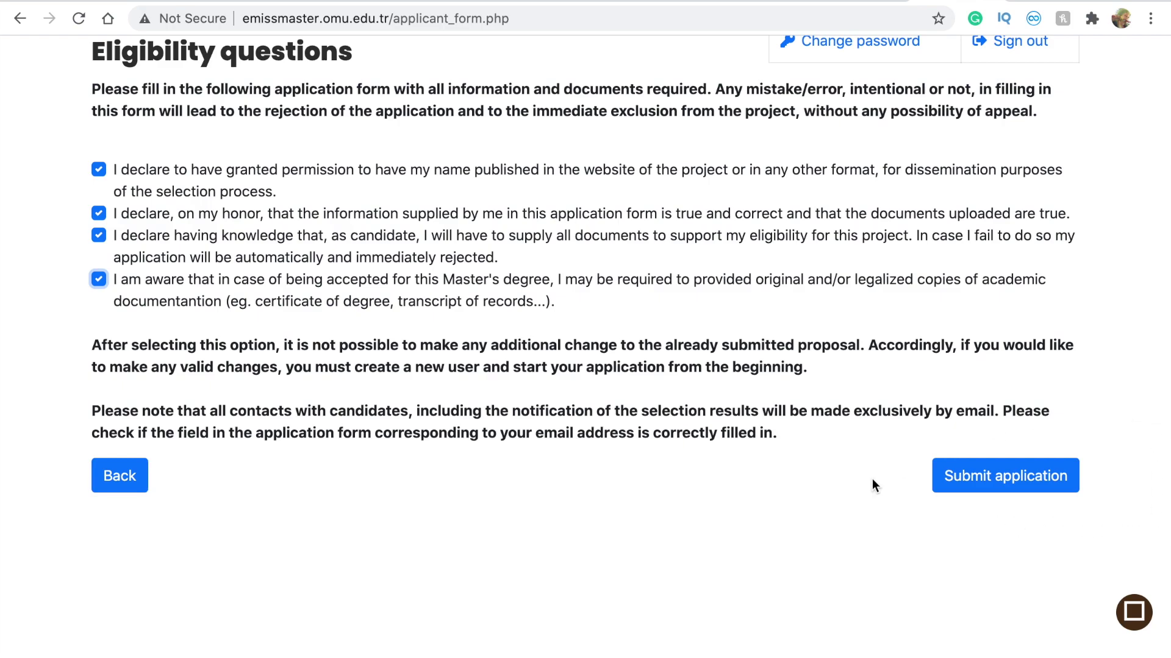
pyautogui.scroll(5, 537, 333)
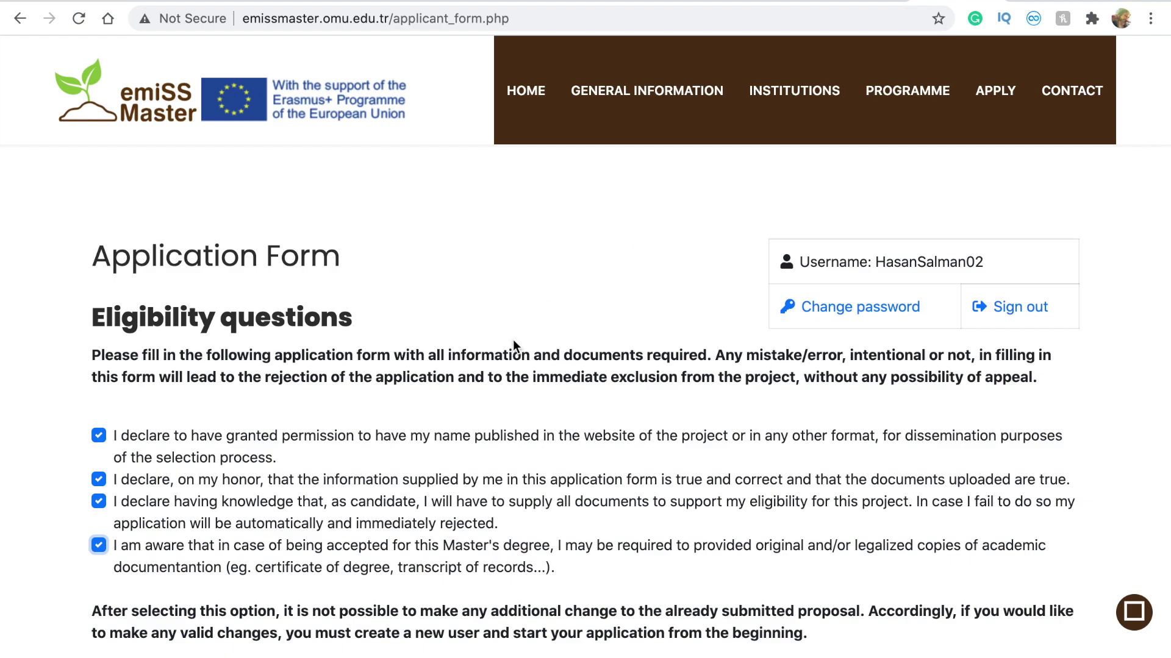
pyautogui.scroll(-3, 513, 339)
pyautogui.scroll(3, 624, 415)
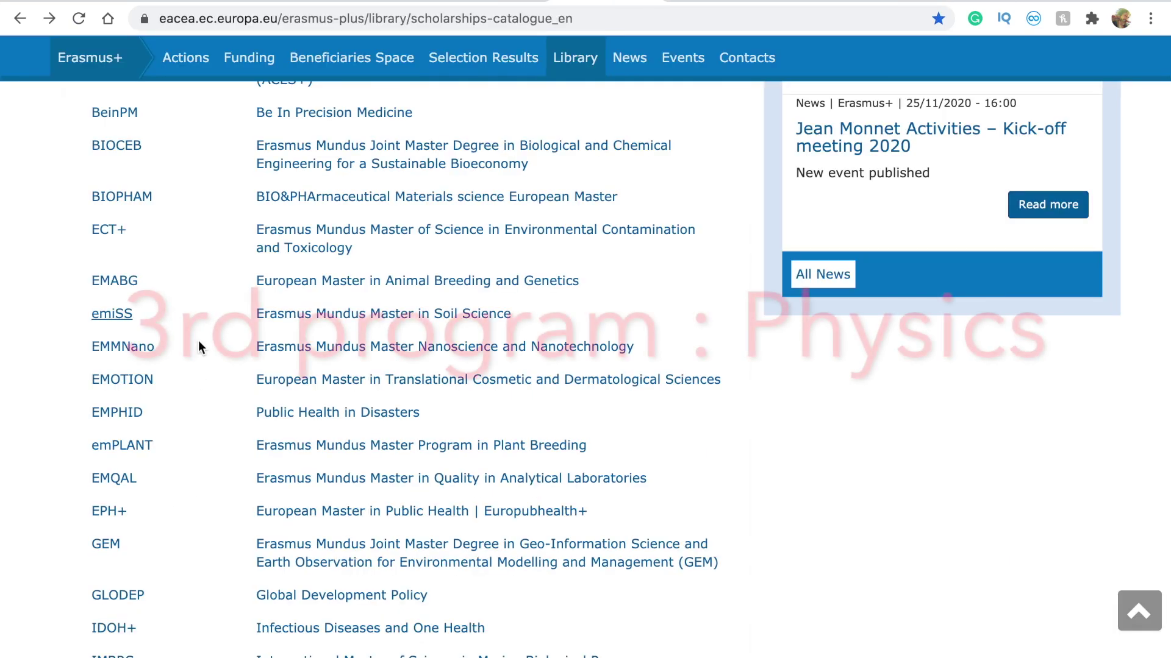
# In the Erasmus+ scholarships catalogue, set the field of study filter to Physics (PHY) and apply it.
pyautogui.scroll(4, 199, 341)
pyautogui.scroll(3, 200, 347)
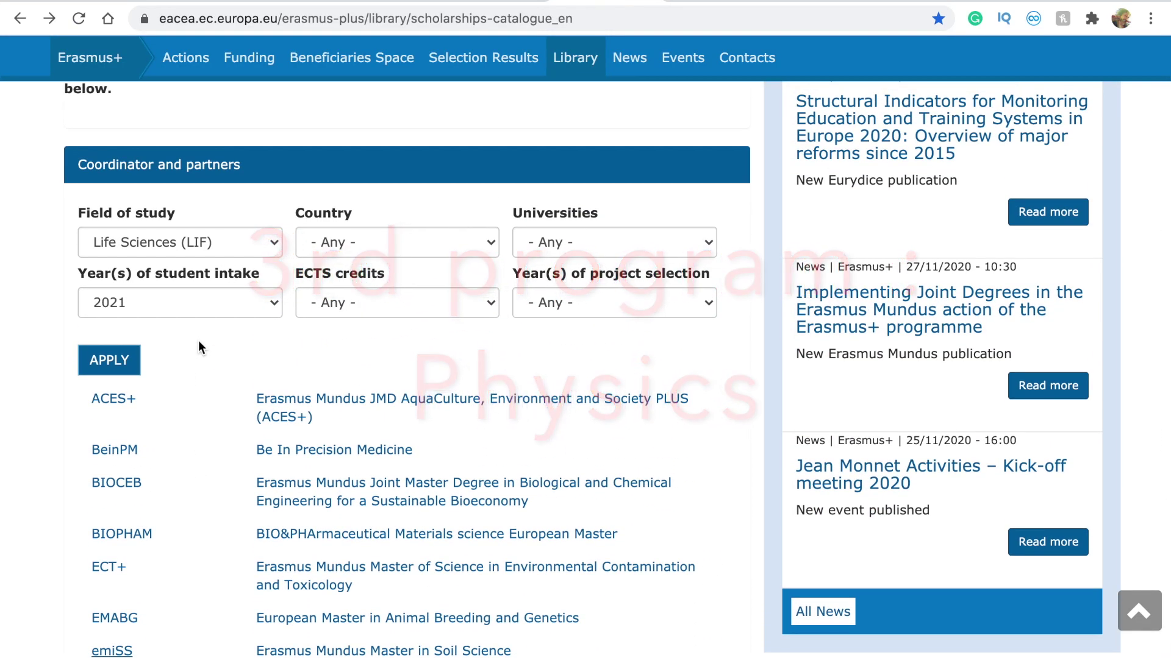
pyautogui.scroll(-2, 200, 343)
pyautogui.scroll(2, 183, 323)
pyautogui.click(193, 243)
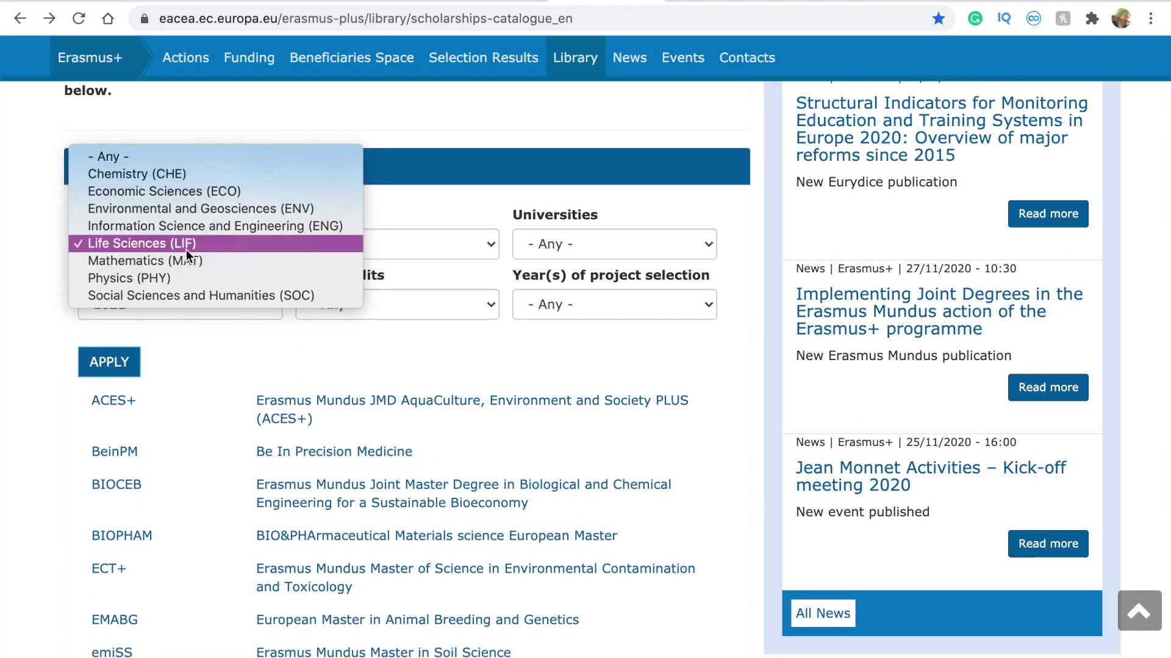
pyautogui.click(159, 278)
pyautogui.click(119, 360)
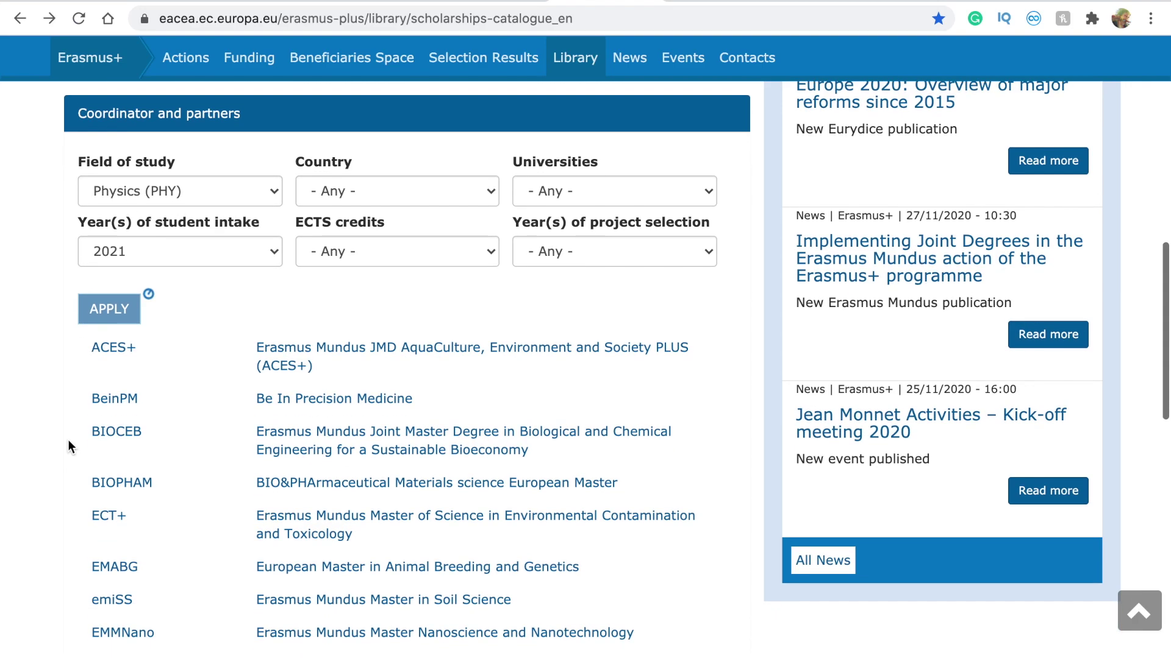
# Find the European Master in Nuclear Physics (NucPhys) among the filtered programmes and open its programme website.
pyautogui.scroll(-3, 68, 441)
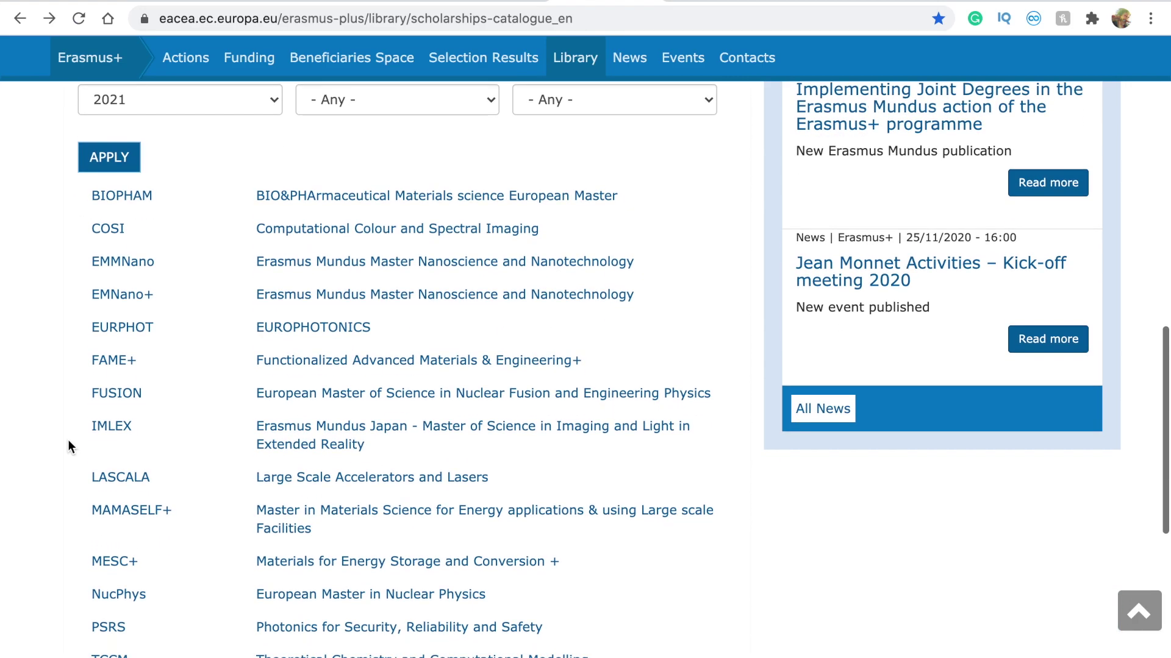
pyautogui.scroll(-3, 68, 440)
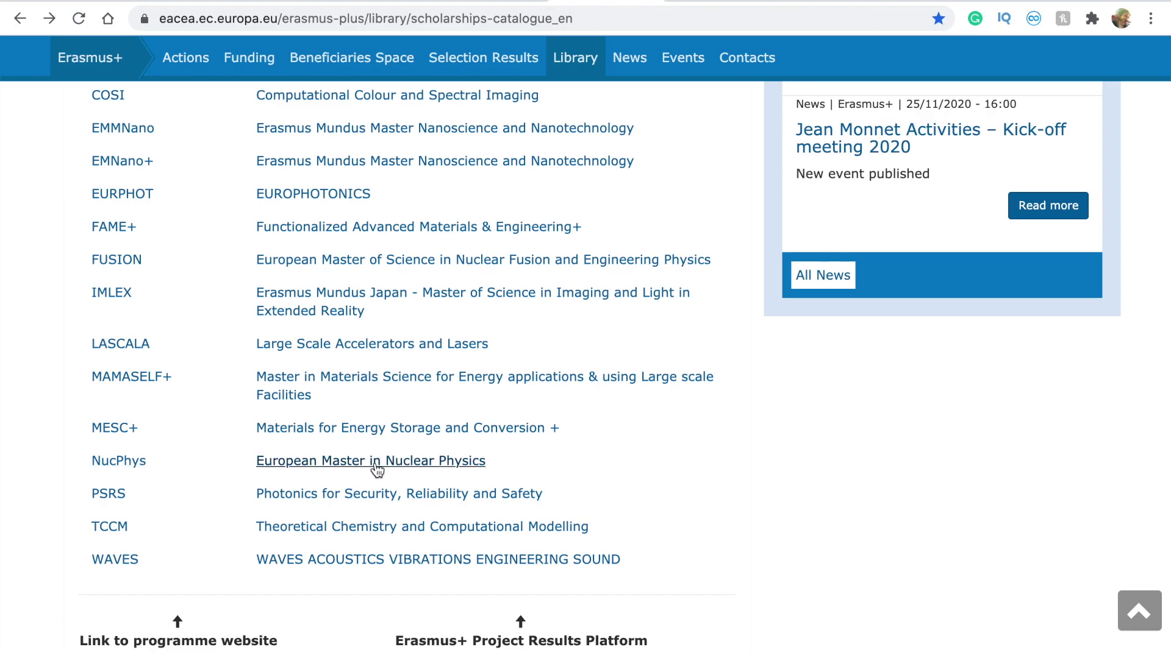
pyautogui.click(124, 465)
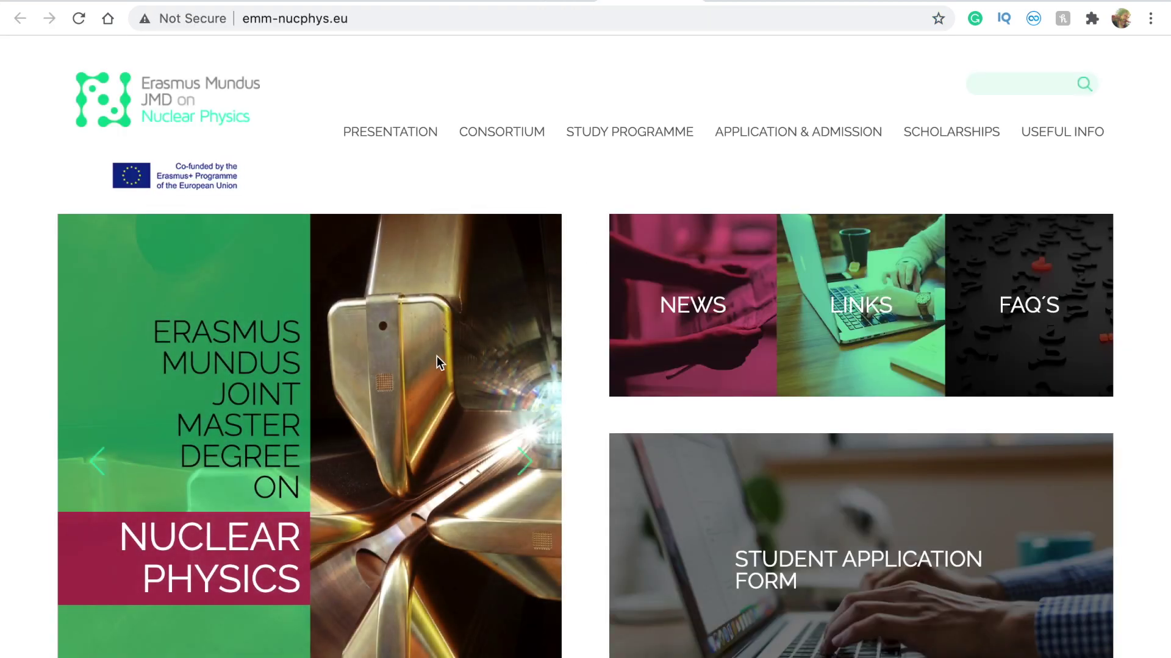
# Go to the NucPhys Application Procedure page and highlight the closing date in the Student Application Form heading.
pyautogui.scroll(-3, 437, 357)
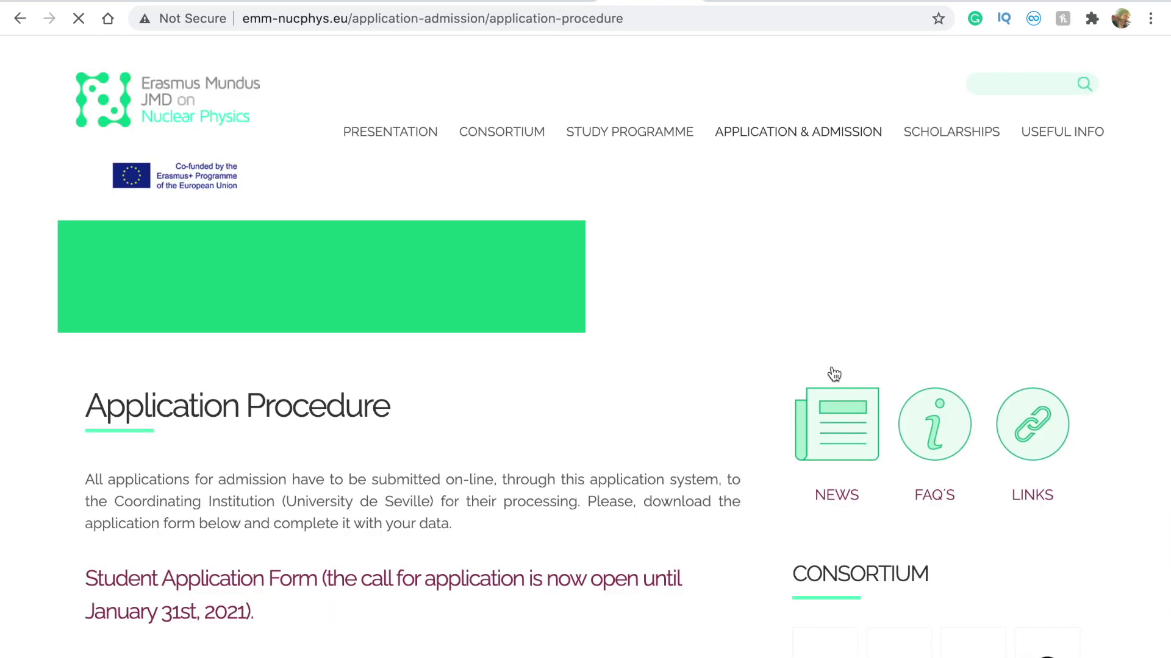
pyautogui.scroll(-1, 428, 490)
pyautogui.scroll(-2, 429, 490)
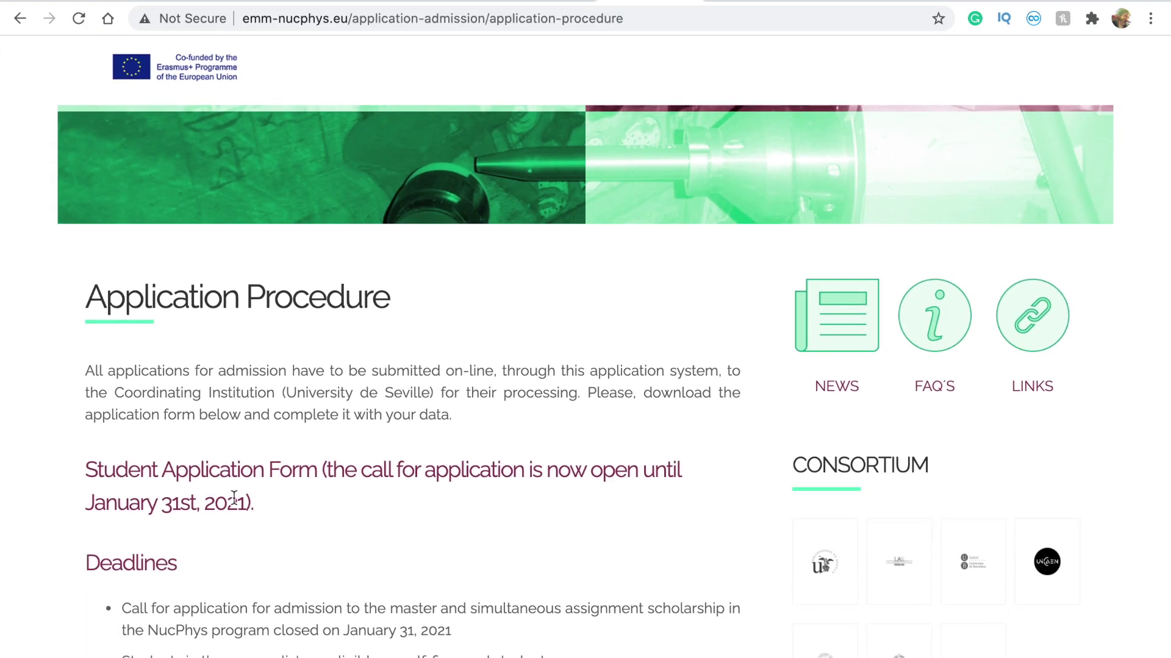
pyautogui.moveTo(255, 505); pyautogui.dragTo(89, 512)
pyautogui.scroll(-2, 374, 389)
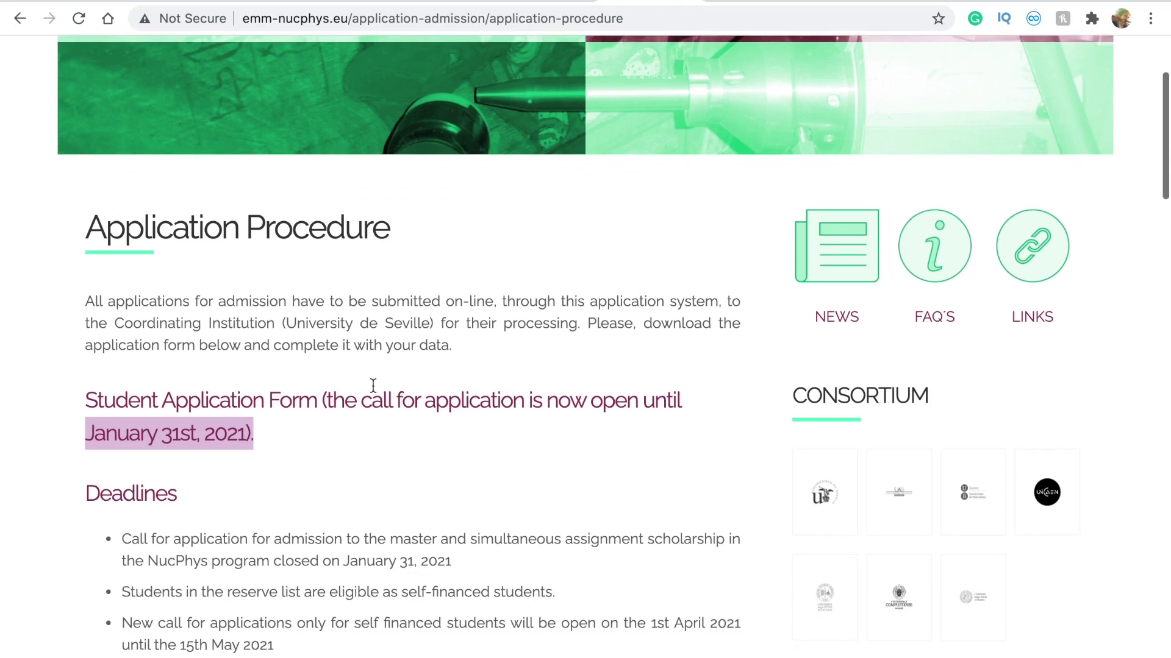
# Review the deadlines, the downloadable application forms and the online submission fields on the Application Procedure page.
pyautogui.scroll(-3, 374, 389)
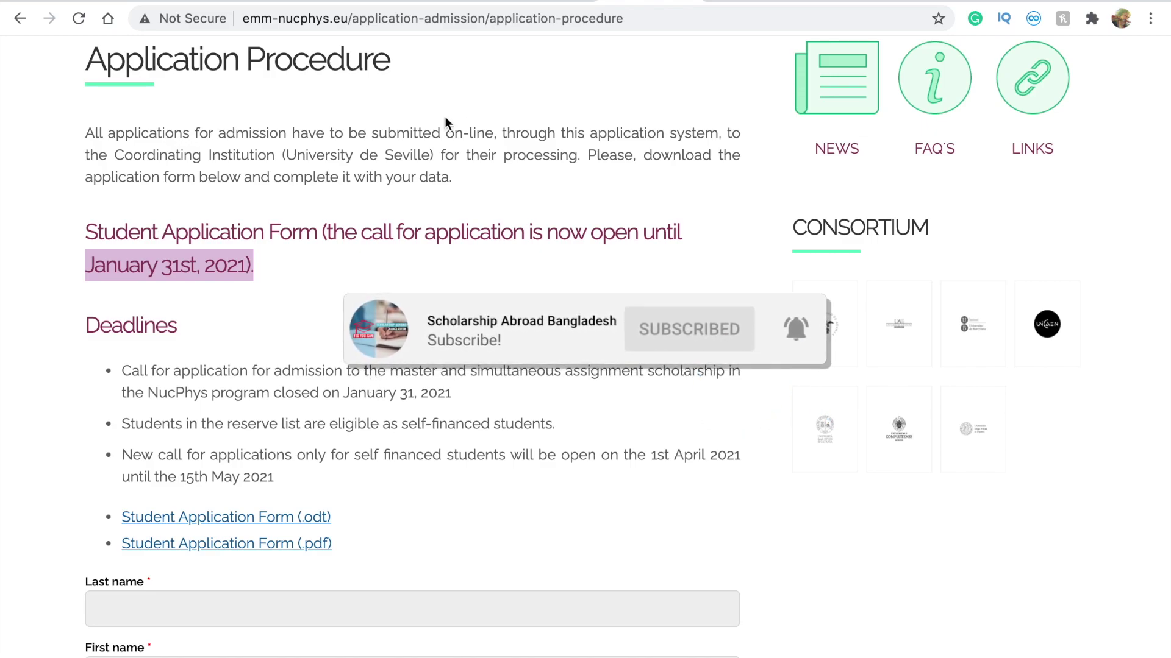
pyautogui.scroll(7, 419, 138)
pyautogui.scroll(1, 419, 139)
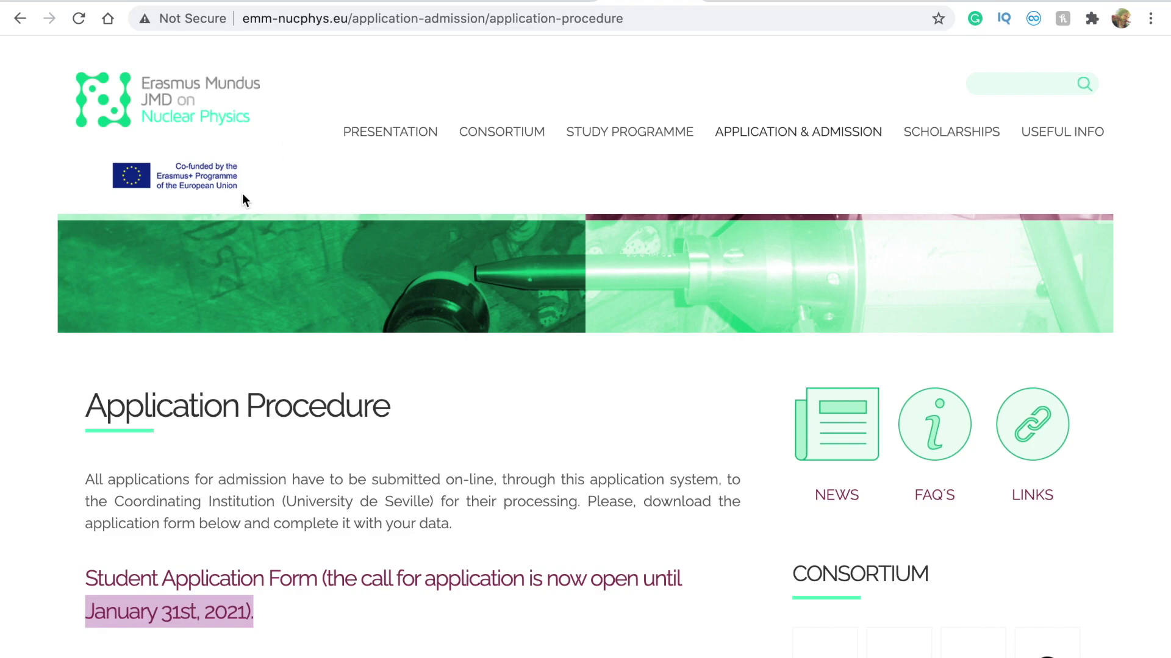
pyautogui.scroll(-2, 193, 294)
pyautogui.scroll(2, 233, 142)
pyautogui.scroll(-6, 187, 395)
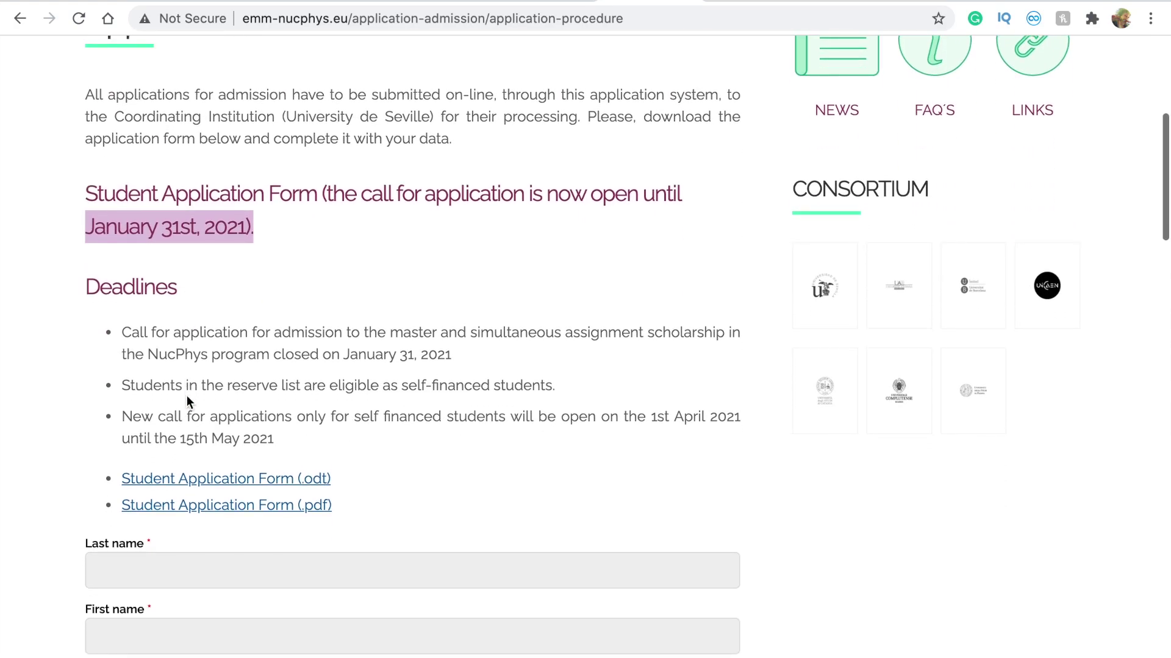
pyautogui.scroll(-3, 186, 396)
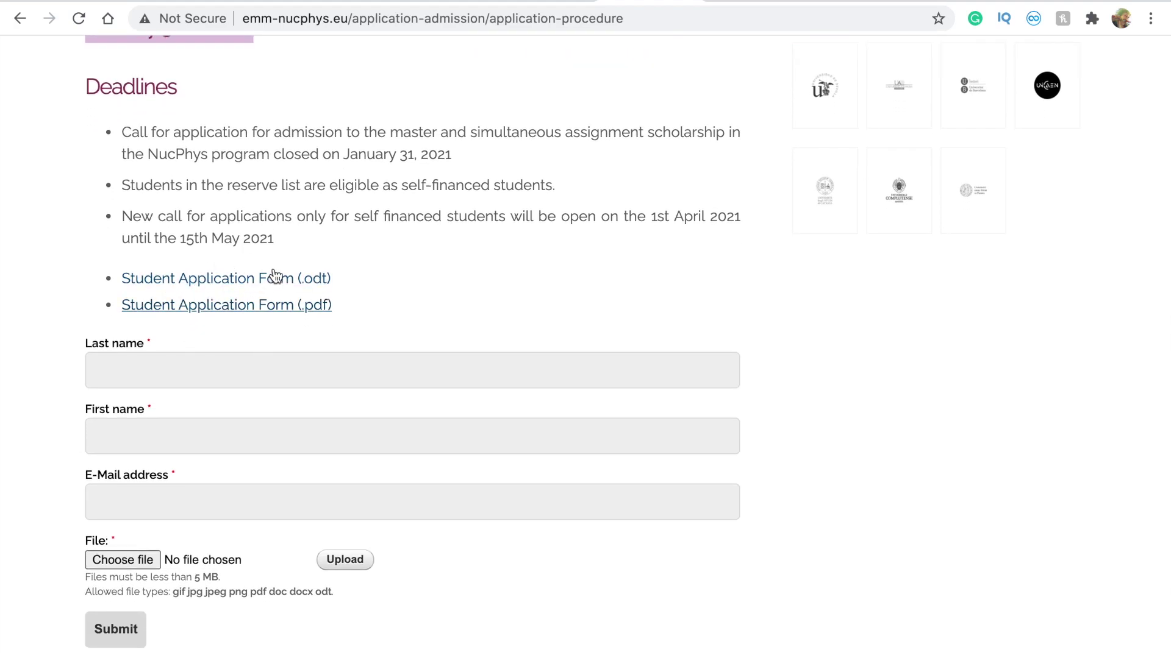
# Download the Student Application Form (.odt) and open the downloaded file in Word.
pyautogui.click(260, 282)
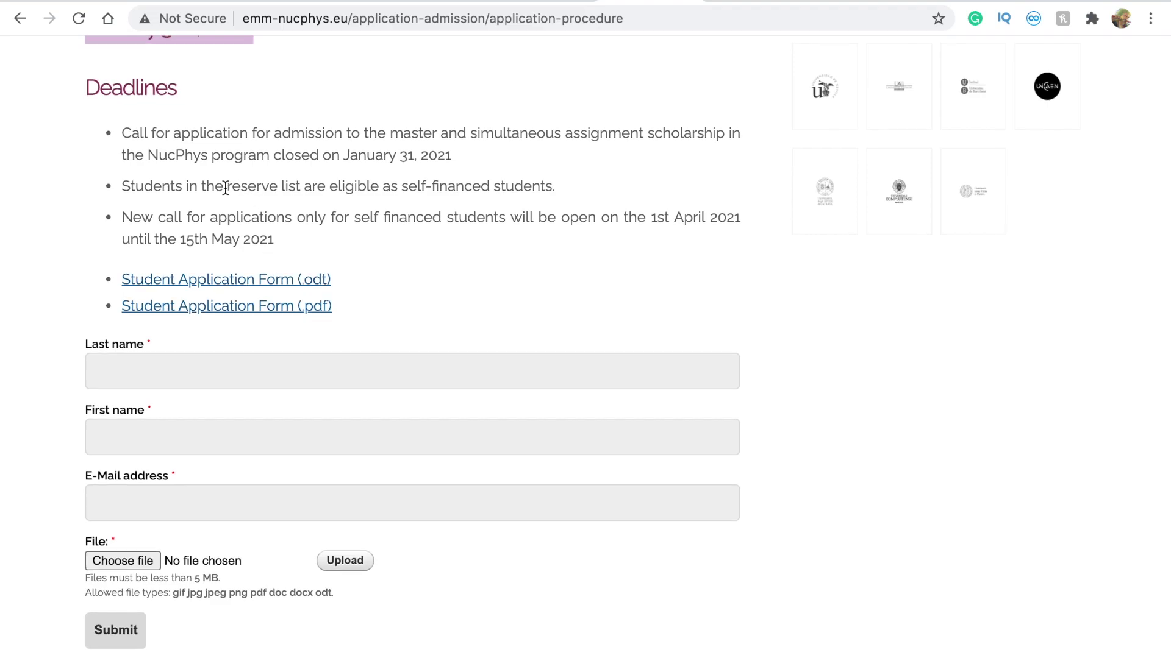
pyautogui.scroll(3, 203, 298)
pyautogui.scroll(-2, 202, 299)
pyautogui.scroll(-4, 203, 302)
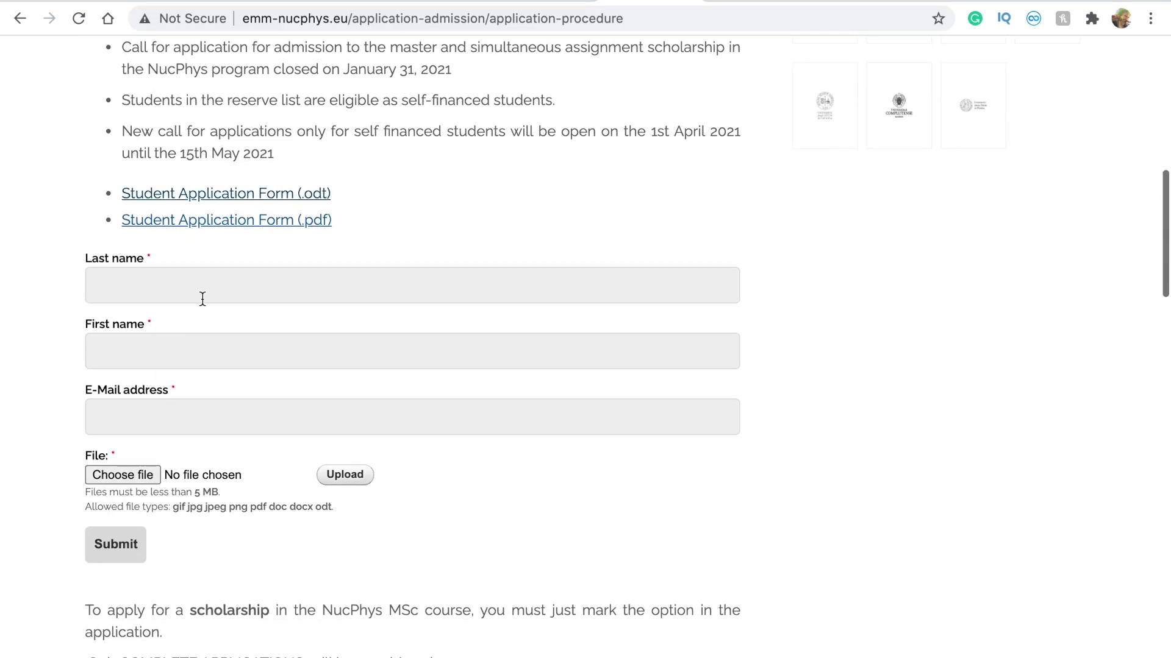
pyautogui.scroll(2, 203, 295)
pyautogui.click(256, 244)
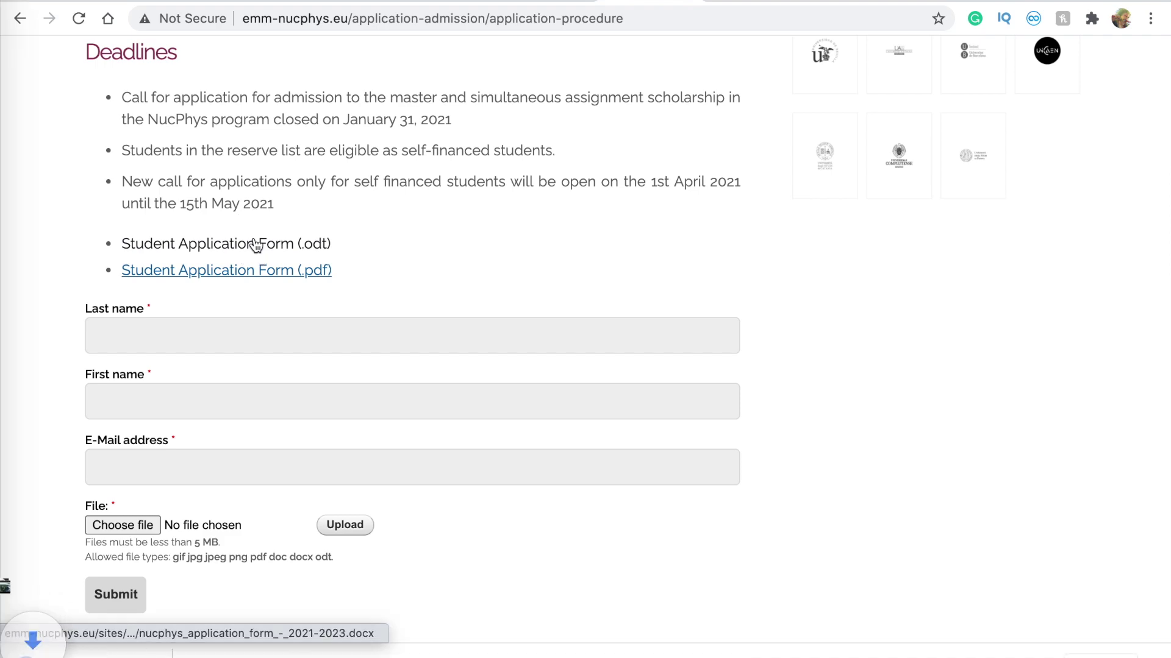
pyautogui.click(109, 651)
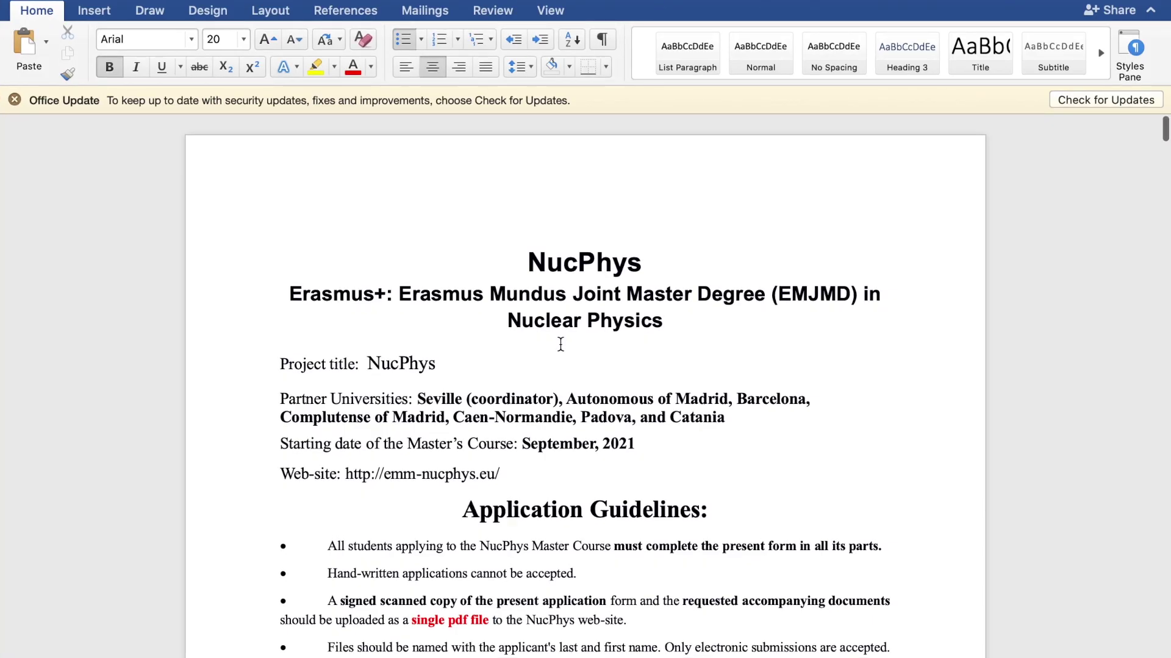
# Read the Application Guidelines, the note on required documents and the application deadline on the form's first page.
pyautogui.scroll(-10, 560, 344)
pyautogui.scroll(6, 560, 344)
pyautogui.scroll(2, 560, 344)
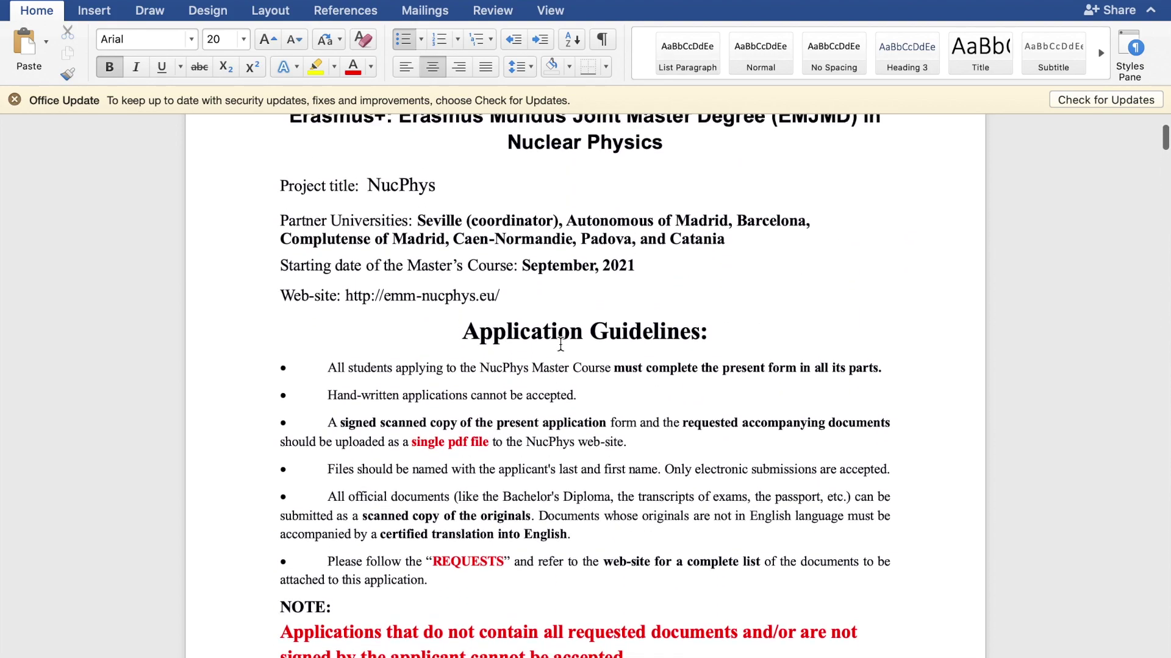
pyautogui.scroll(-3, 434, 391)
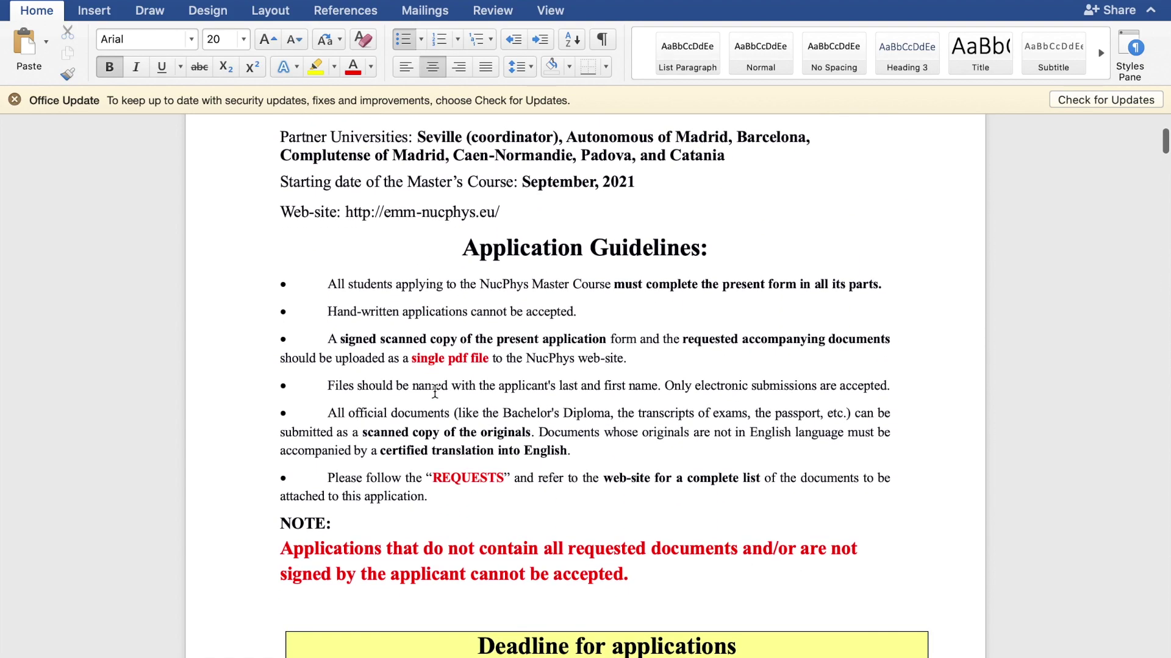
pyautogui.scroll(1, 435, 391)
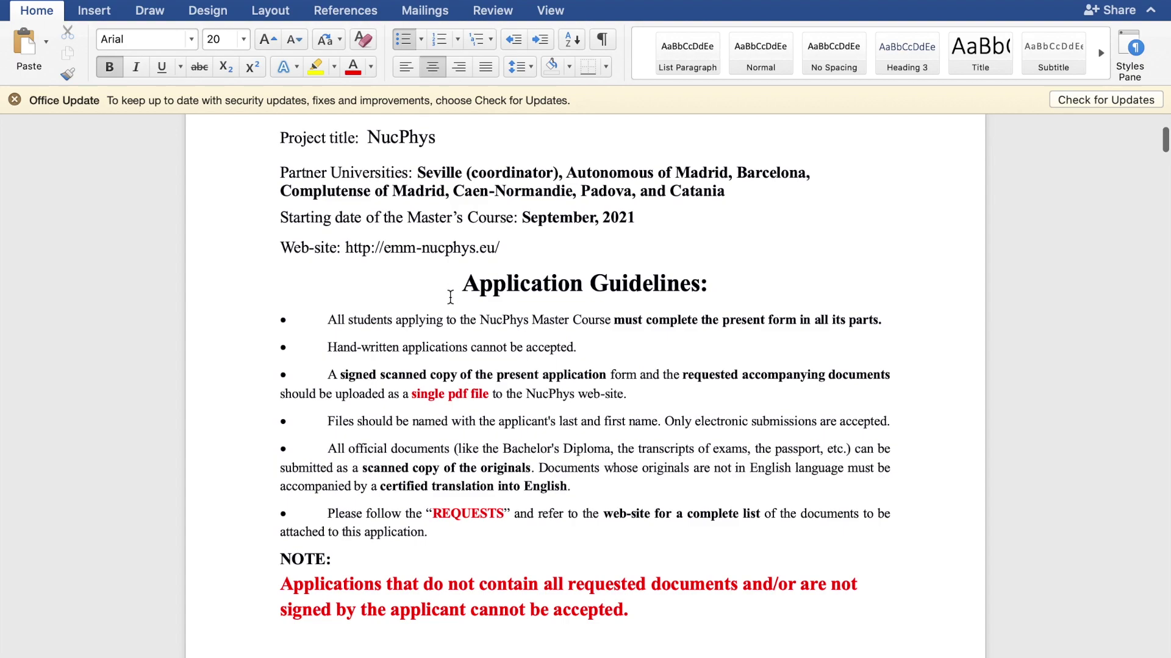
pyautogui.scroll(-5, 469, 352)
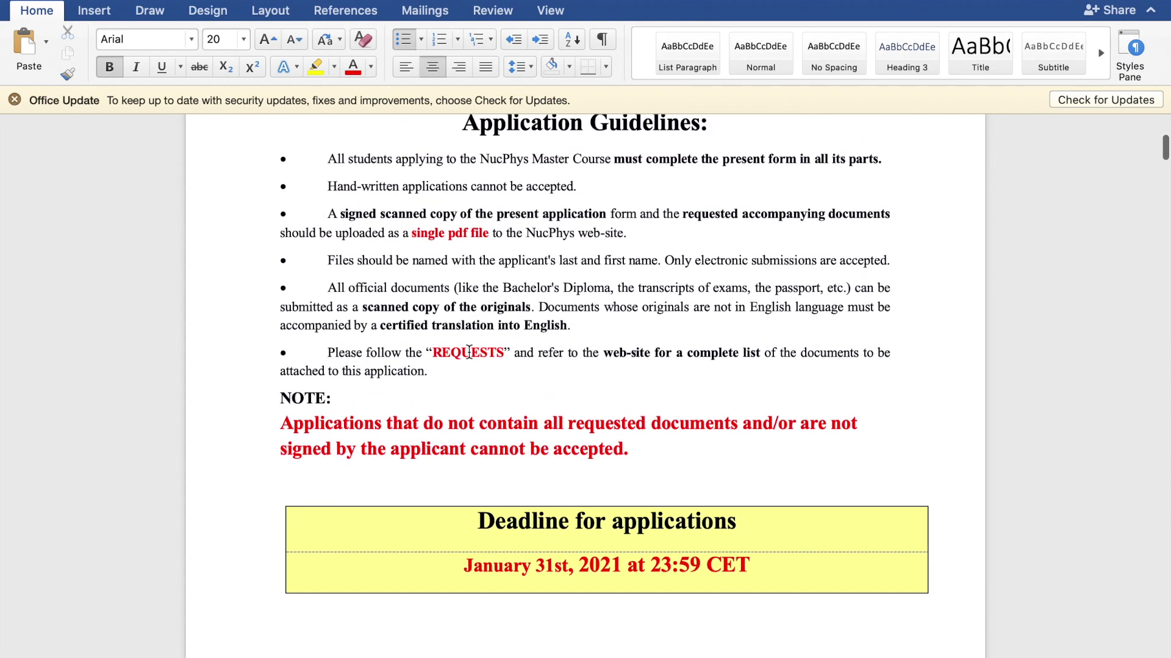
# Examine section A of the form, covering personal details, correspondence address, visa questions and the passport copy request.
pyautogui.scroll(-20, 469, 353)
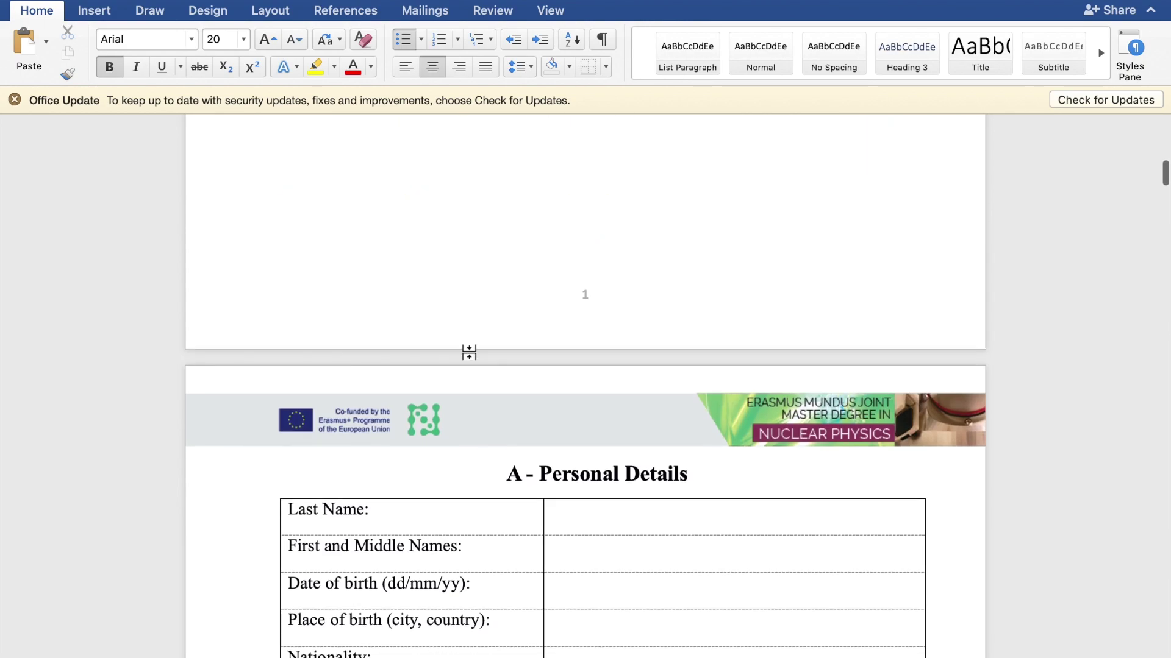
pyautogui.scroll(-17, 469, 352)
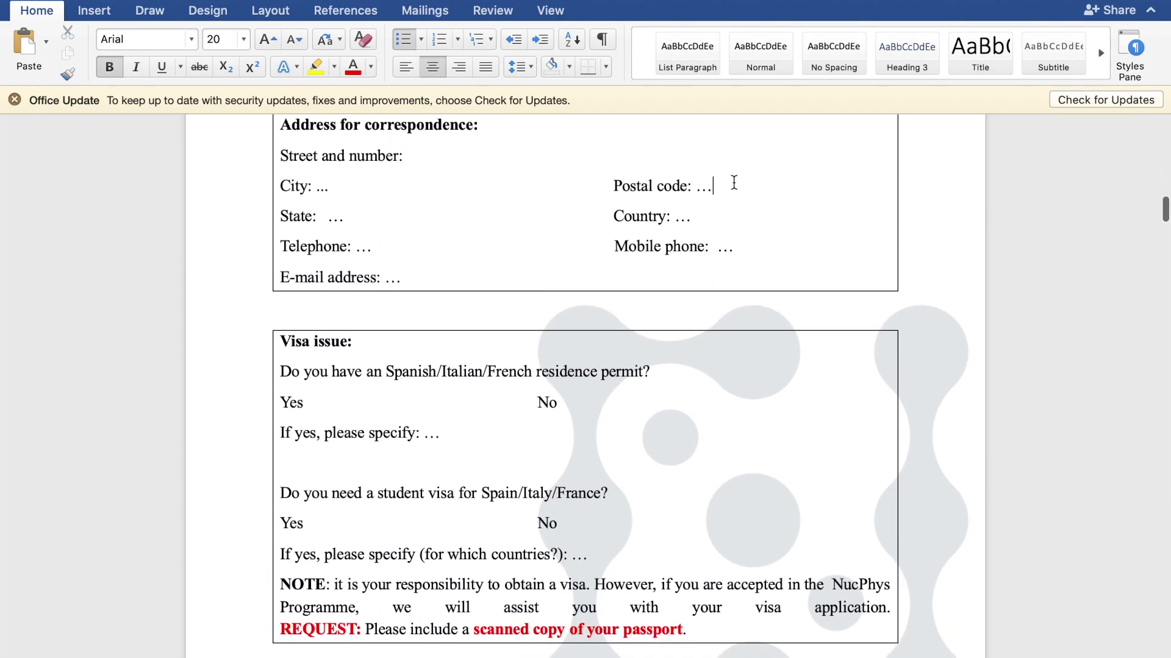
pyautogui.click(559, 307)
pyautogui.scroll(-4, 459, 290)
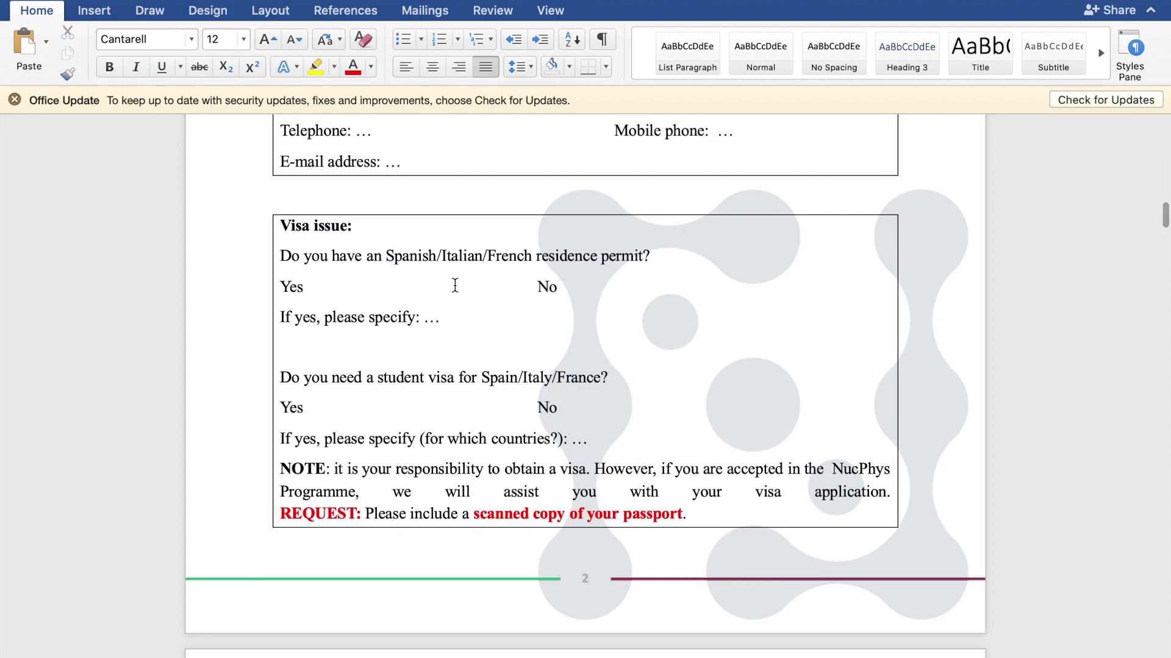
pyautogui.scroll(-7, 398, 398)
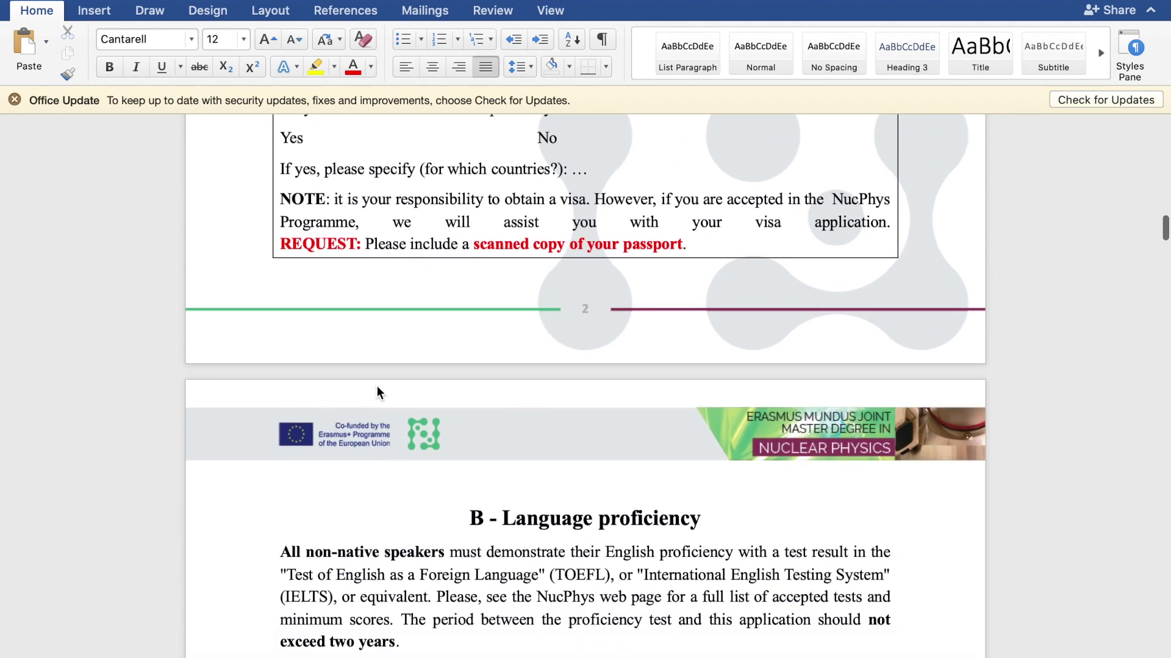
pyautogui.scroll(2, 378, 392)
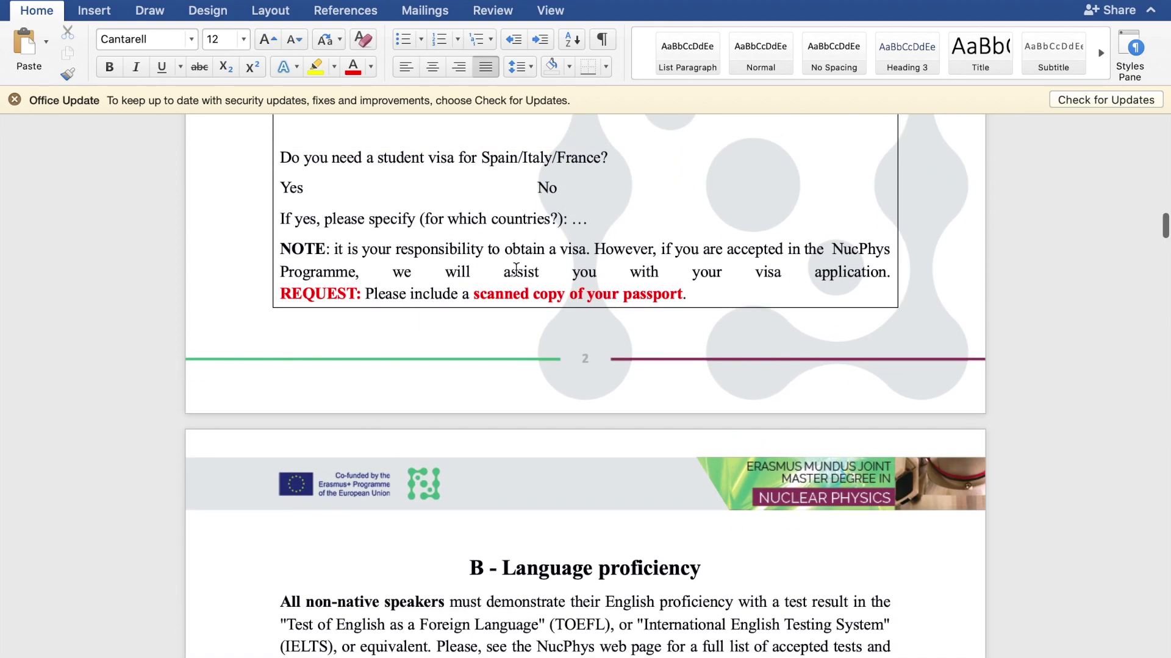
pyautogui.scroll(1, 516, 269)
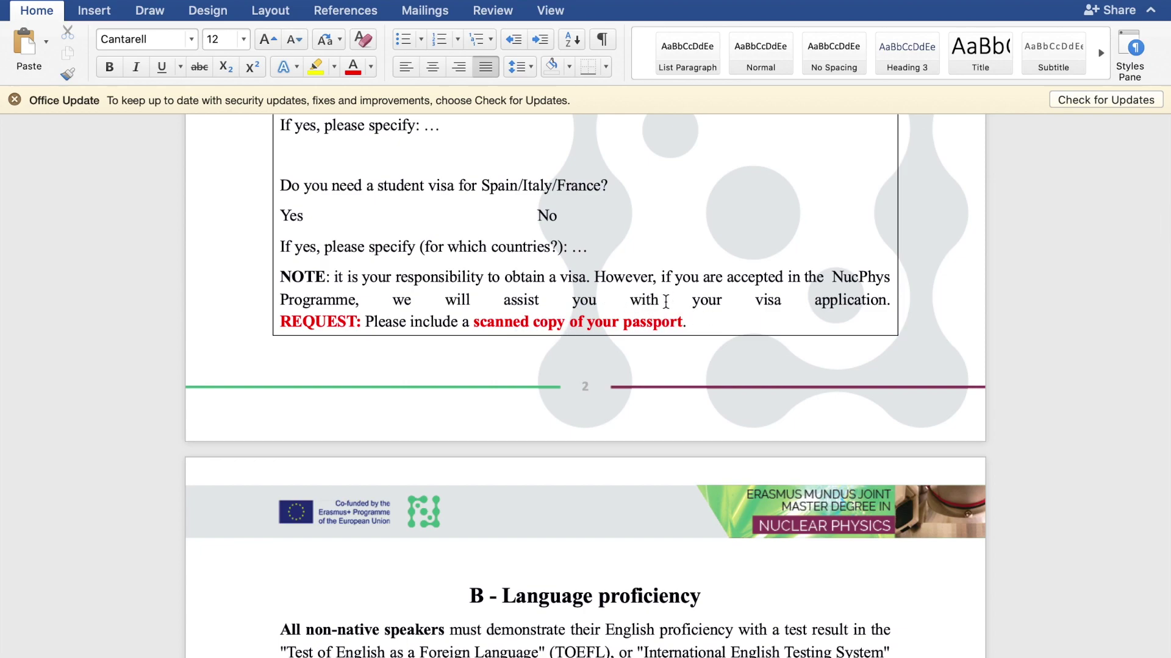
# Look through the Language proficiency, Academic Qualifications and Educational Background sections for the documents they request.
pyautogui.scroll(-15, 693, 312)
pyautogui.scroll(-12, 595, 439)
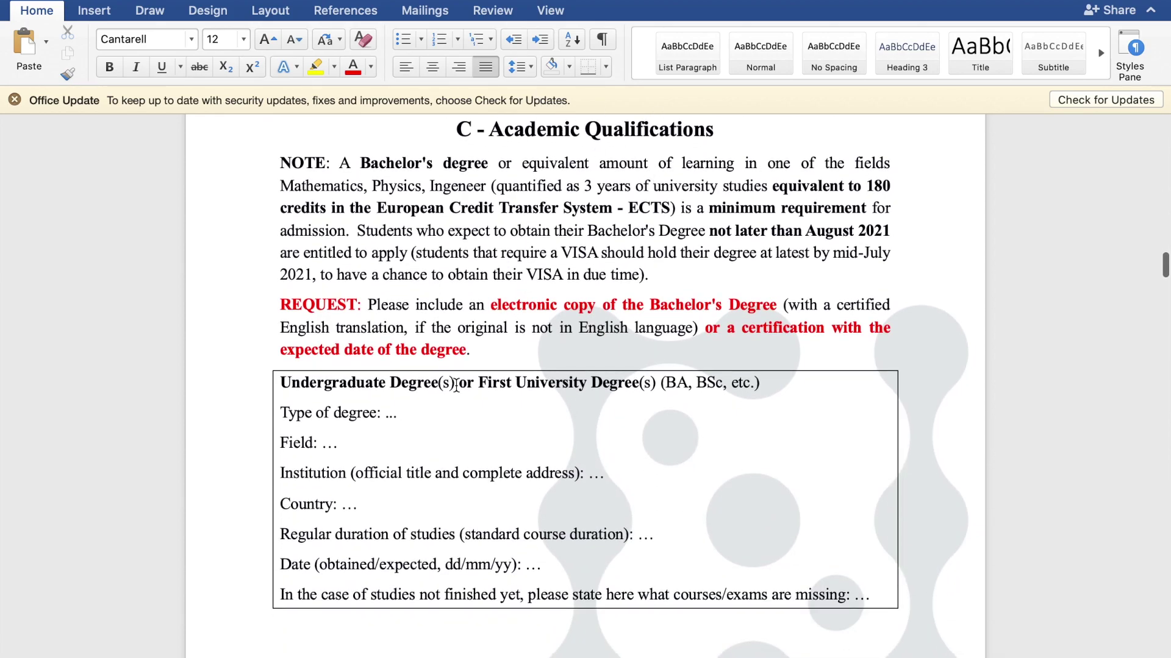
pyautogui.scroll(-20, 462, 413)
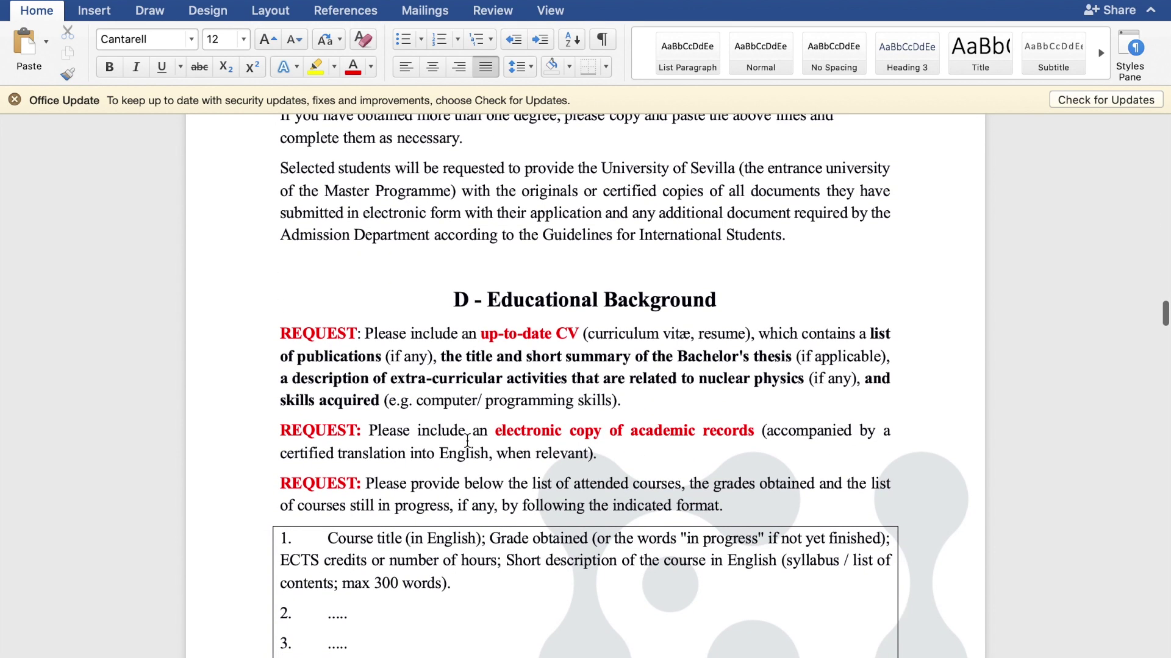
# Examine section E - Motivation, including the motivation letter request and the three study paths to rank by preference.
pyautogui.scroll(-20, 565, 392)
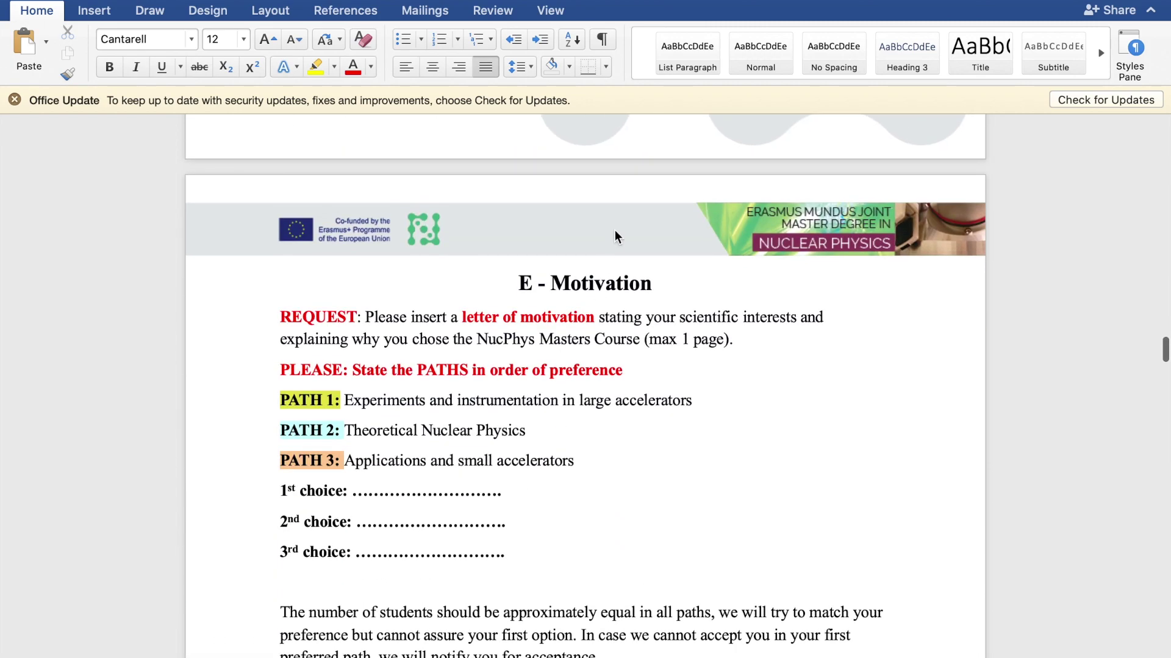
pyautogui.scroll(-2, 471, 399)
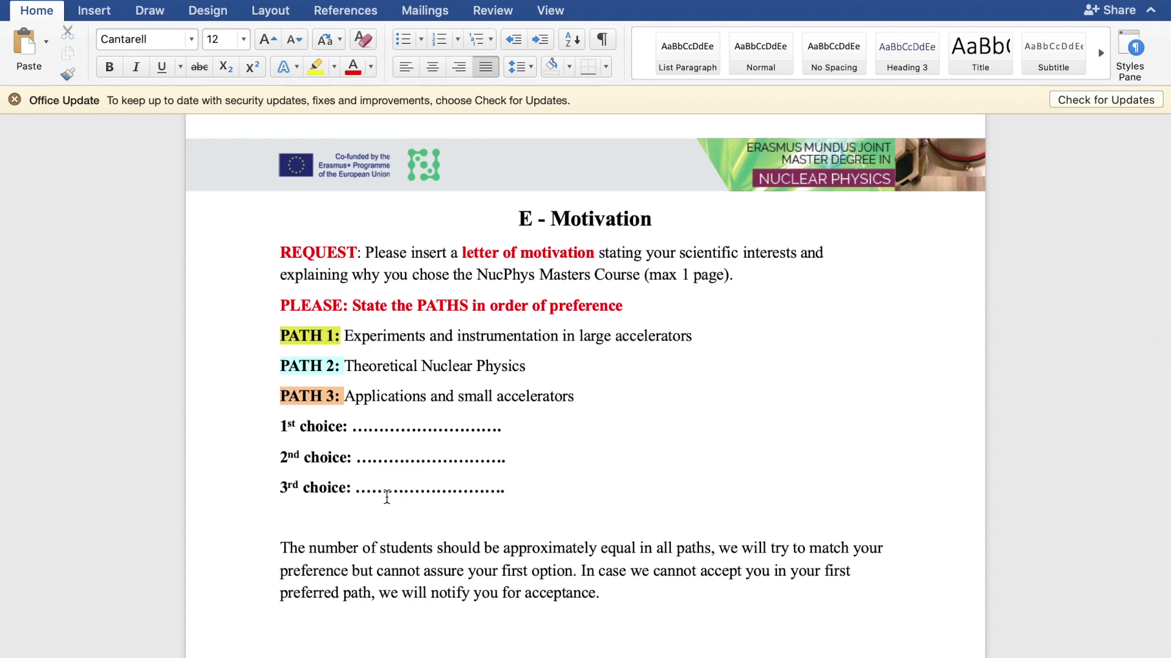
pyautogui.scroll(-1, 386, 497)
pyautogui.moveTo(573, 361); pyautogui.dragTo(280, 298)
pyautogui.click(390, 306)
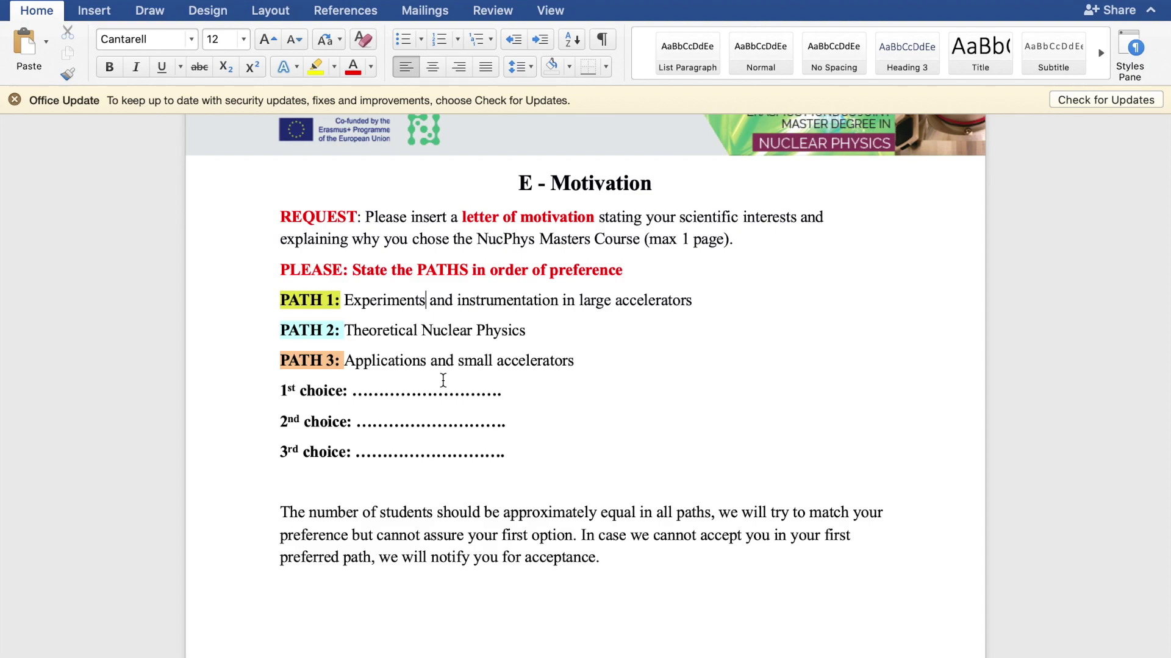
# Review section F - Employment Information and the referee requirements and fields in section G - Letters of Reference.
pyautogui.scroll(-15, 443, 380)
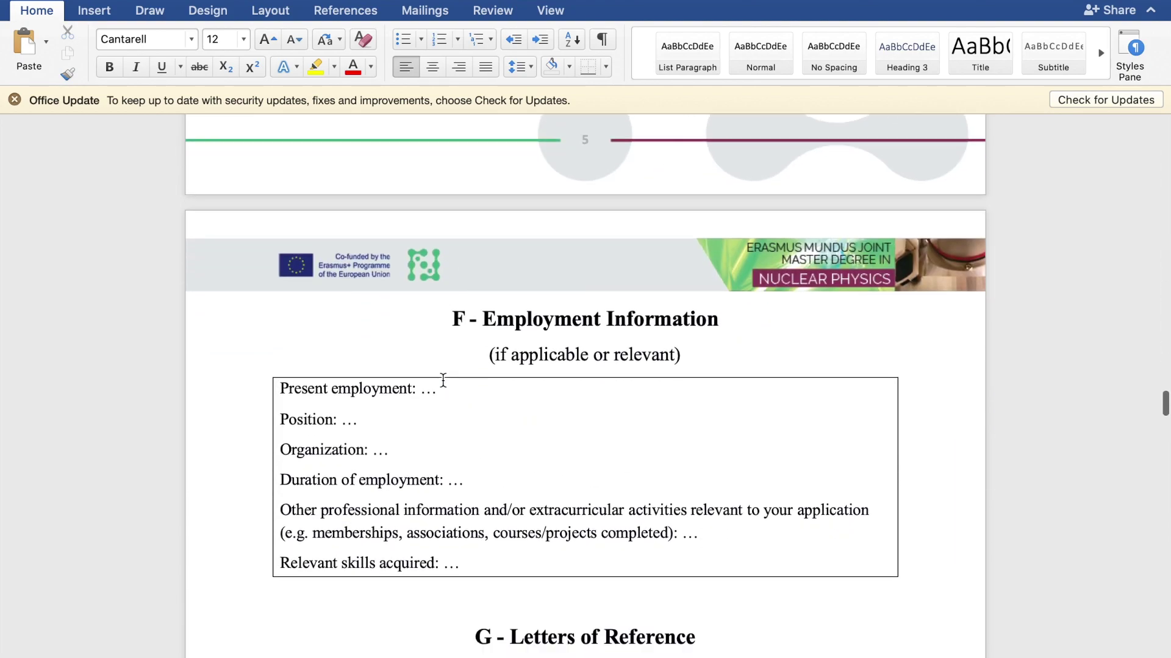
pyautogui.scroll(-3, 443, 381)
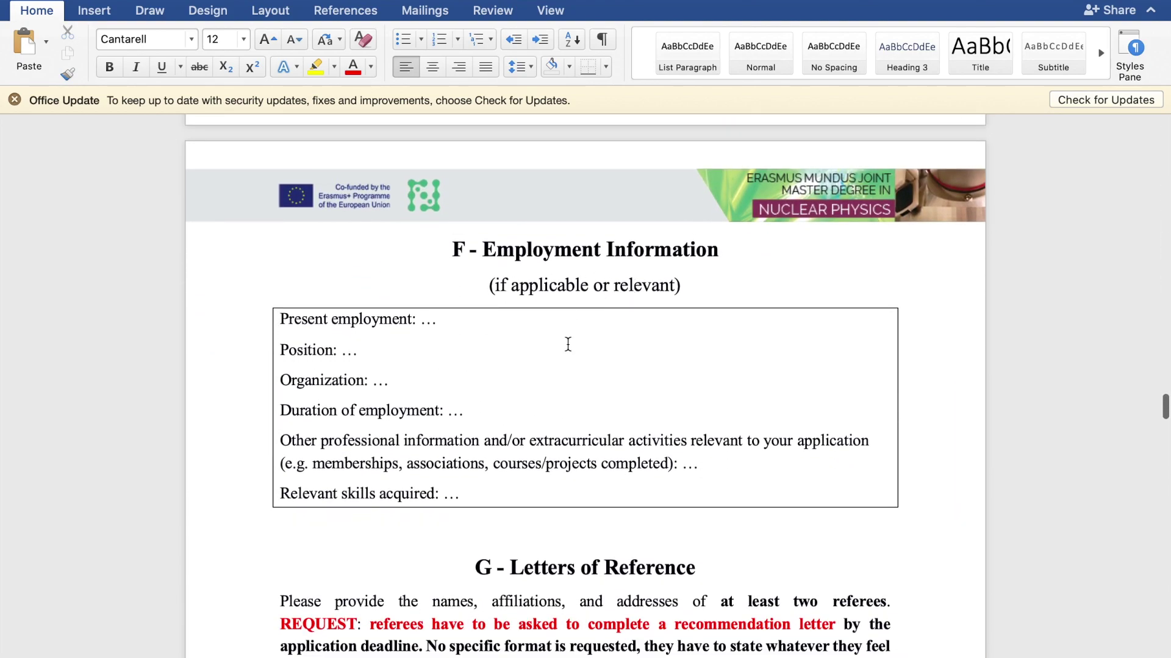
pyautogui.scroll(-2, 567, 345)
pyautogui.scroll(-7, 429, 462)
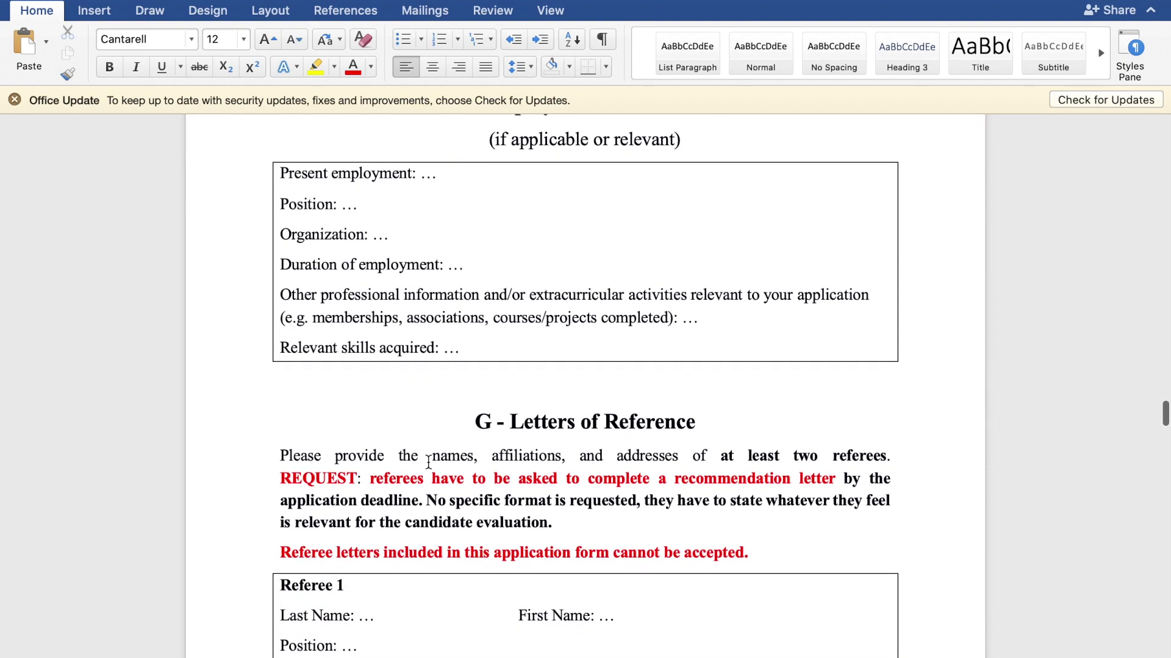
pyautogui.scroll(8, 429, 462)
pyautogui.scroll(-5, 501, 347)
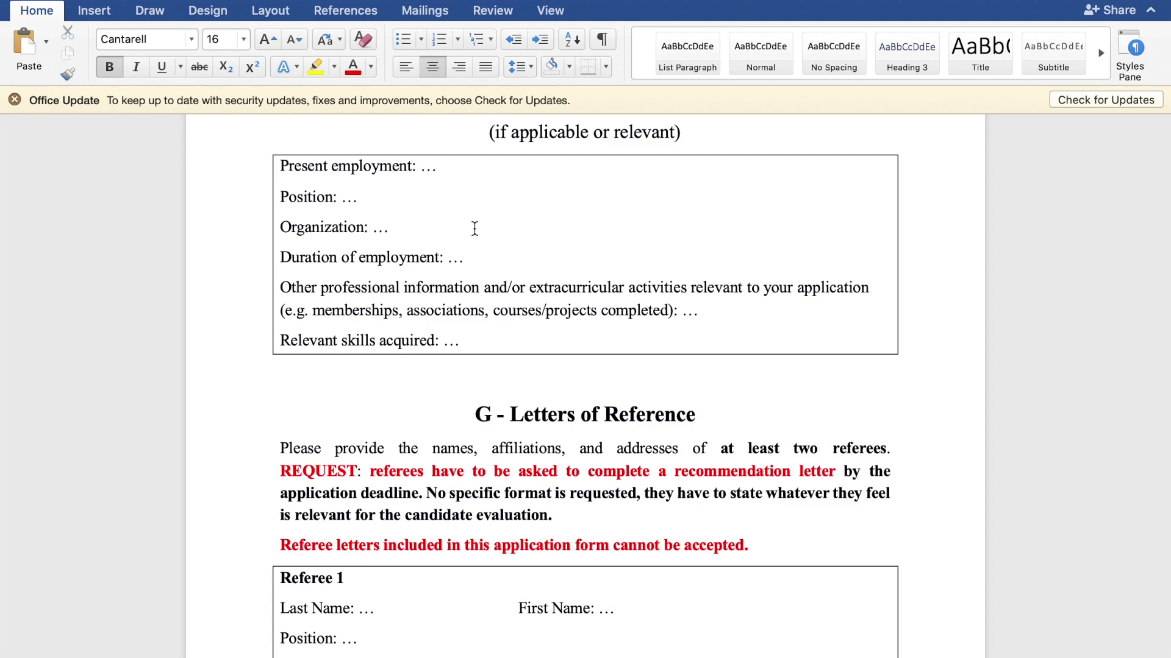
pyautogui.scroll(-8, 475, 228)
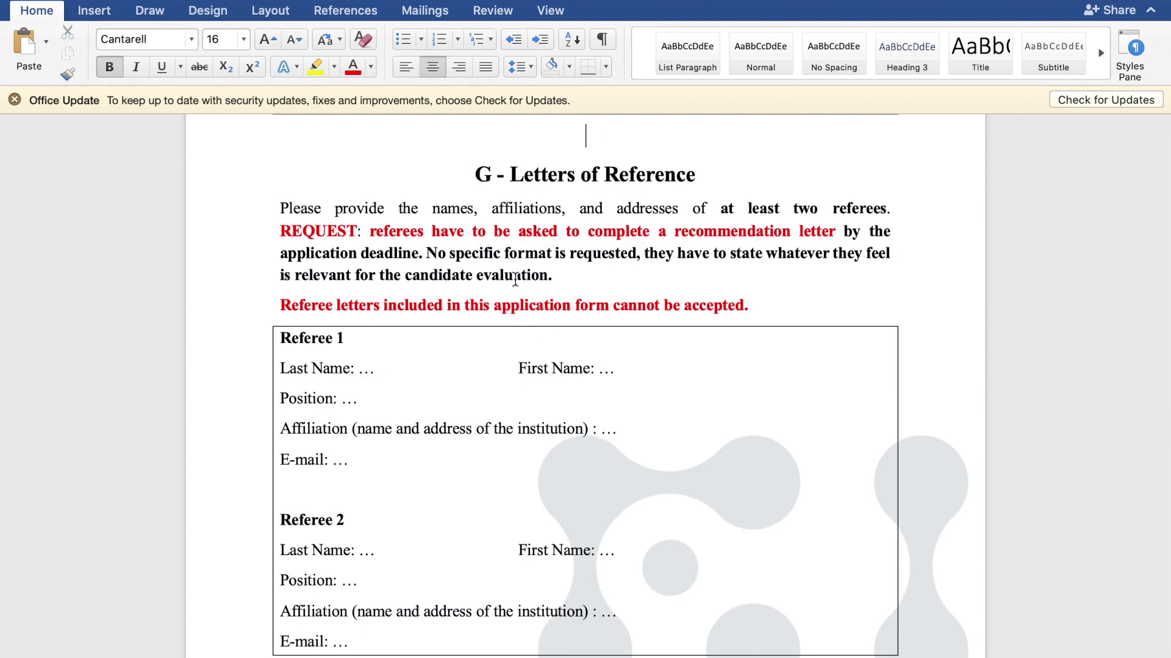
pyautogui.scroll(-2, 515, 280)
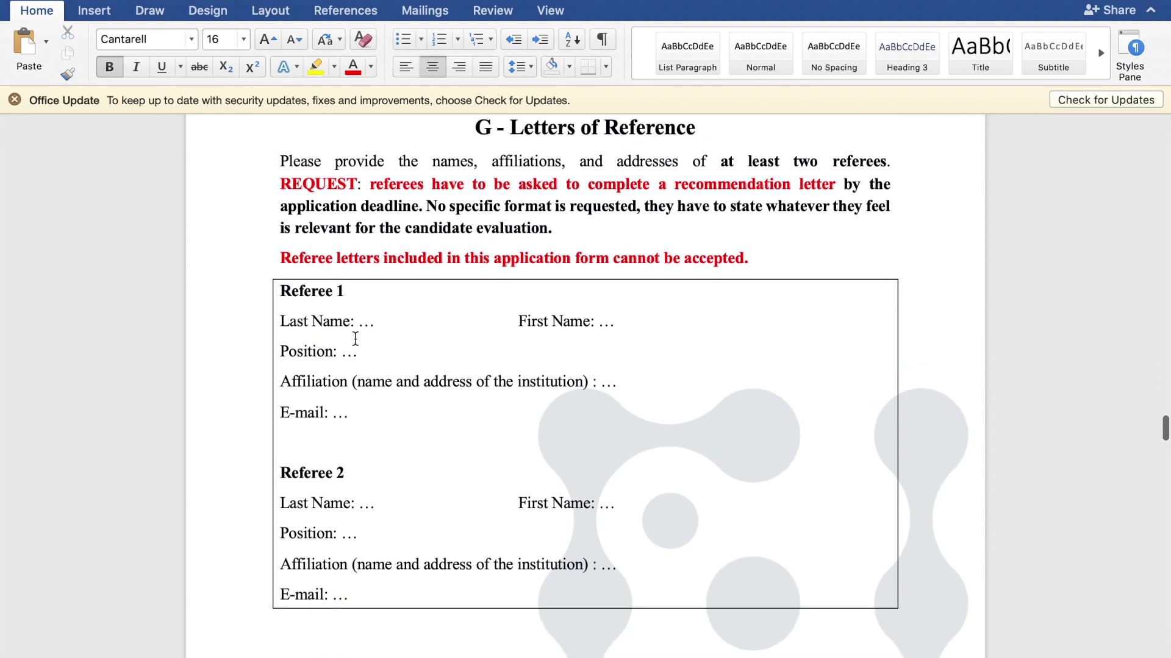
# Mark Yes in bold as the answer to the Erasmus+: EMJMD scholarship question in section H - Financial Aspects.
pyautogui.scroll(-2, 390, 551)
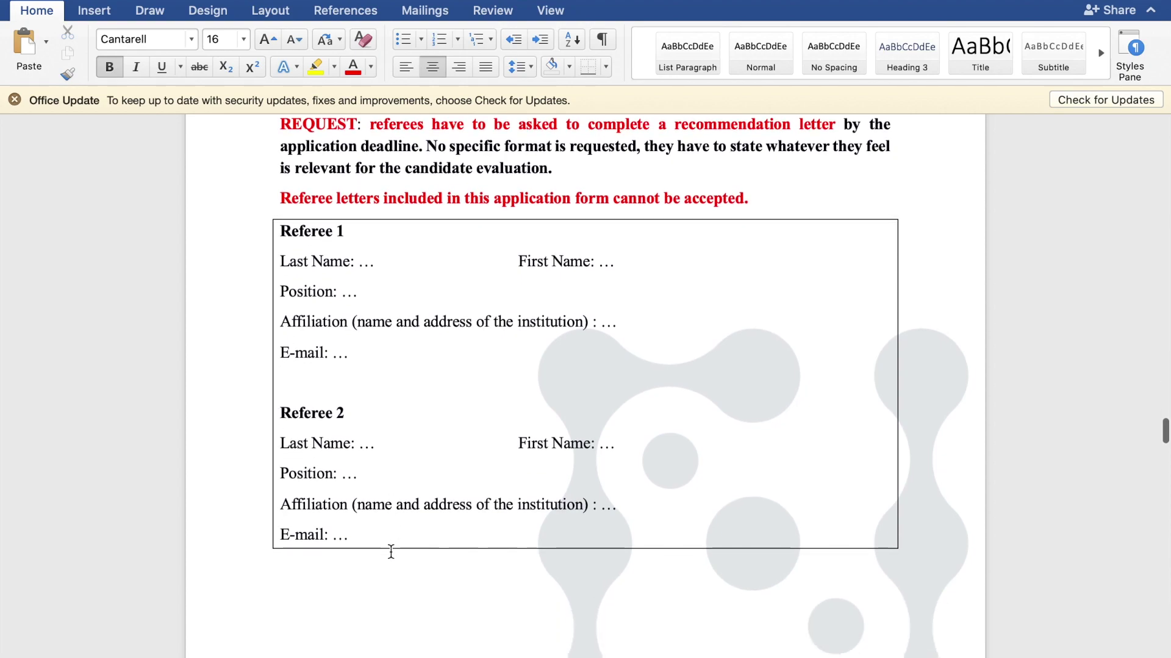
pyautogui.scroll(-3, 459, 471)
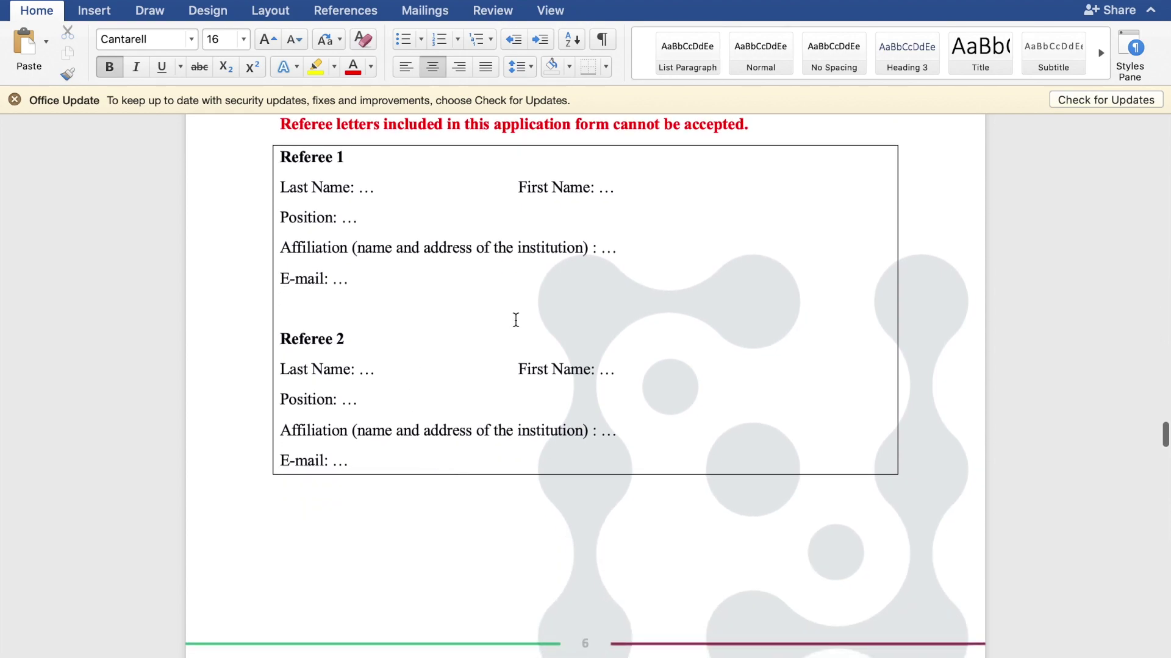
pyautogui.scroll(-10, 417, 500)
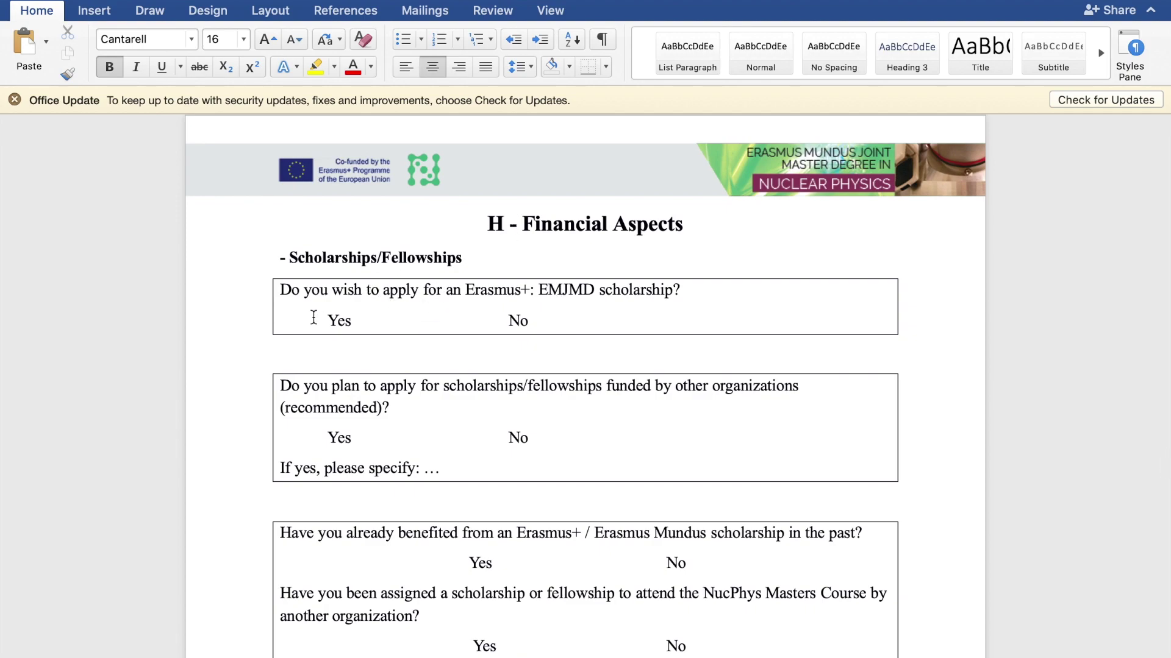
pyautogui.doubleClick(339, 319)
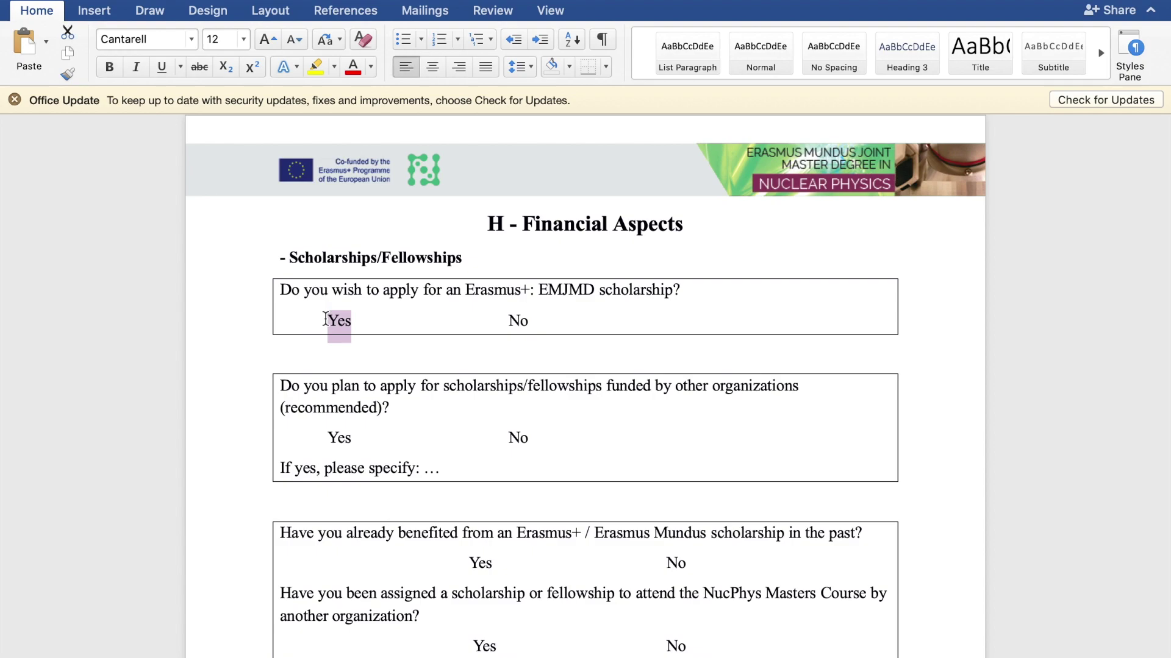
pyautogui.click(109, 66)
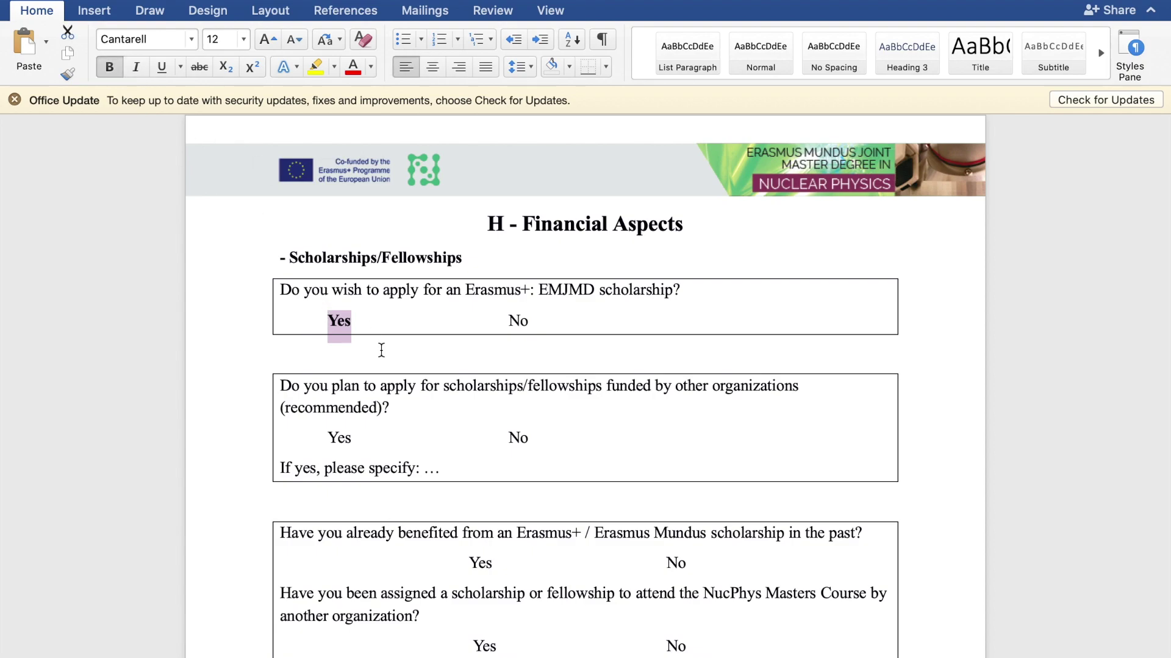
# Mark No in bold for the question about applying for scholarships or fellowships funded by other organizations.
pyautogui.scroll(-2, 381, 336)
pyautogui.doubleClick(518, 398)
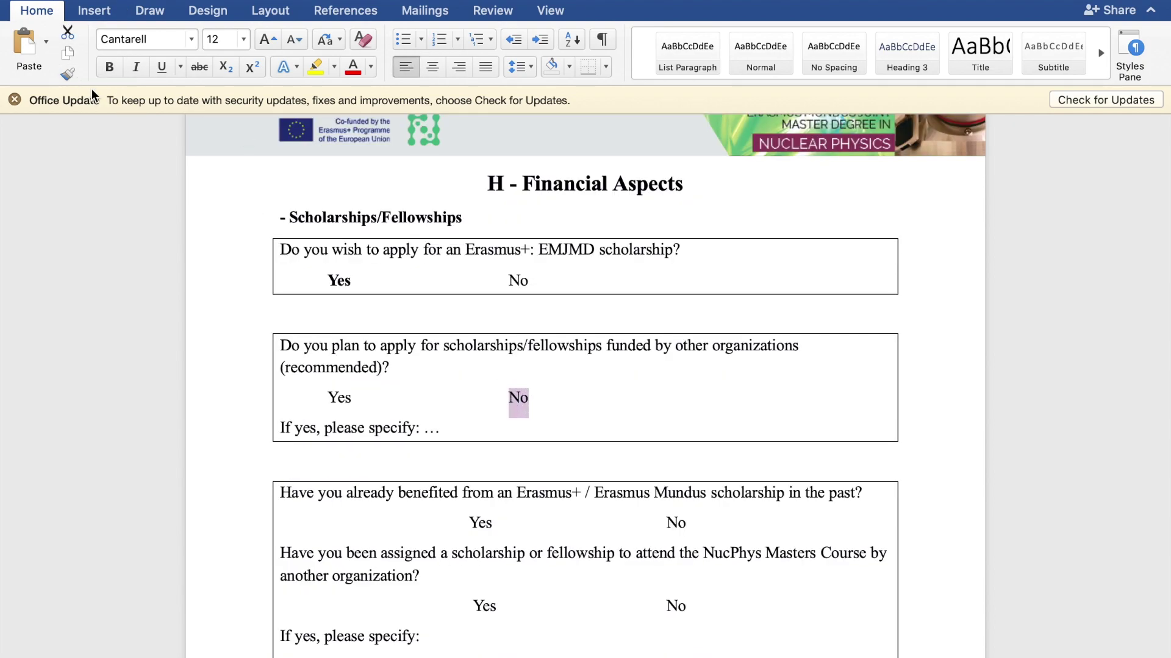
pyautogui.click(108, 68)
pyautogui.click(568, 434)
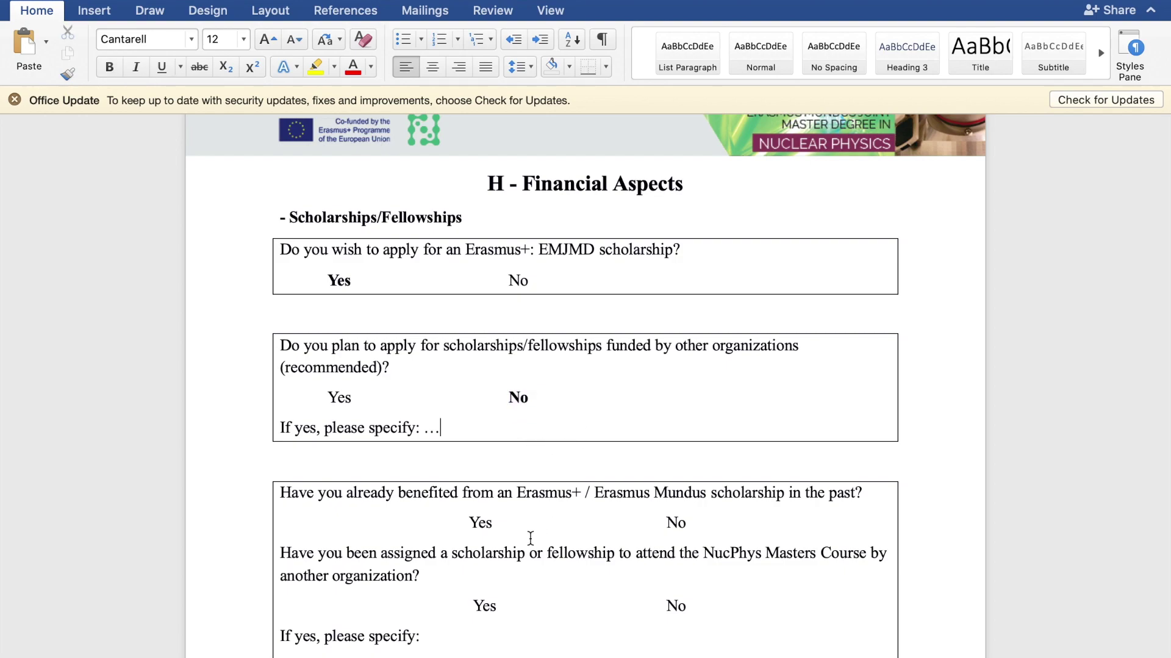
# Copy the word Yes into the answer cell for the Partner-Country question about main activities carried out in a Programme-Country.
pyautogui.scroll(-5, 530, 539)
pyautogui.scroll(-1, 528, 488)
pyautogui.scroll(-10, 502, 399)
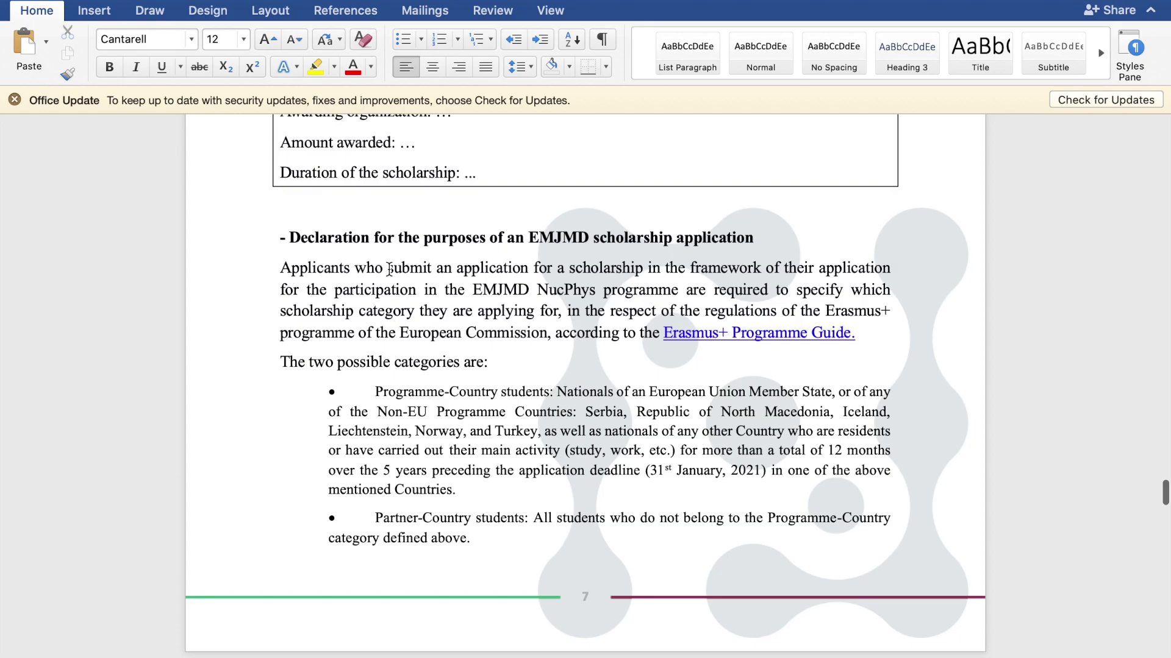
pyautogui.scroll(-9, 403, 274)
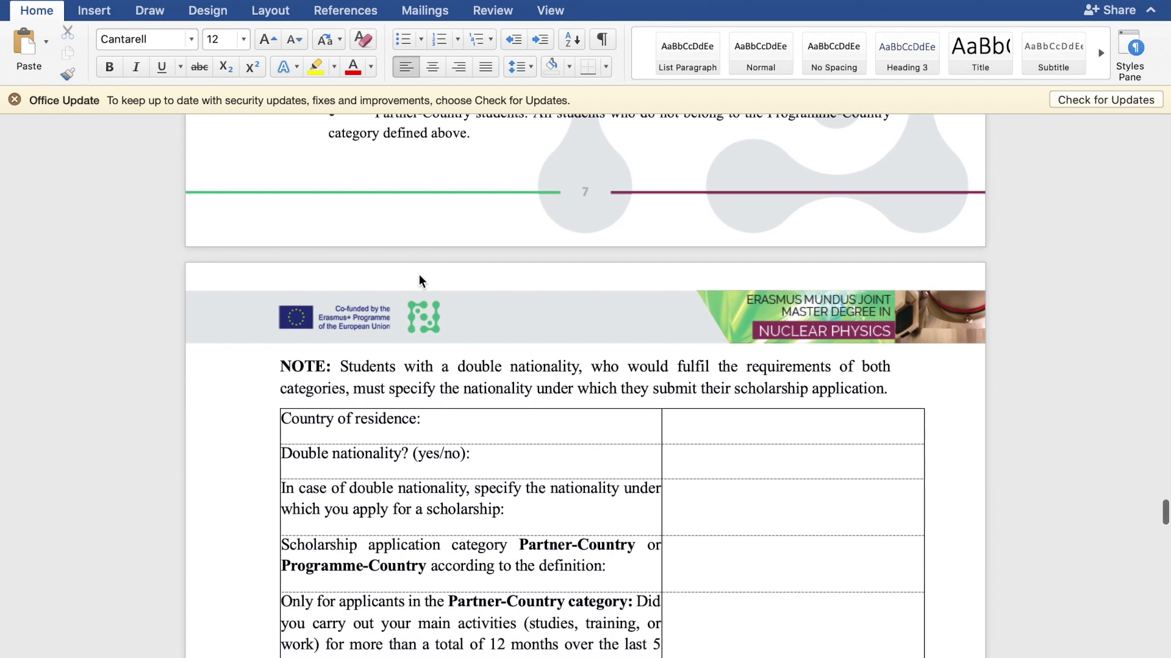
pyautogui.scroll(-8, 420, 280)
pyautogui.scroll(4, 600, 241)
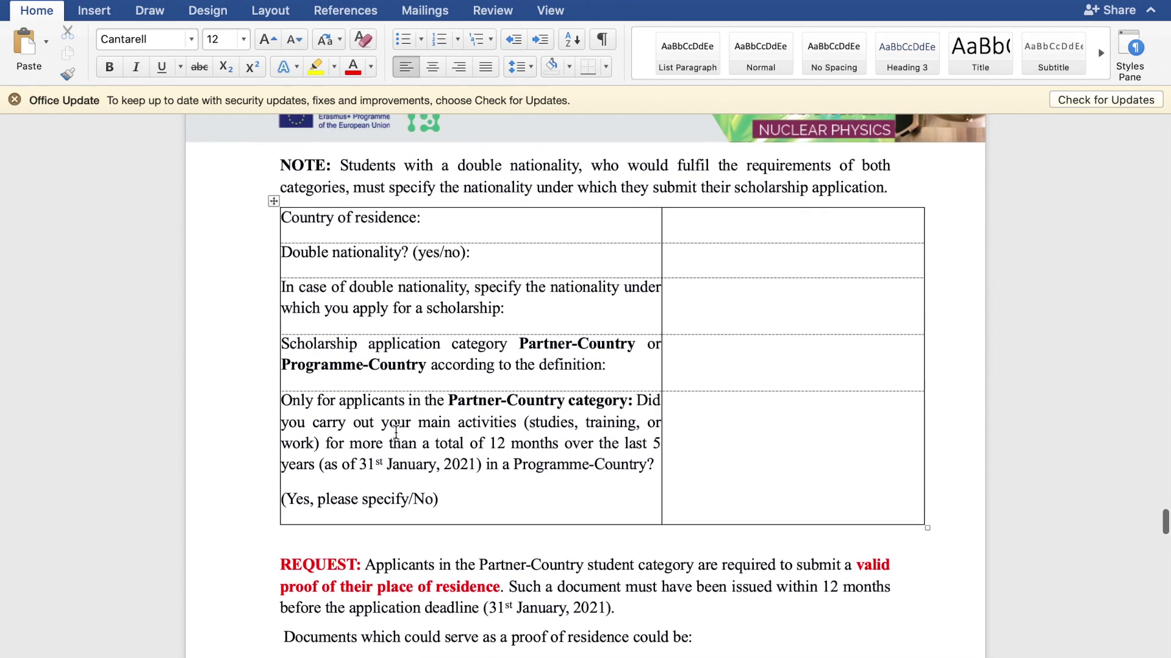
pyautogui.moveTo(307, 511); pyautogui.dragTo(290, 505)
pyautogui.press('super+c')
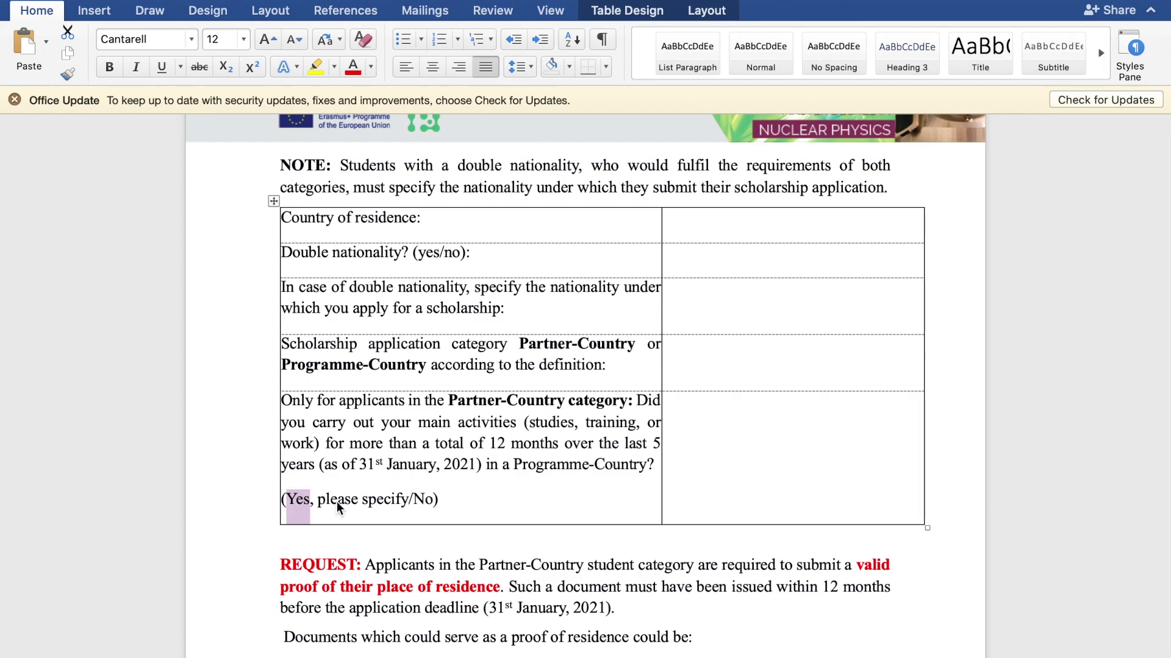
pyautogui.click(837, 464)
pyautogui.press('super+v')
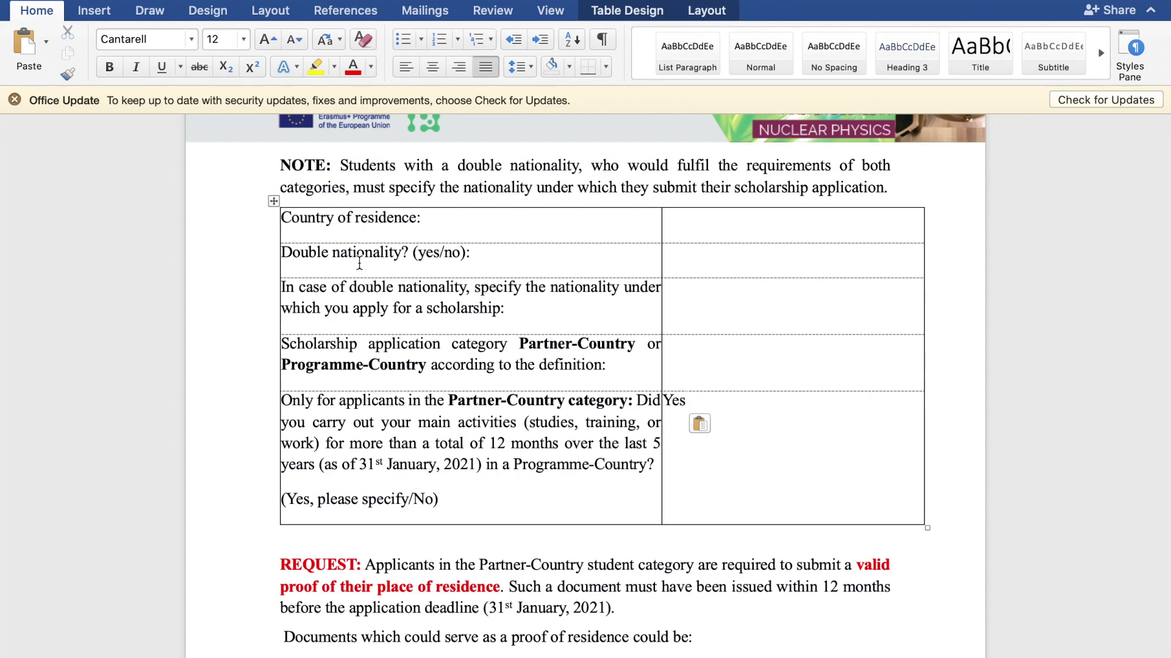
# Look through the rest of the form, including section K - Declaration and Signature and the proof of residence request.
pyautogui.scroll(-15, 546, 200)
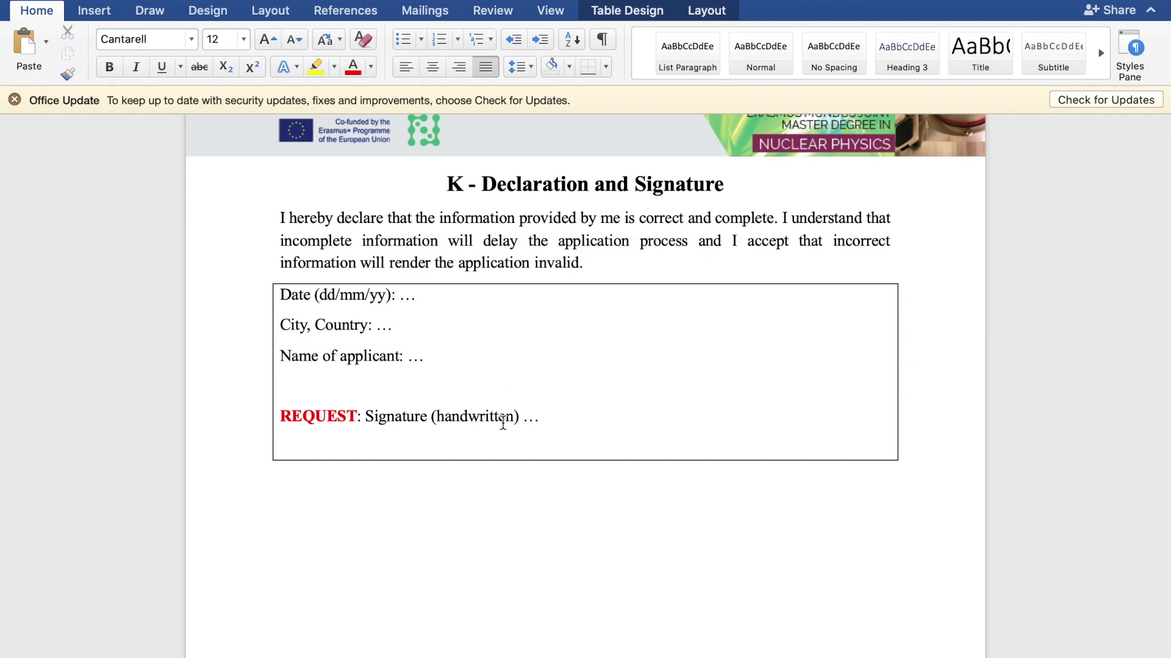
pyautogui.scroll(-10, 629, 402)
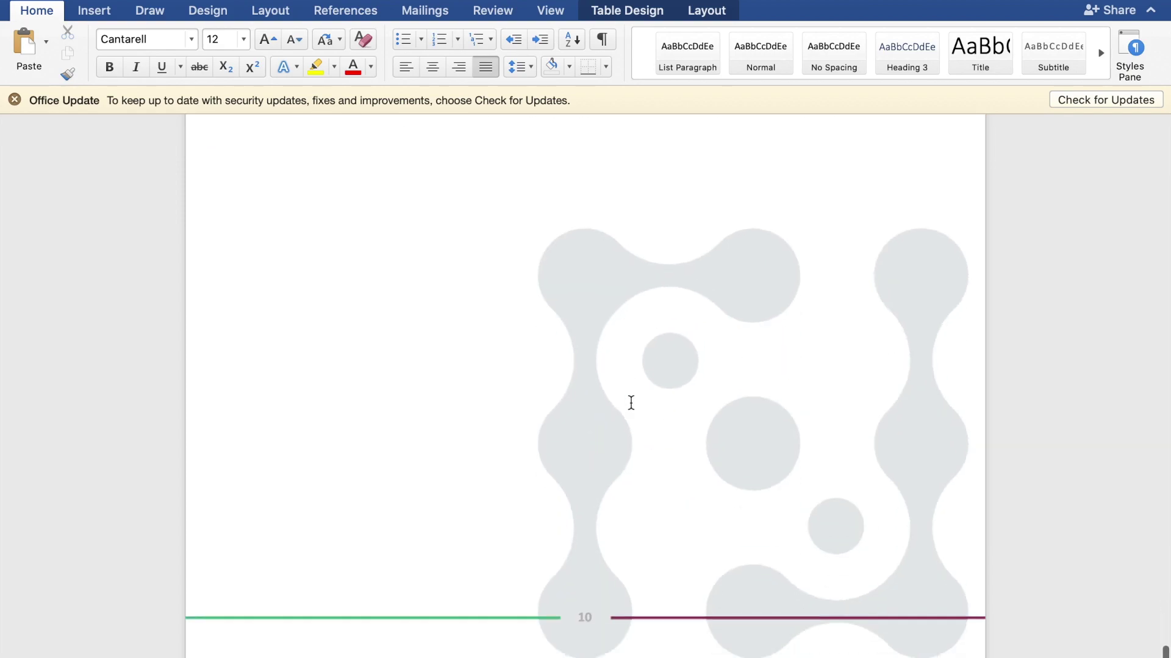
pyautogui.scroll(4, 631, 403)
pyautogui.scroll(20, 631, 403)
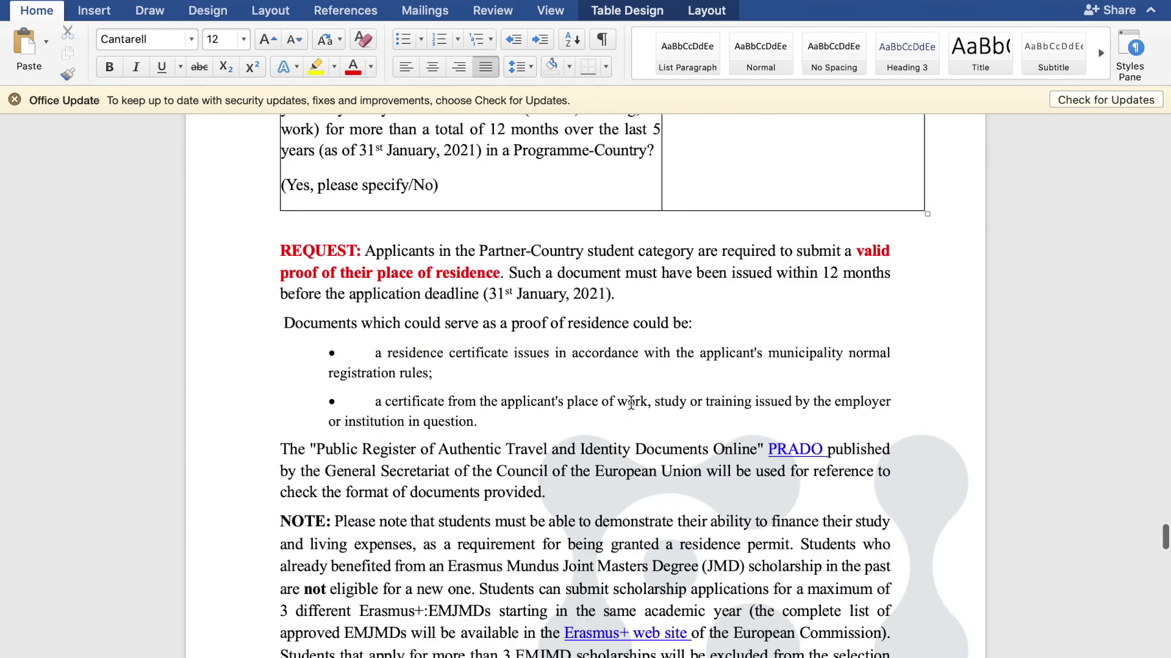
pyautogui.scroll(-5, 631, 403)
pyautogui.scroll(12, 632, 403)
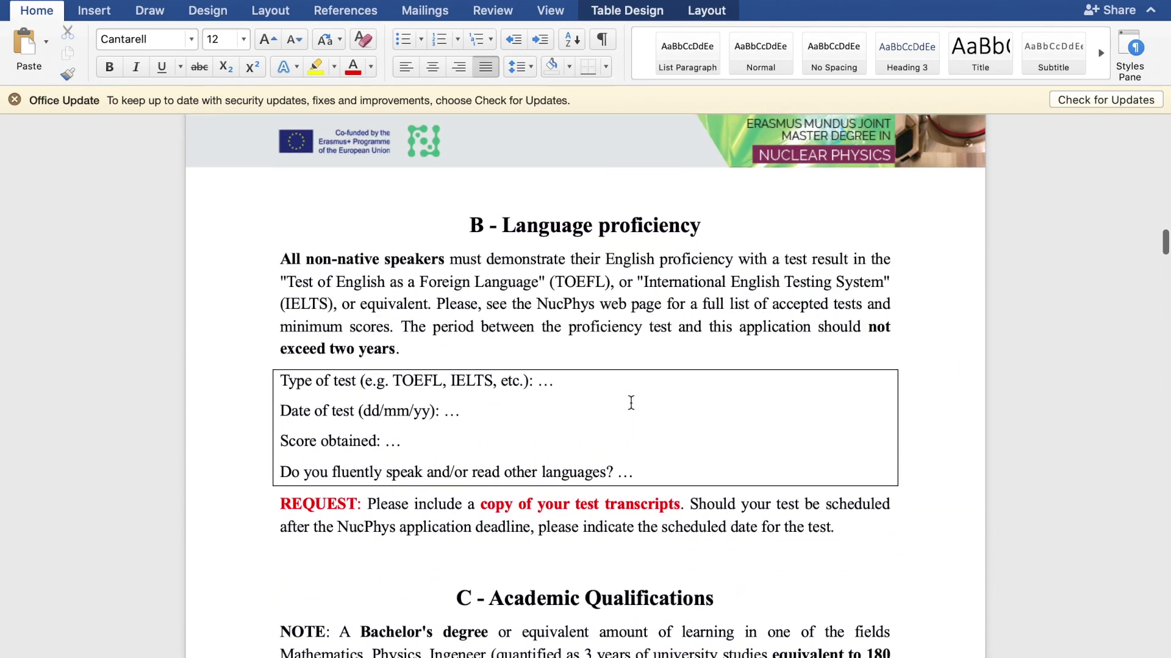
# Choose PDF as the file format for saving a copy of the application form, and cancel the export.
pyautogui.click(109, 1)
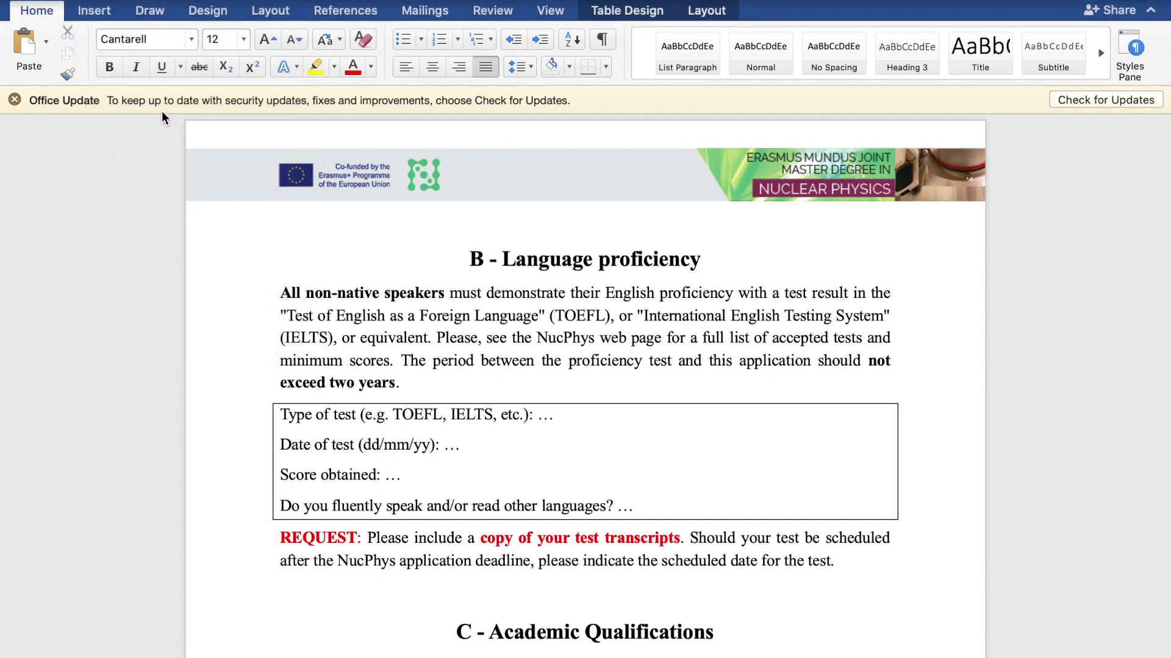
pyautogui.click(603, 355)
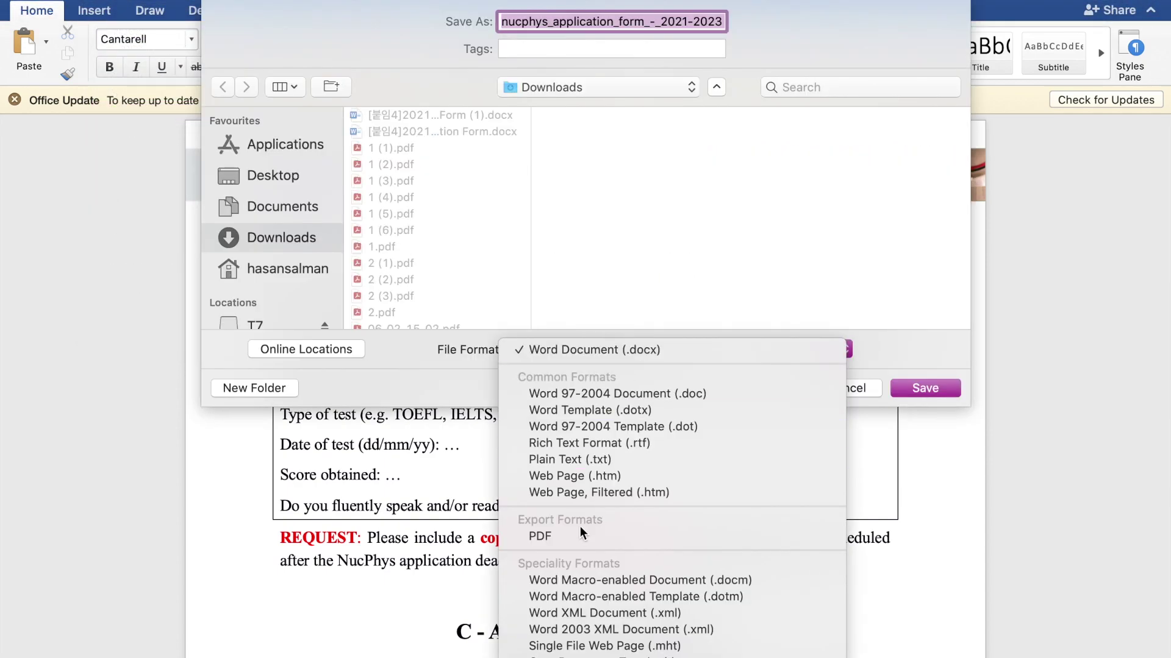
pyautogui.click(622, 536)
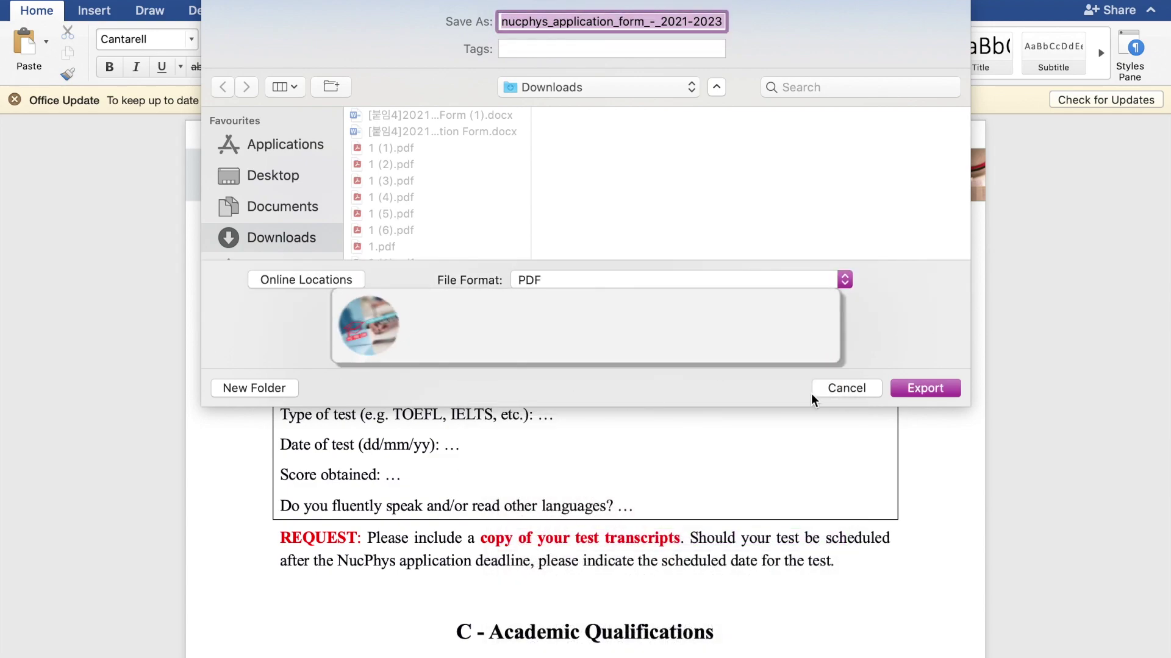
pyautogui.click(864, 389)
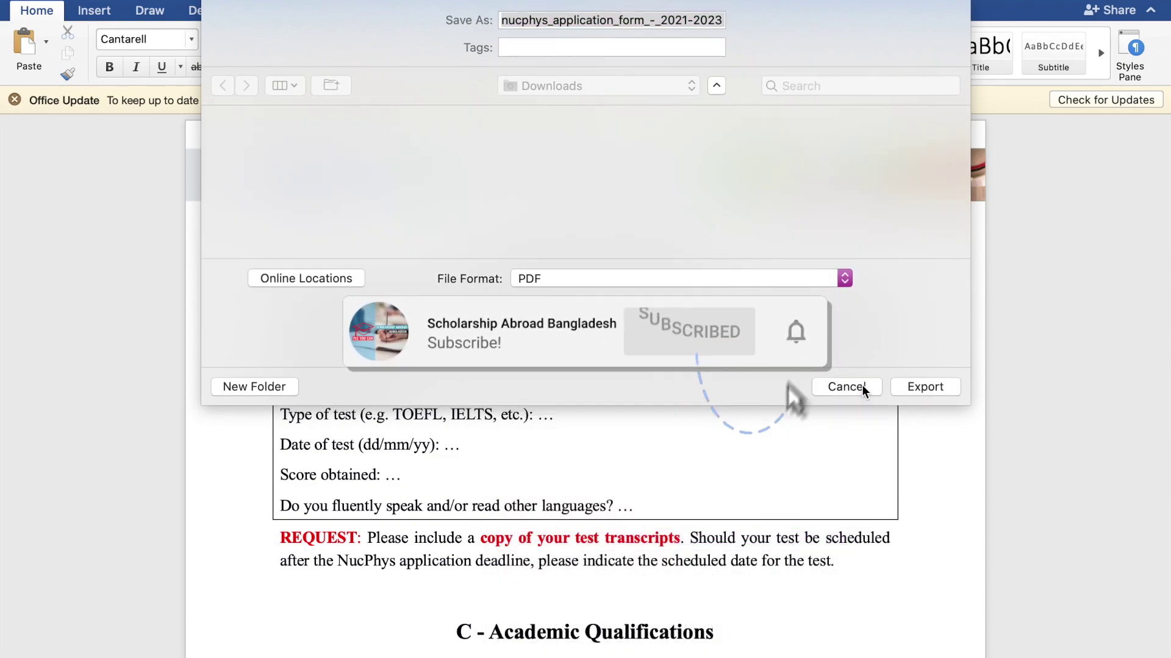
# View the Application Guidelines at the start of the form, and switch to the browser to check the NucPhys upload form.
pyautogui.scroll(10, 410, 476)
pyautogui.scroll(15, 410, 476)
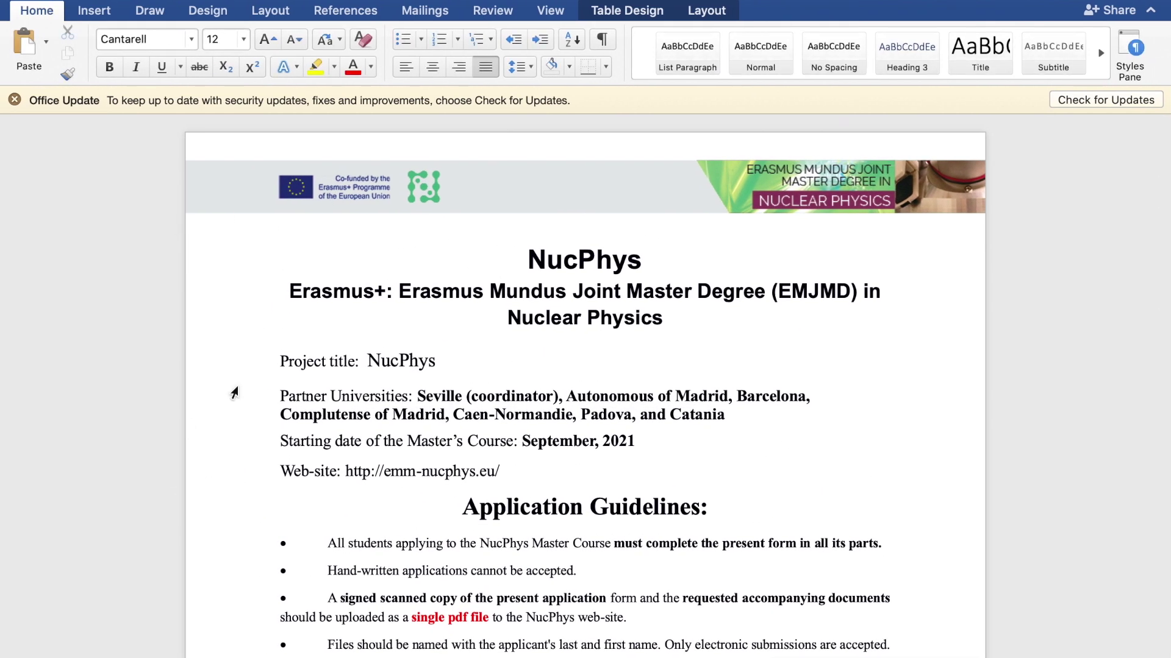
pyautogui.press('super+Tab')
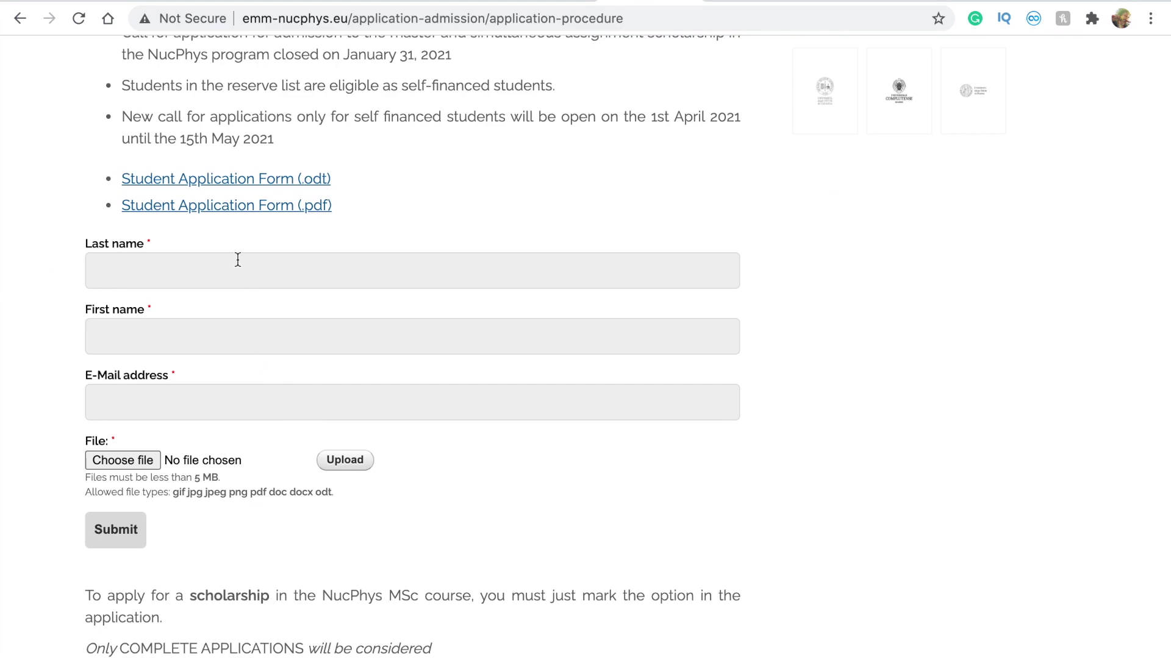
pyautogui.scroll(1, 238, 260)
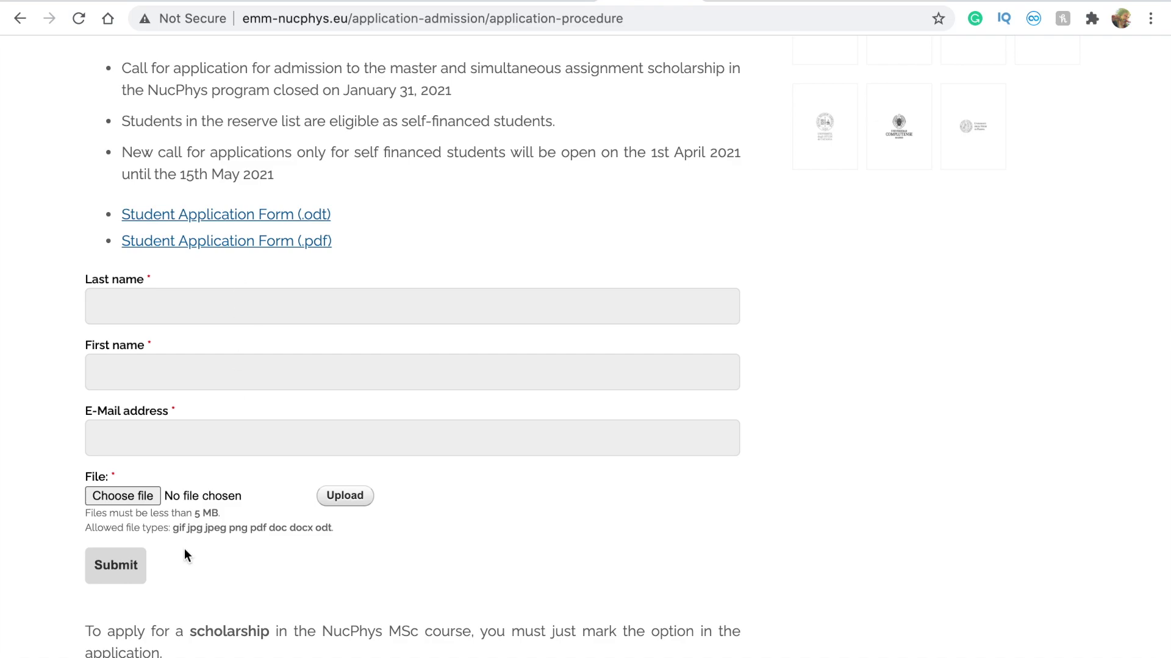
# Read the list of documents to attach to the application, including the English test requirements, recommendation letters and contact section.
pyautogui.scroll(-5, 184, 548)
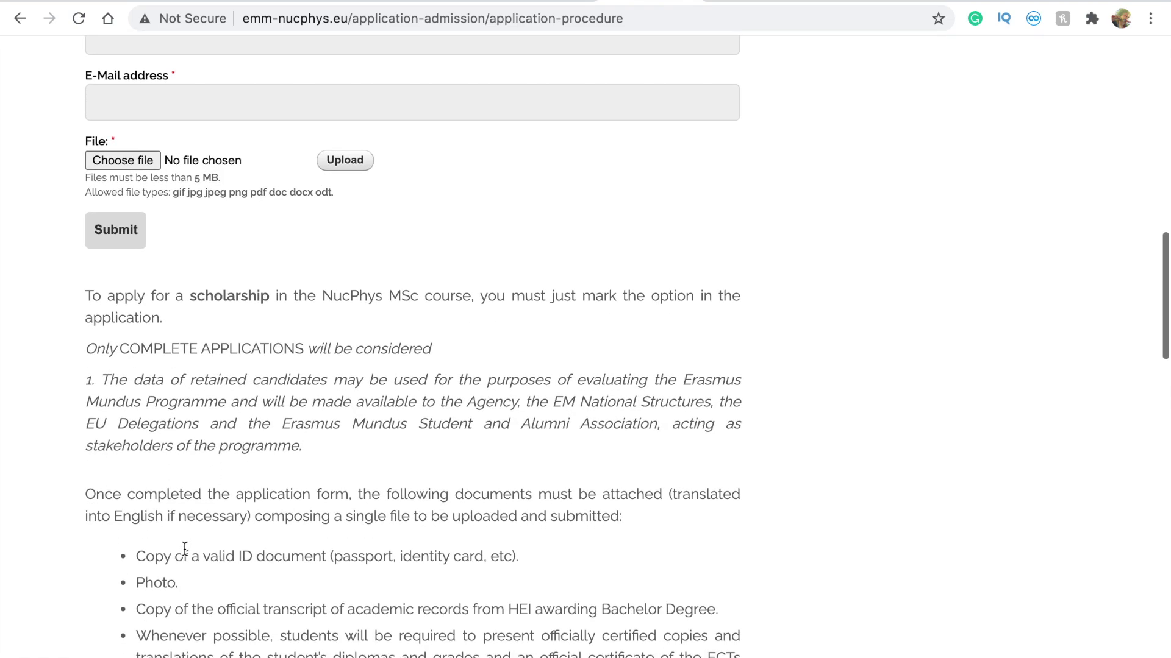
pyautogui.scroll(-2, 185, 549)
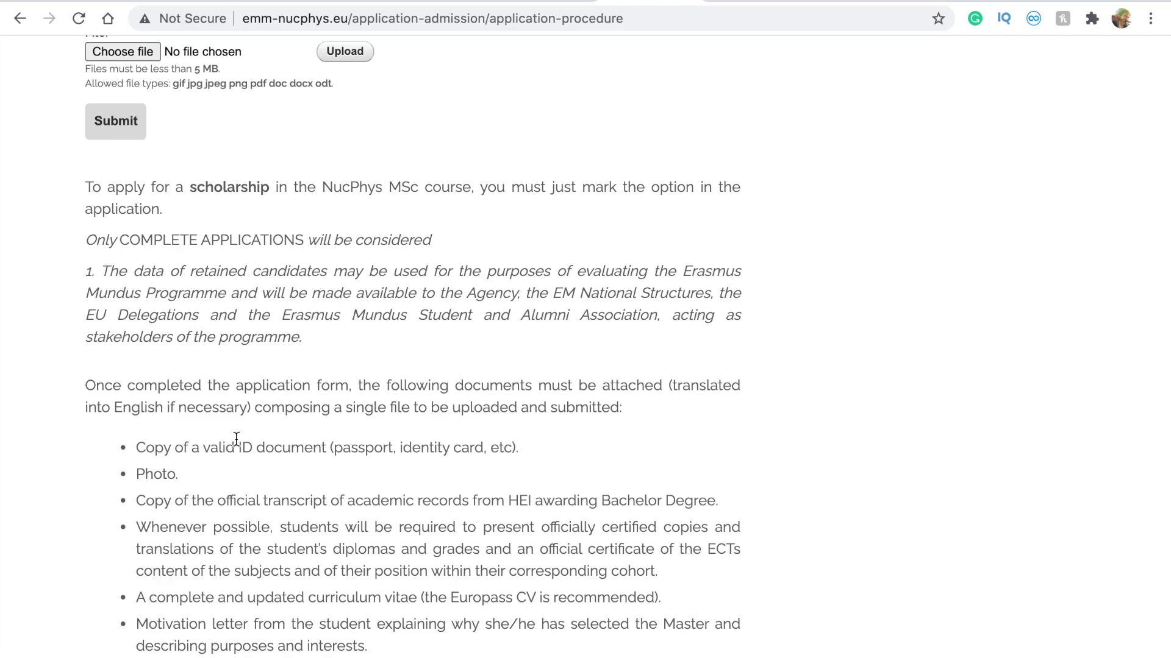
pyautogui.scroll(-1, 386, 458)
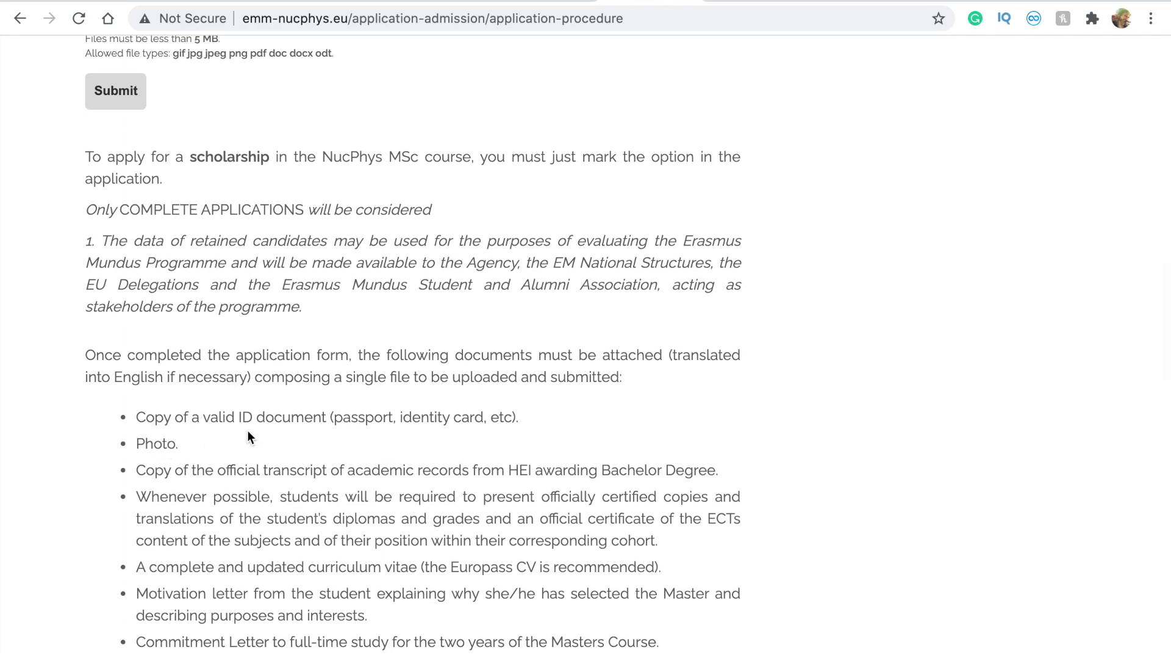
pyautogui.scroll(-2, 183, 439)
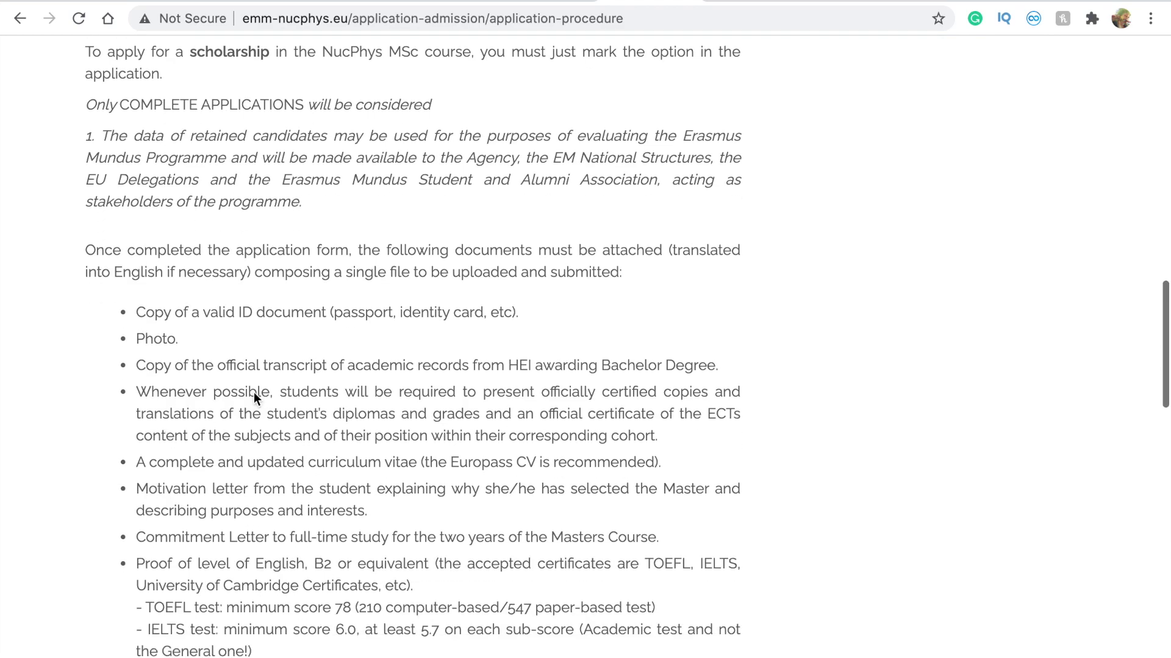
pyautogui.scroll(-2, 273, 379)
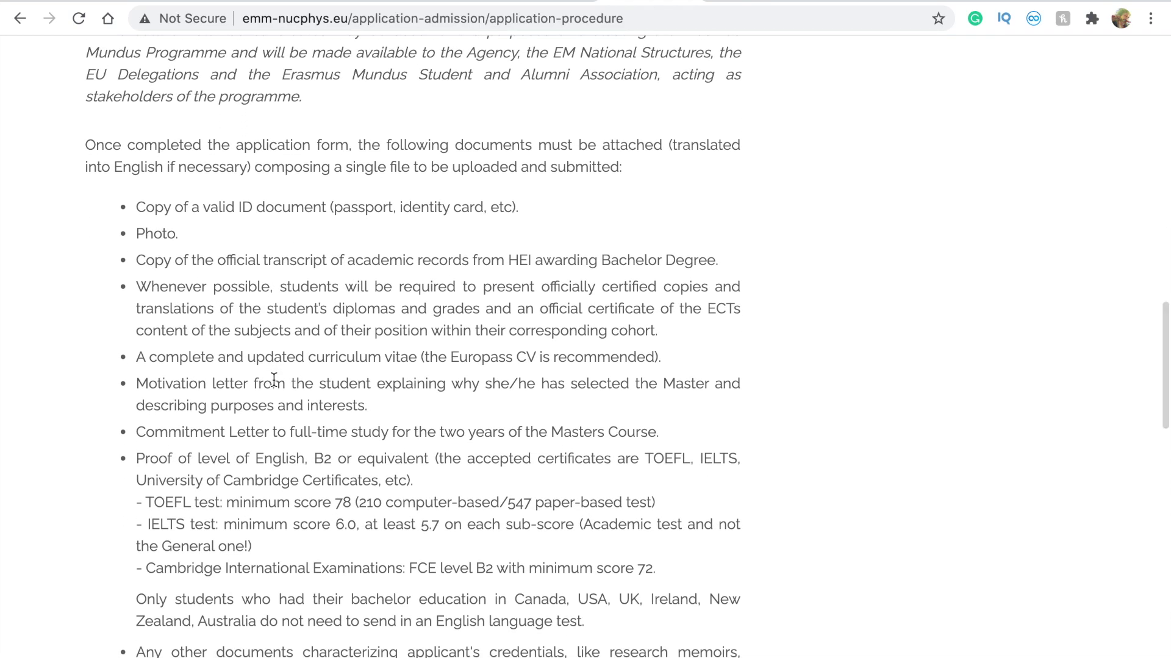
pyautogui.scroll(-1, 274, 379)
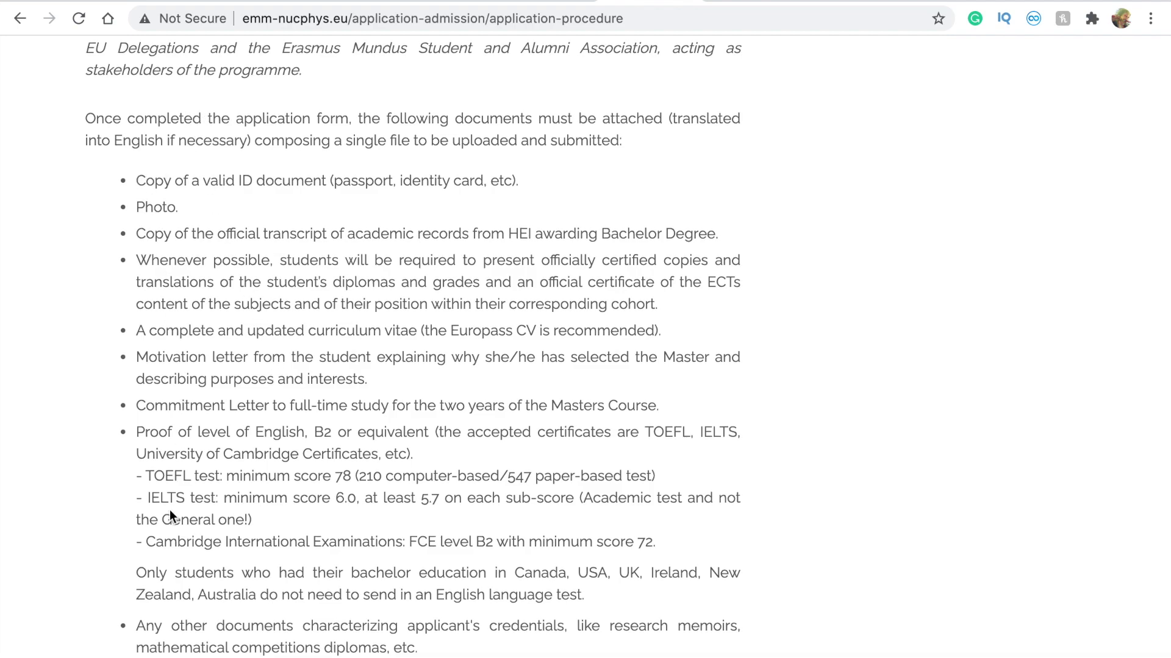
pyautogui.scroll(-4, 183, 518)
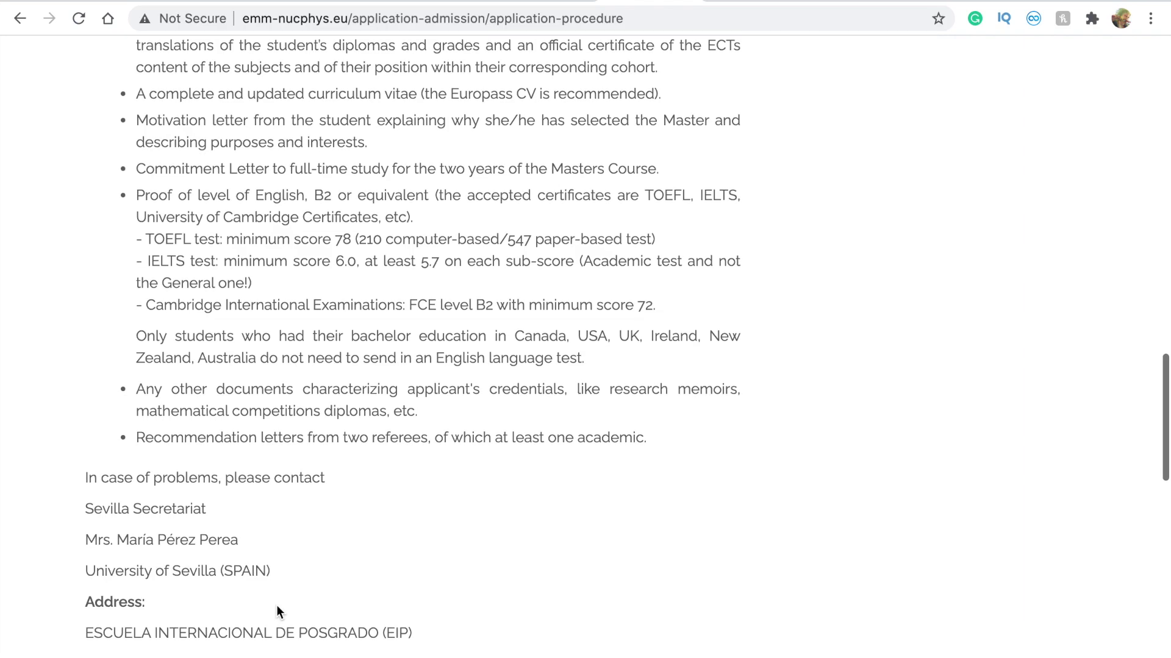
pyautogui.scroll(-2, 329, 463)
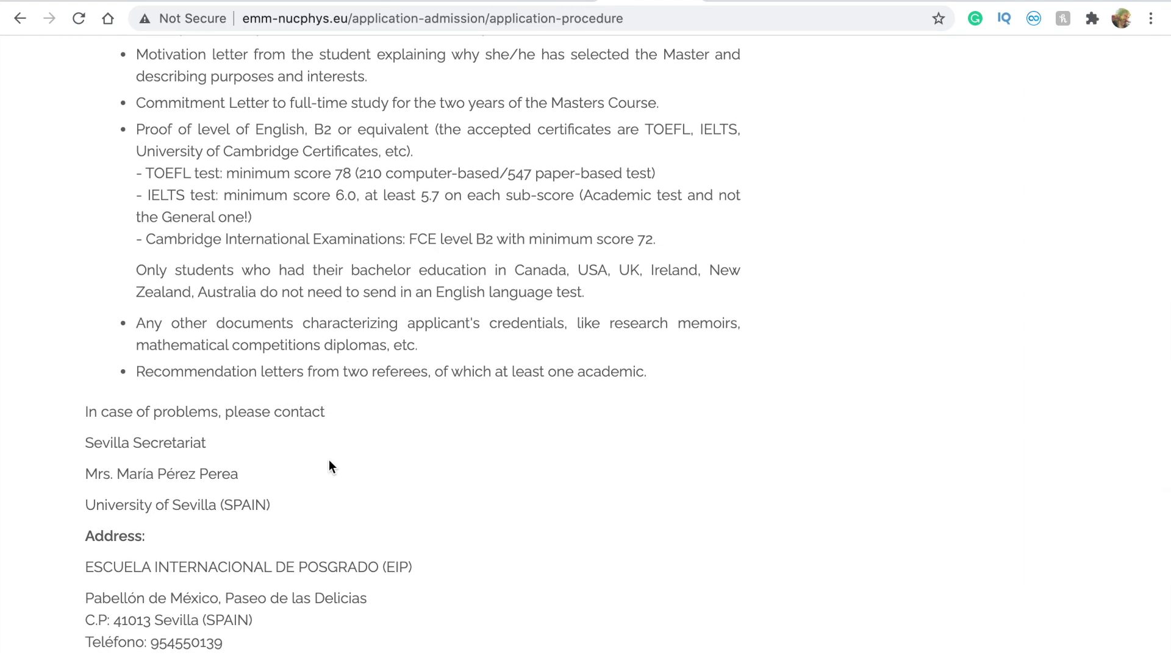
pyautogui.scroll(-5, 329, 462)
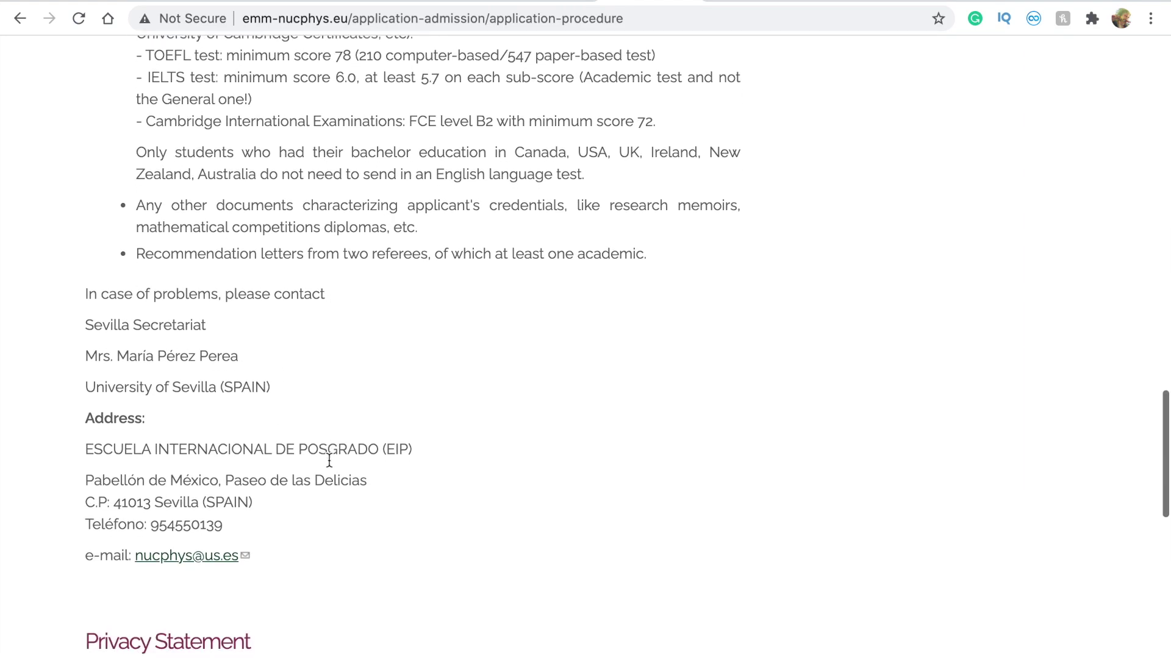
# Return to the online submission form and review its name, e-mail and file upload fields and the application form downloads.
pyautogui.scroll(15, 329, 461)
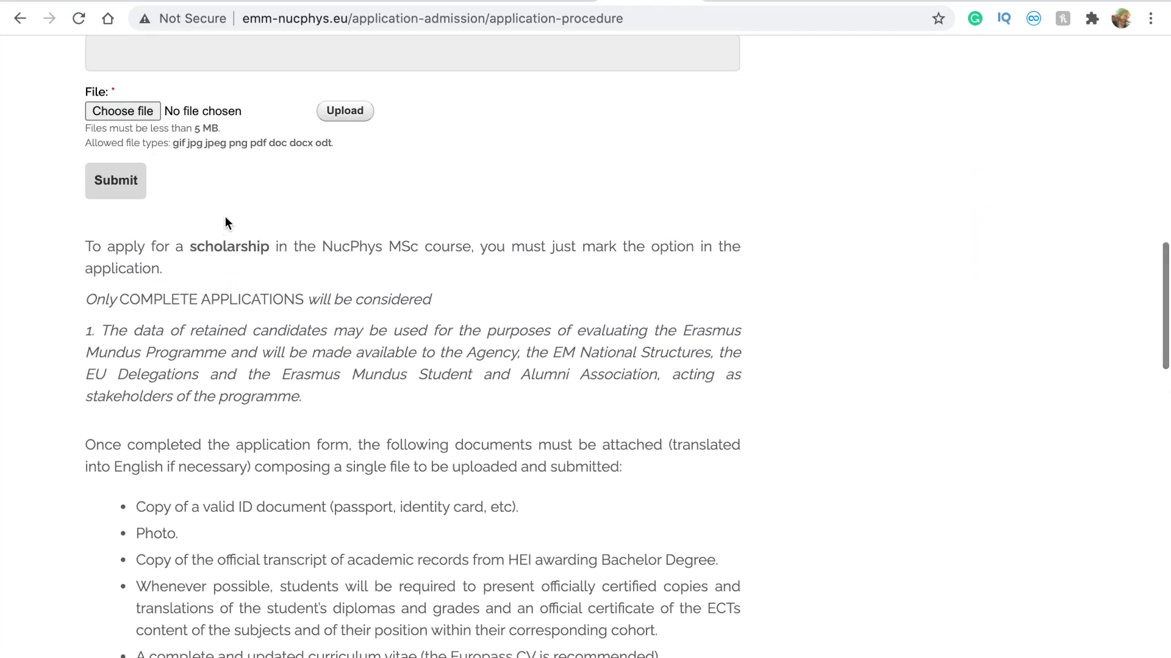
pyautogui.scroll(4, 225, 217)
pyautogui.scroll(3, 225, 222)
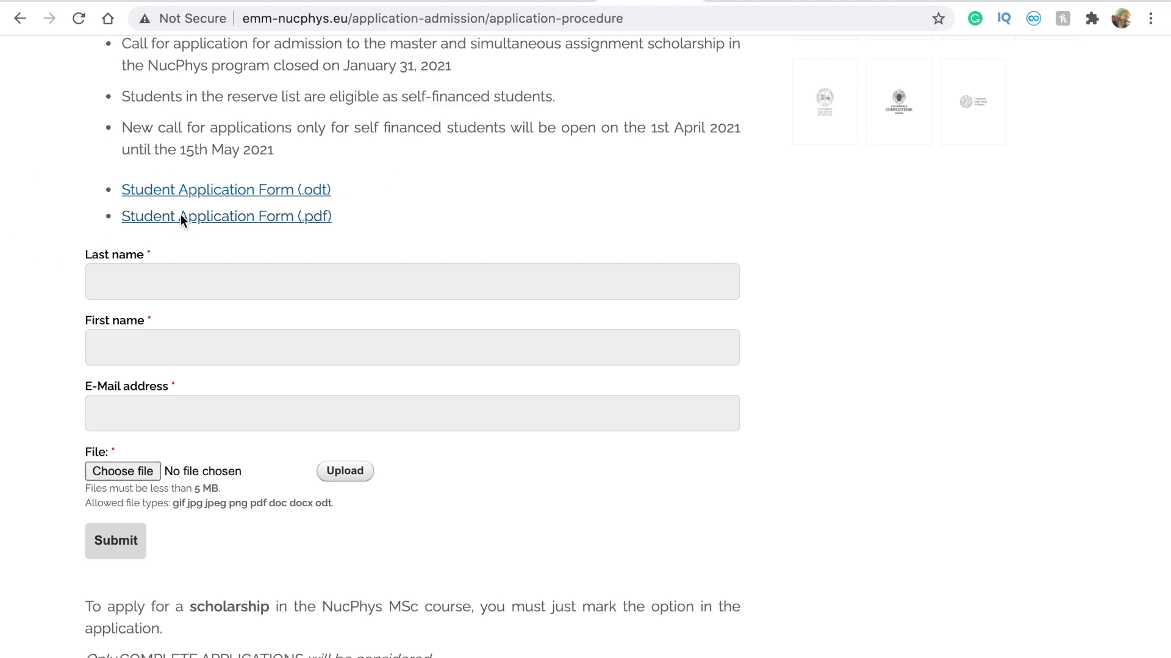
pyautogui.scroll(-2, 147, 427)
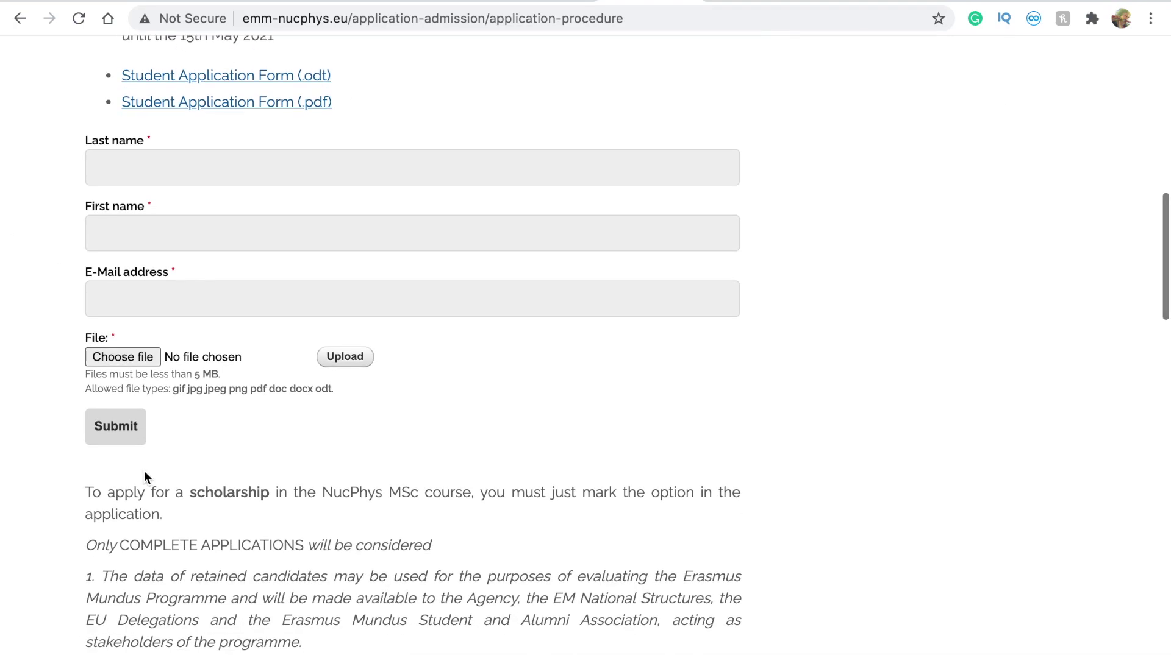
# Check the upload form's file size limit and allowed types, and view the Combine PDF tool on combinepdf.com for merging documents.
pyautogui.scroll(-2, 115, 584)
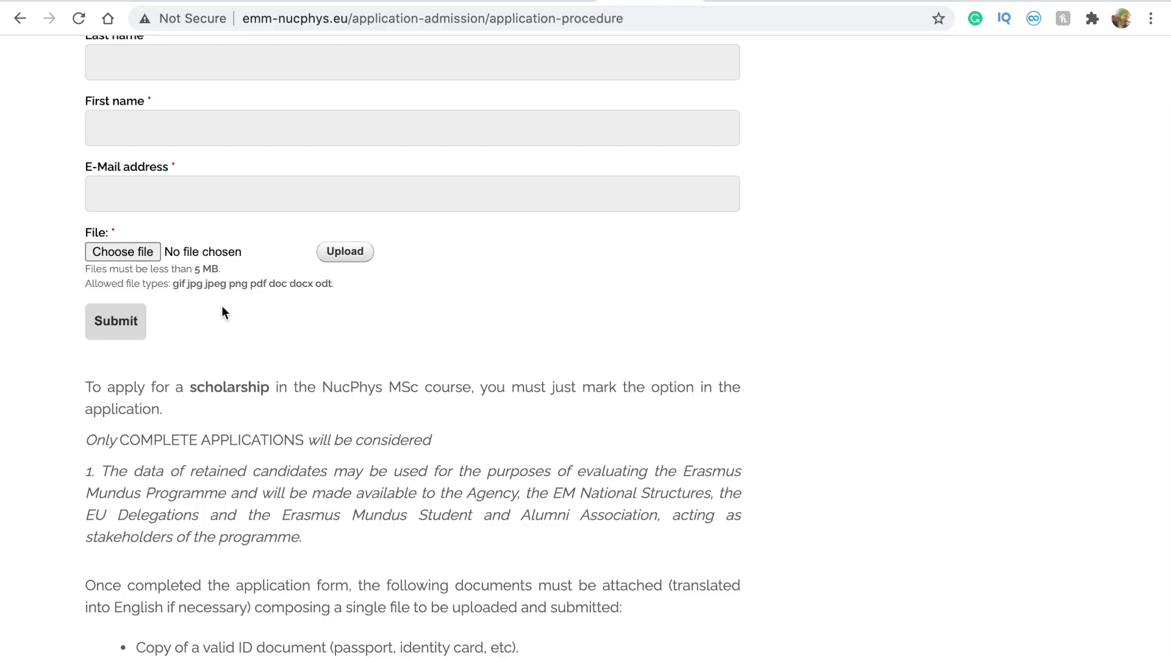
pyautogui.moveTo(220, 270); pyautogui.dragTo(195, 270)
pyautogui.click(1122, 3)
pyautogui.scroll(-2, 568, 188)
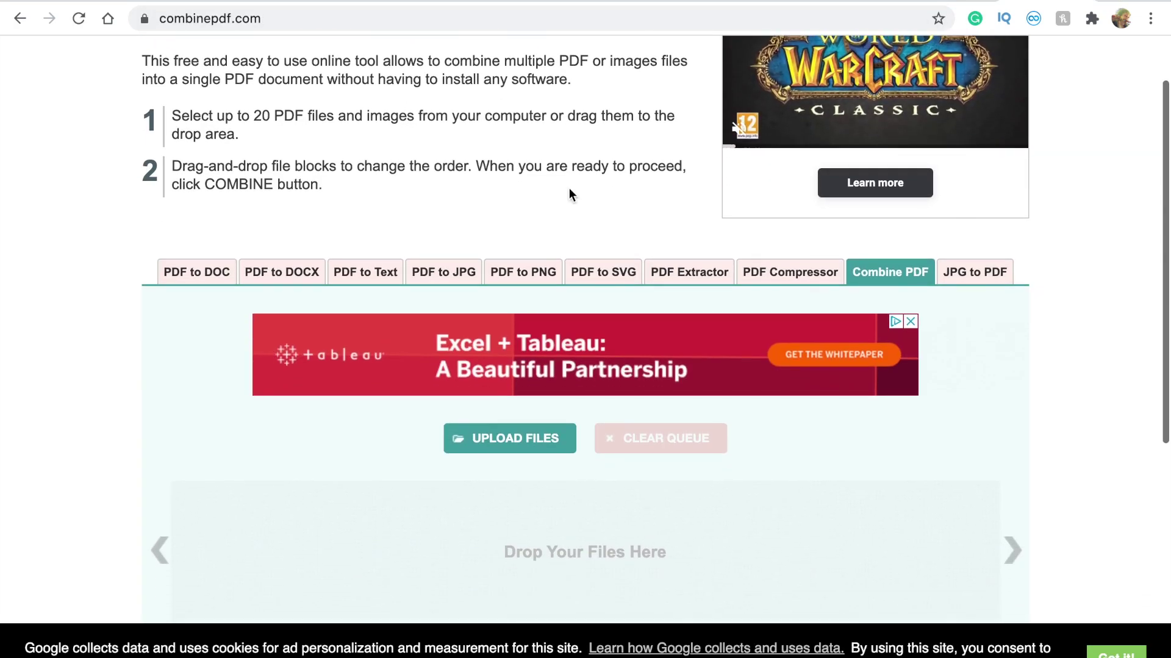
pyautogui.scroll(2, 569, 188)
pyautogui.click(759, 351)
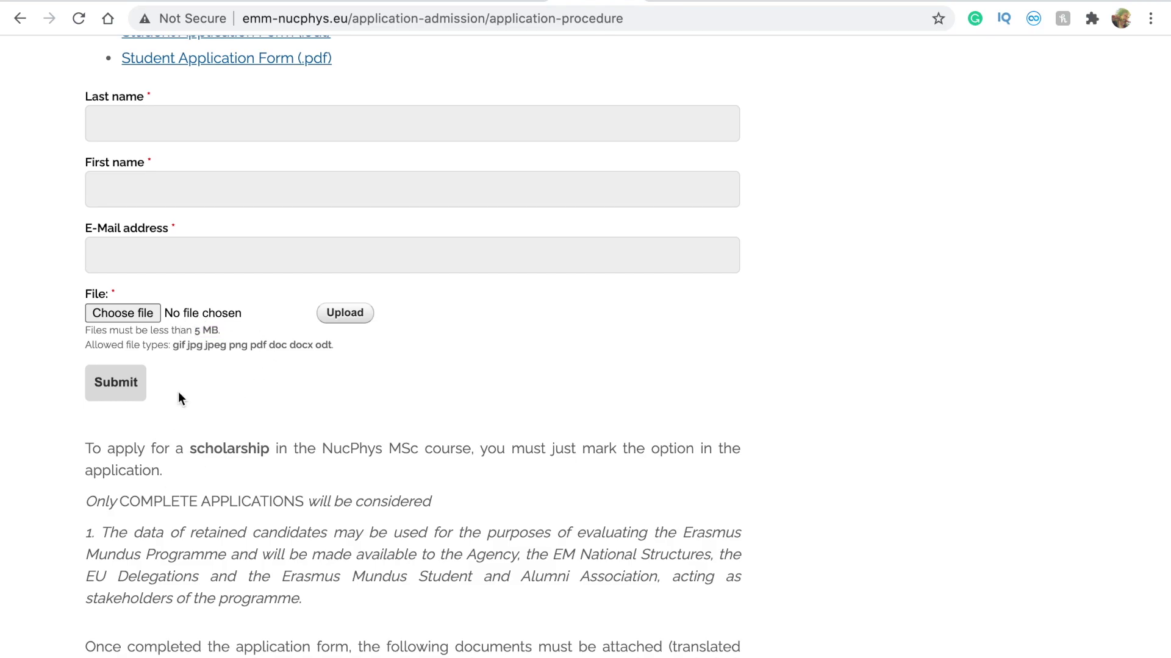
# Review the NucPhys submission form, the list of documents to attach and the Upload for referees section with its e-mail field.
pyautogui.scroll(1, 178, 395)
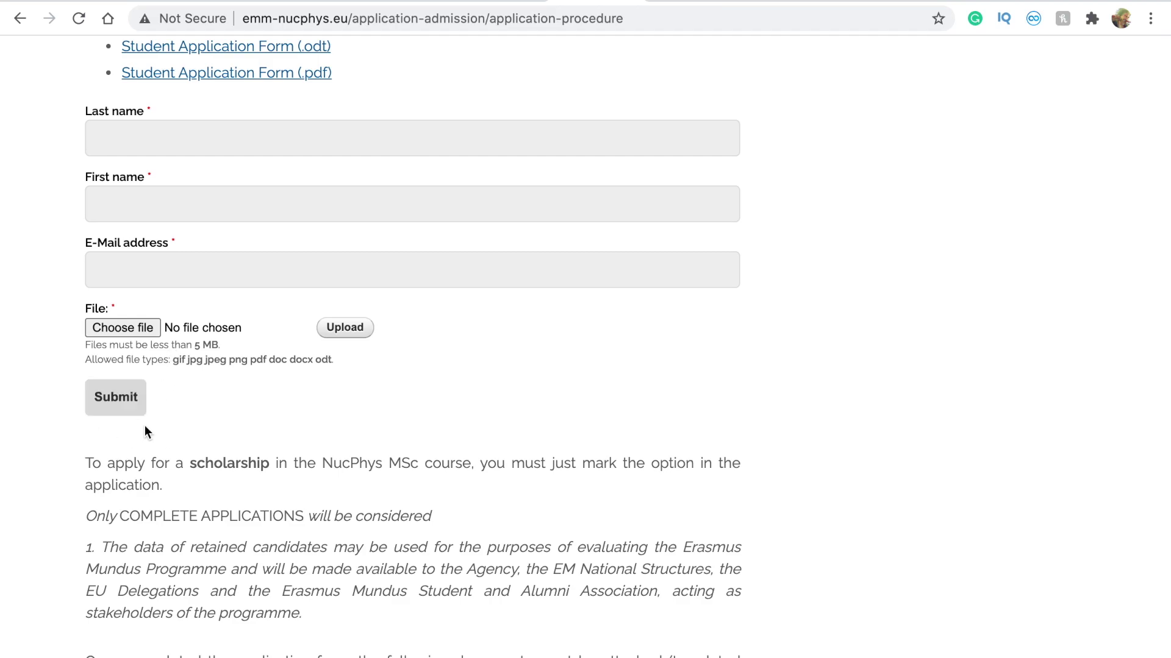
pyautogui.scroll(-3, 169, 515)
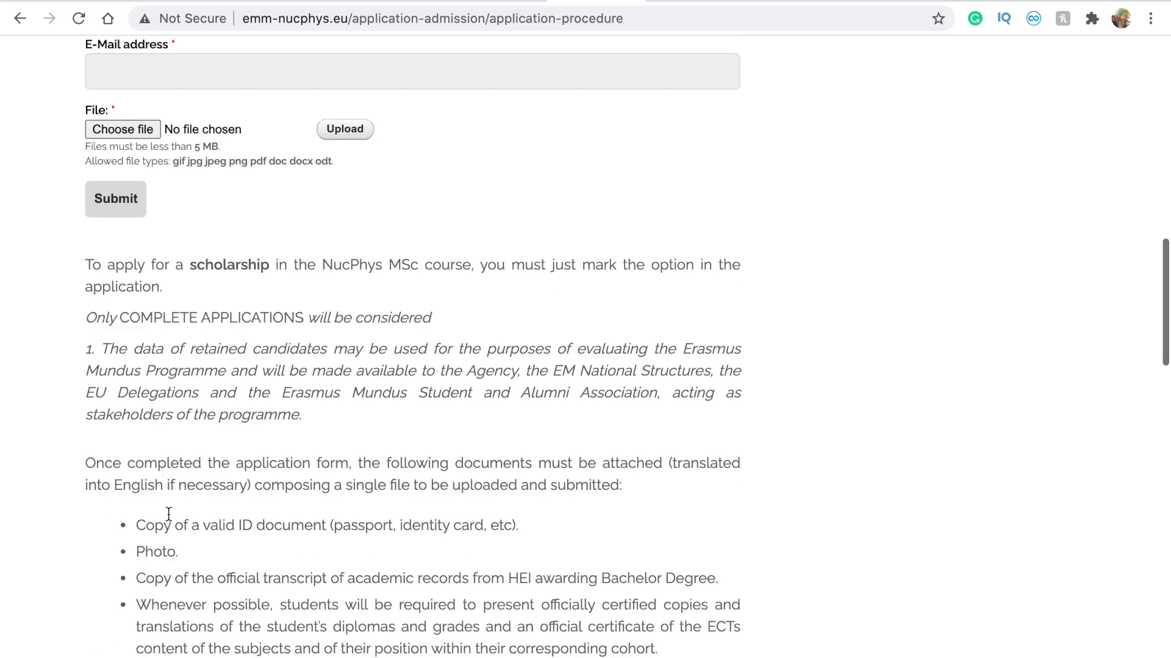
pyautogui.scroll(-15, 168, 514)
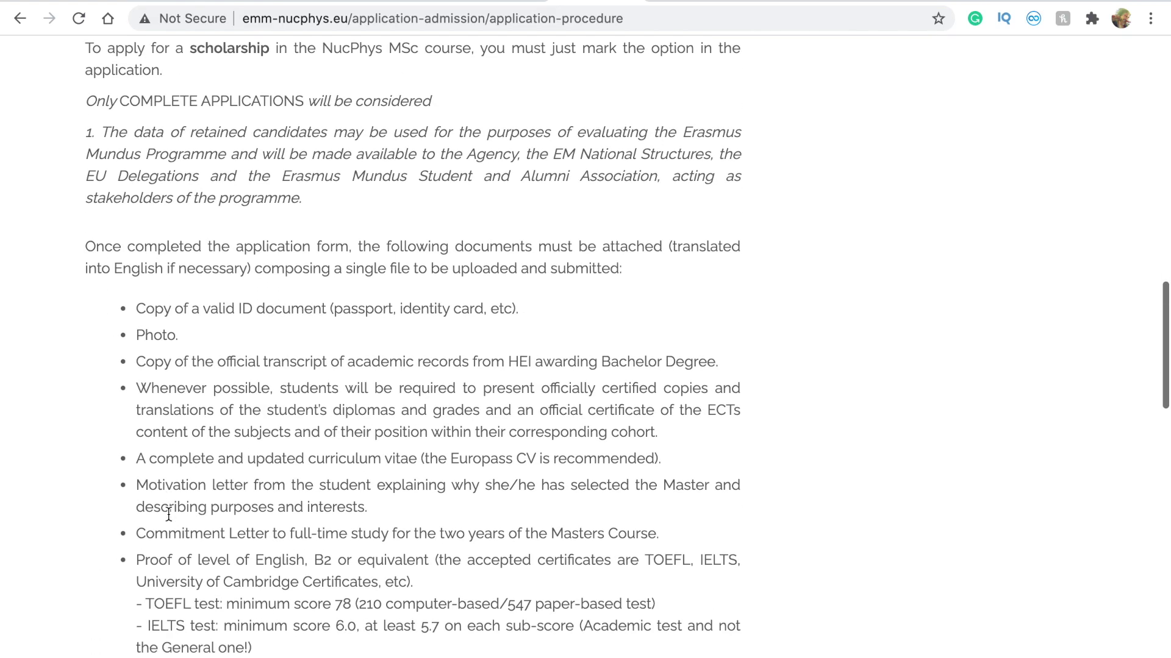
pyautogui.scroll(-9, 347, 425)
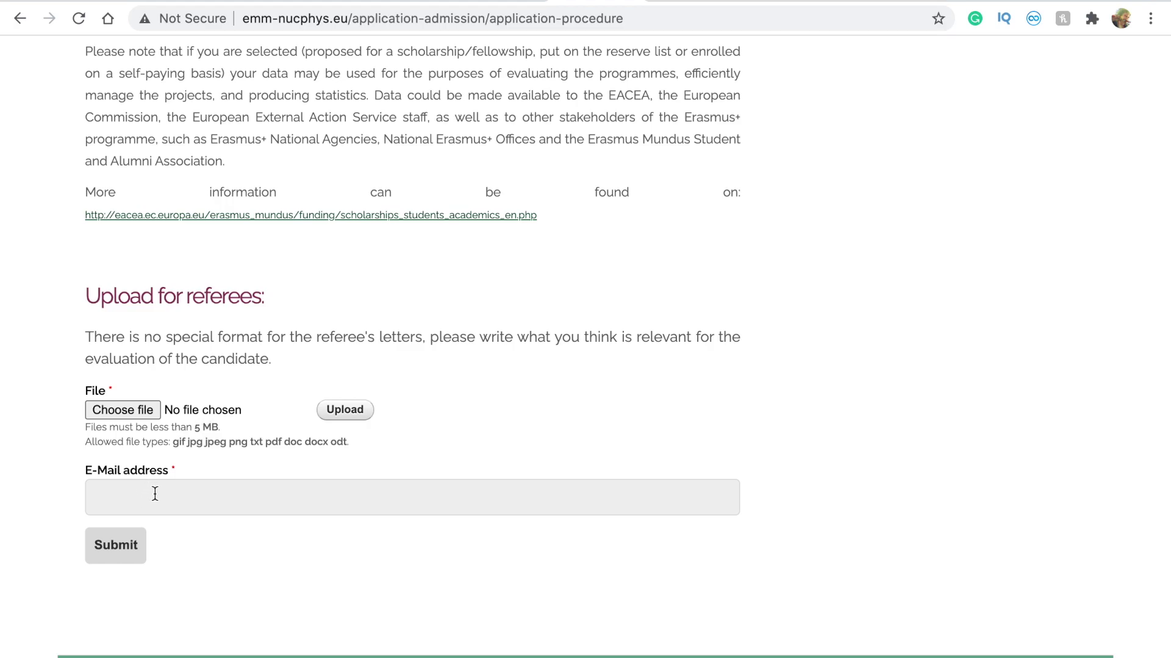
pyautogui.click(175, 475)
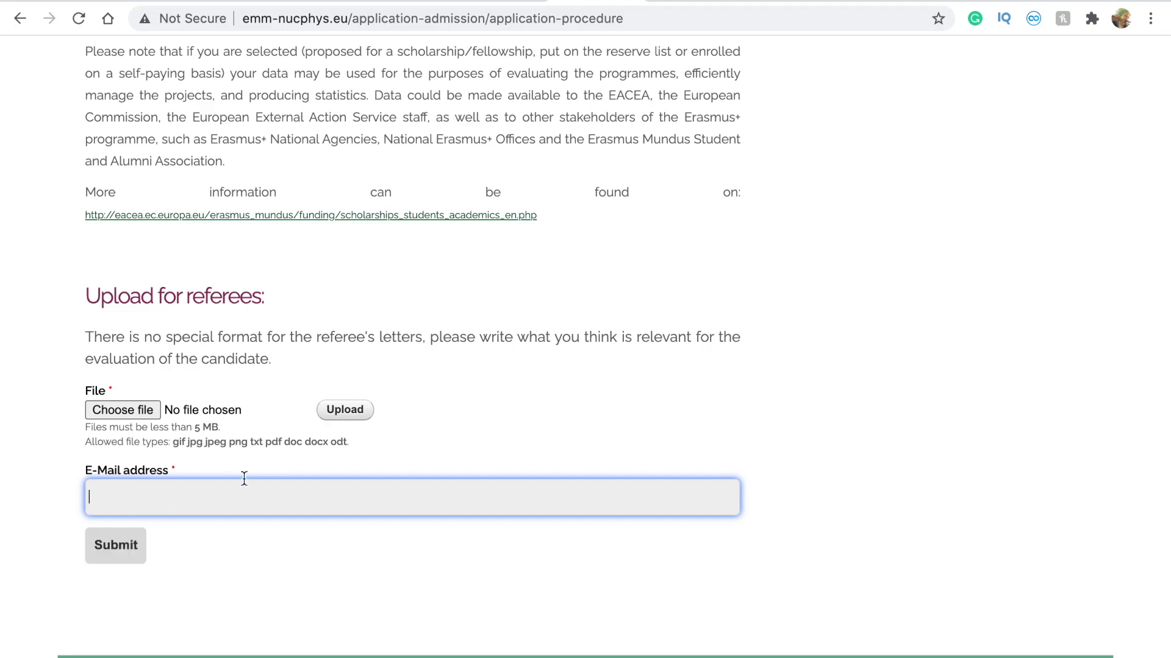
pyautogui.scroll(-5, 305, 464)
# Open the Selection Process page under Application & Admission and read its merits, points and schedule.
pyautogui.scroll(20, 302, 458)
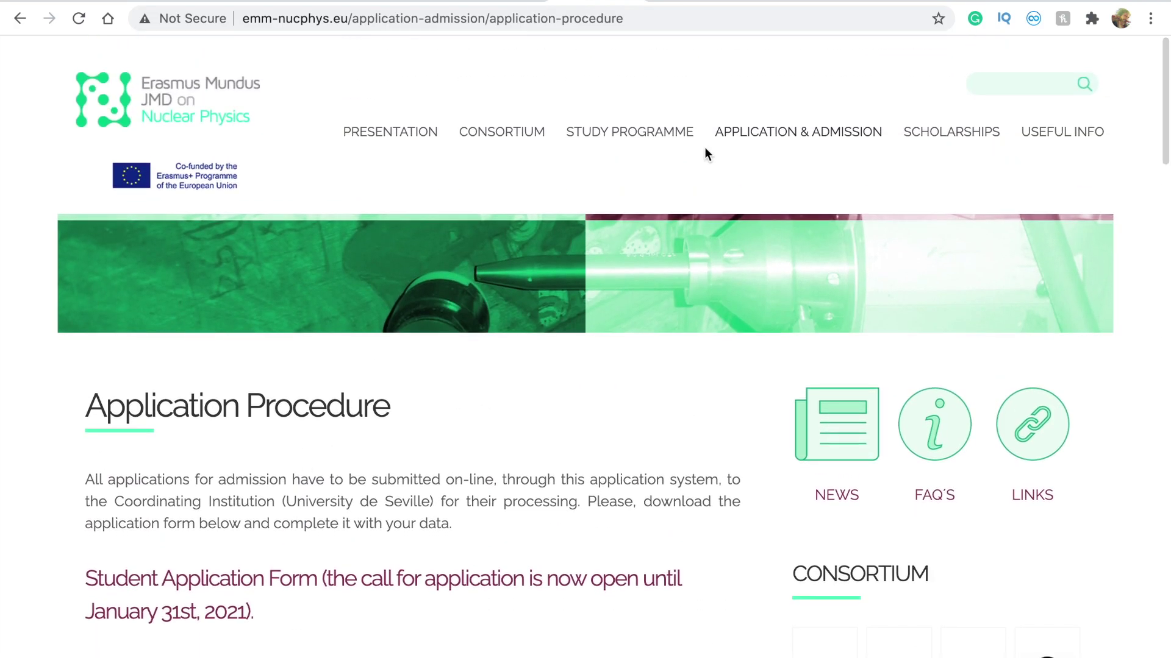
pyautogui.moveTo(781, 137)
pyautogui.click(773, 305)
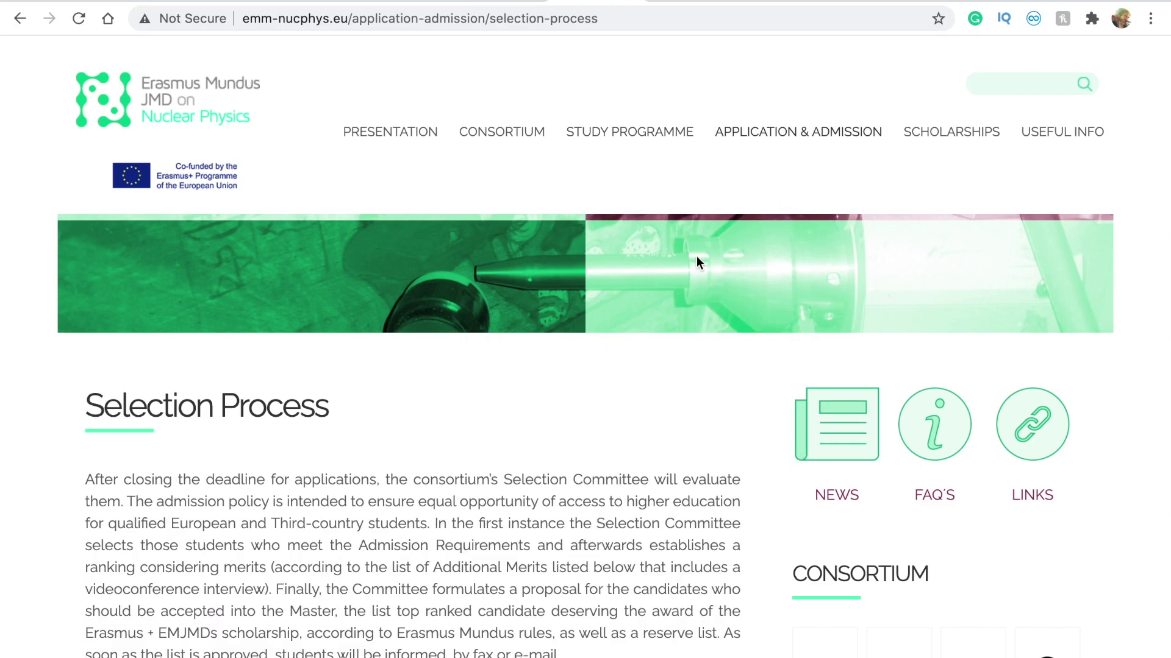
pyautogui.scroll(-6, 483, 534)
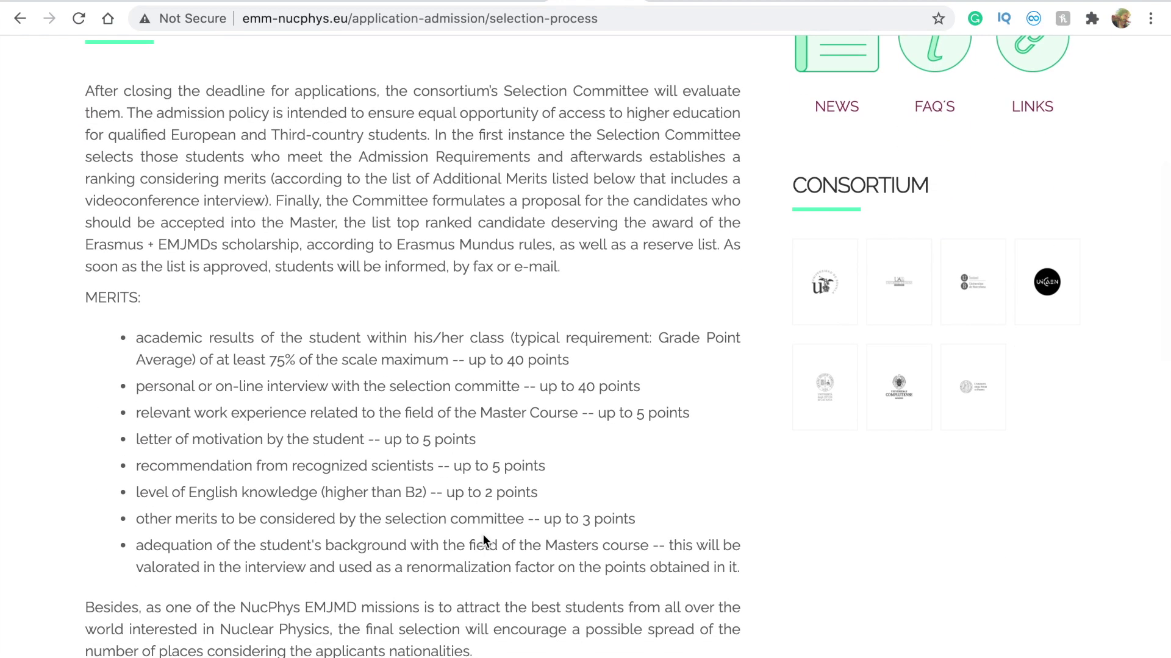
pyautogui.scroll(-10, 483, 534)
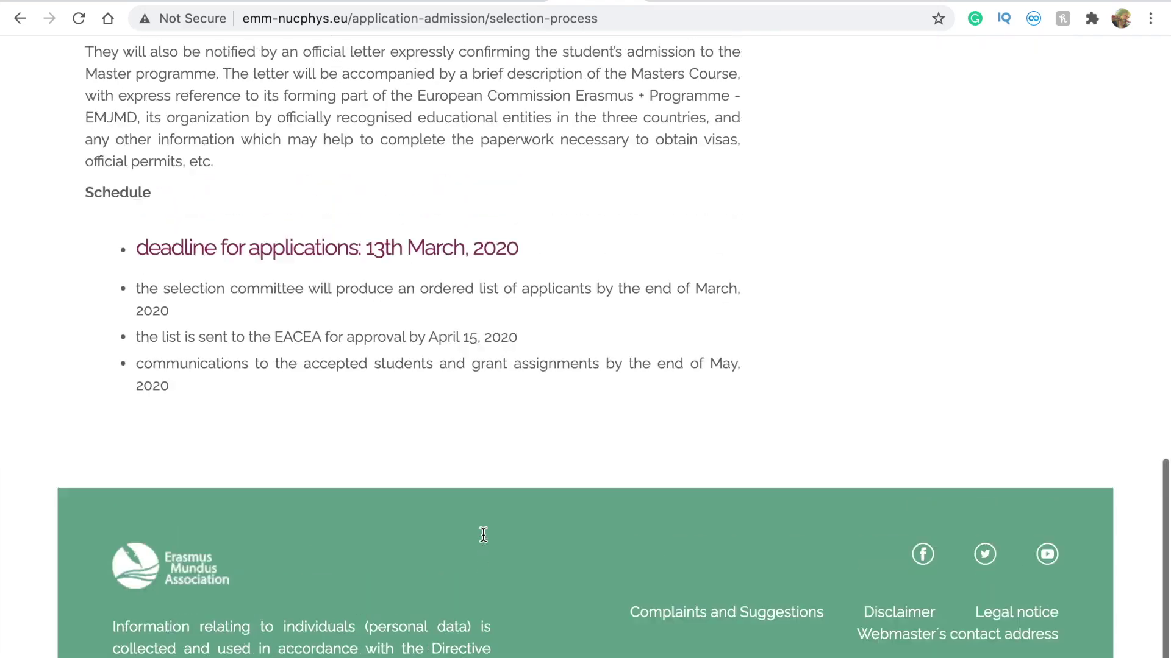
pyautogui.scroll(15, 483, 534)
pyautogui.scroll(3, 482, 534)
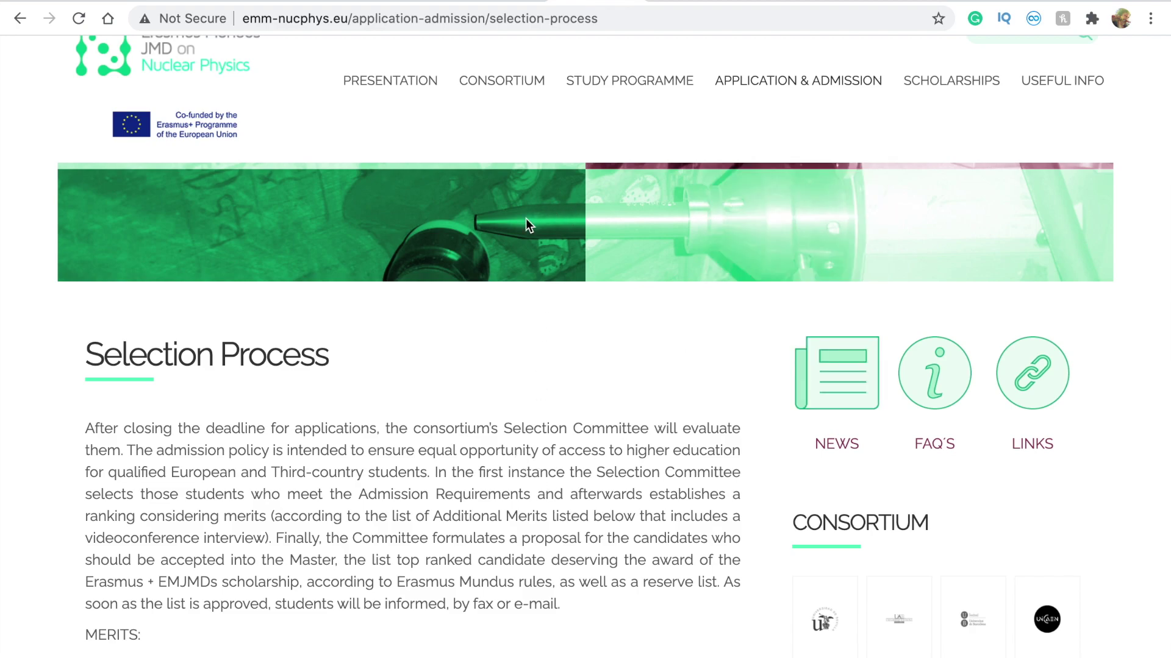
pyautogui.scroll(2, 526, 218)
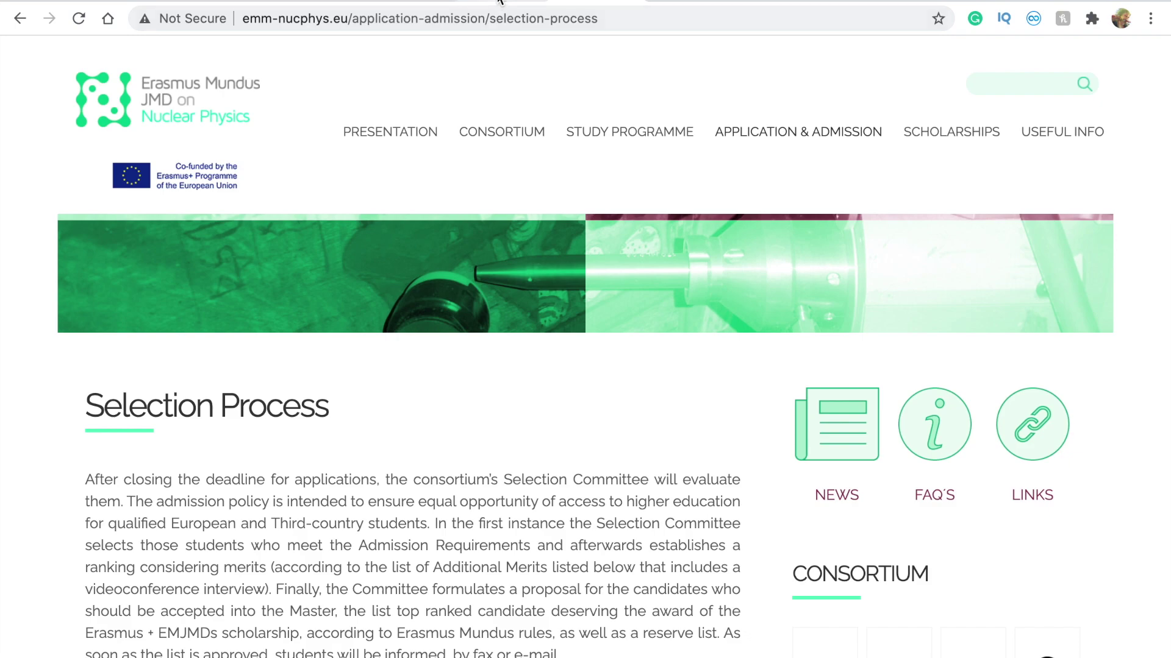
# Return to the EMJMD Catalogue and filter the programmes by any field of study with student intake year 2021.
pyautogui.press('super+bracketleft')
pyautogui.scroll(8, 28, 430)
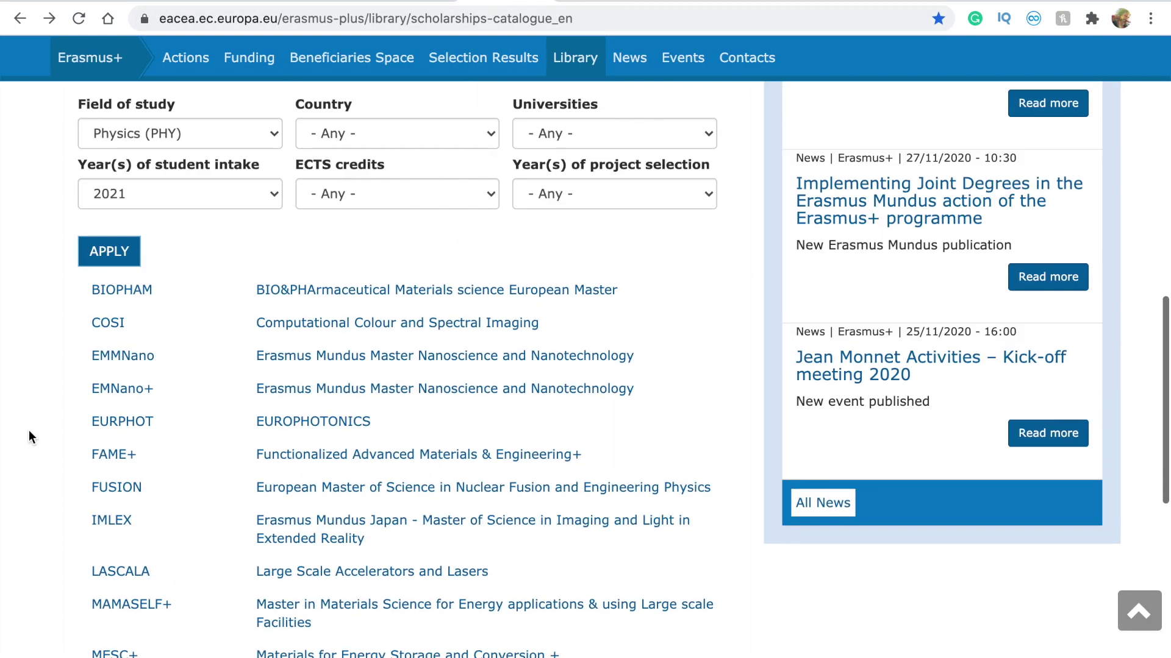
pyautogui.click(123, 449)
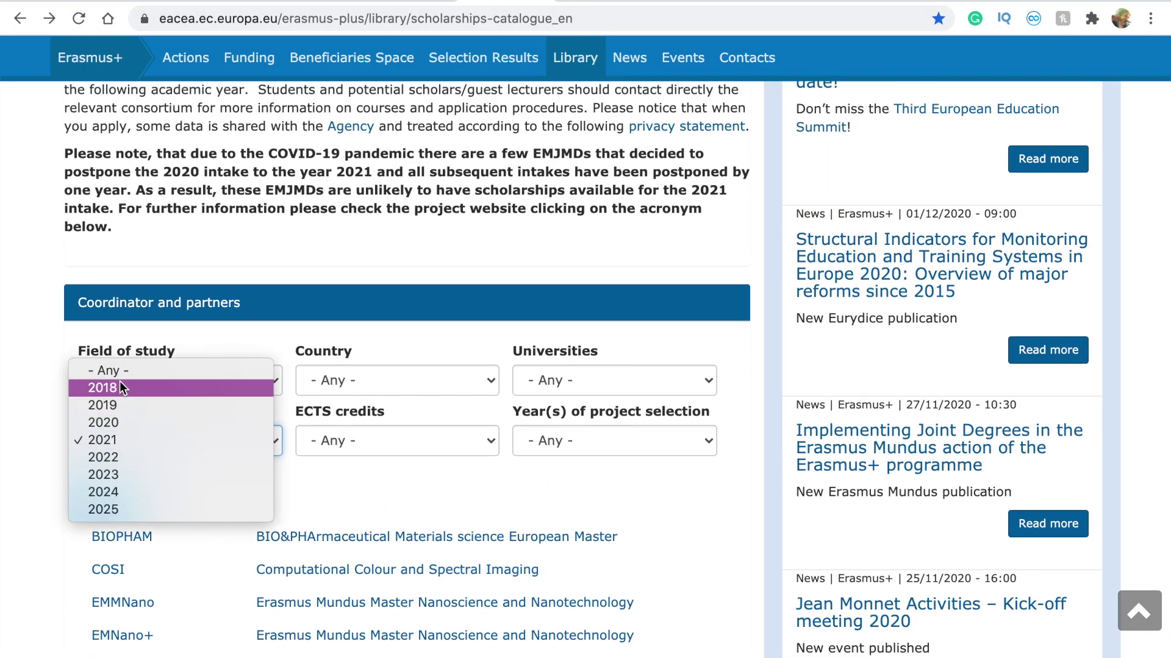
pyautogui.click(118, 439)
pyautogui.click(158, 379)
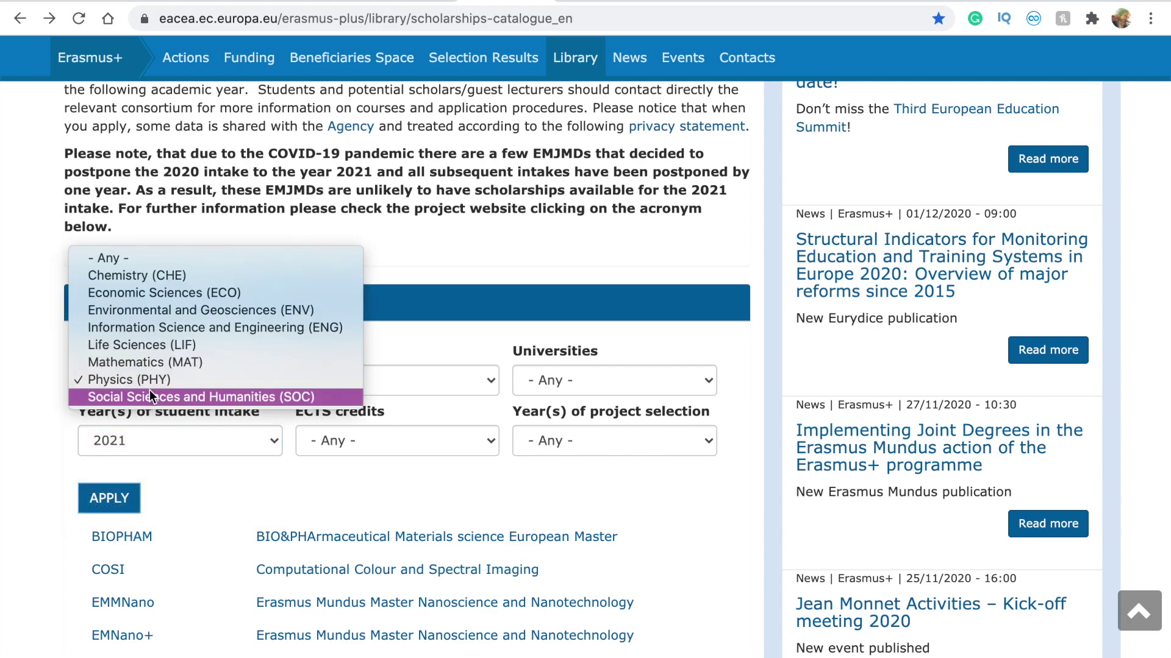
pyautogui.click(160, 258)
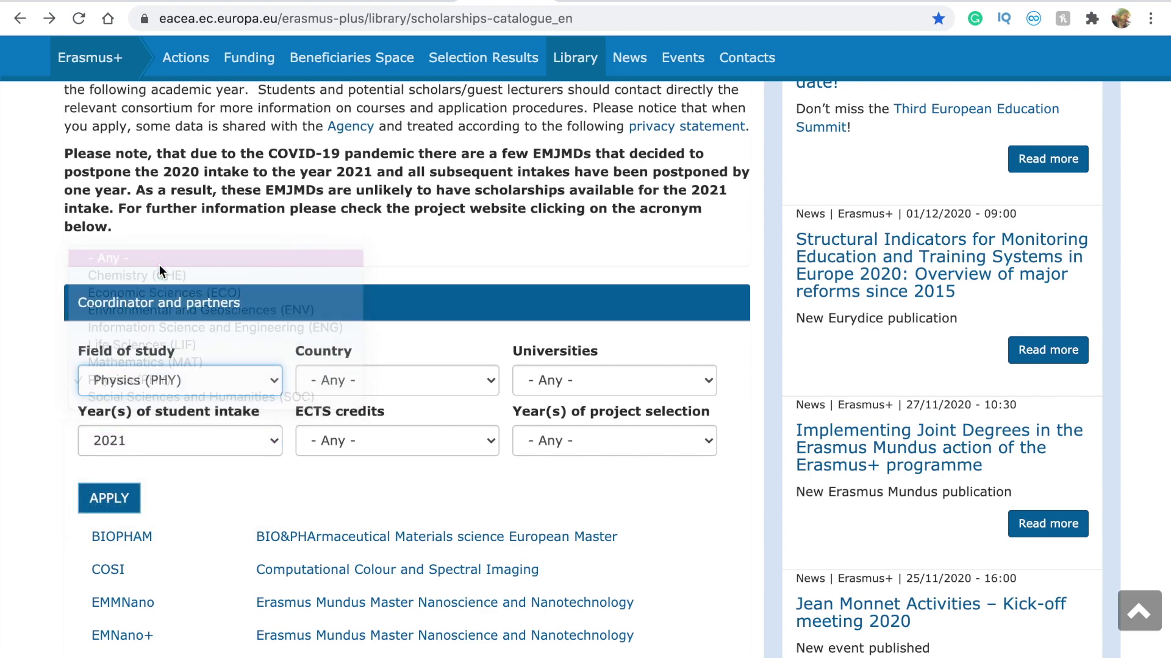
pyautogui.click(107, 495)
# Look through the catalogue's list of master programmes for the 2021 intake.
pyautogui.scroll(-2, 16, 627)
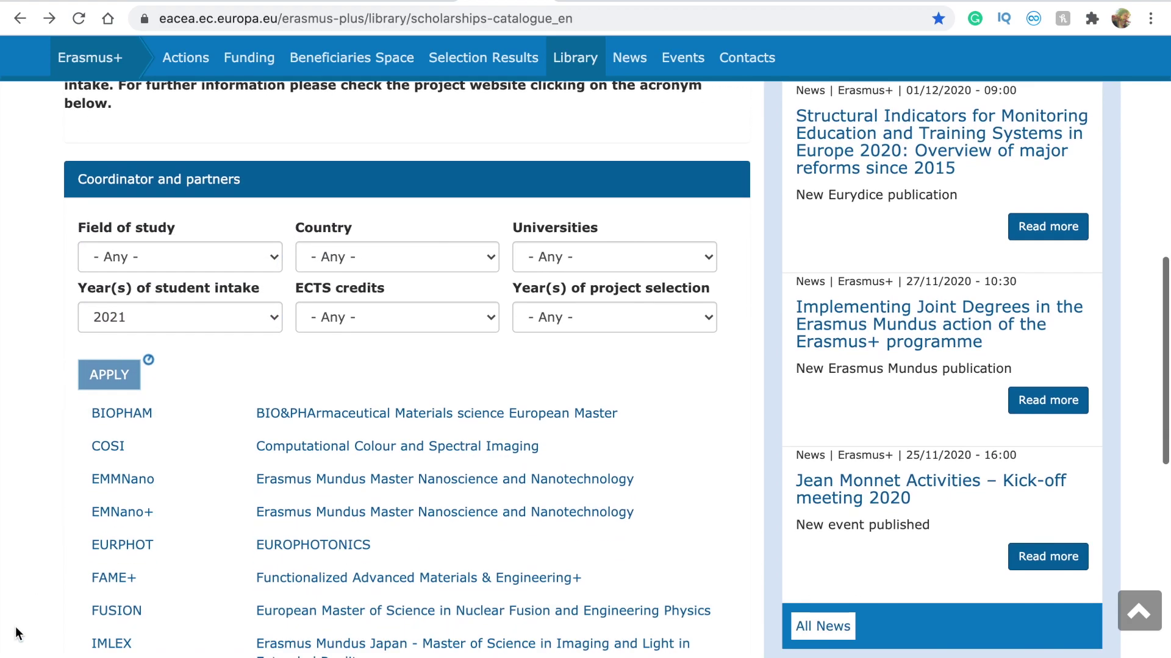
pyautogui.scroll(-5, 135, 612)
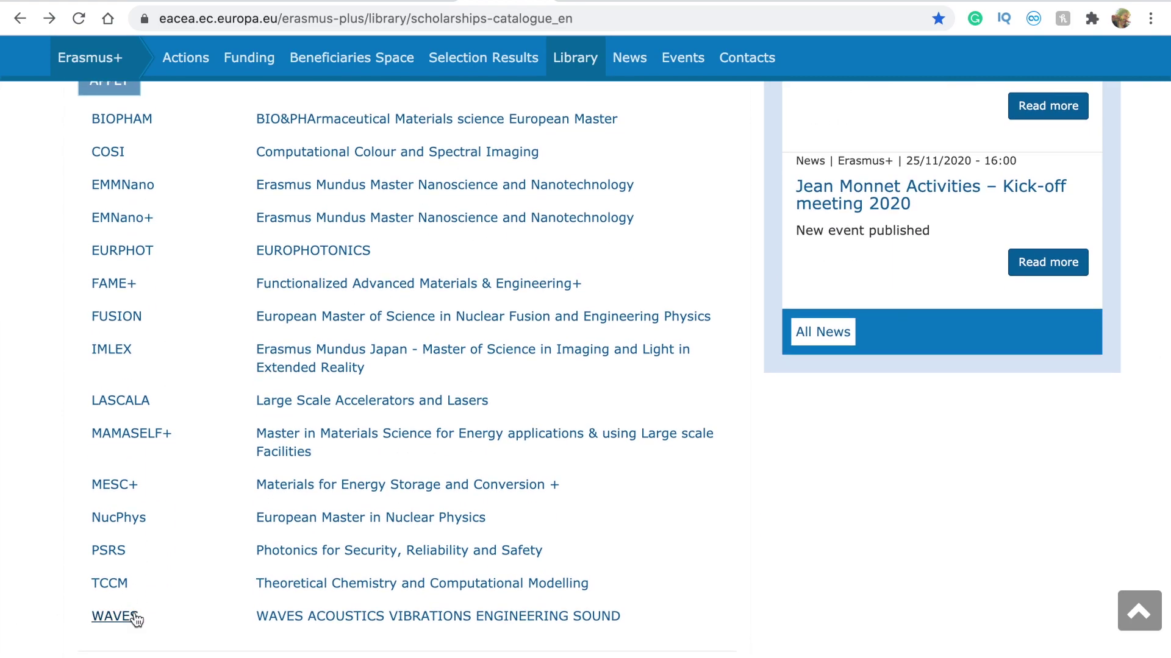
pyautogui.scroll(2, 135, 618)
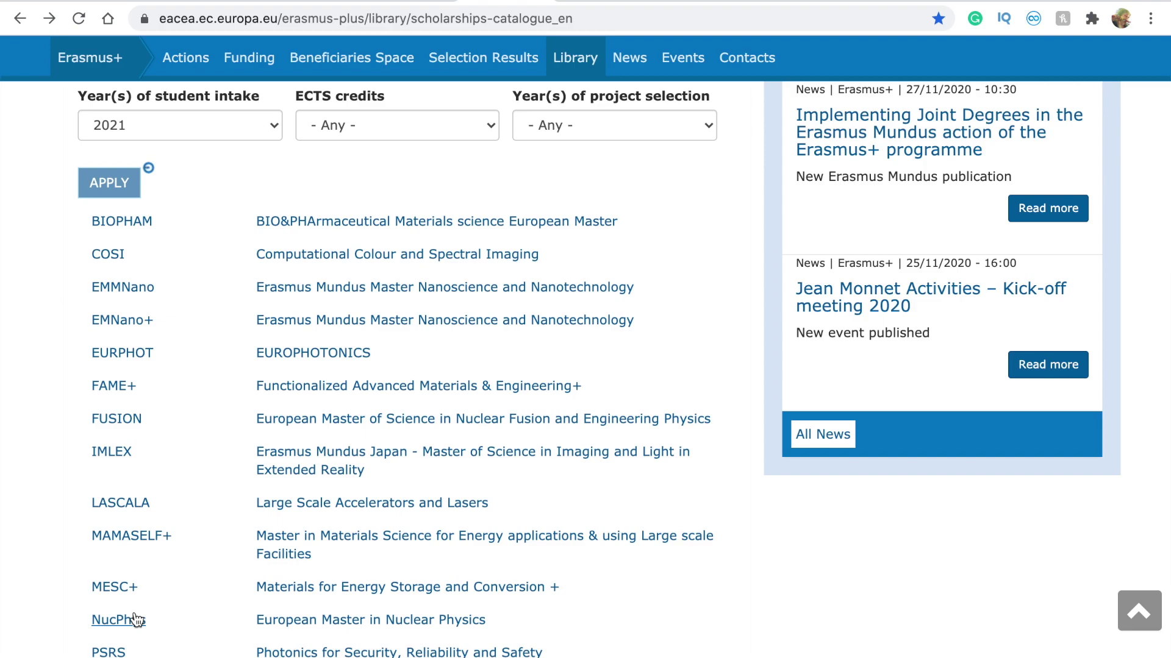
pyautogui.scroll(-3, 135, 619)
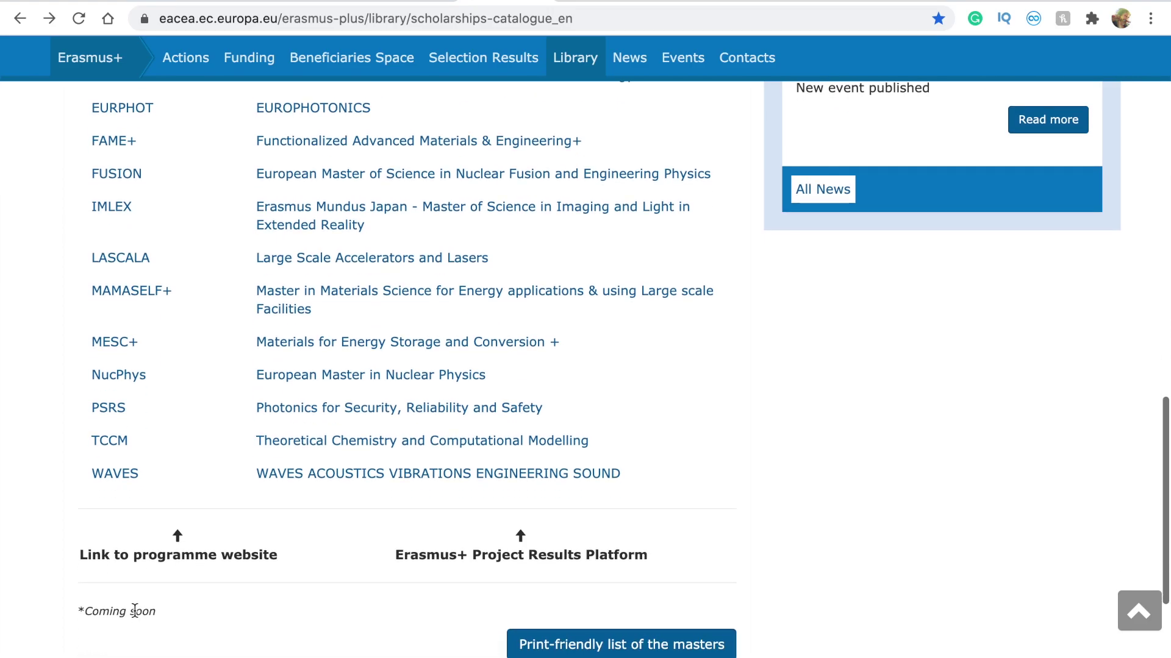
pyautogui.scroll(20, 136, 616)
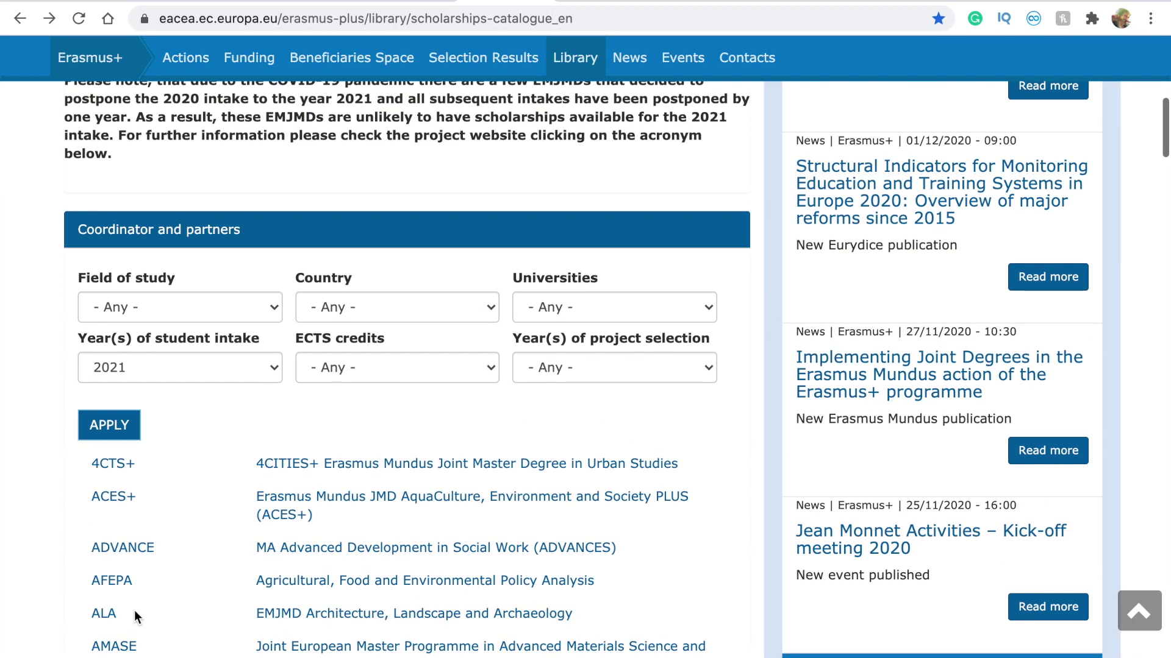
pyautogui.scroll(-3, 135, 617)
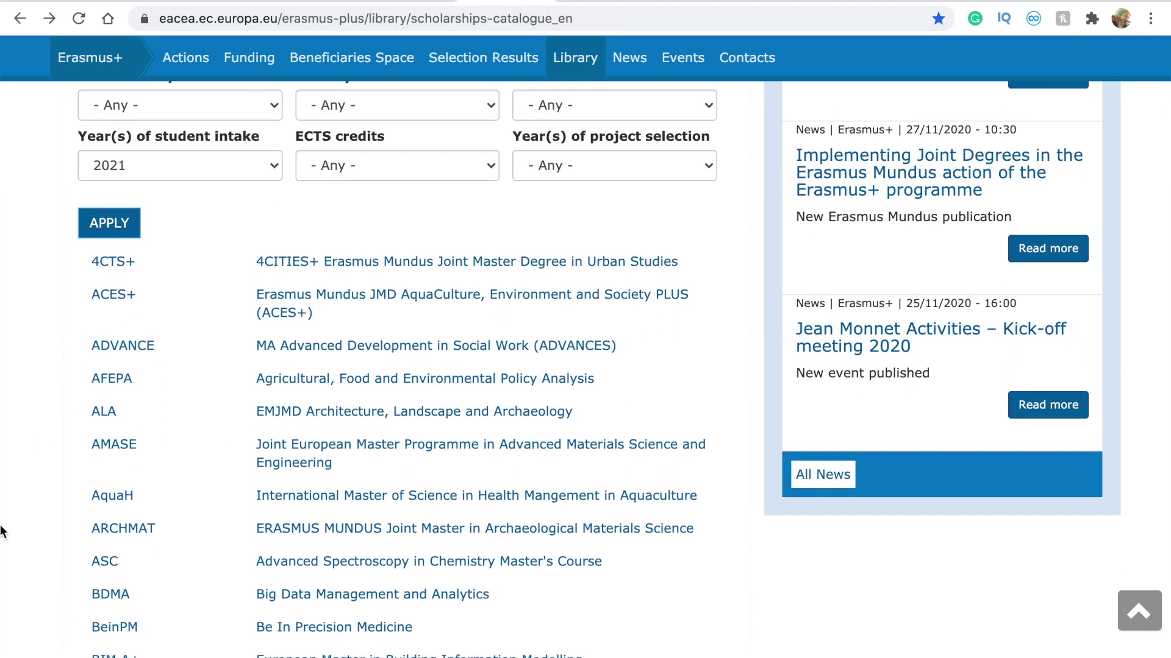
pyautogui.scroll(2, 84, 455)
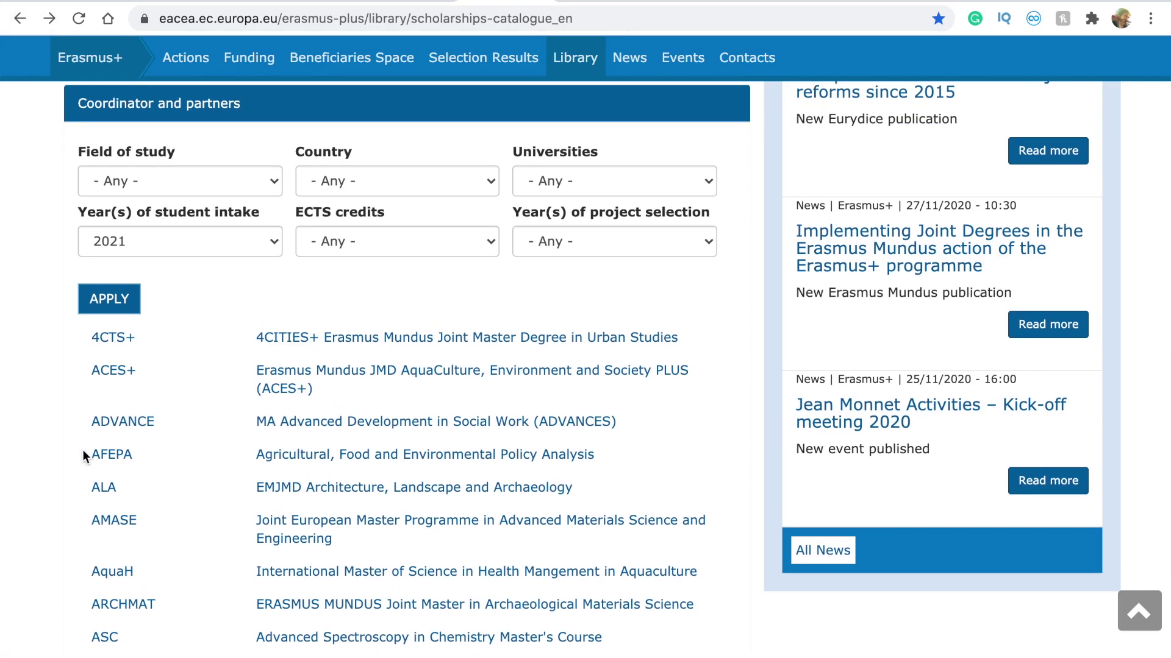
# Read the EMJMD Catalogue's introduction and COVID-19 intake notice, and browse the programmes offered across all fields of study.
pyautogui.scroll(10, 83, 451)
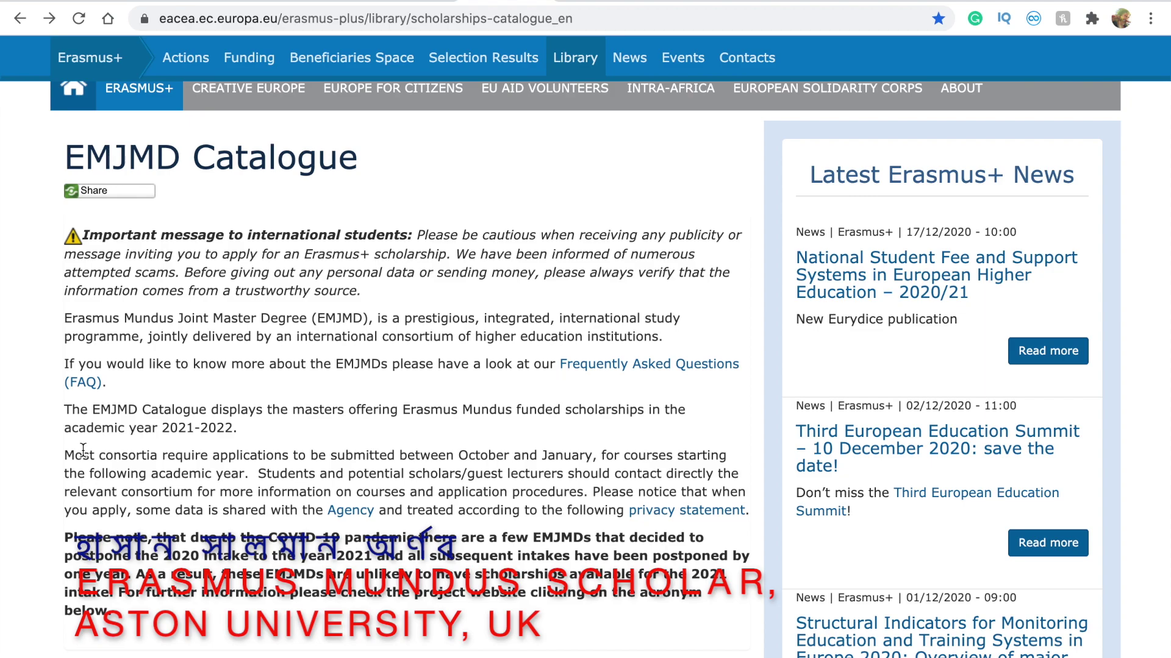
pyautogui.scroll(-4, 223, 584)
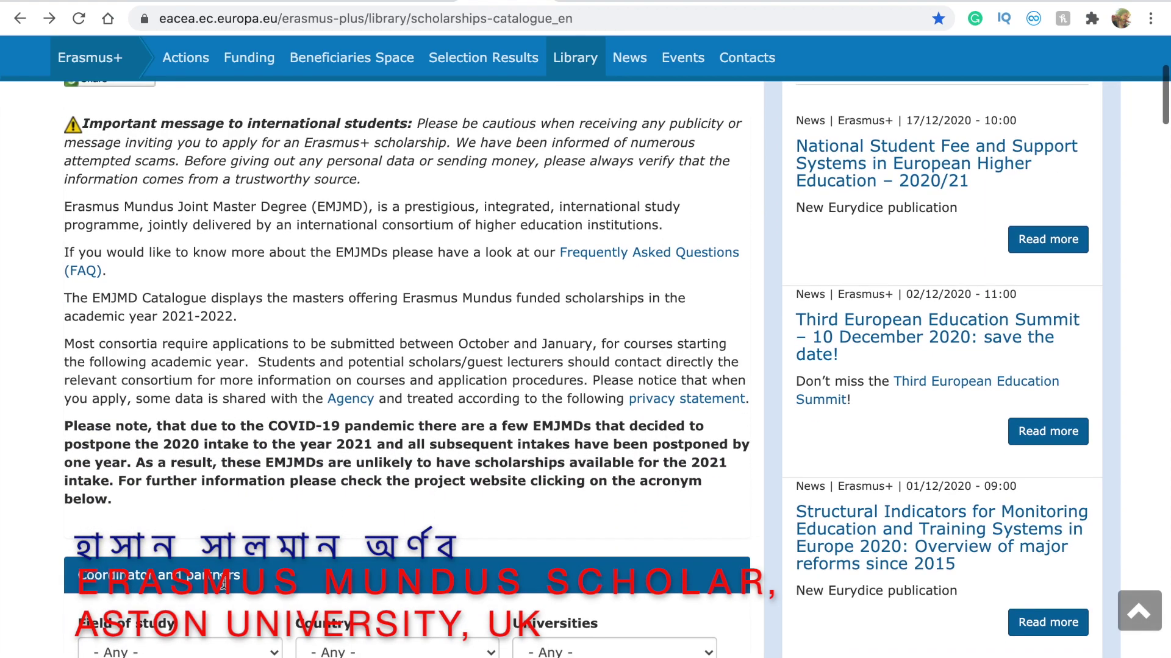
pyautogui.scroll(-2, 223, 584)
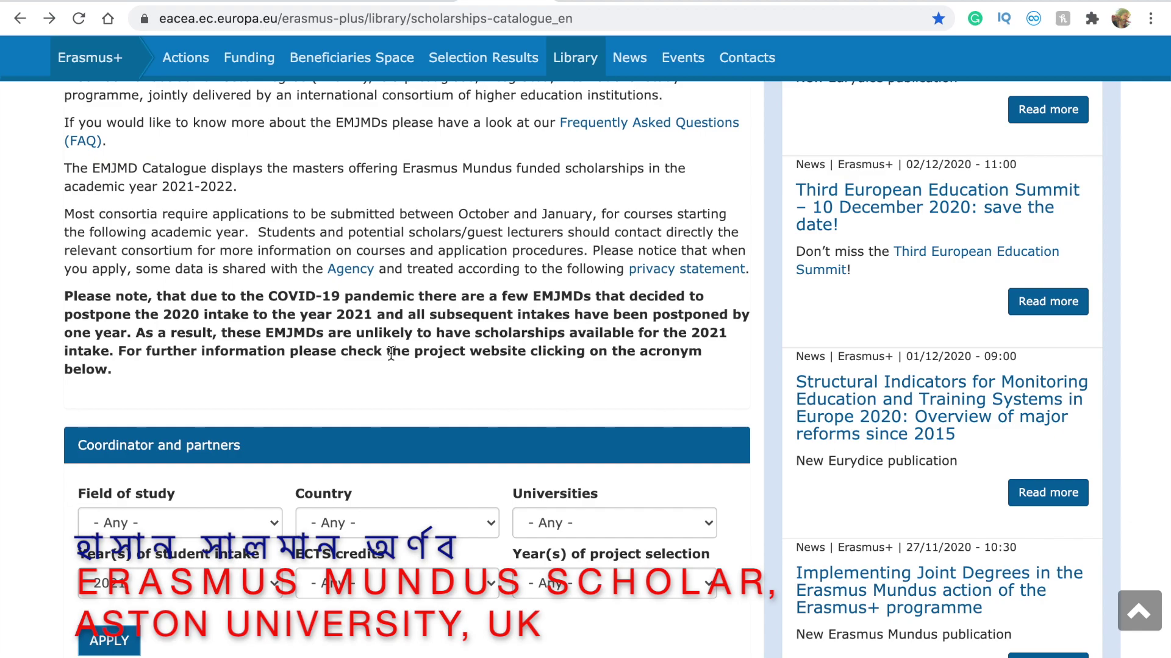
pyautogui.scroll(-4, 293, 351)
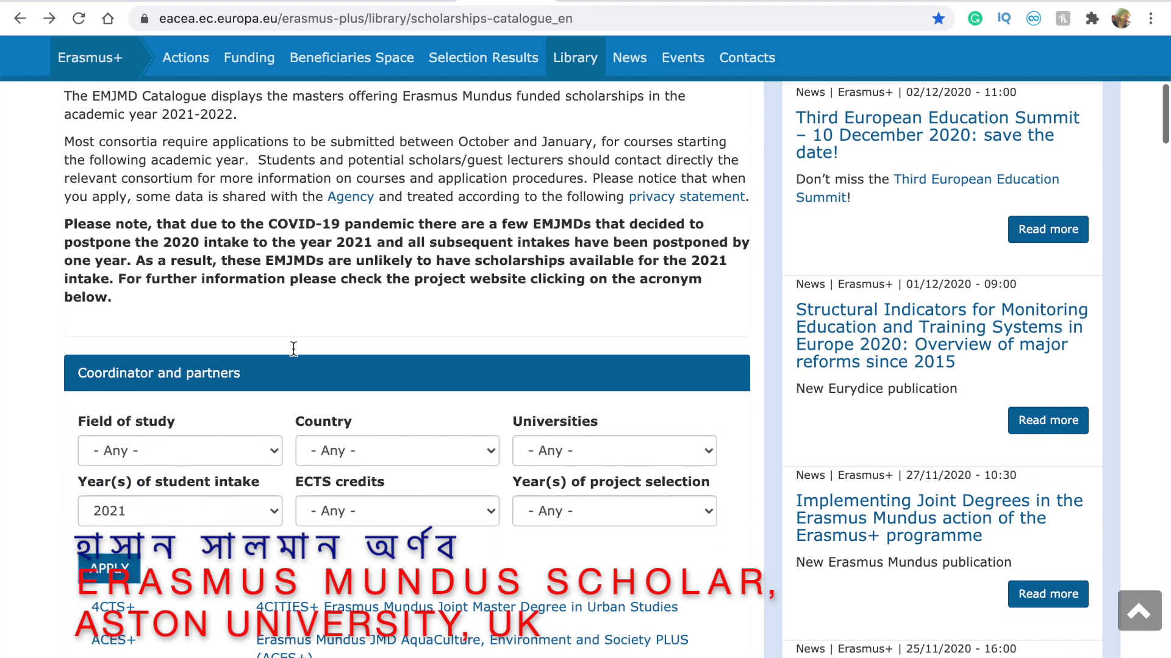
pyautogui.scroll(-2, 293, 350)
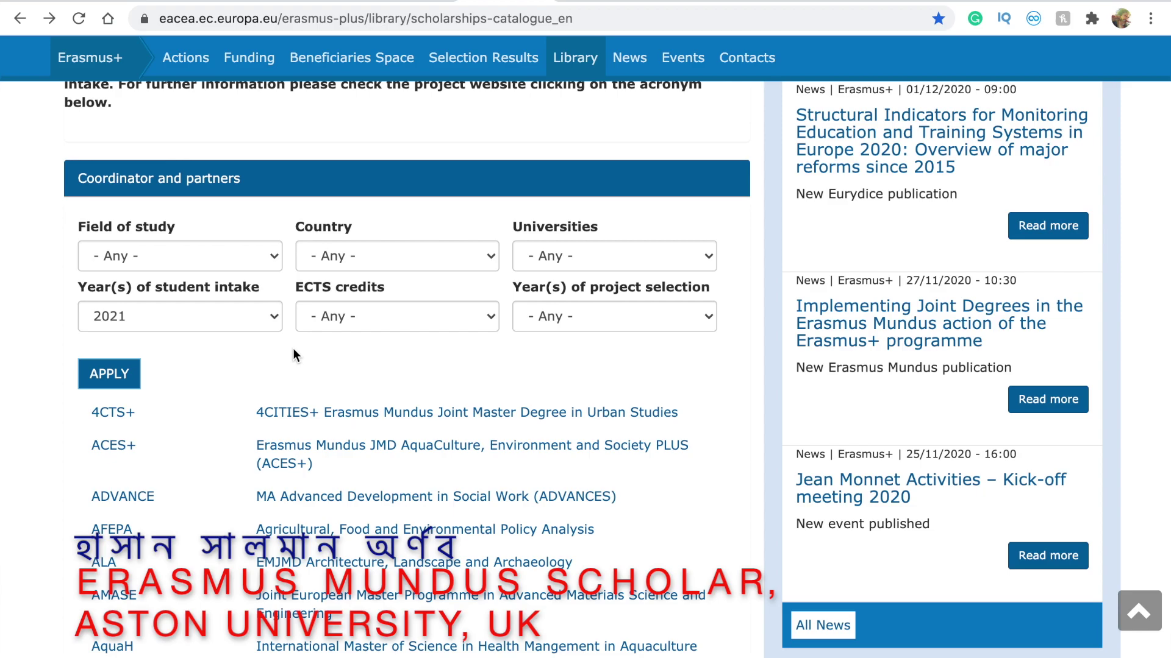
pyautogui.scroll(-3, 293, 351)
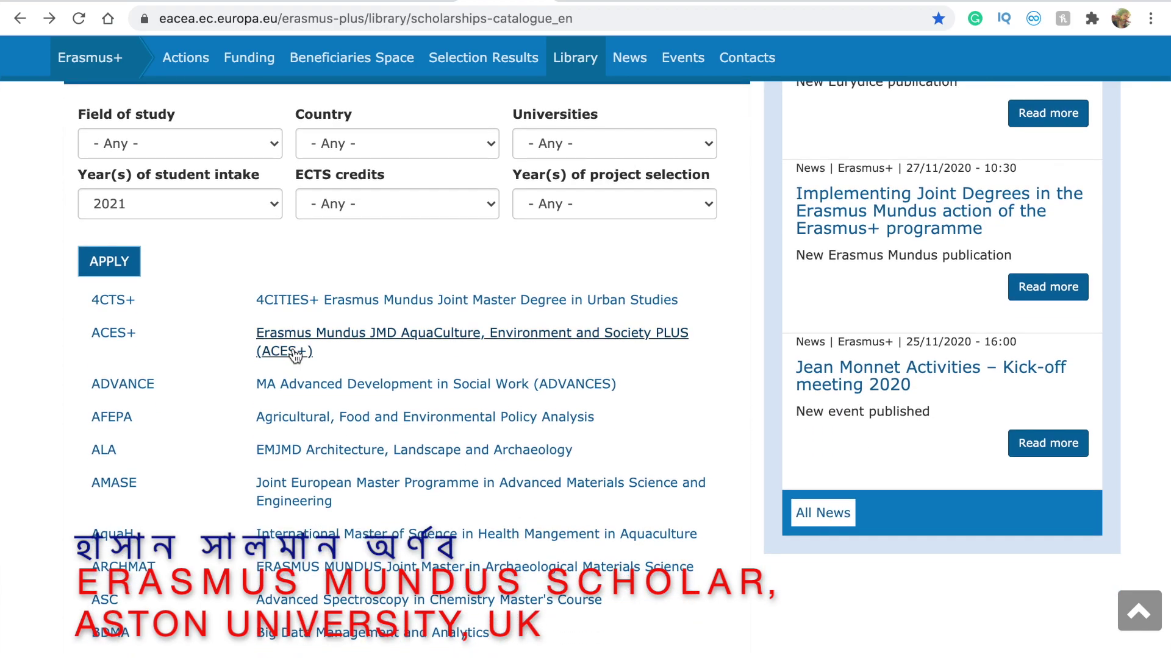
pyautogui.scroll(8, 311, 261)
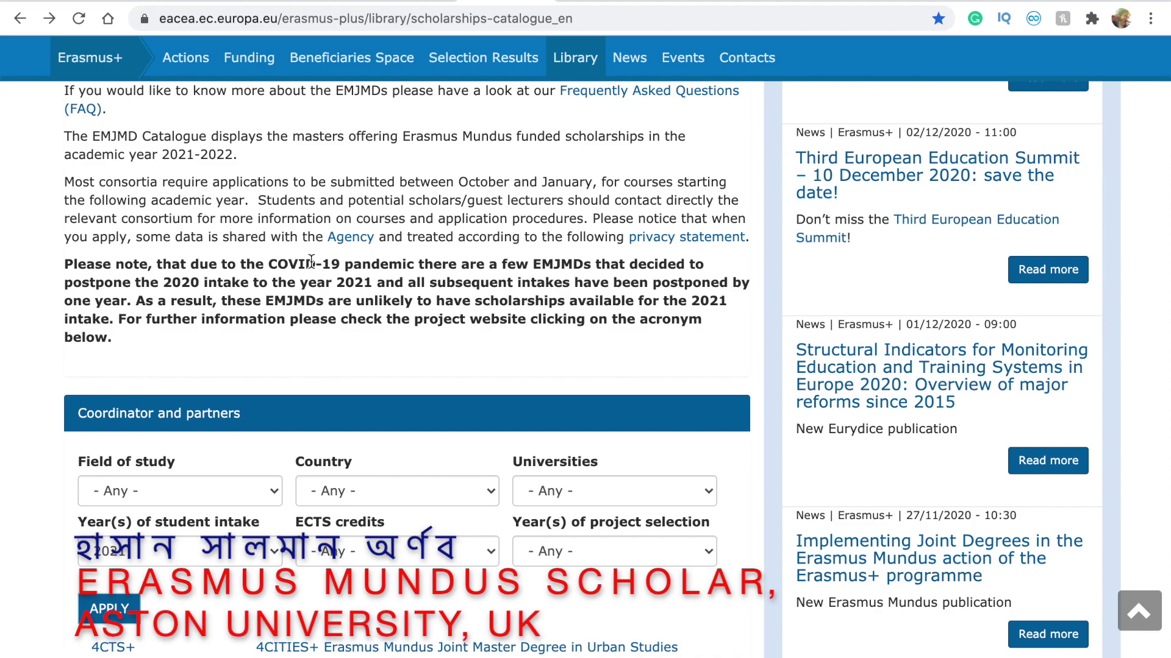
pyautogui.scroll(-5, 311, 261)
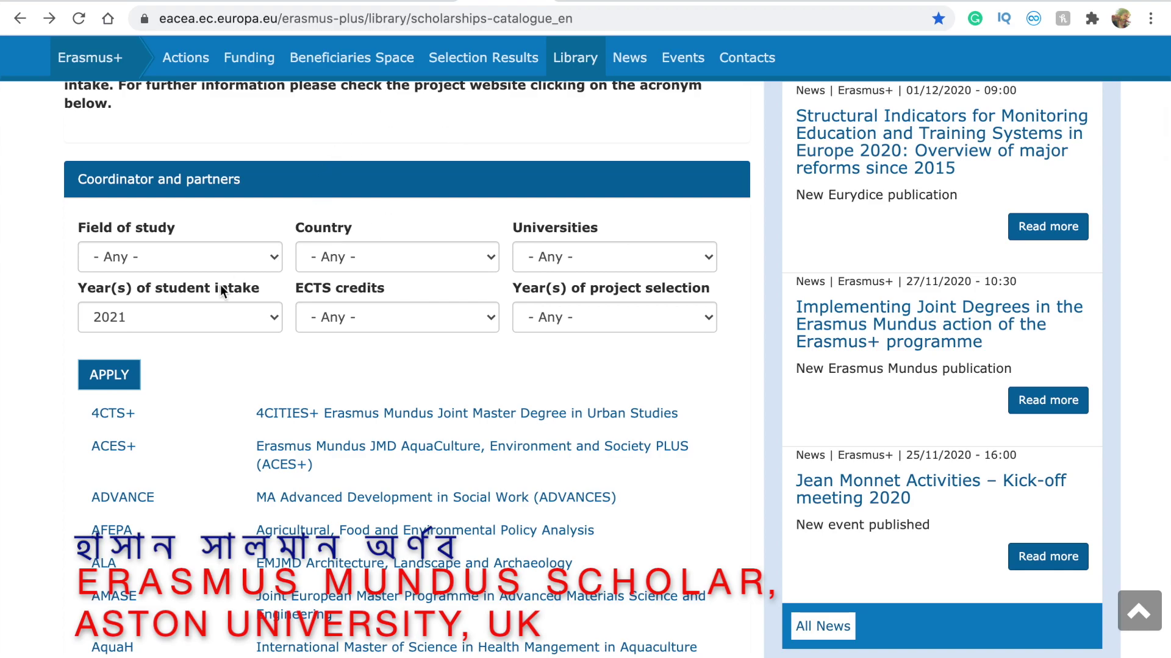
pyautogui.scroll(-10, 221, 288)
pyautogui.scroll(-4, 221, 286)
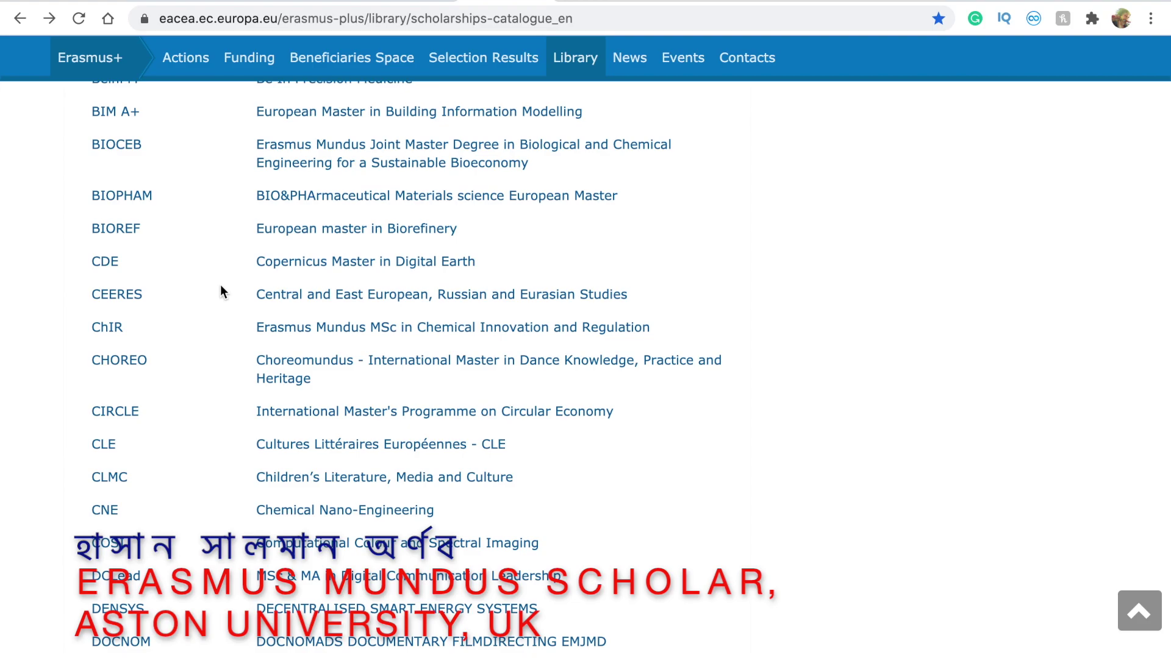
pyautogui.scroll(10, 221, 286)
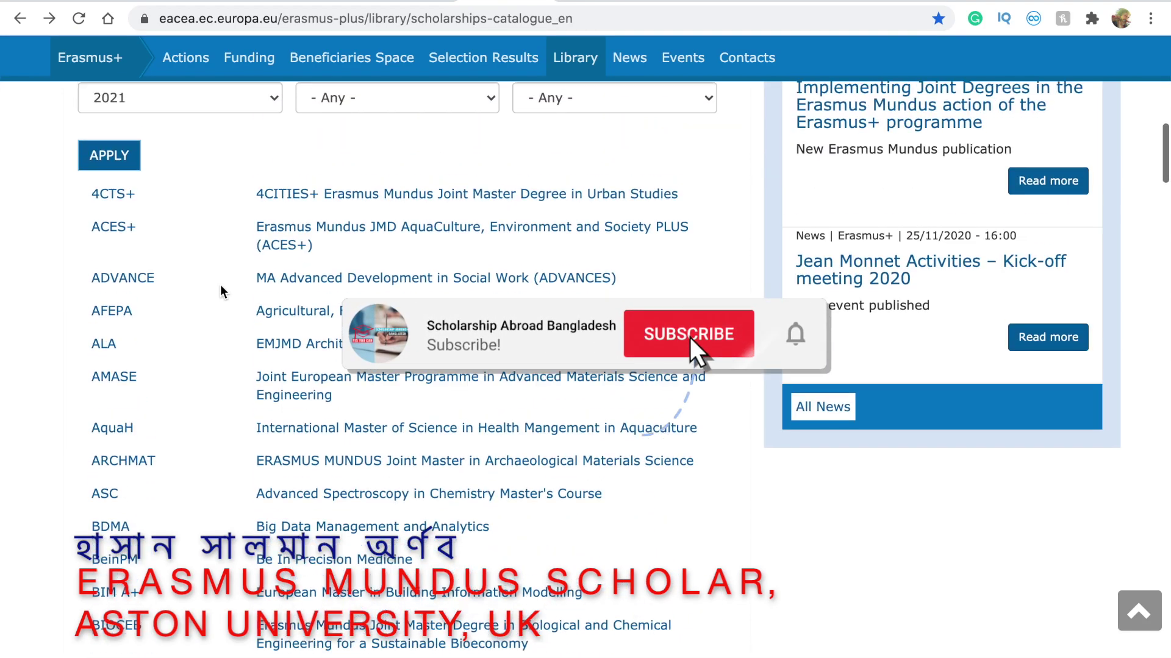
pyautogui.scroll(12, 221, 284)
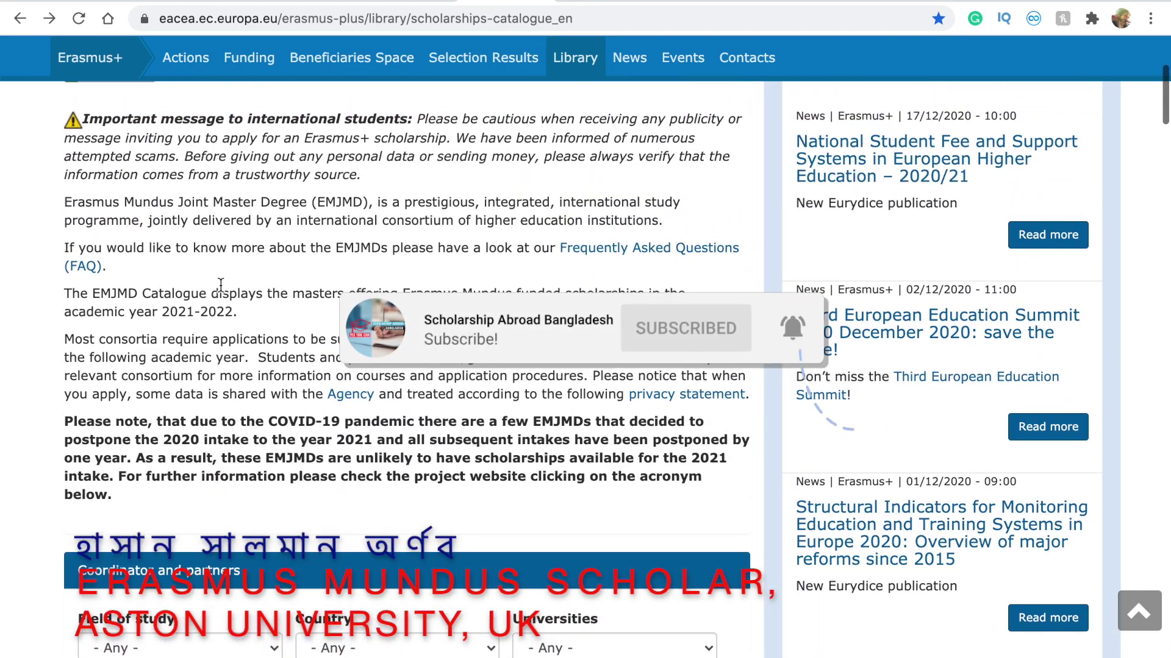